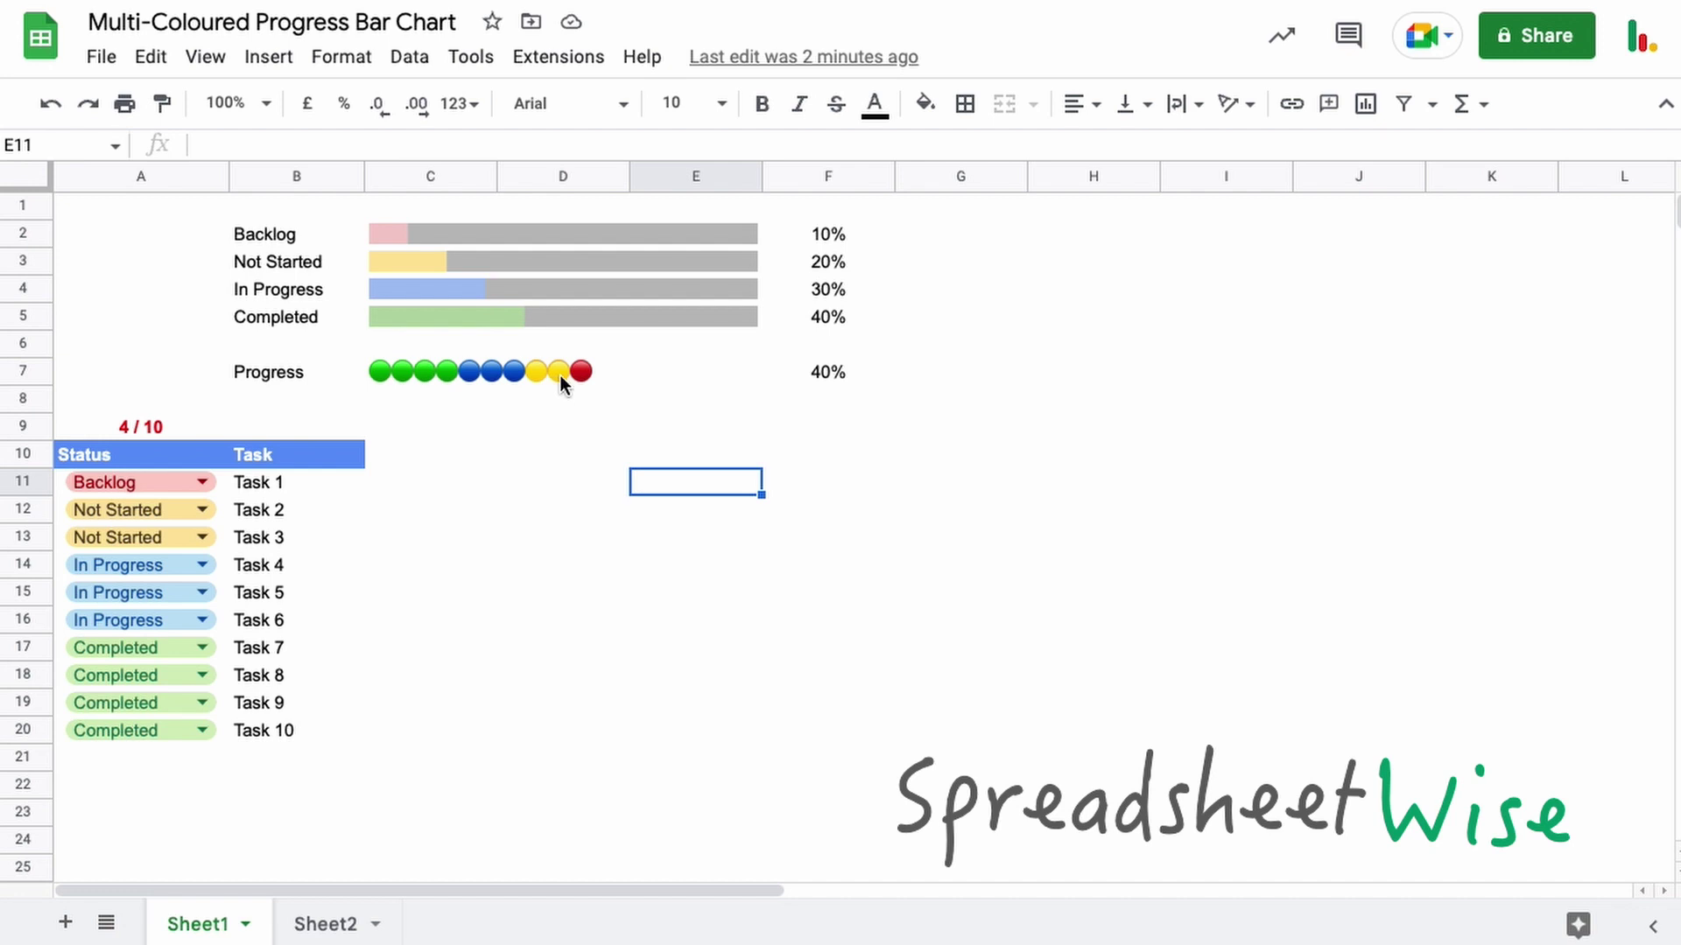
Step: On Sheet2, start a SPARKLINE formula in the merged cell C2:E2 beside Backlog
click(325, 921)
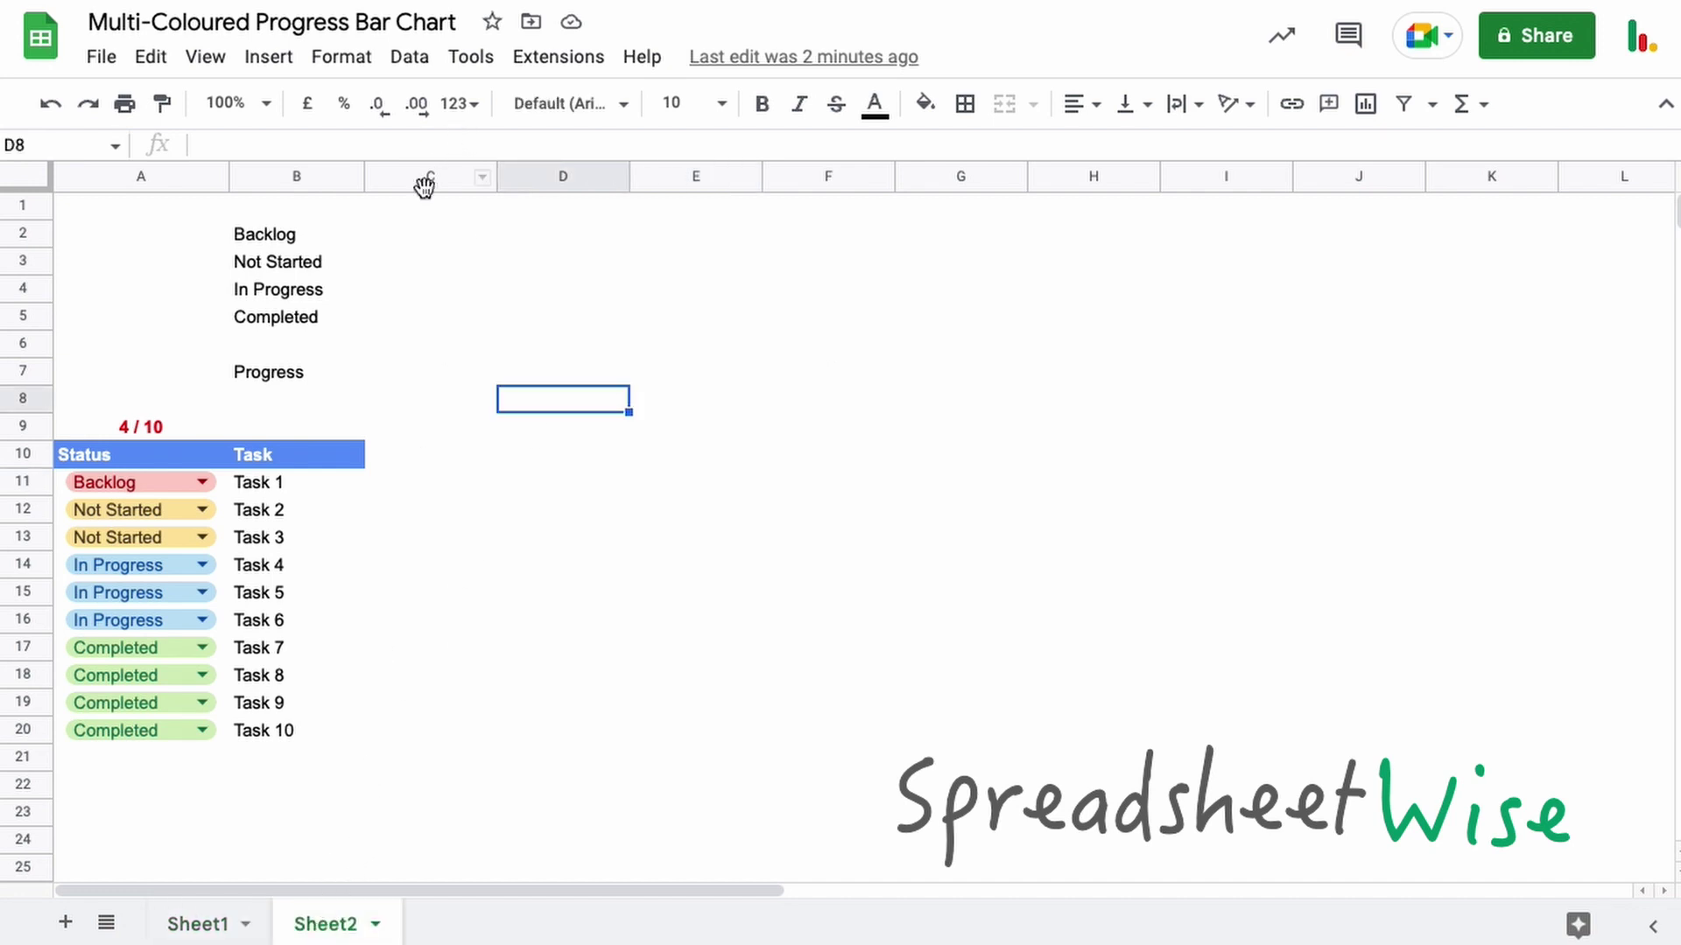
click(413, 234)
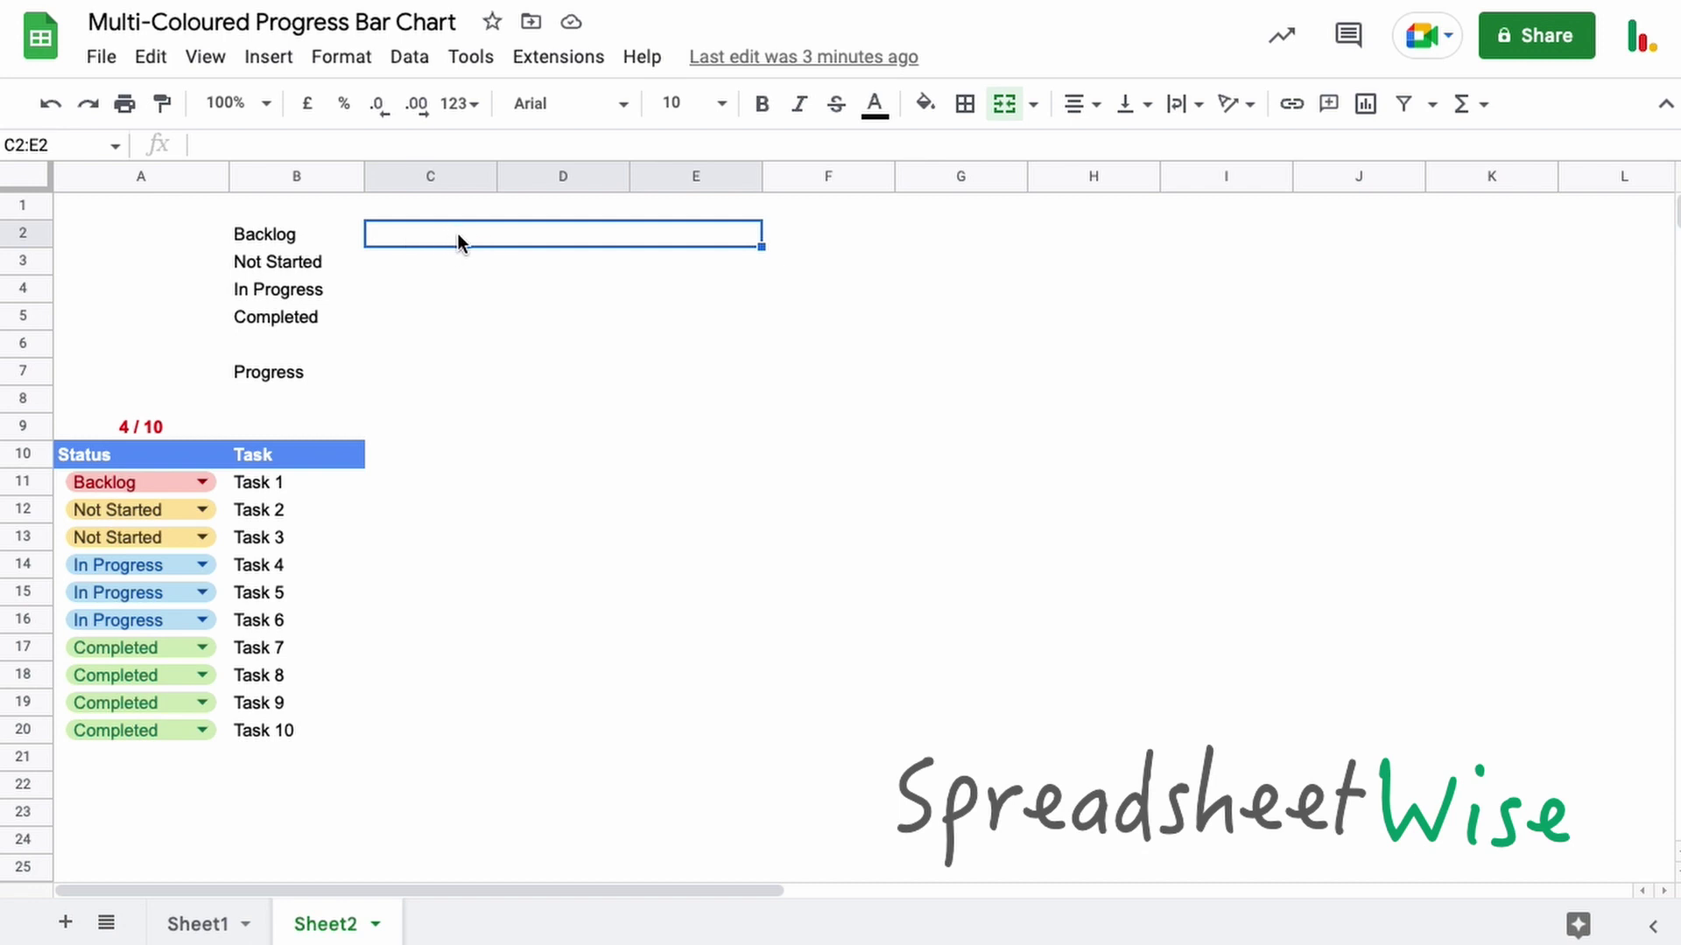
text(=)
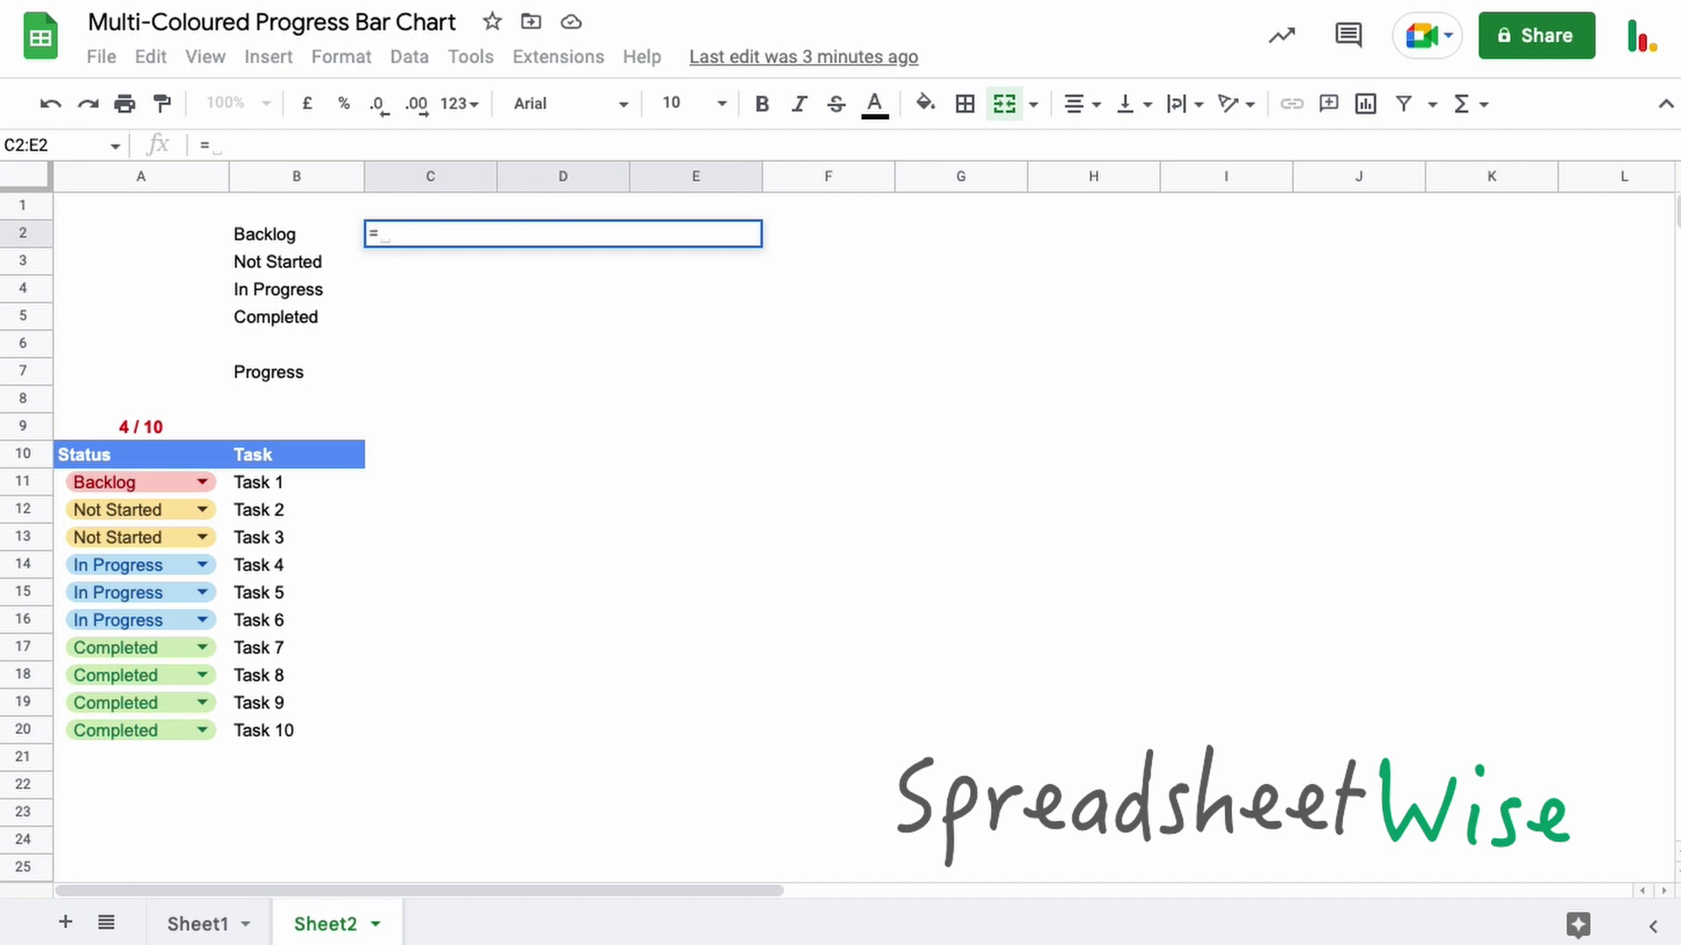
text(spa)
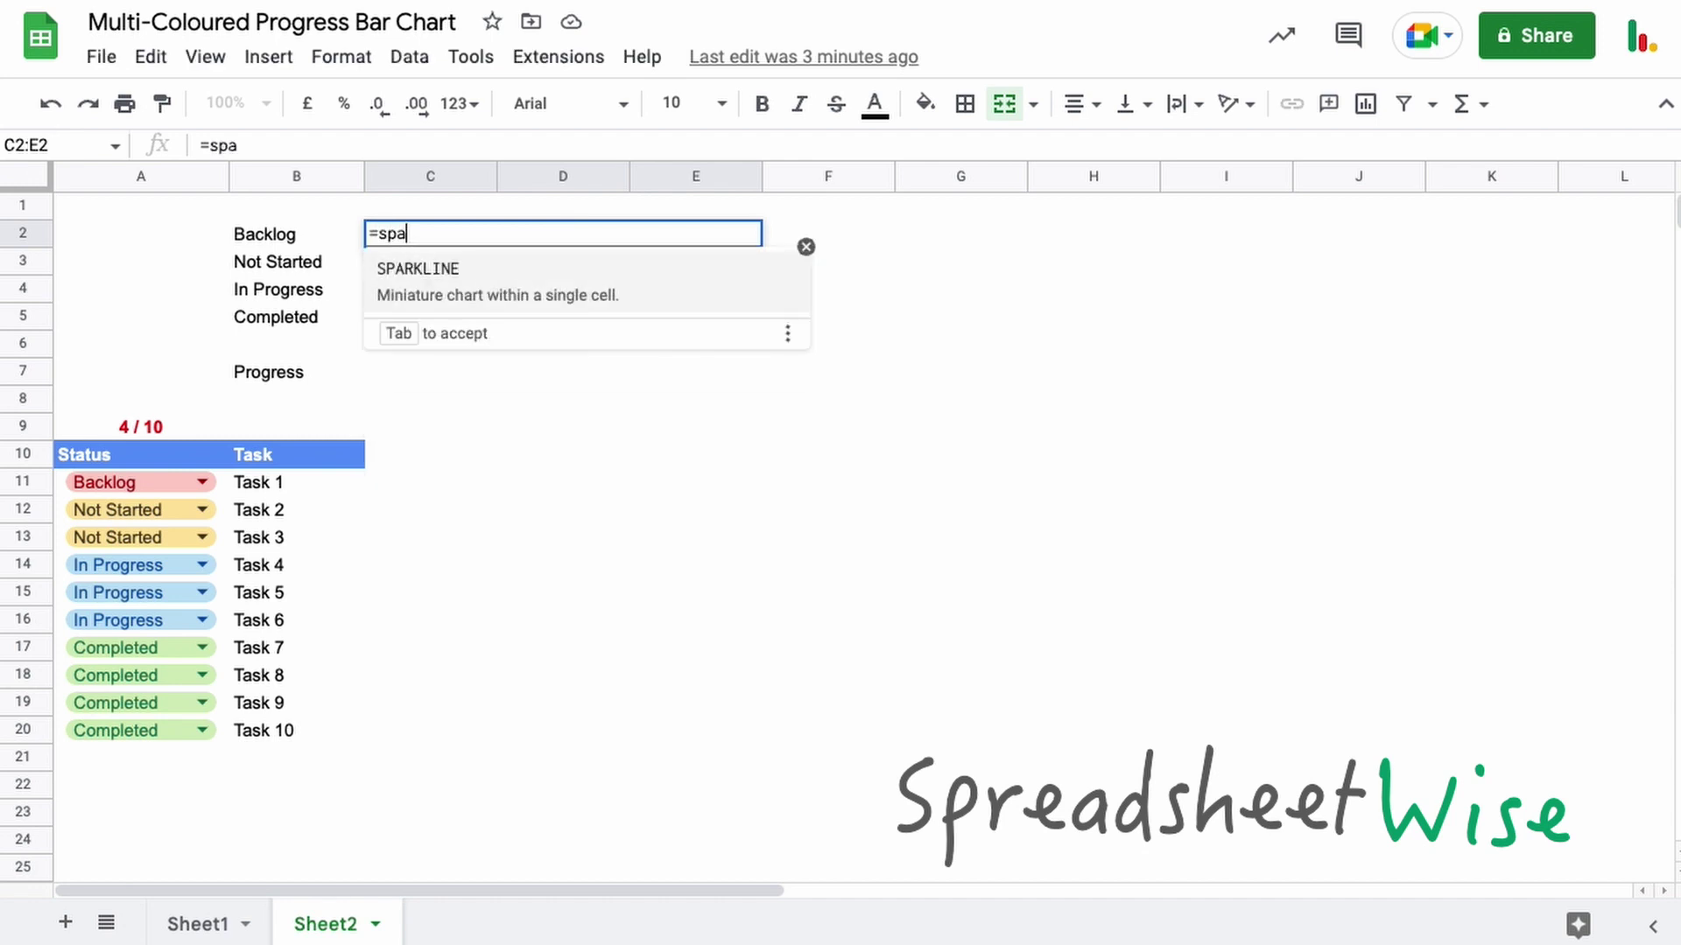
key(Tab)
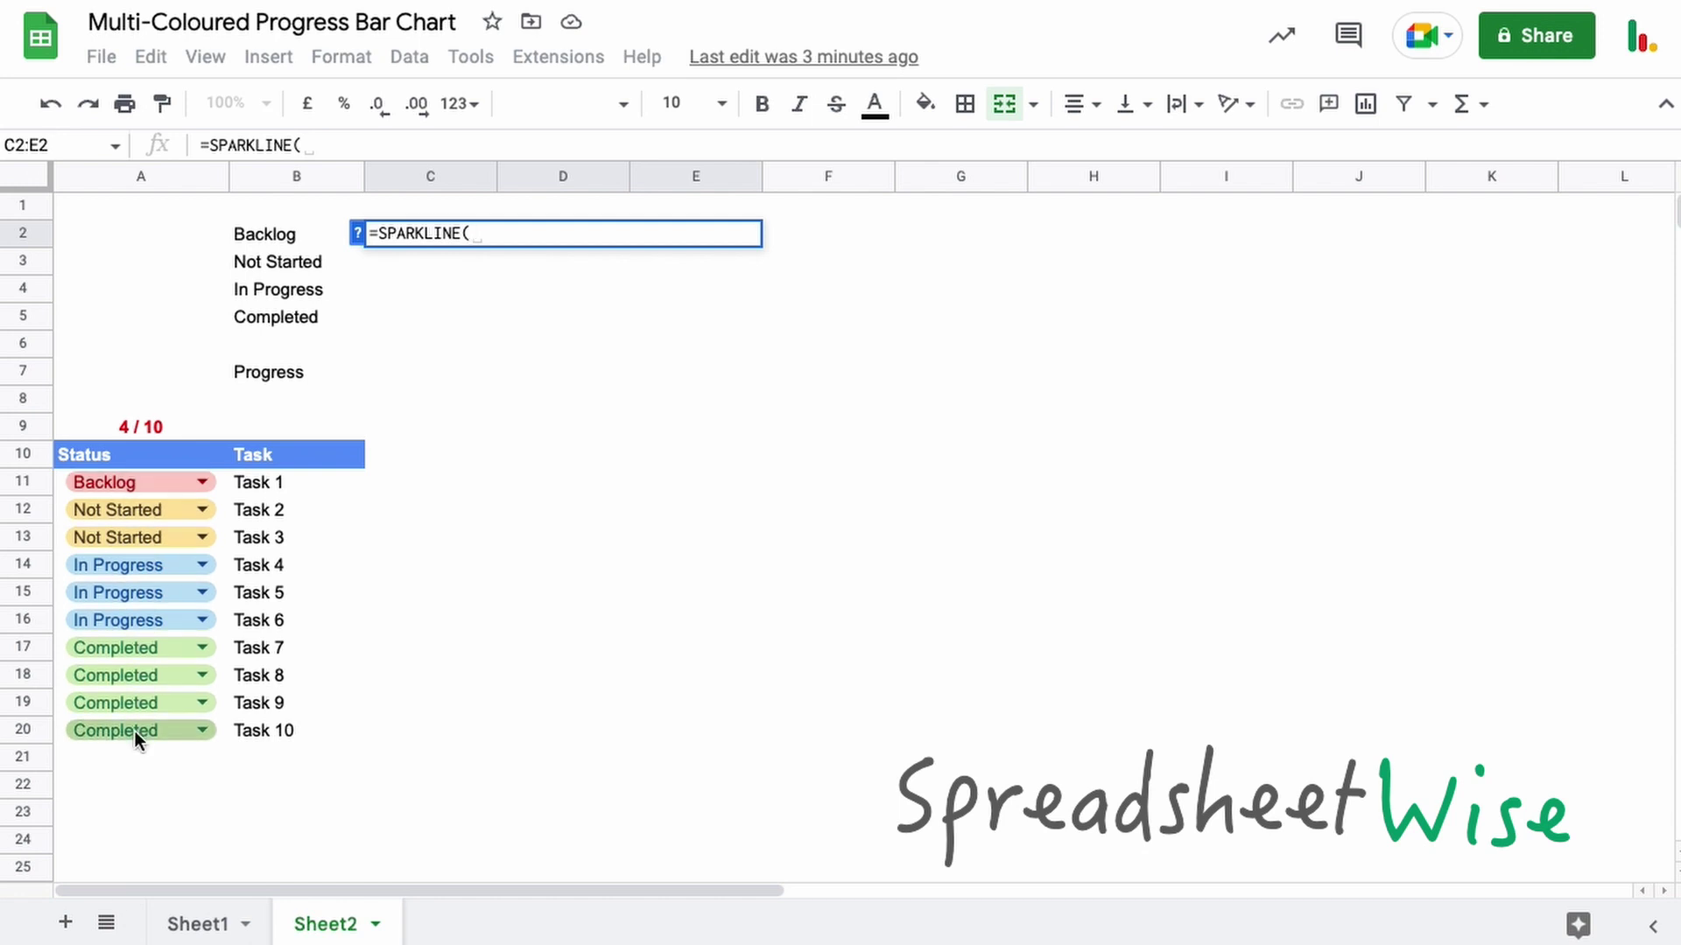
Step: Open a data array in the SPARKLINE formula and start a COUNTIF over the status range $A$11:$A
text({coun)
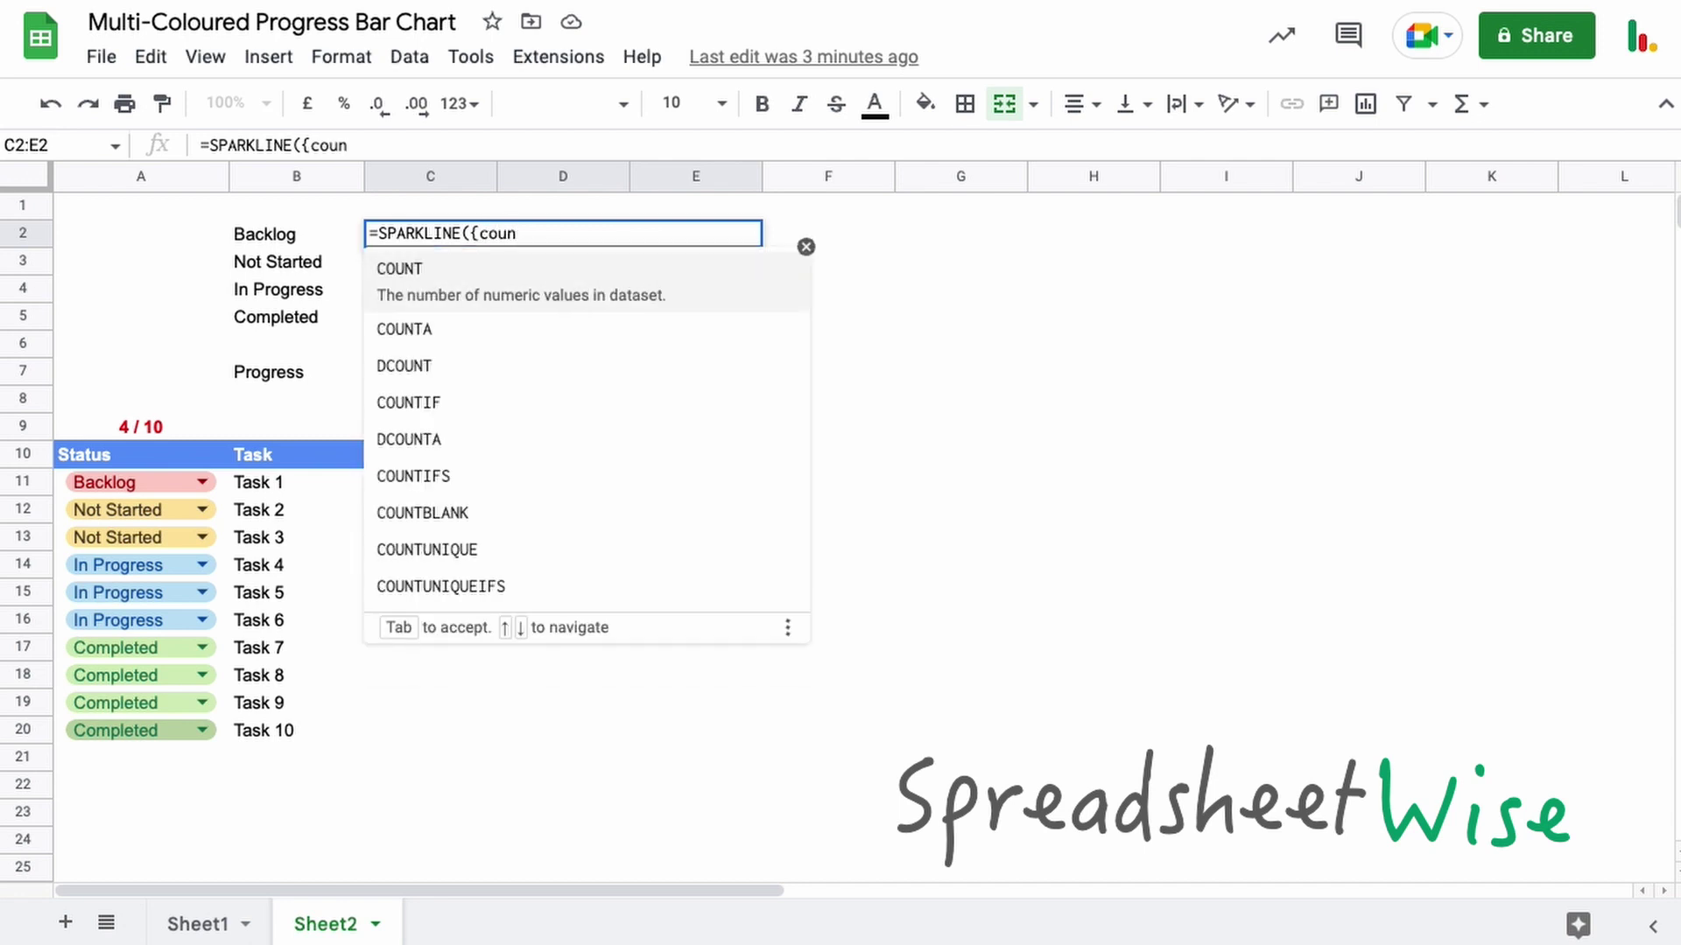
key(Down)
key(Down)
key(Down)
key(Tab)
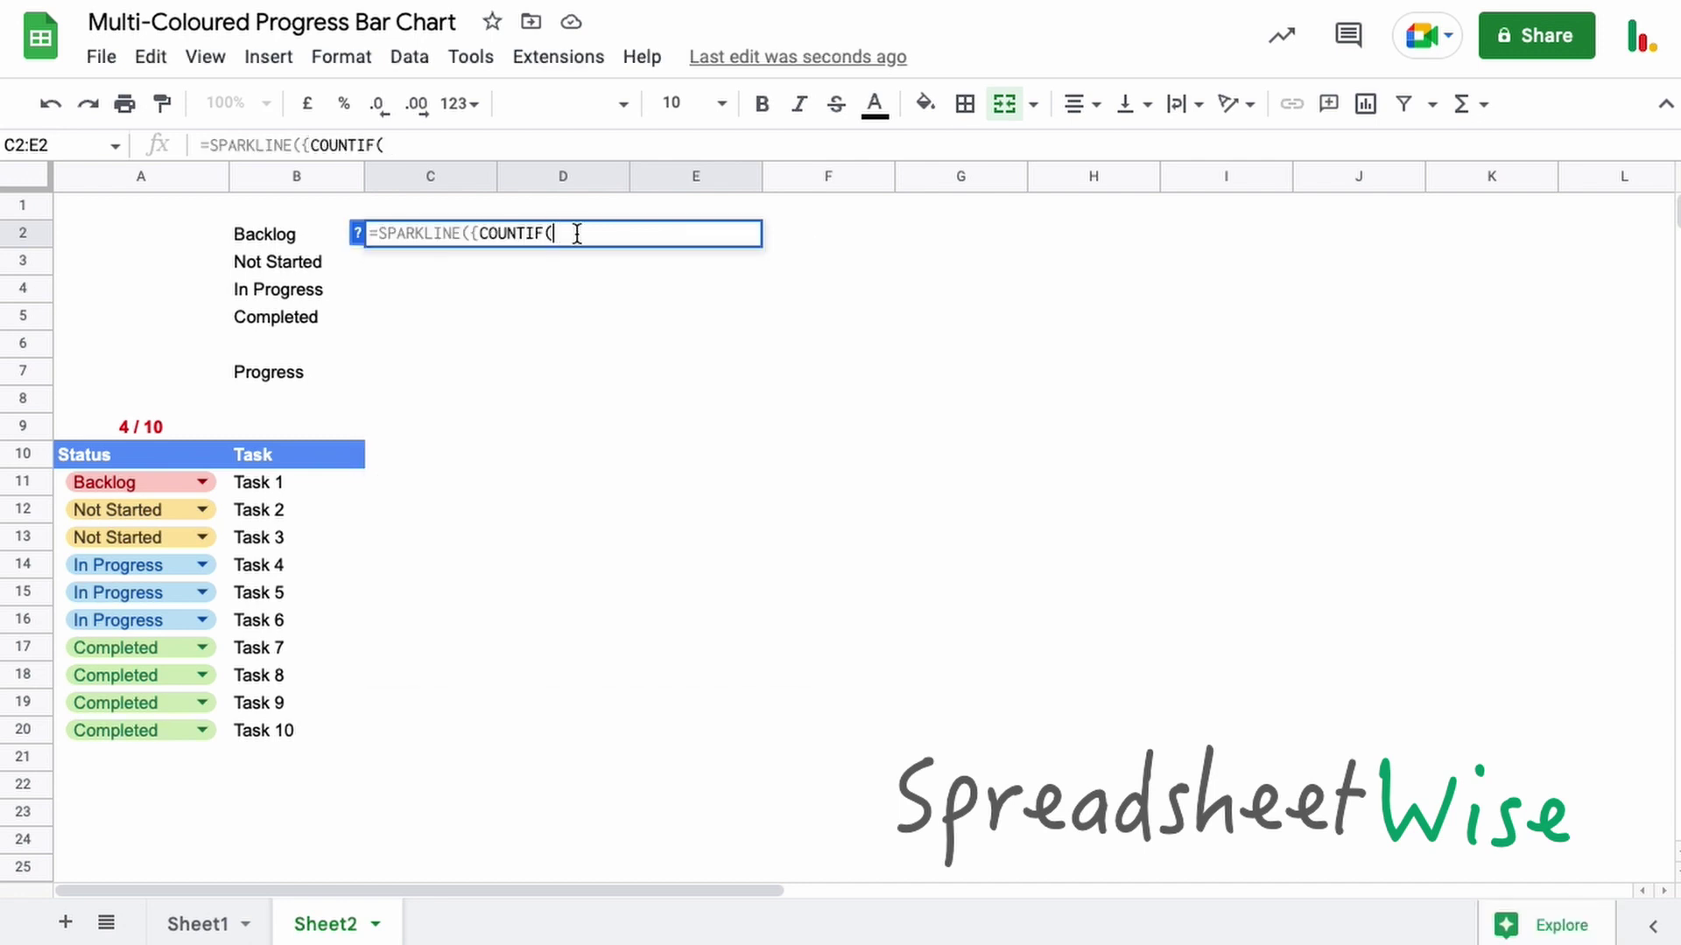
drag(221, 480, 217, 513)
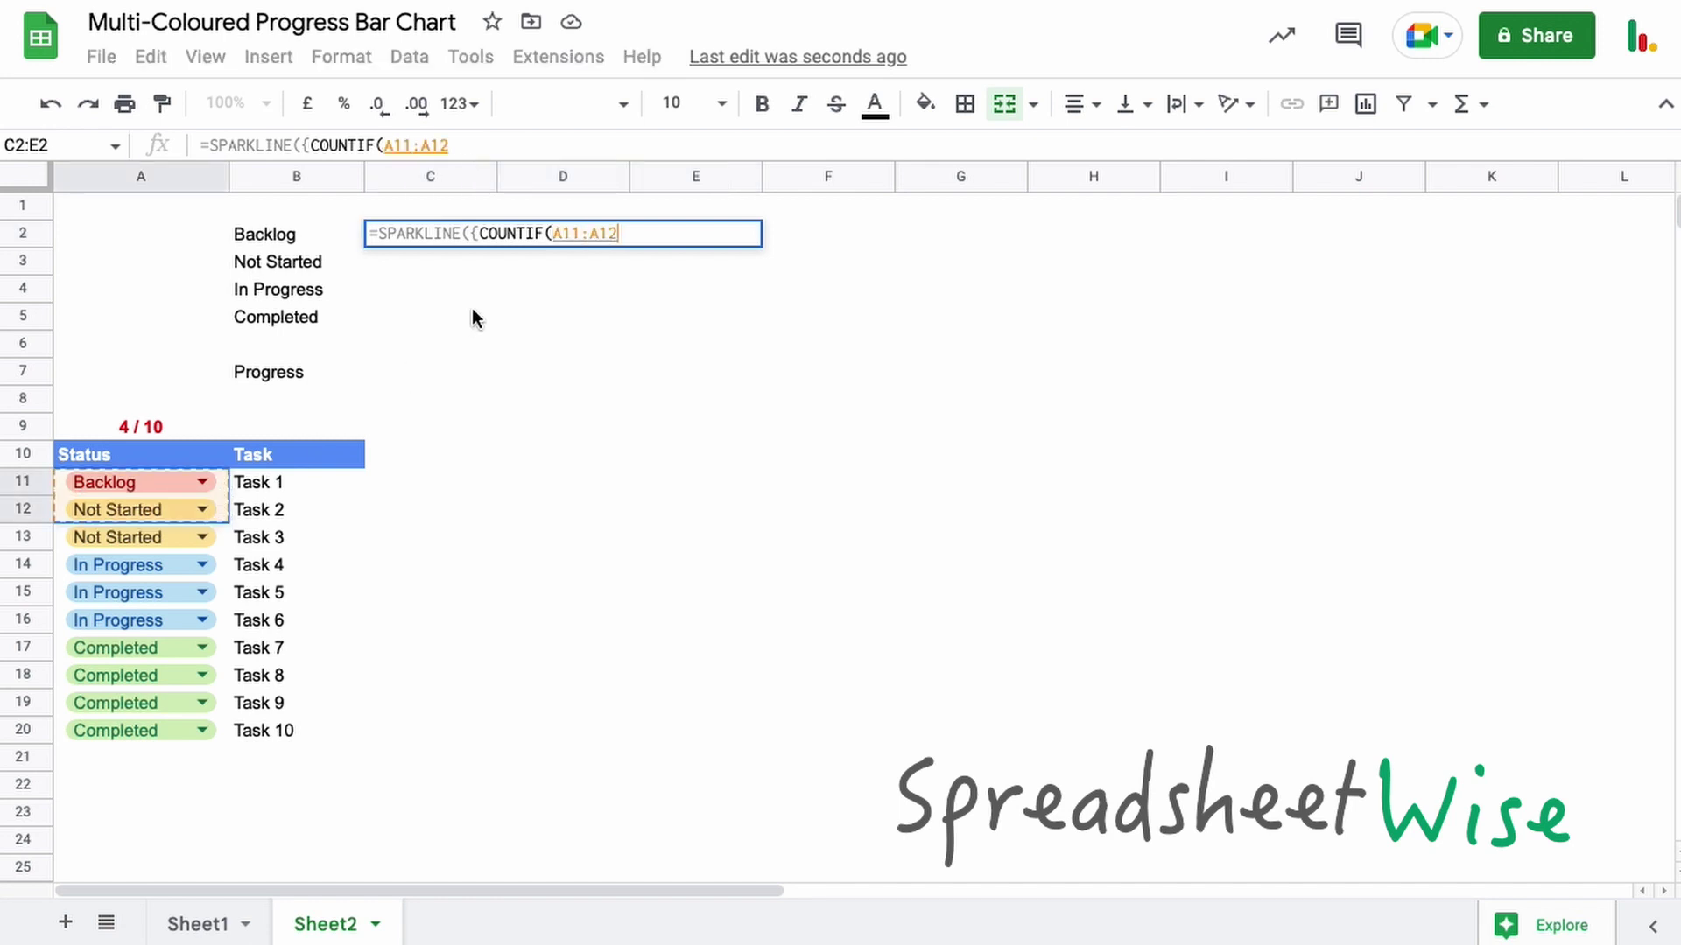
key(BackSpace)
key(BackSpace)
key(F4)
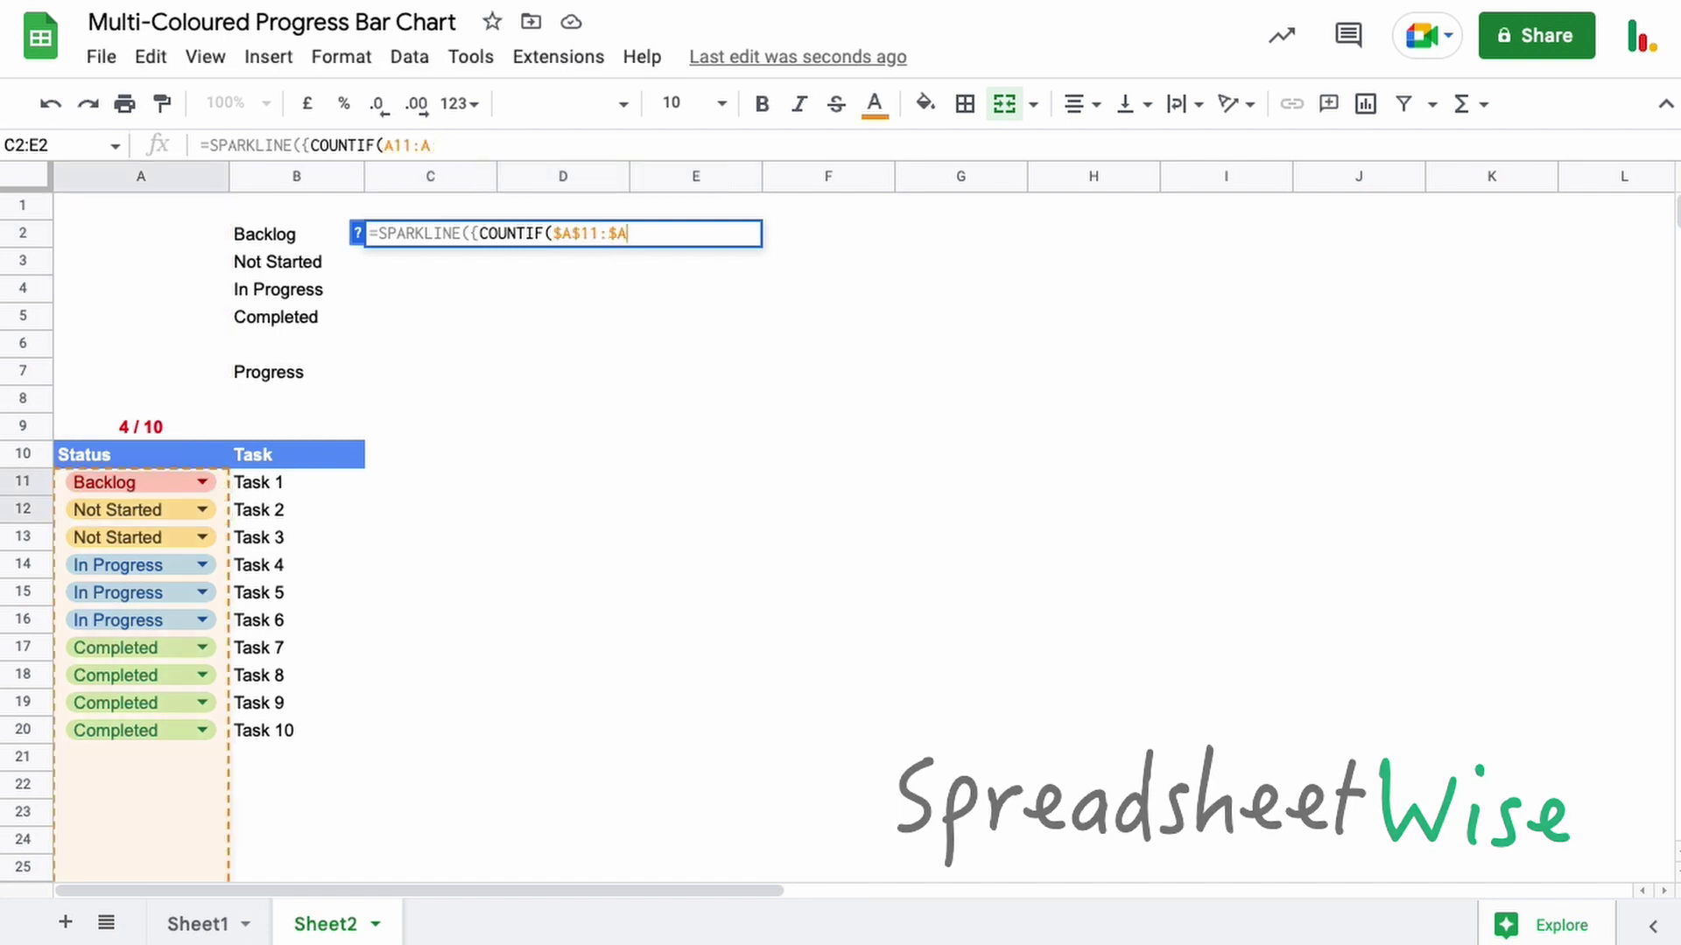
text(,)
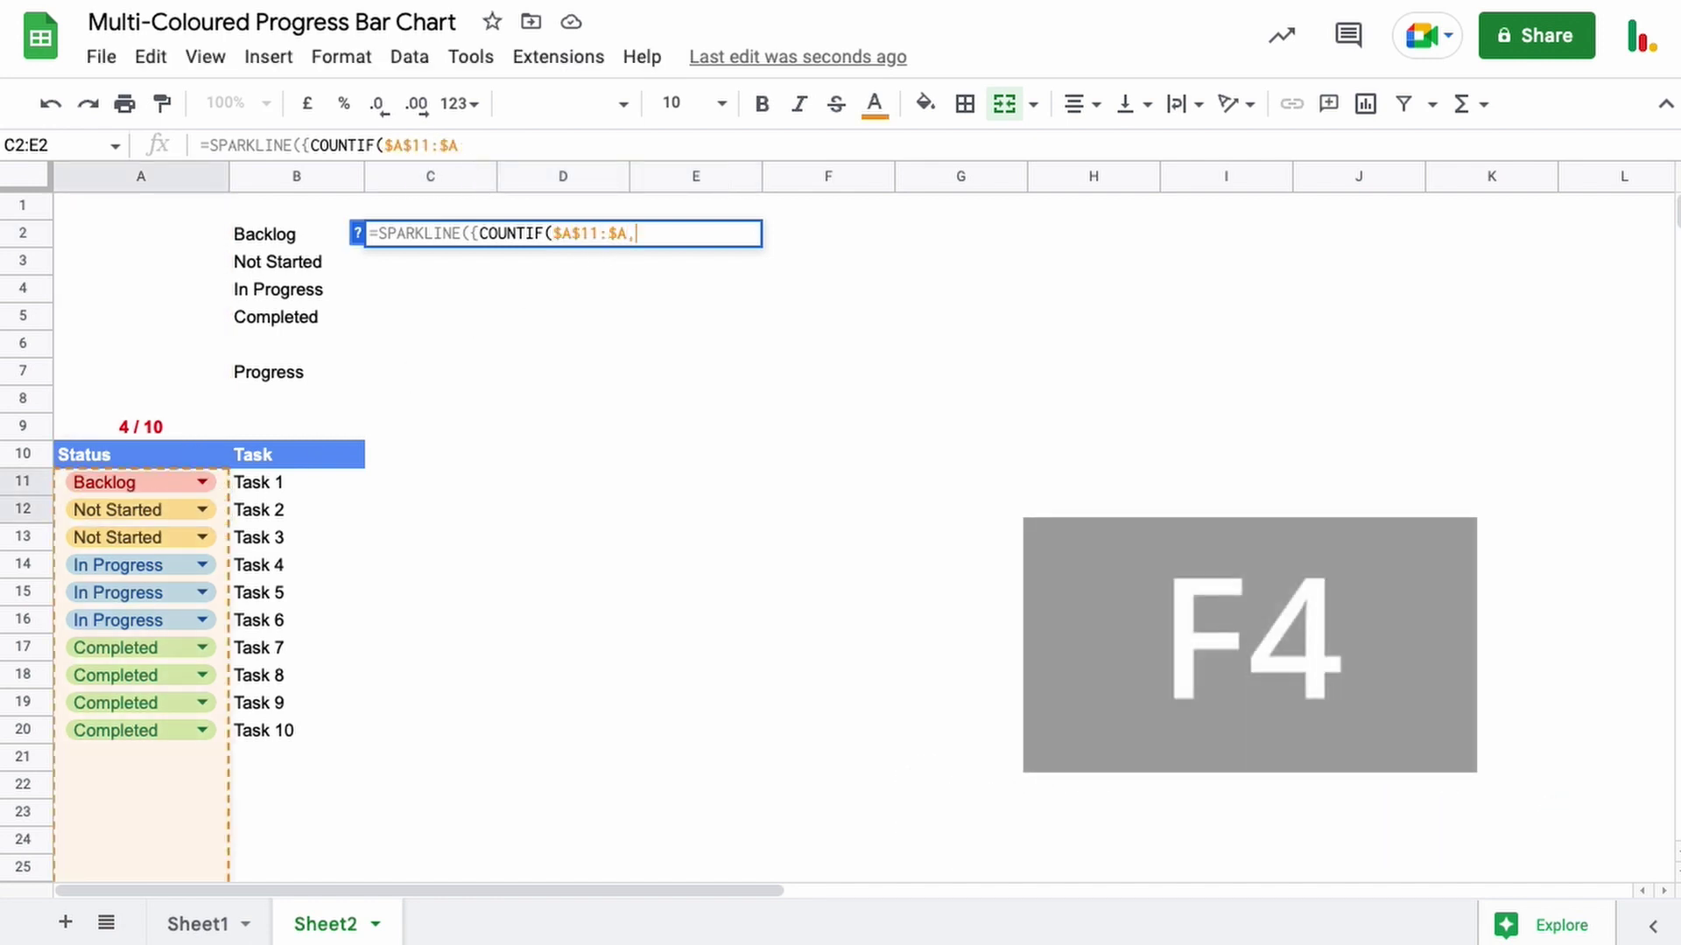
Step: Use $B2 as the COUNTIF criterion with only its column locked, close the function and preview its result
click(275, 230)
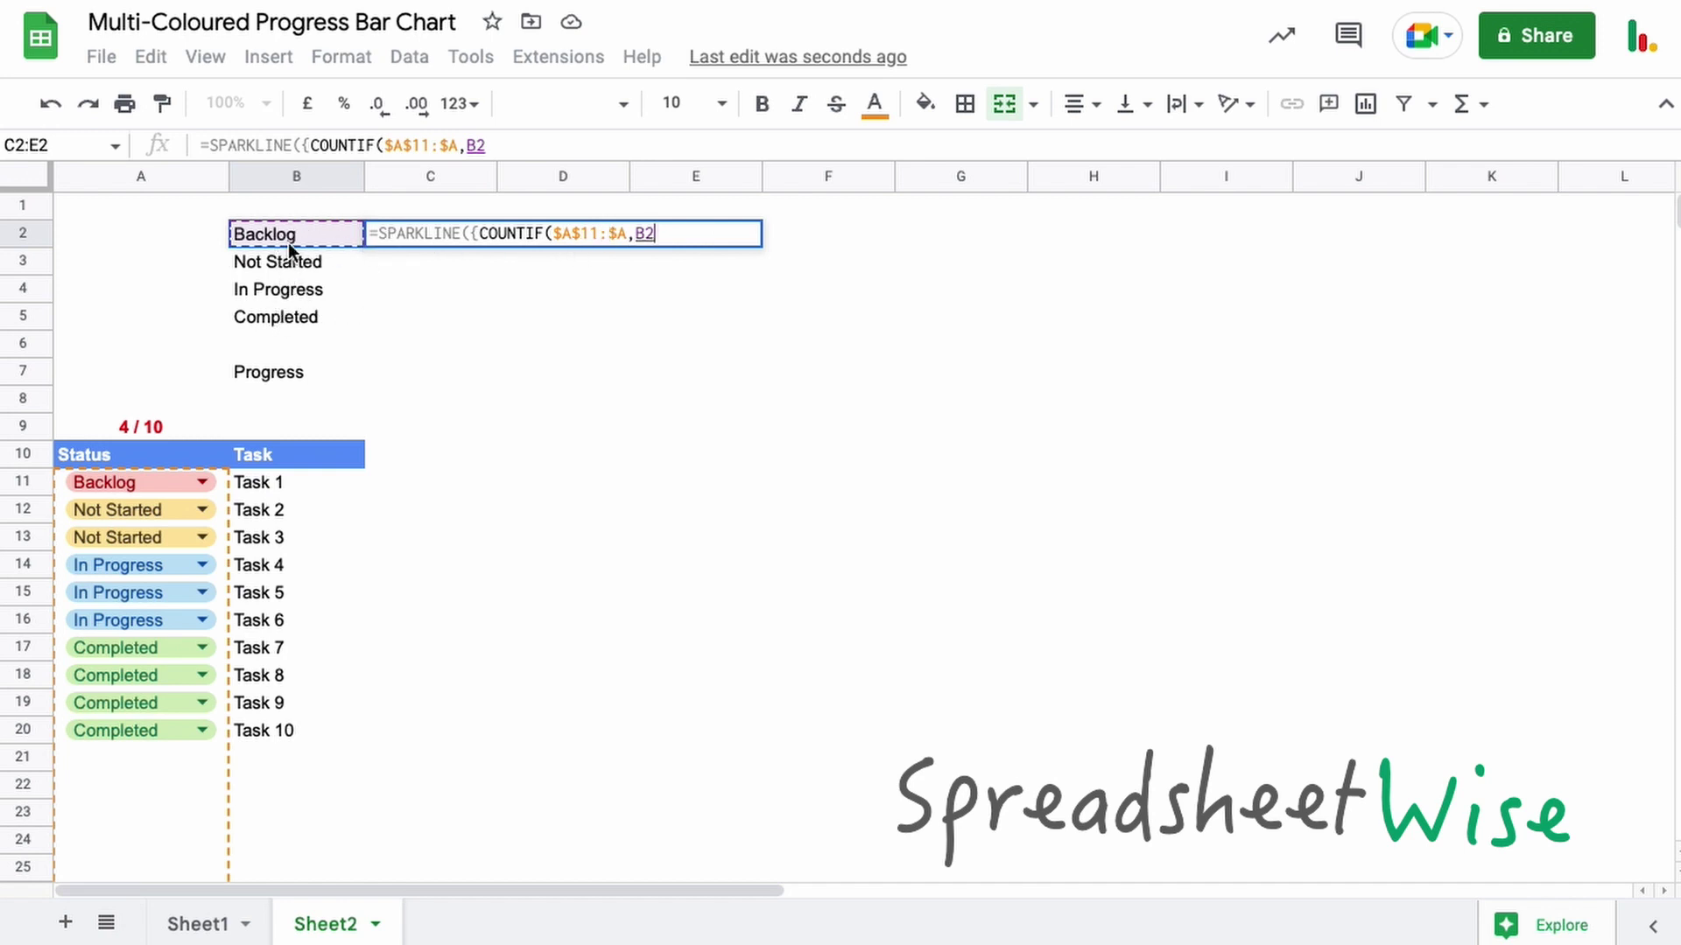
key(F4)
key(F4)
key(F4)
text())
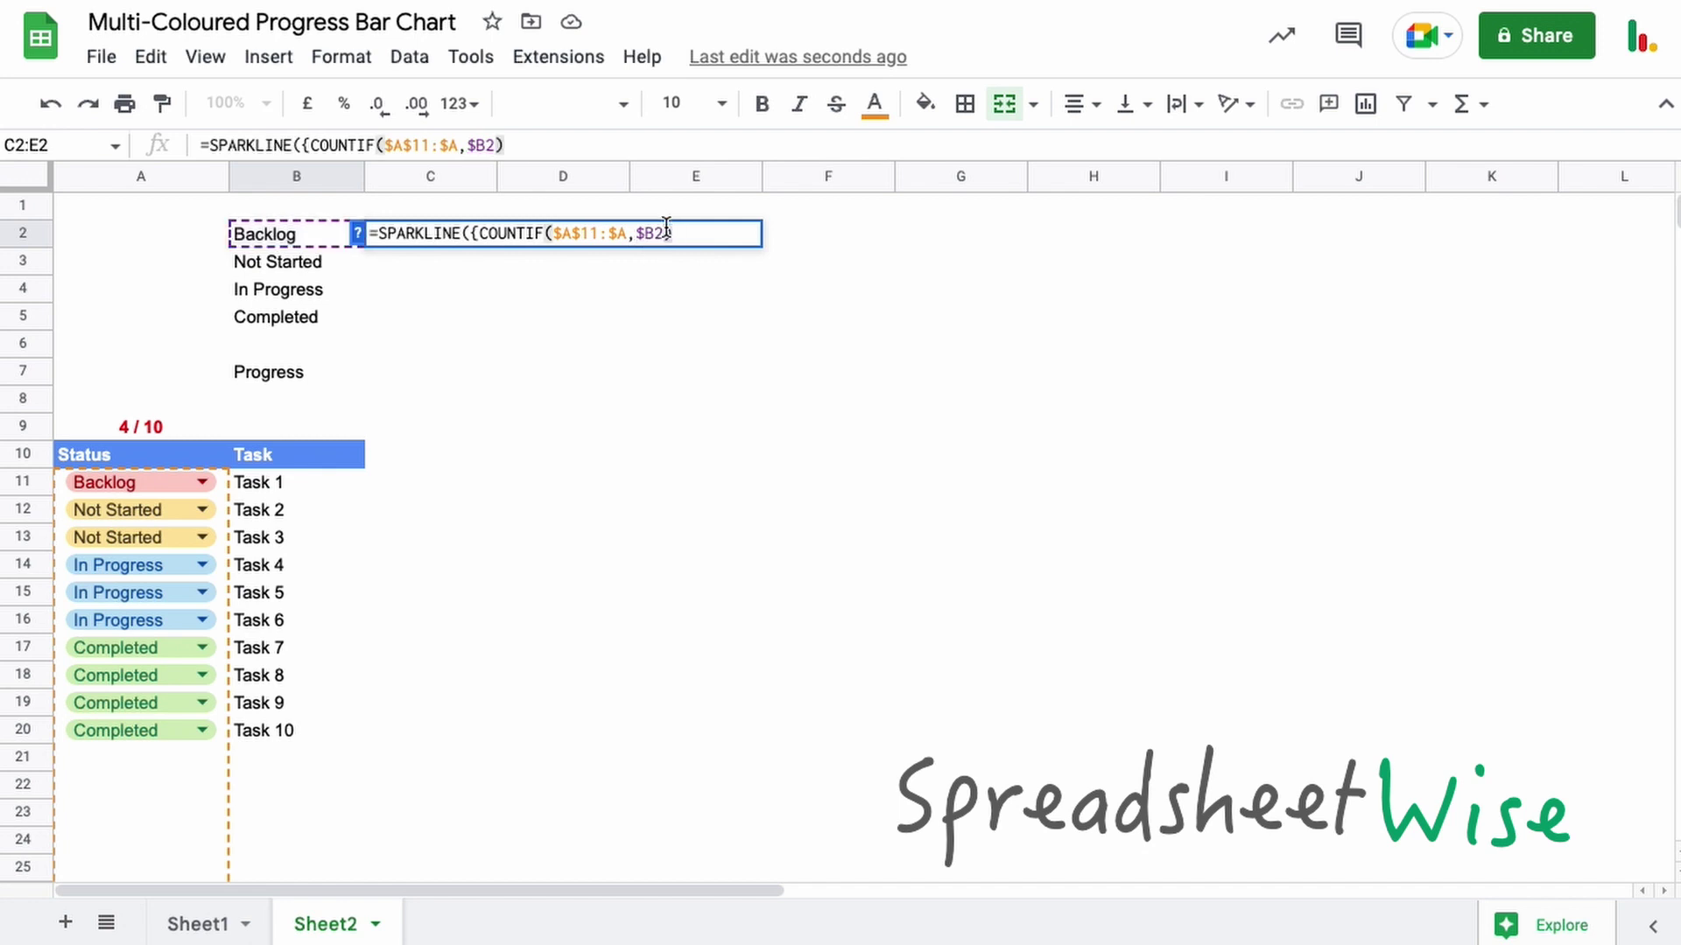
drag(674, 235, 480, 241)
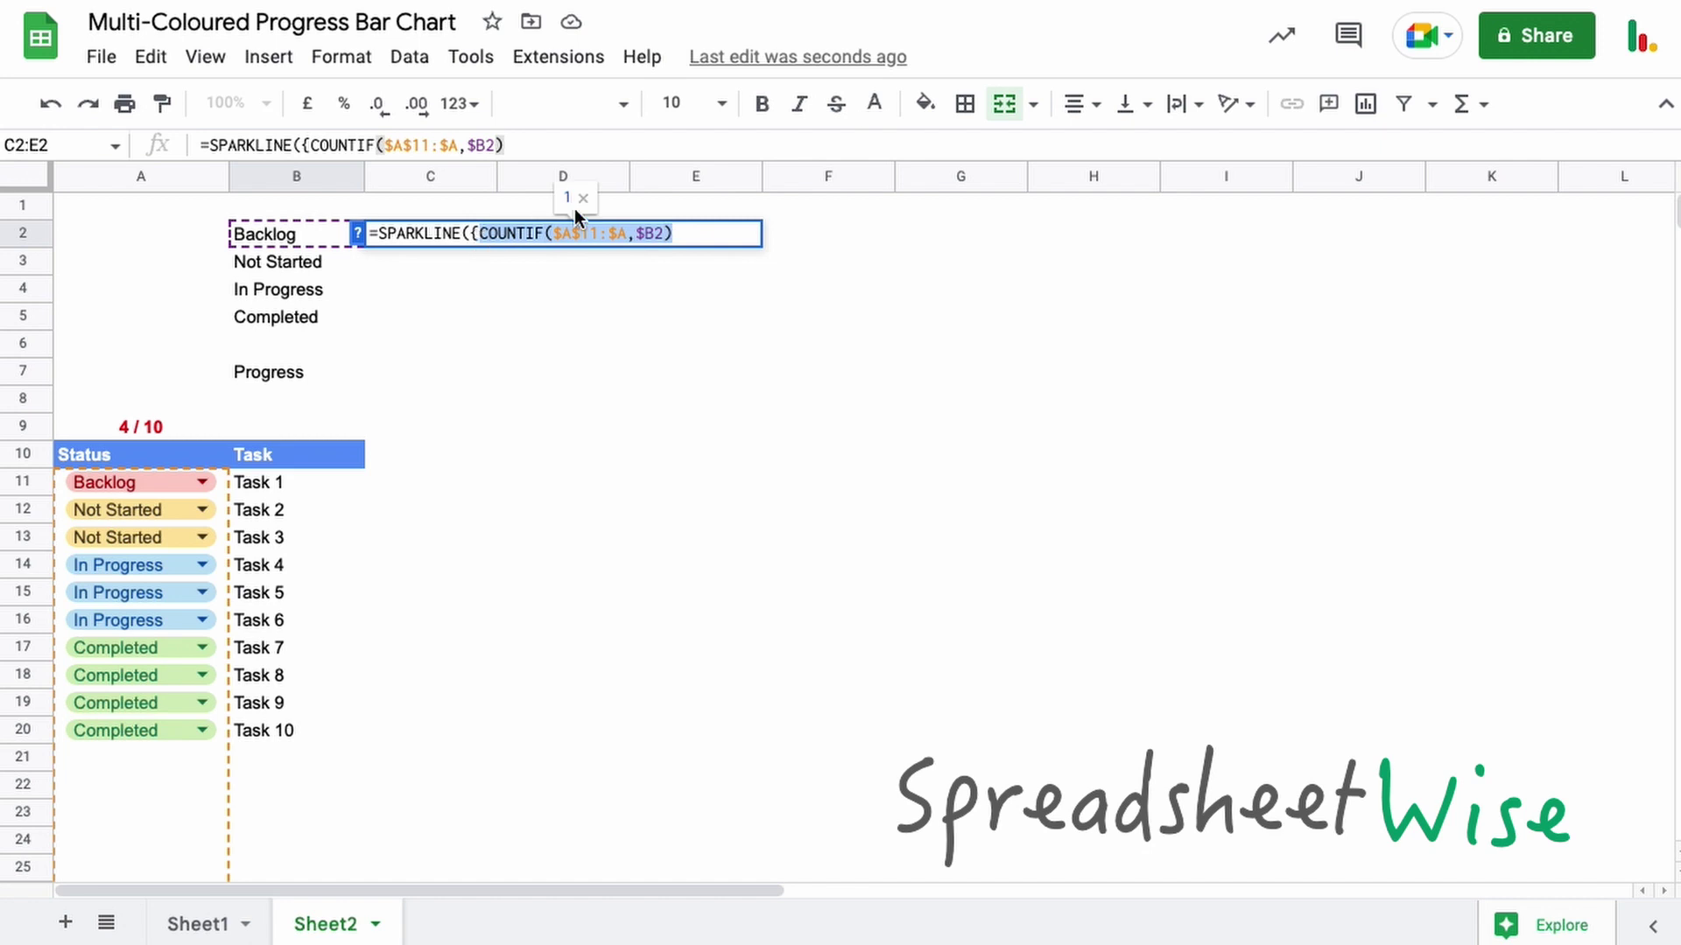
Step: Add COUNTA(B11:B) as the array's second row, close the array and preview the values of its functions
click(698, 234)
text(;)
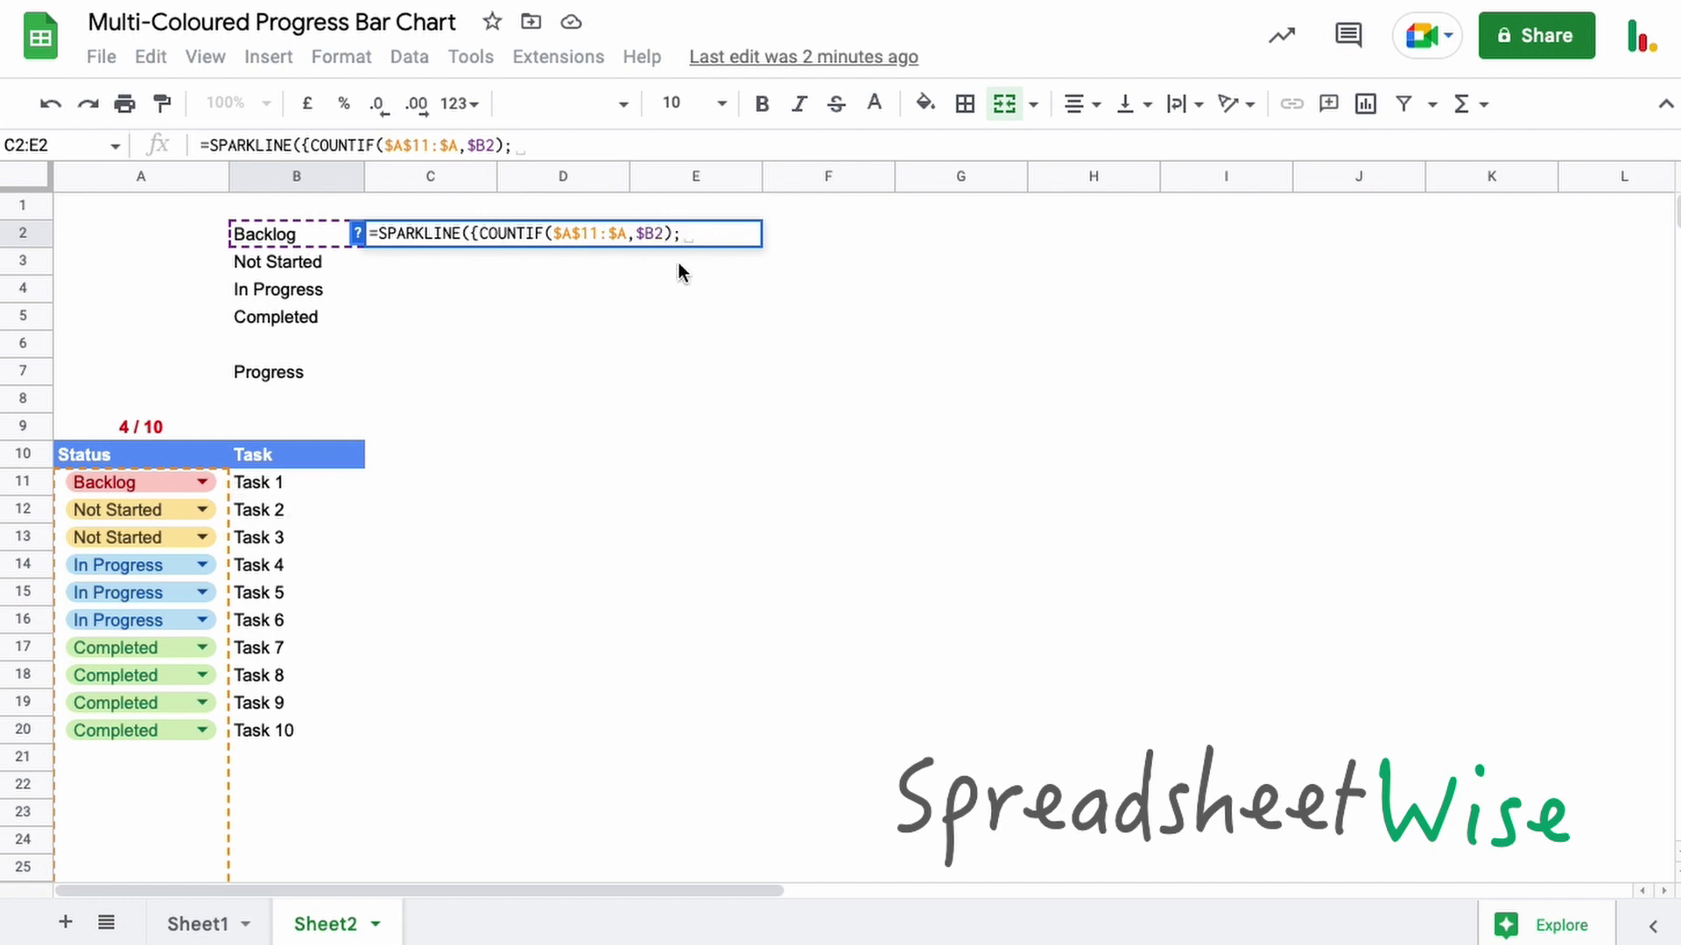
text(coun)
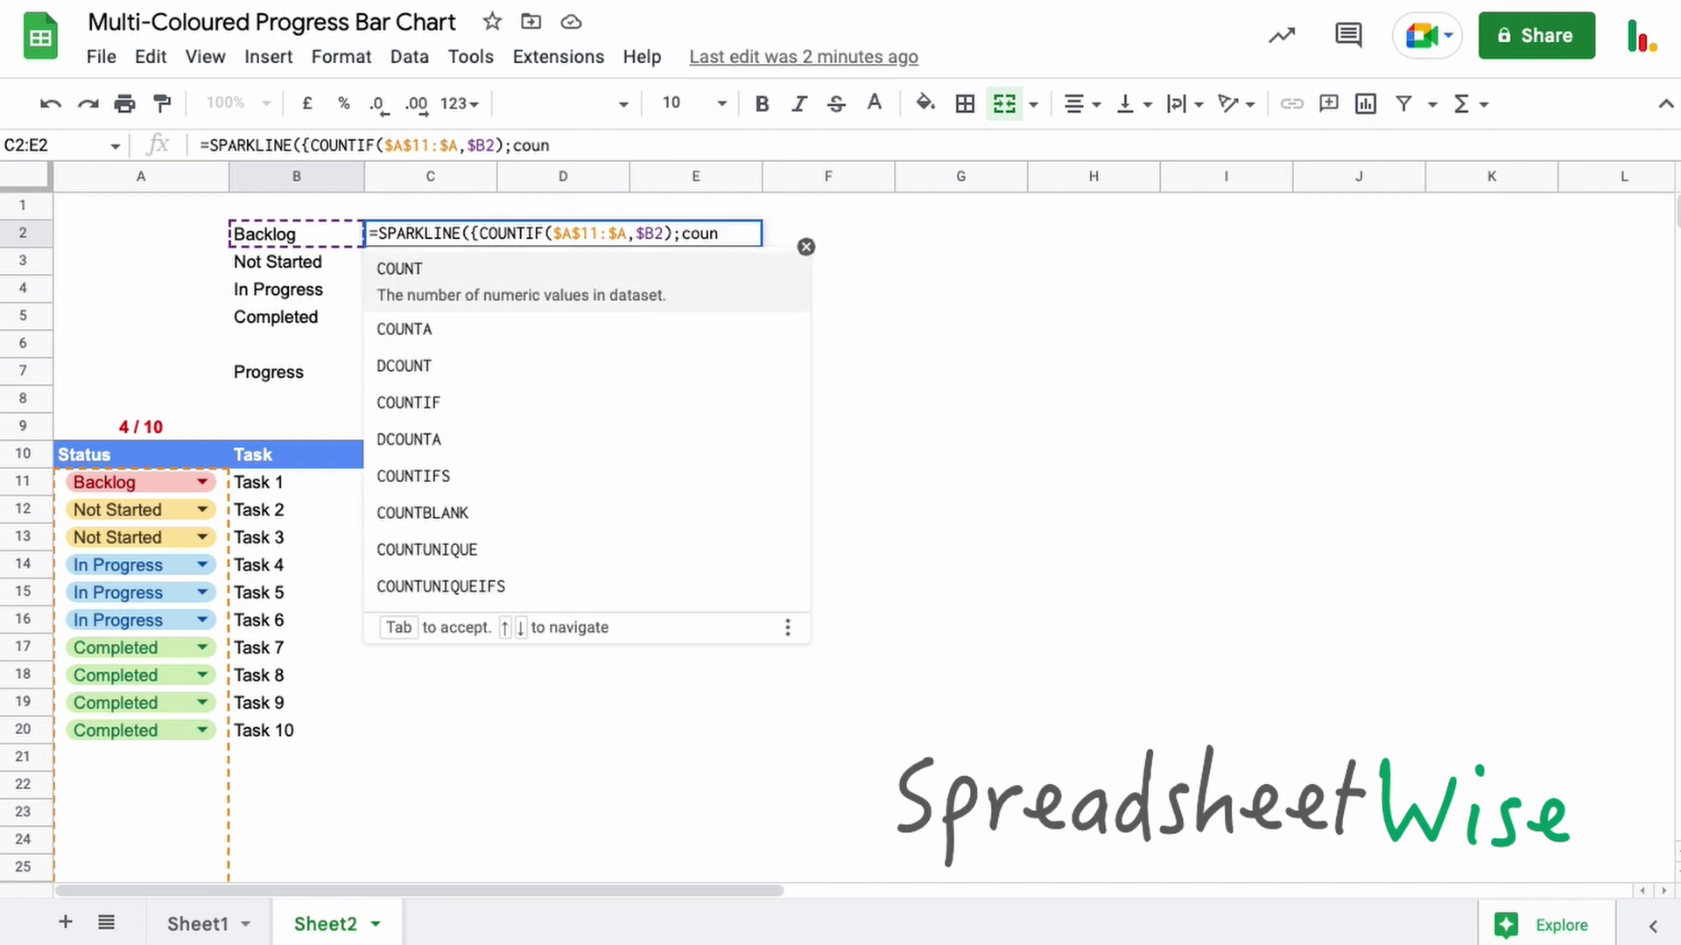
click(571, 333)
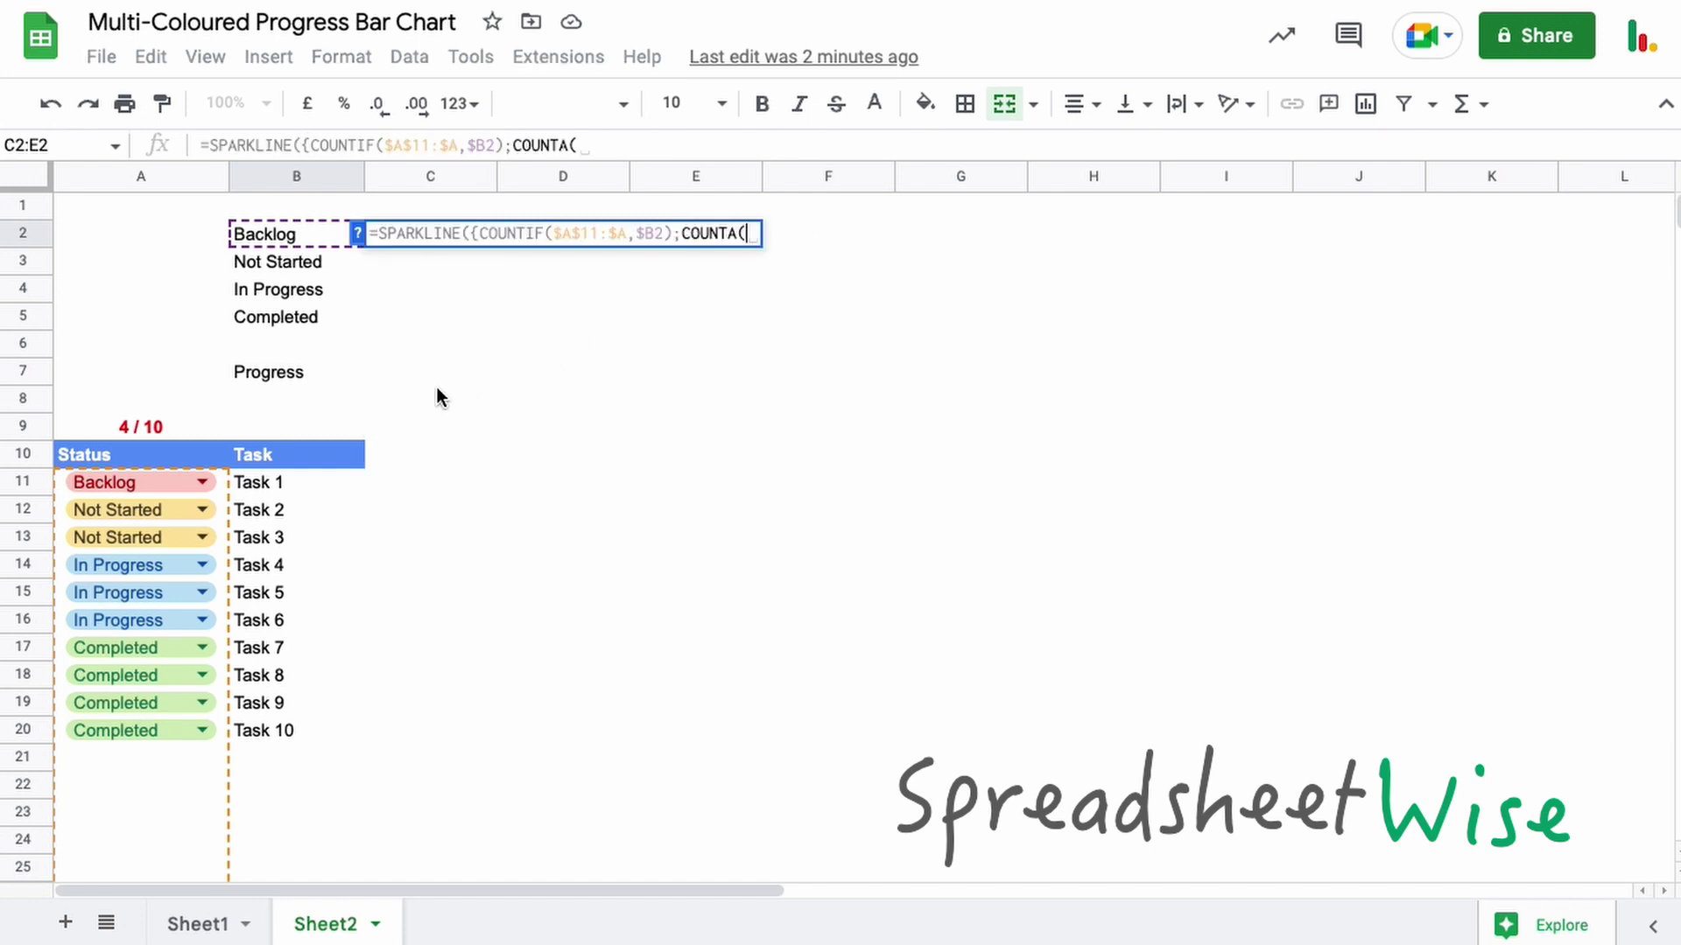
drag(292, 481, 292, 574)
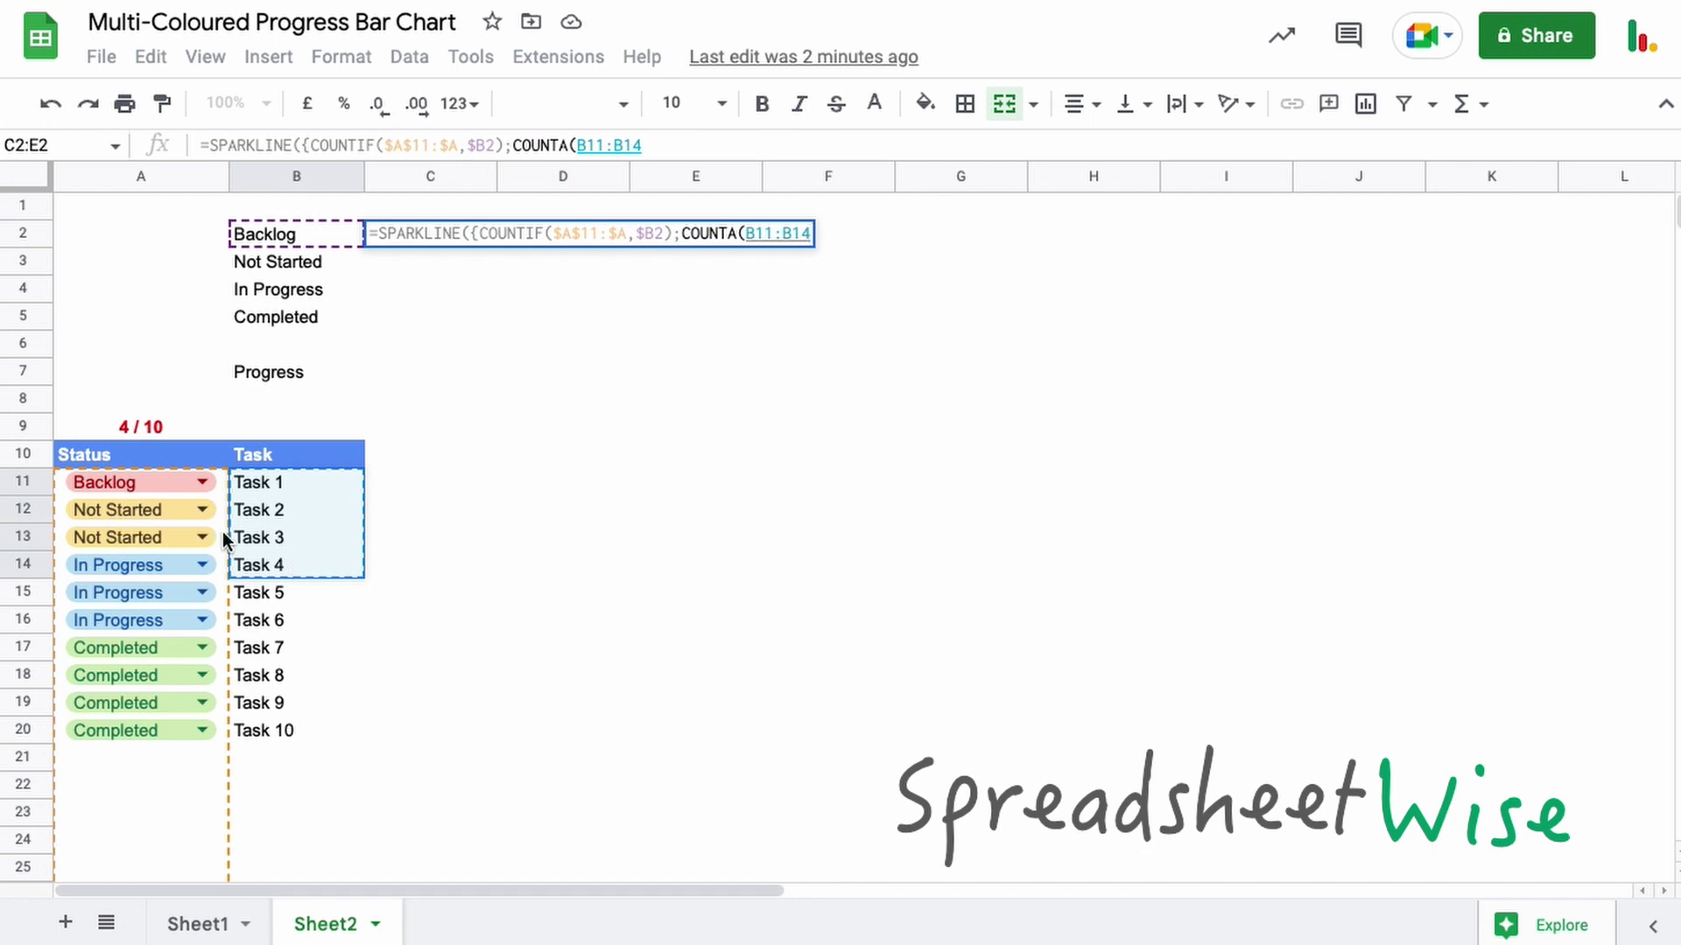
key(BackSpace)
key(BackSpace)
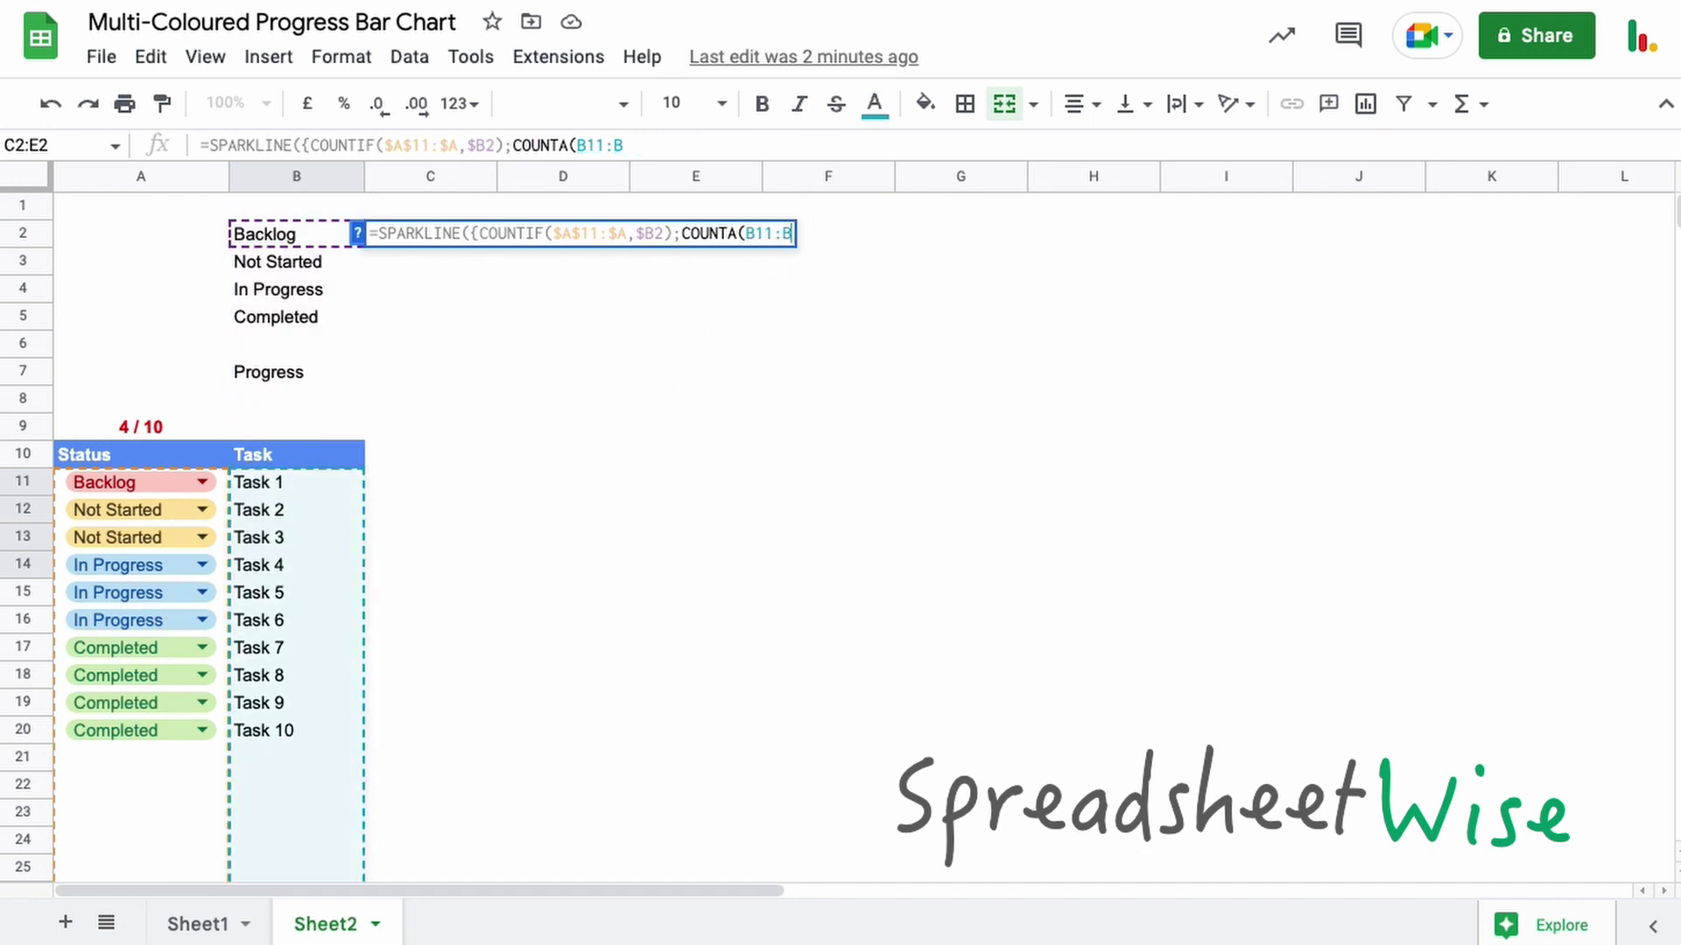
text()})
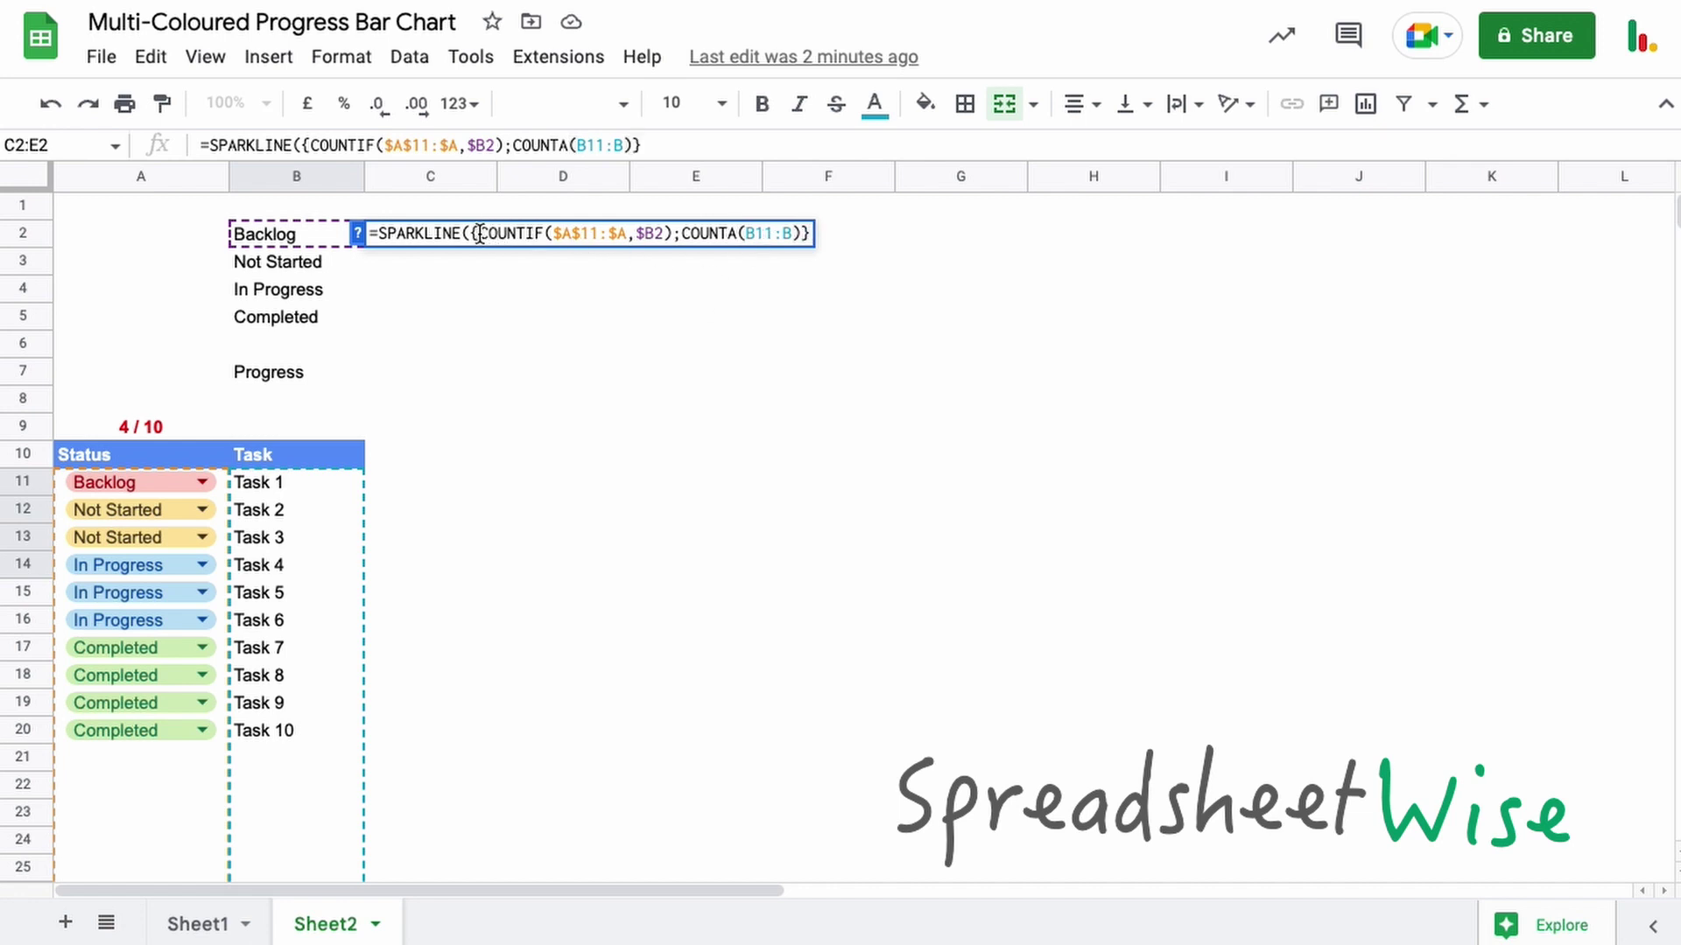
drag(479, 233, 798, 234)
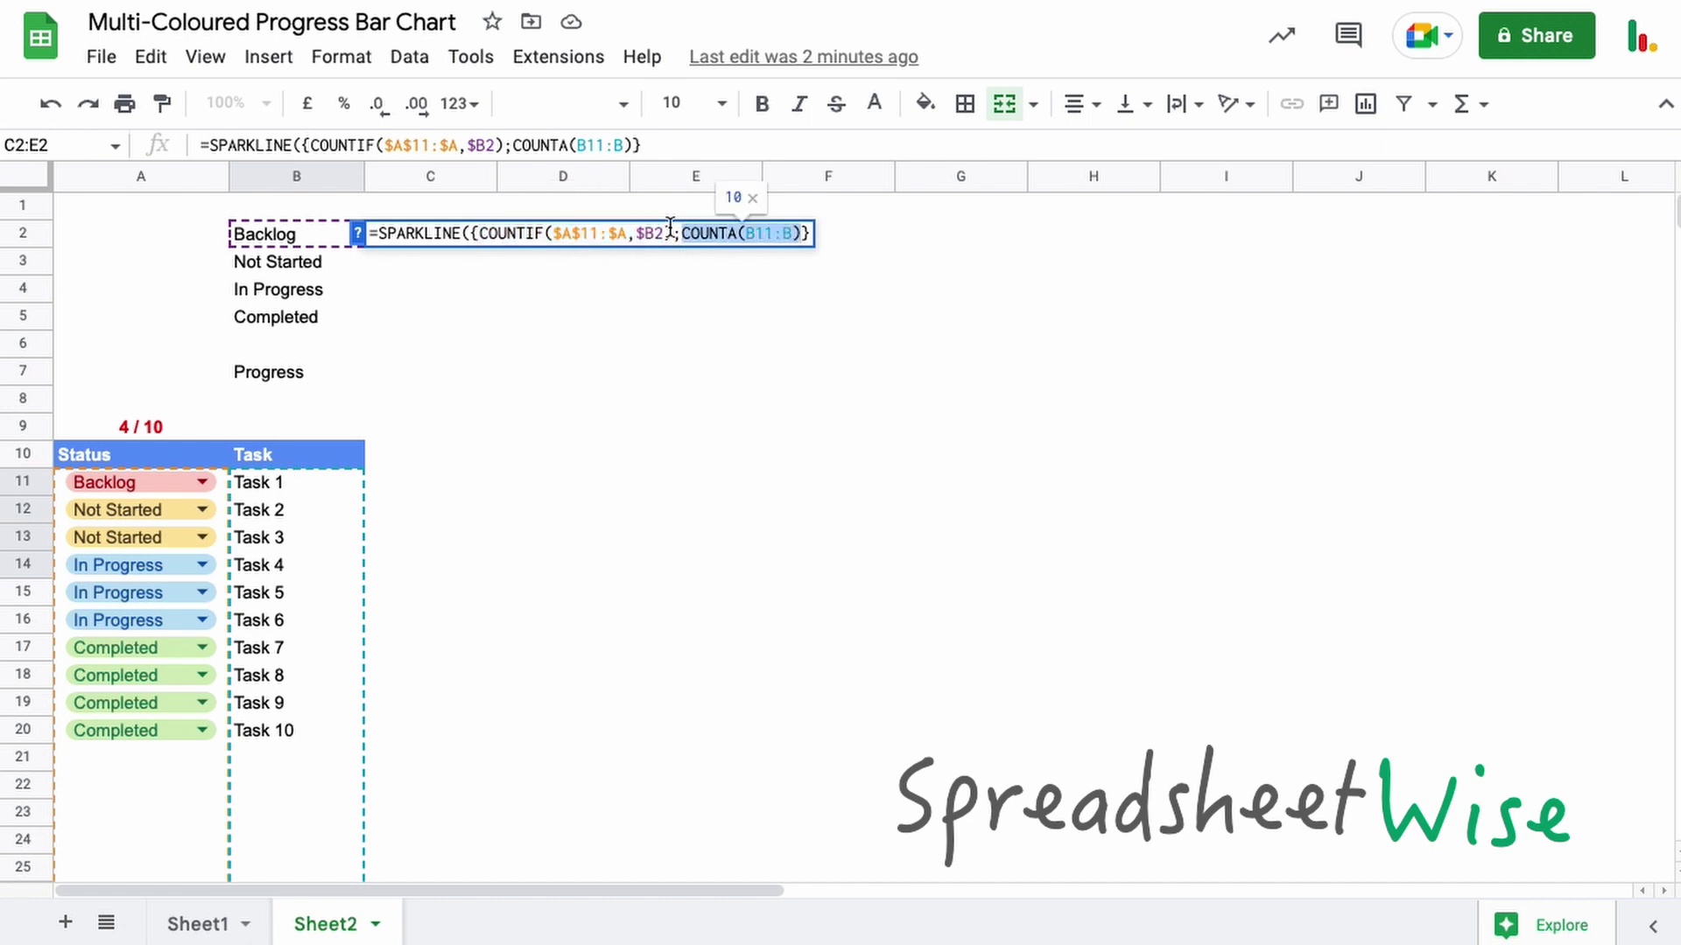
Step: Open the SPARKLINE options array after the data and add the option "charttype","bar"
click(807, 234)
text(,{)
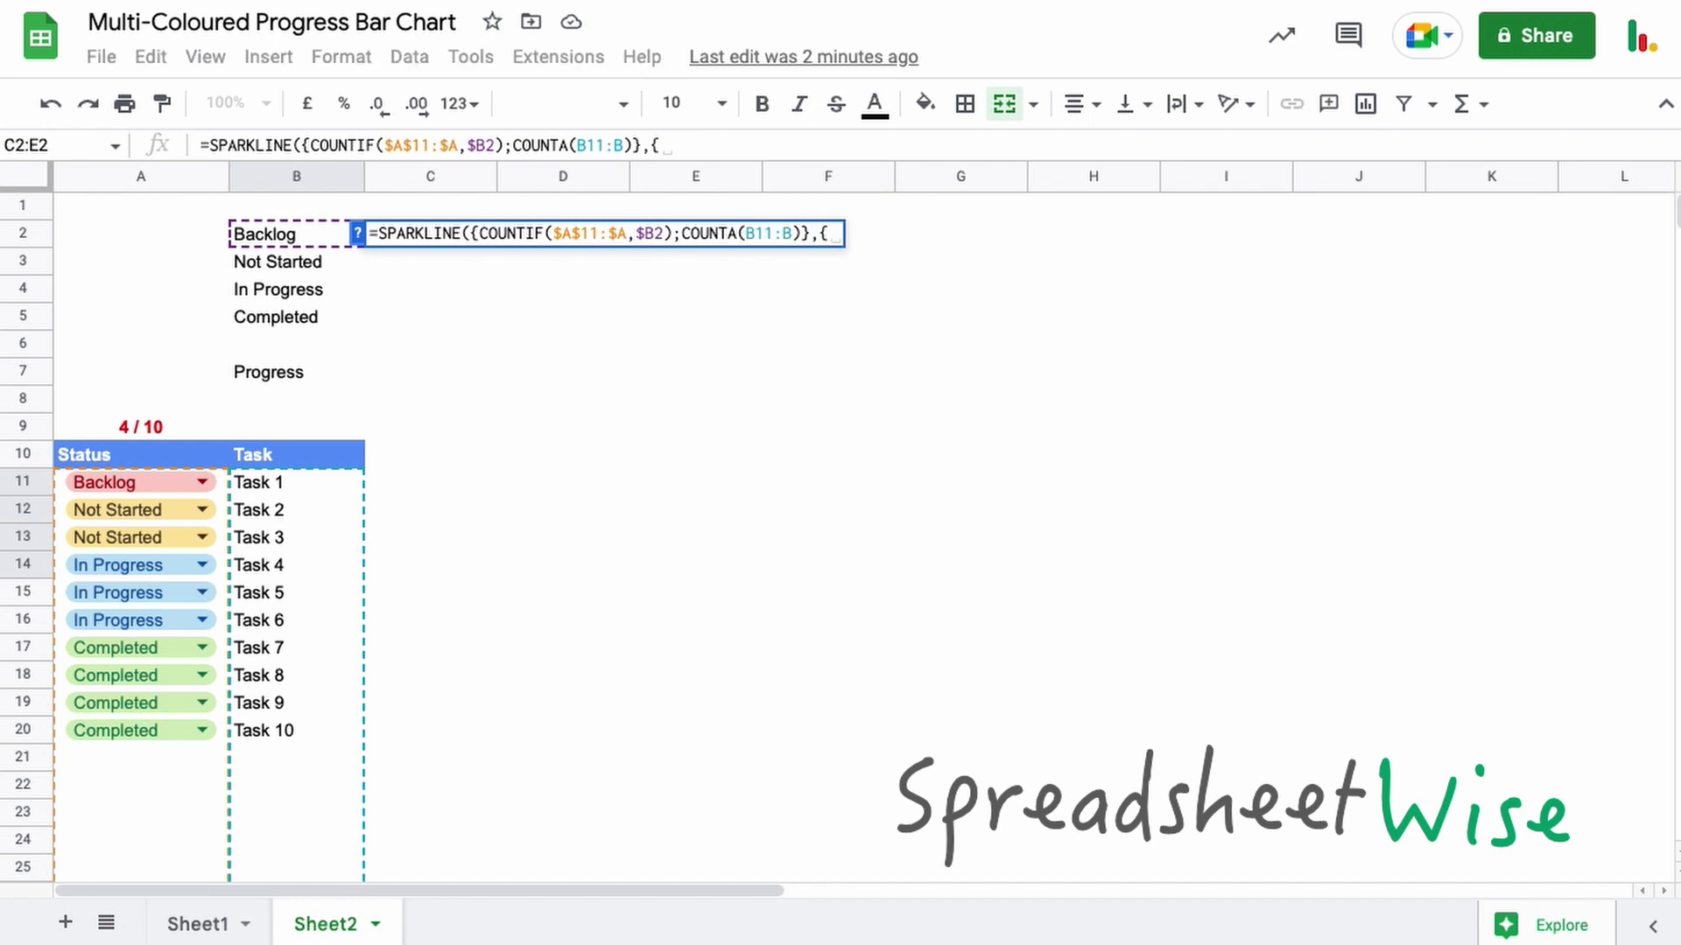
text(")
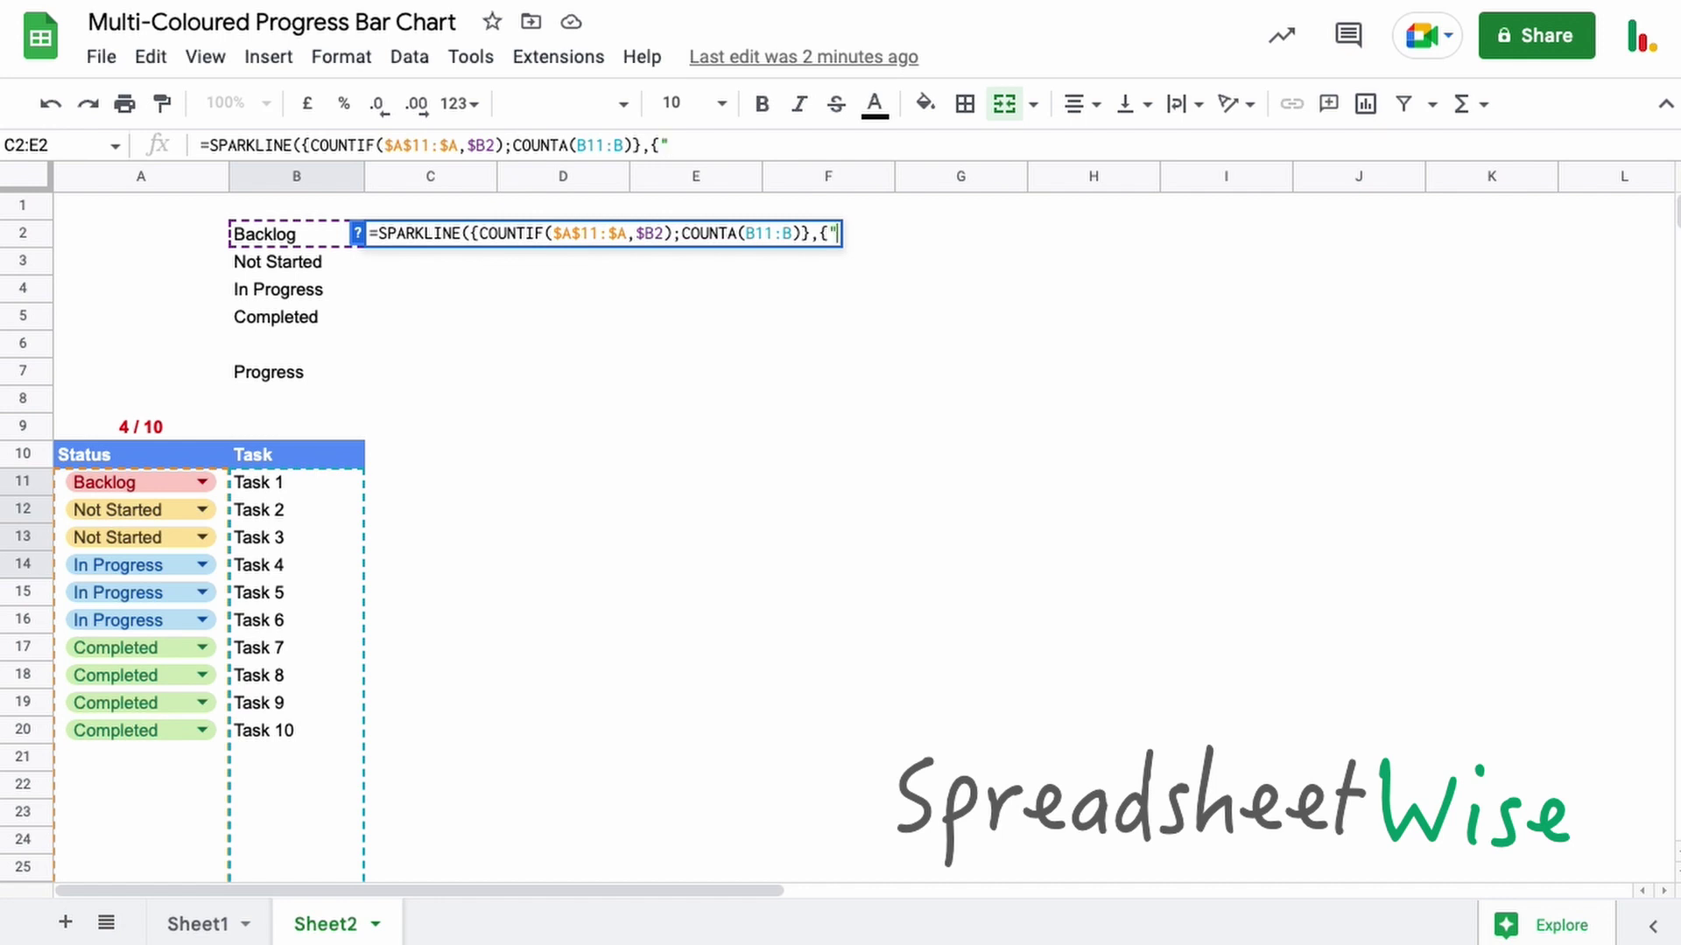
text(char)
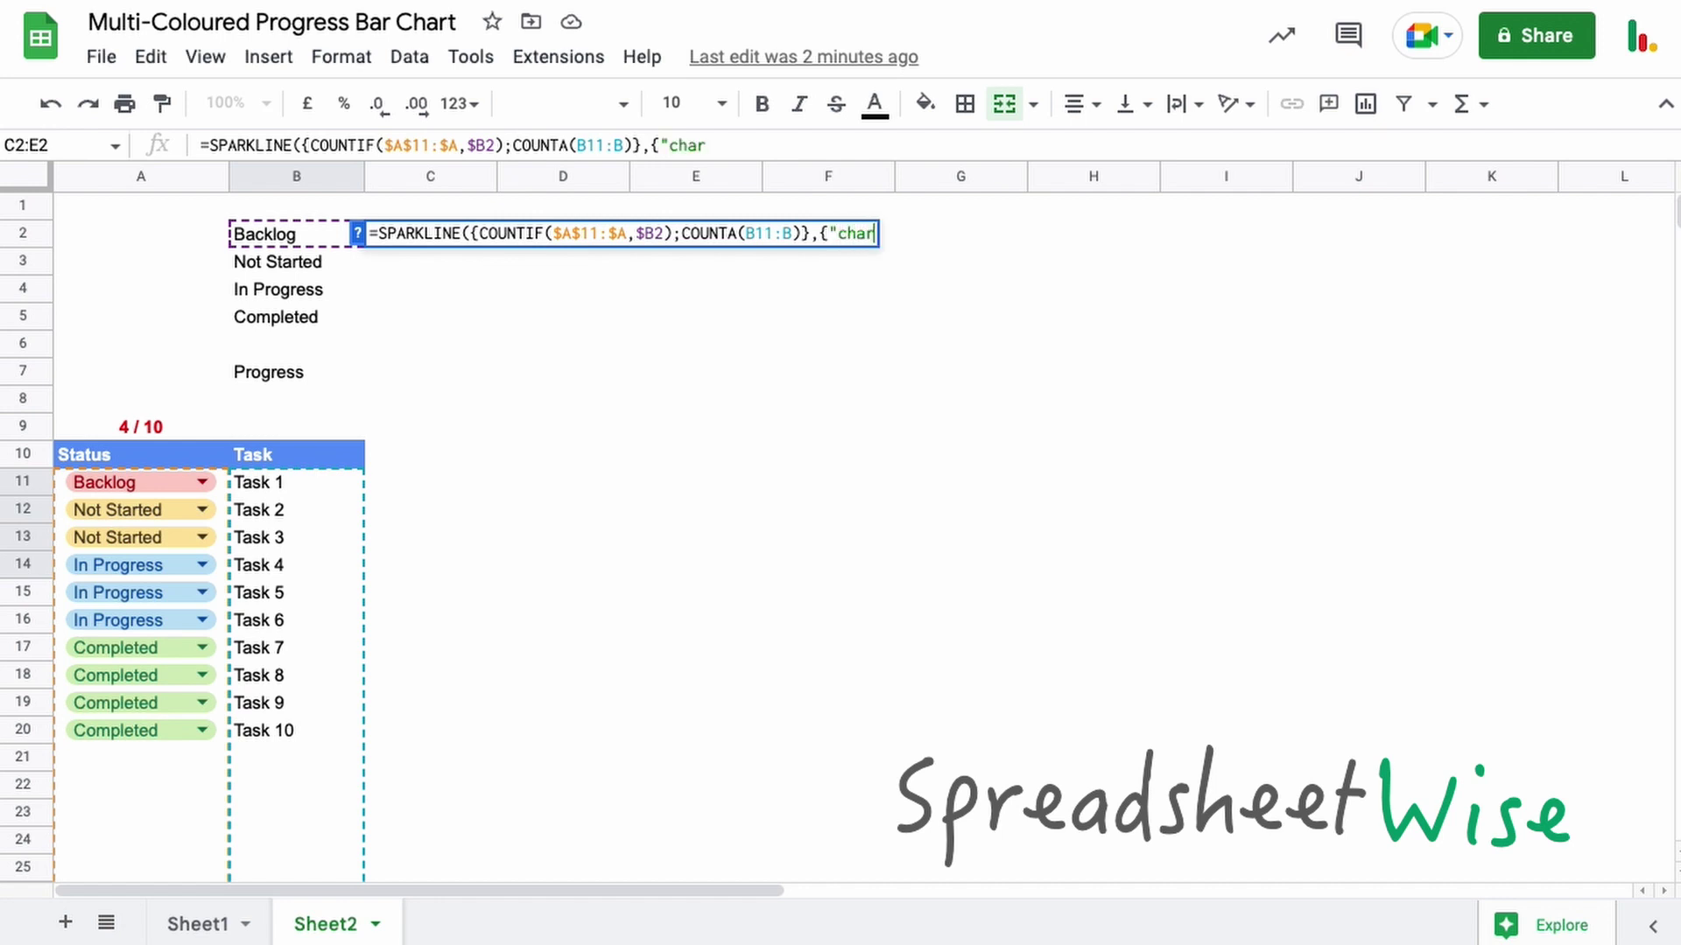
text(ttype)
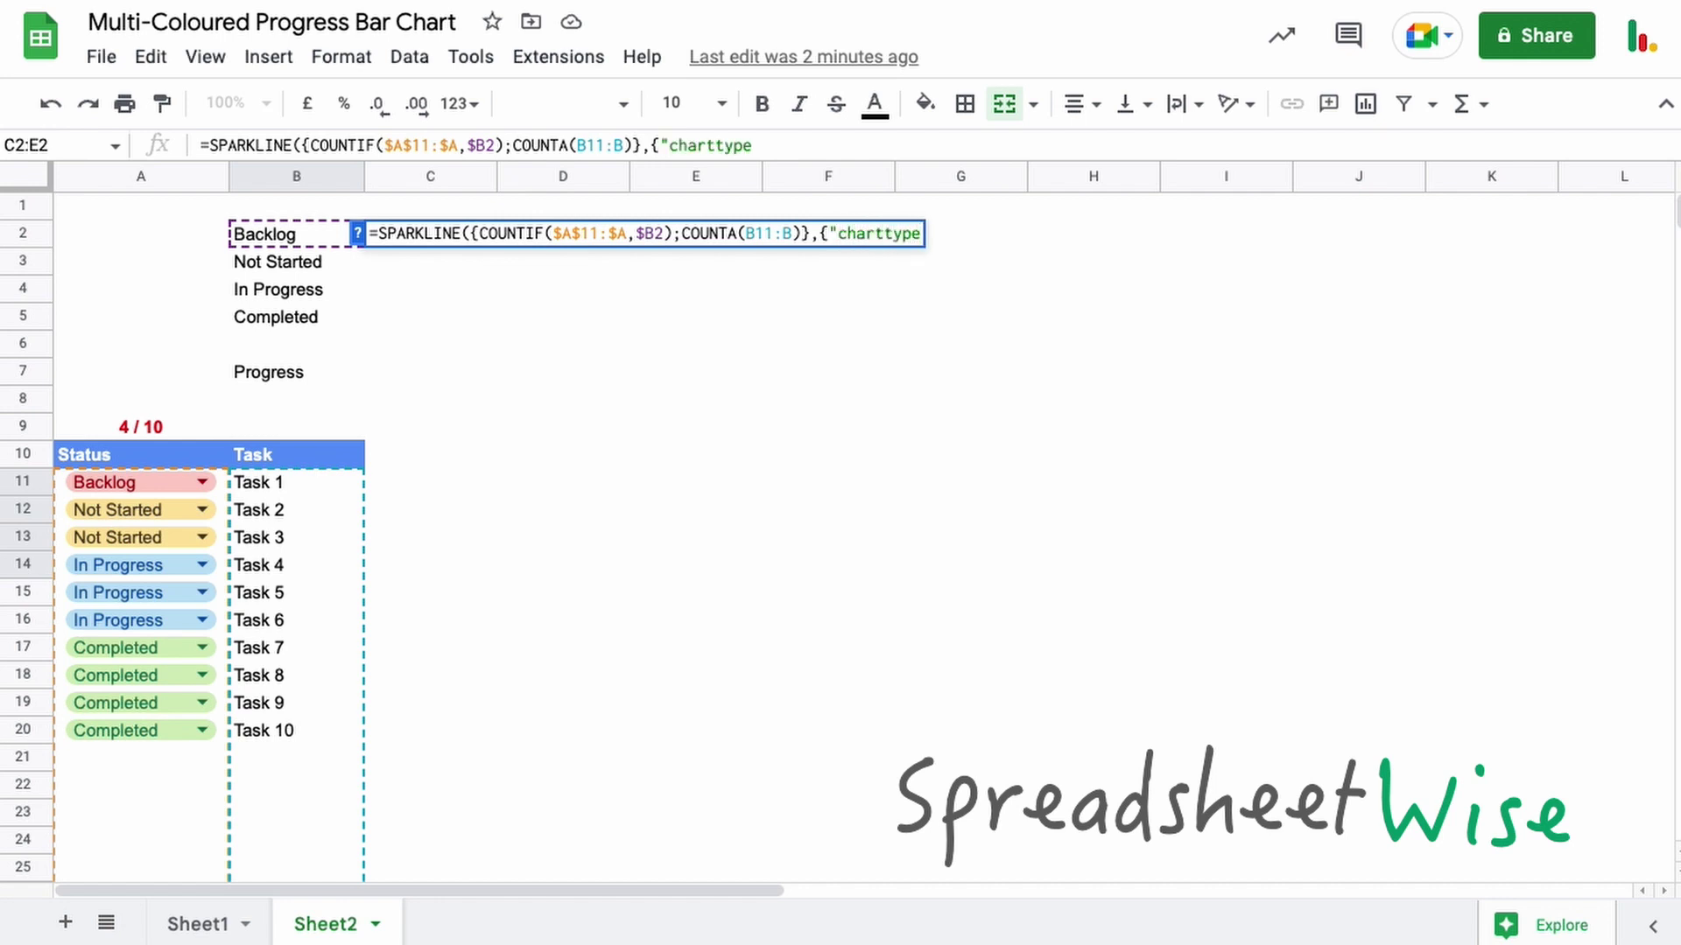
text(","bar")
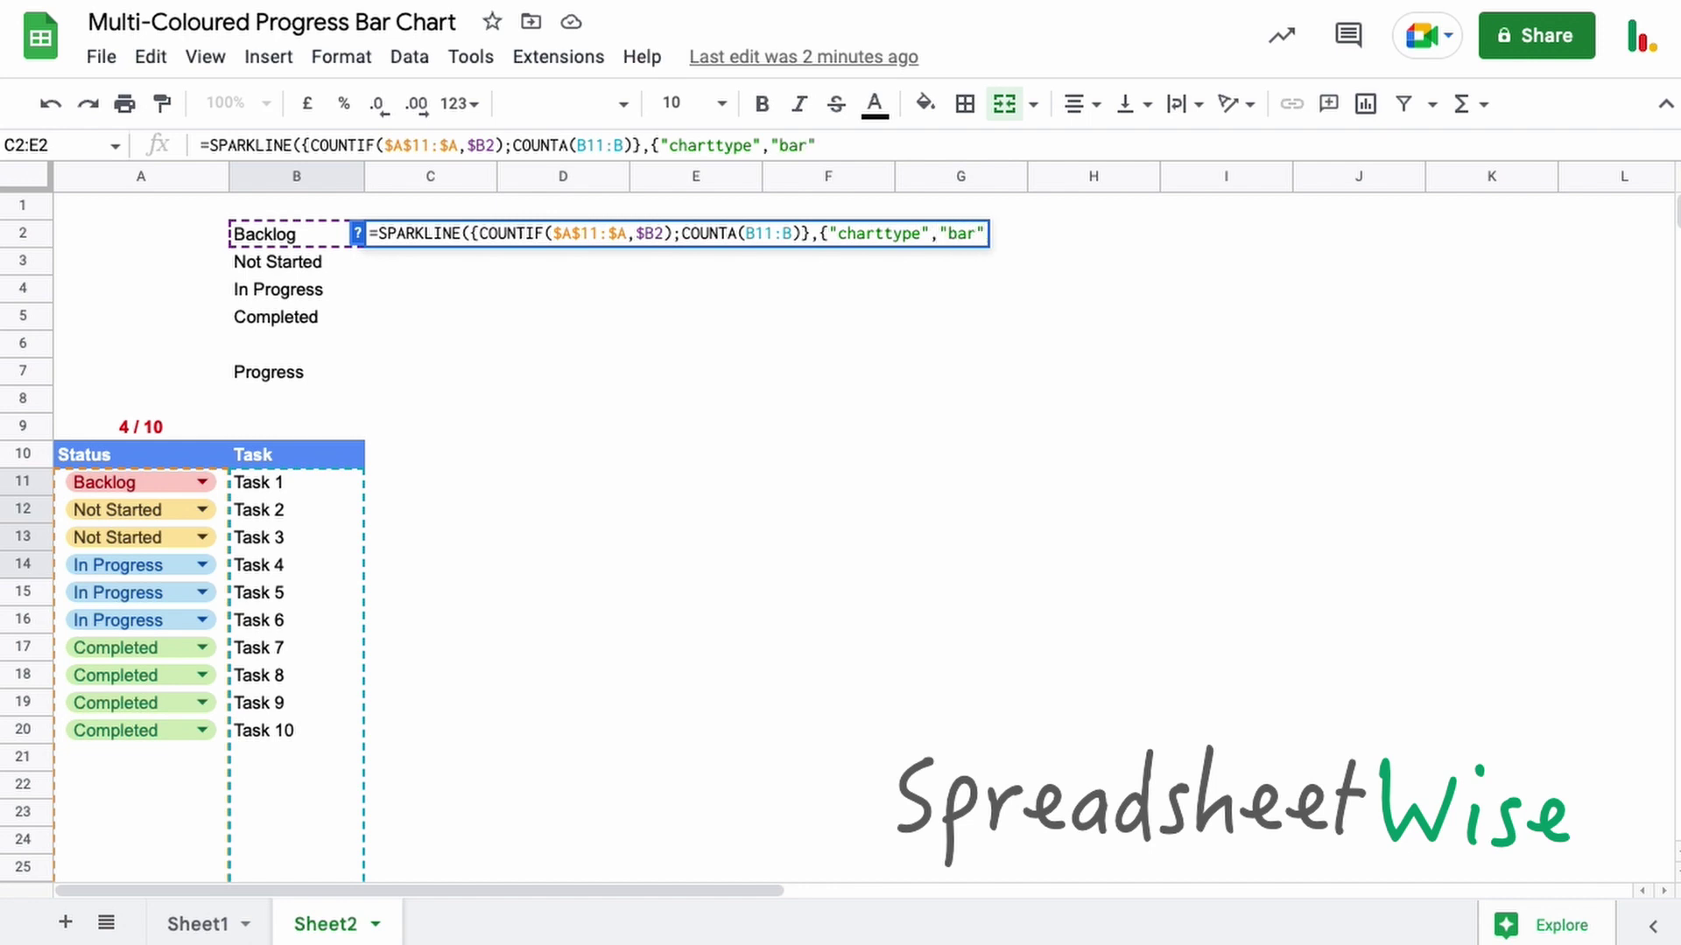
Step: Add a "max" option to the sparkline, reusing a copy of COUNTA(B11:B) from the data array as its value
text(;)
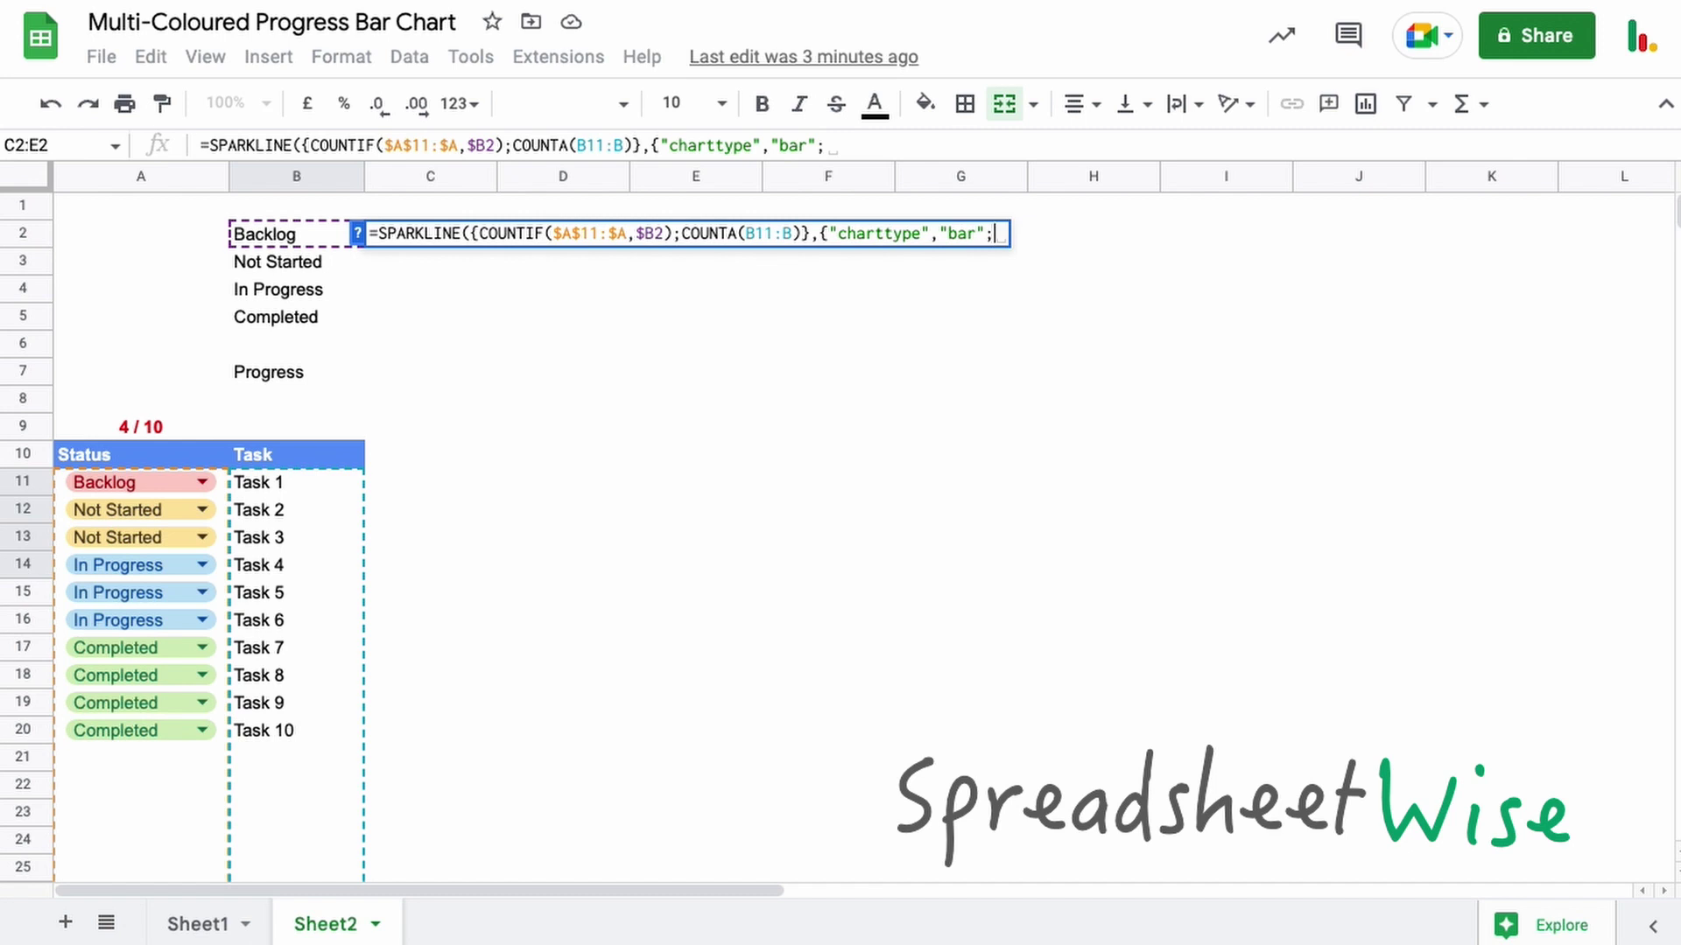
text("max)
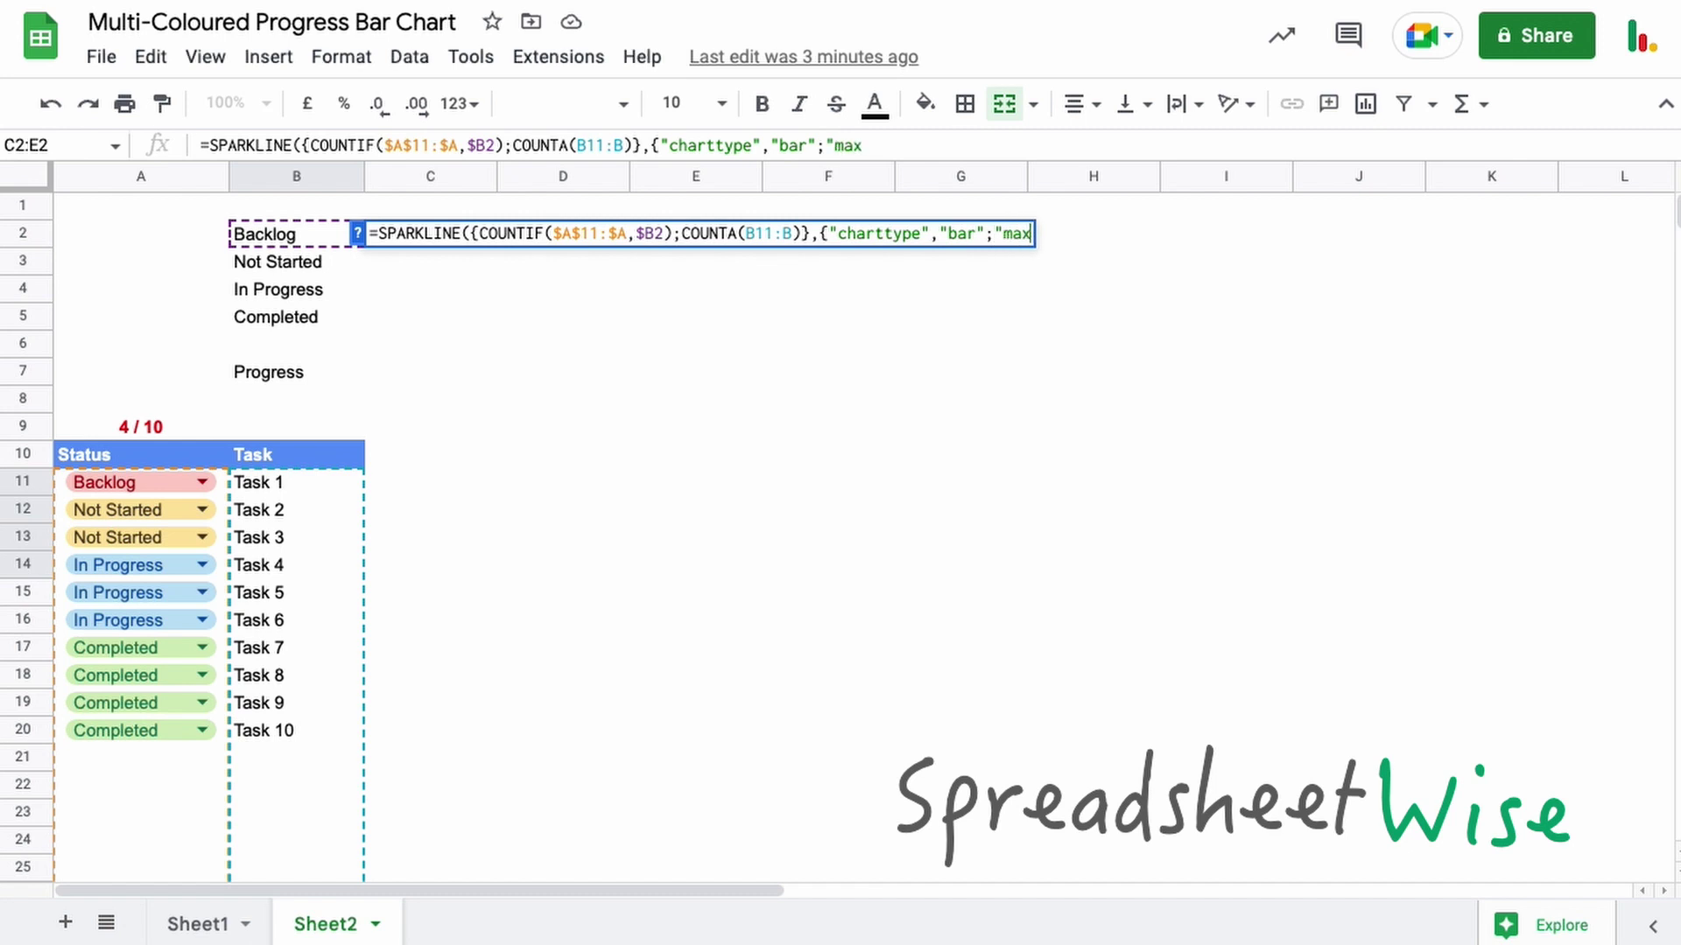
text(",)
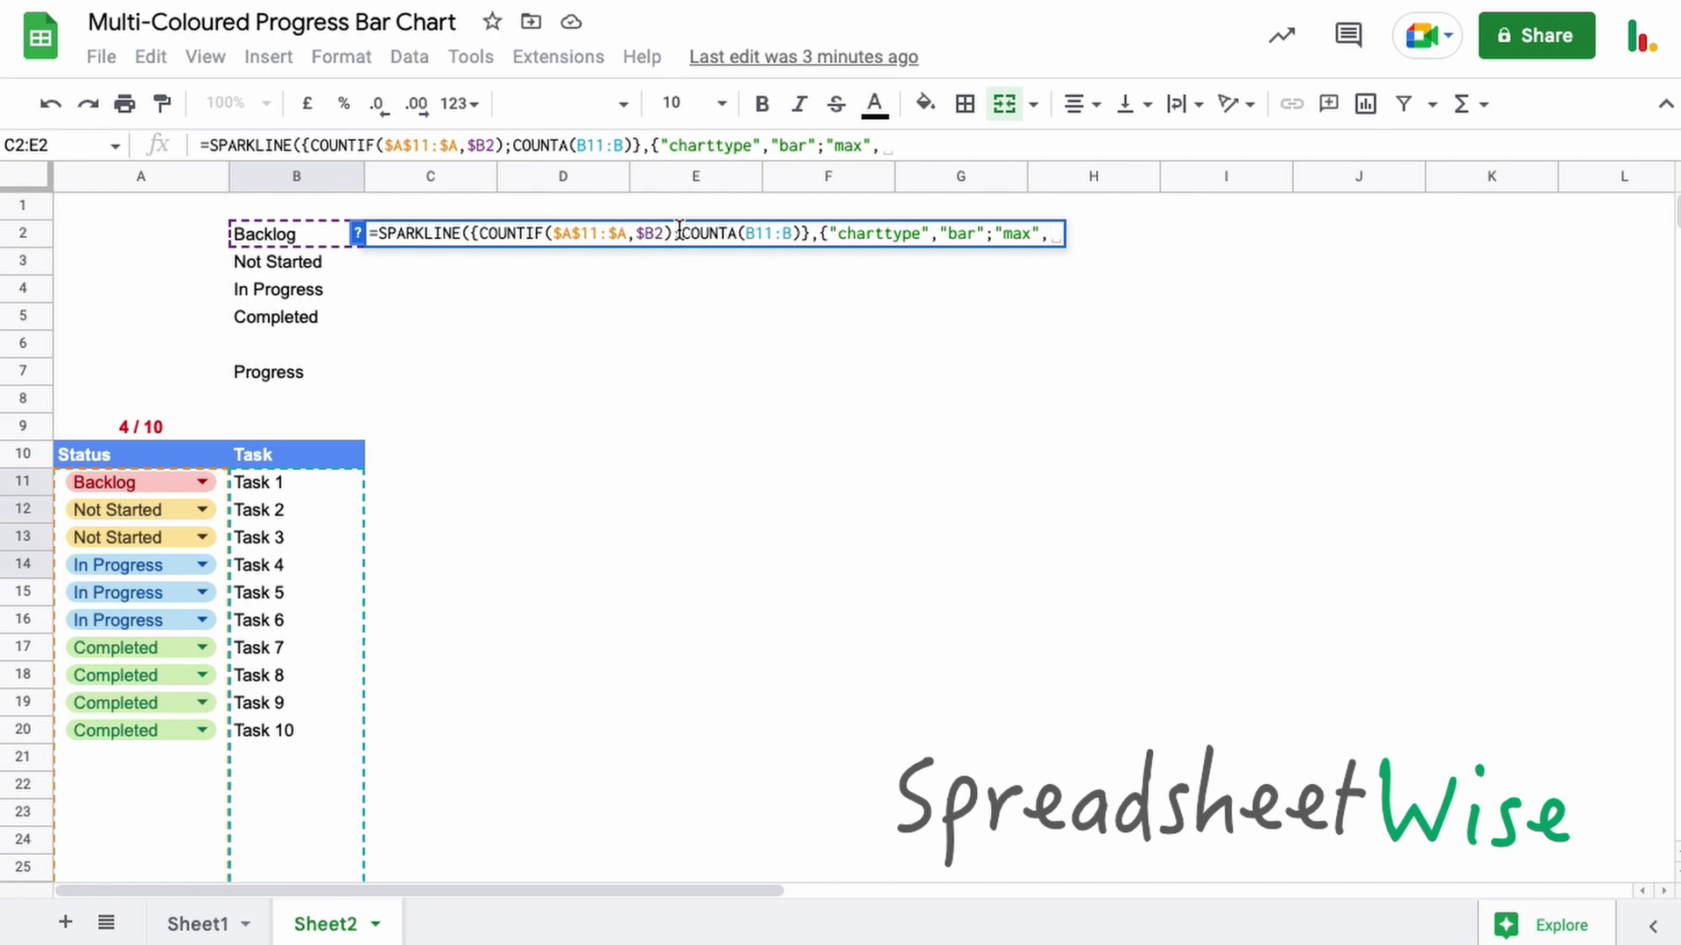
drag(680, 232, 798, 233)
key(ctrl+c)
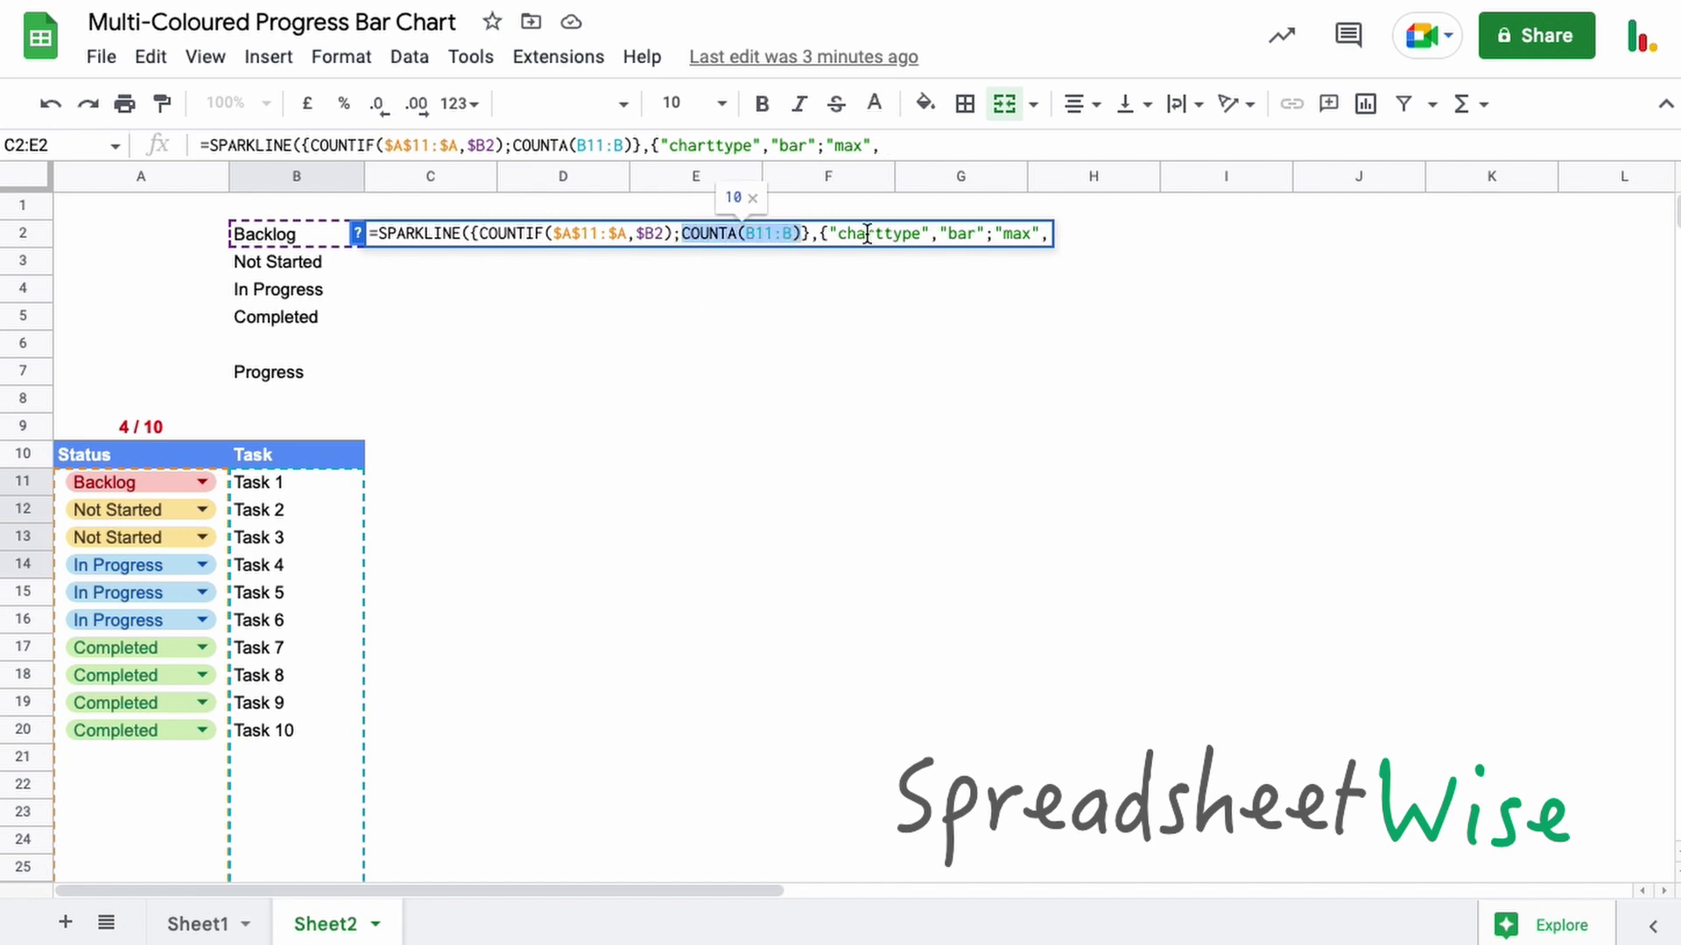
click(1047, 233)
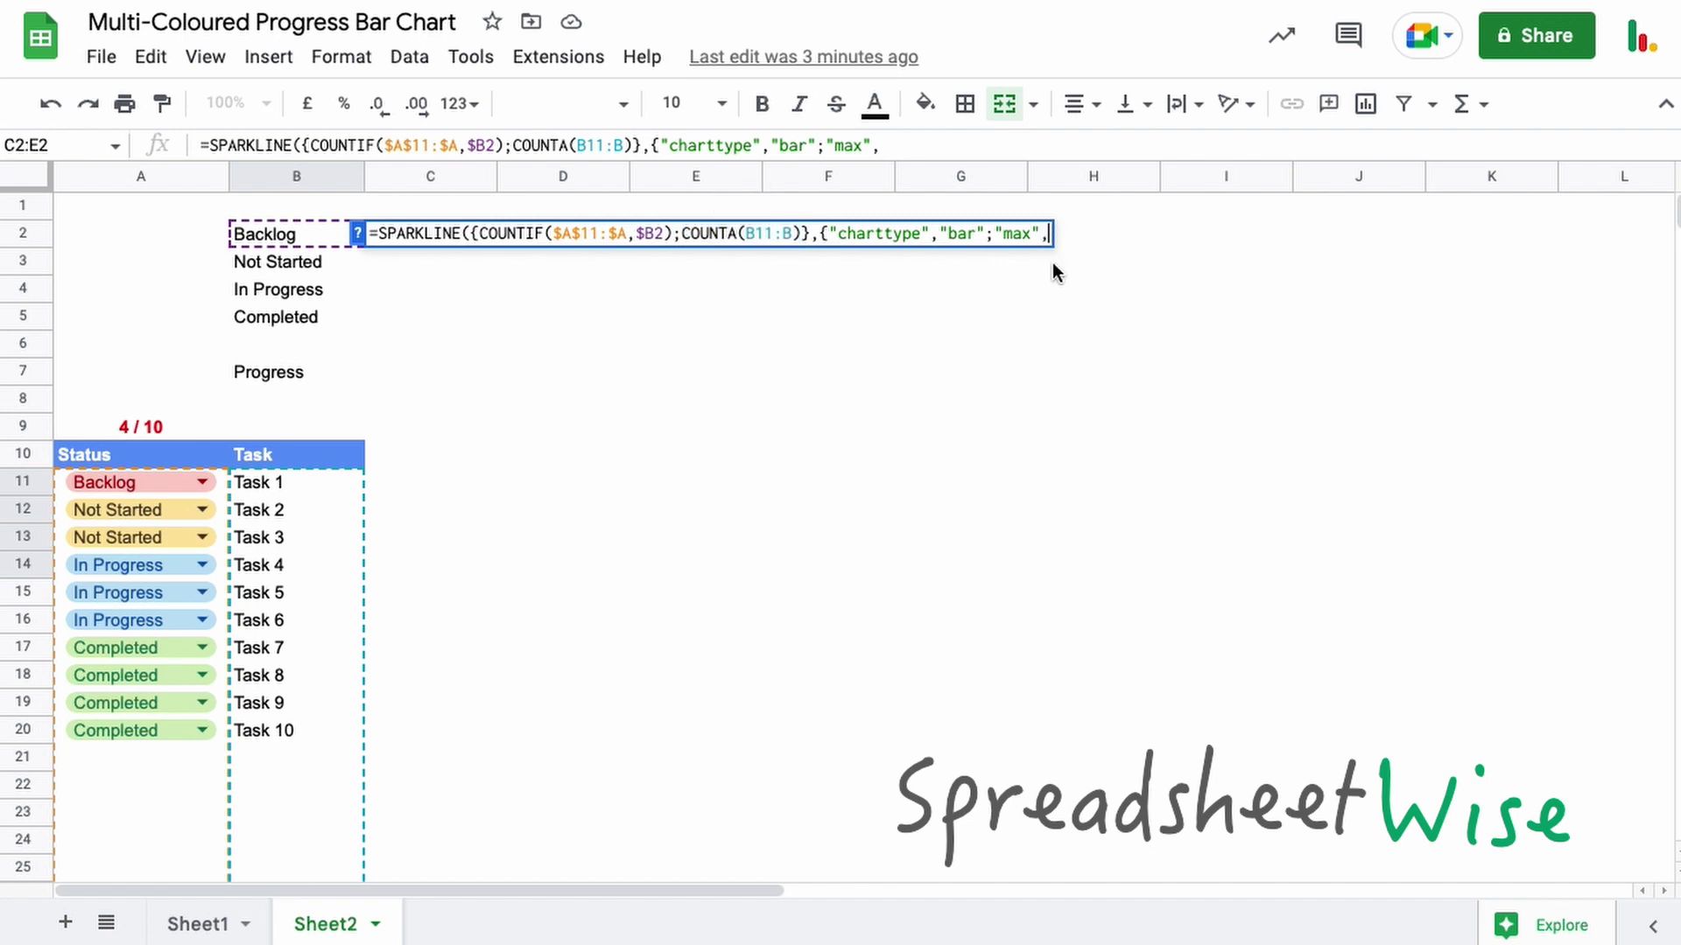
key(ctrl+v)
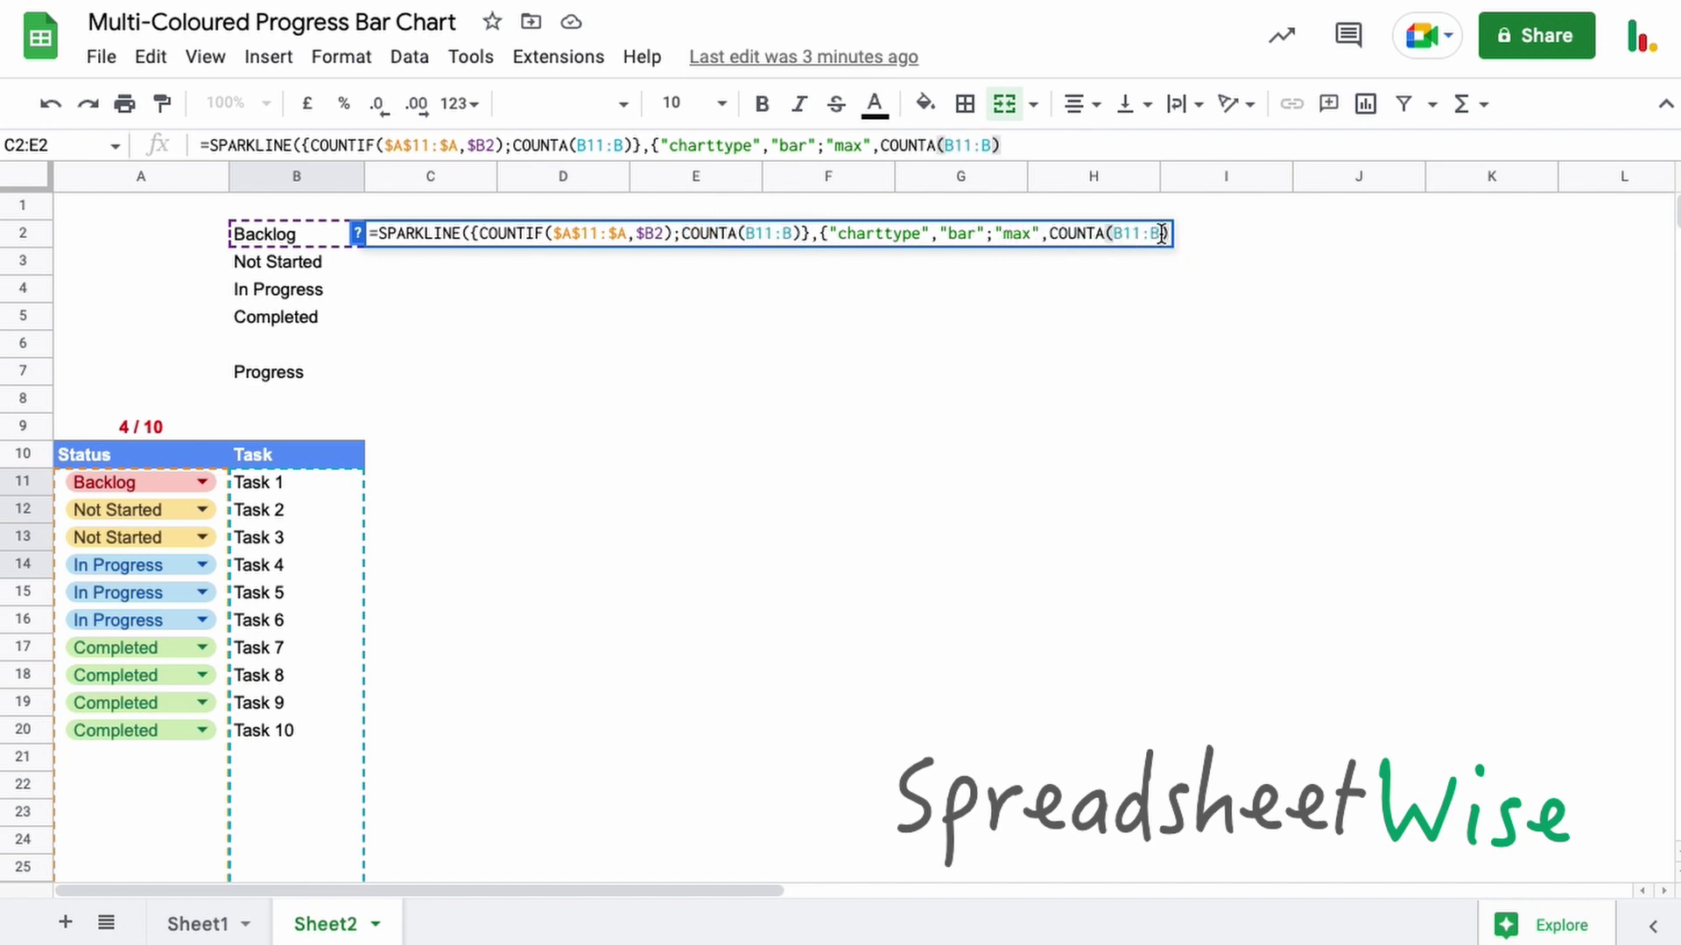
drag(1160, 235, 1049, 240)
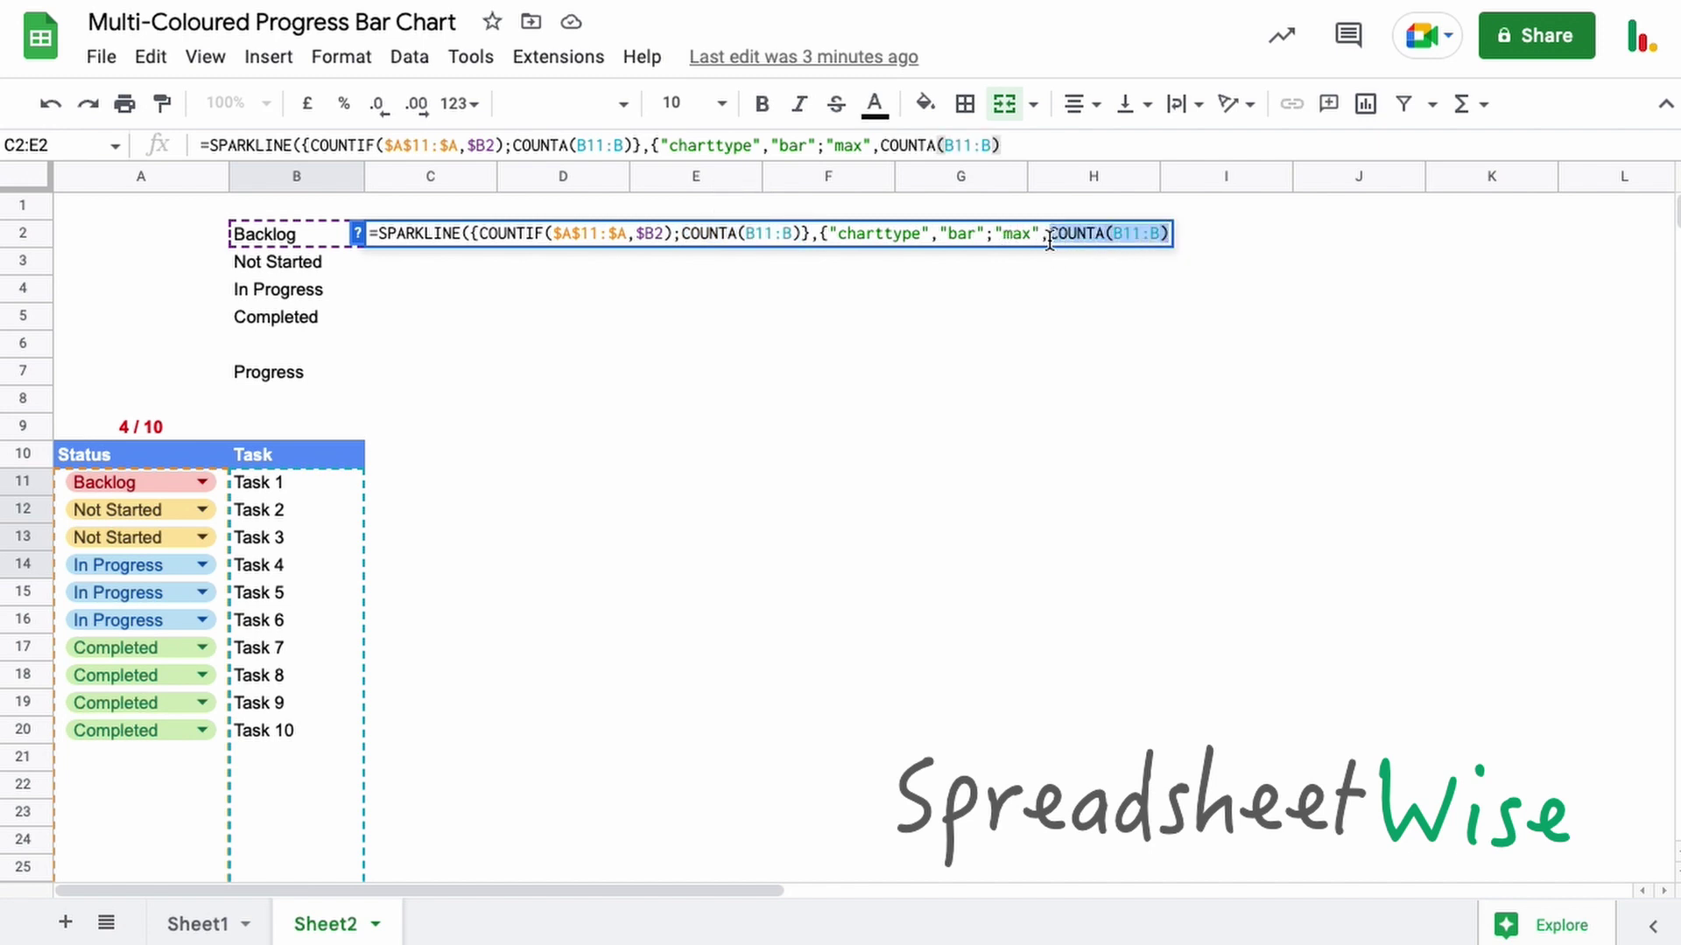
click(1168, 235)
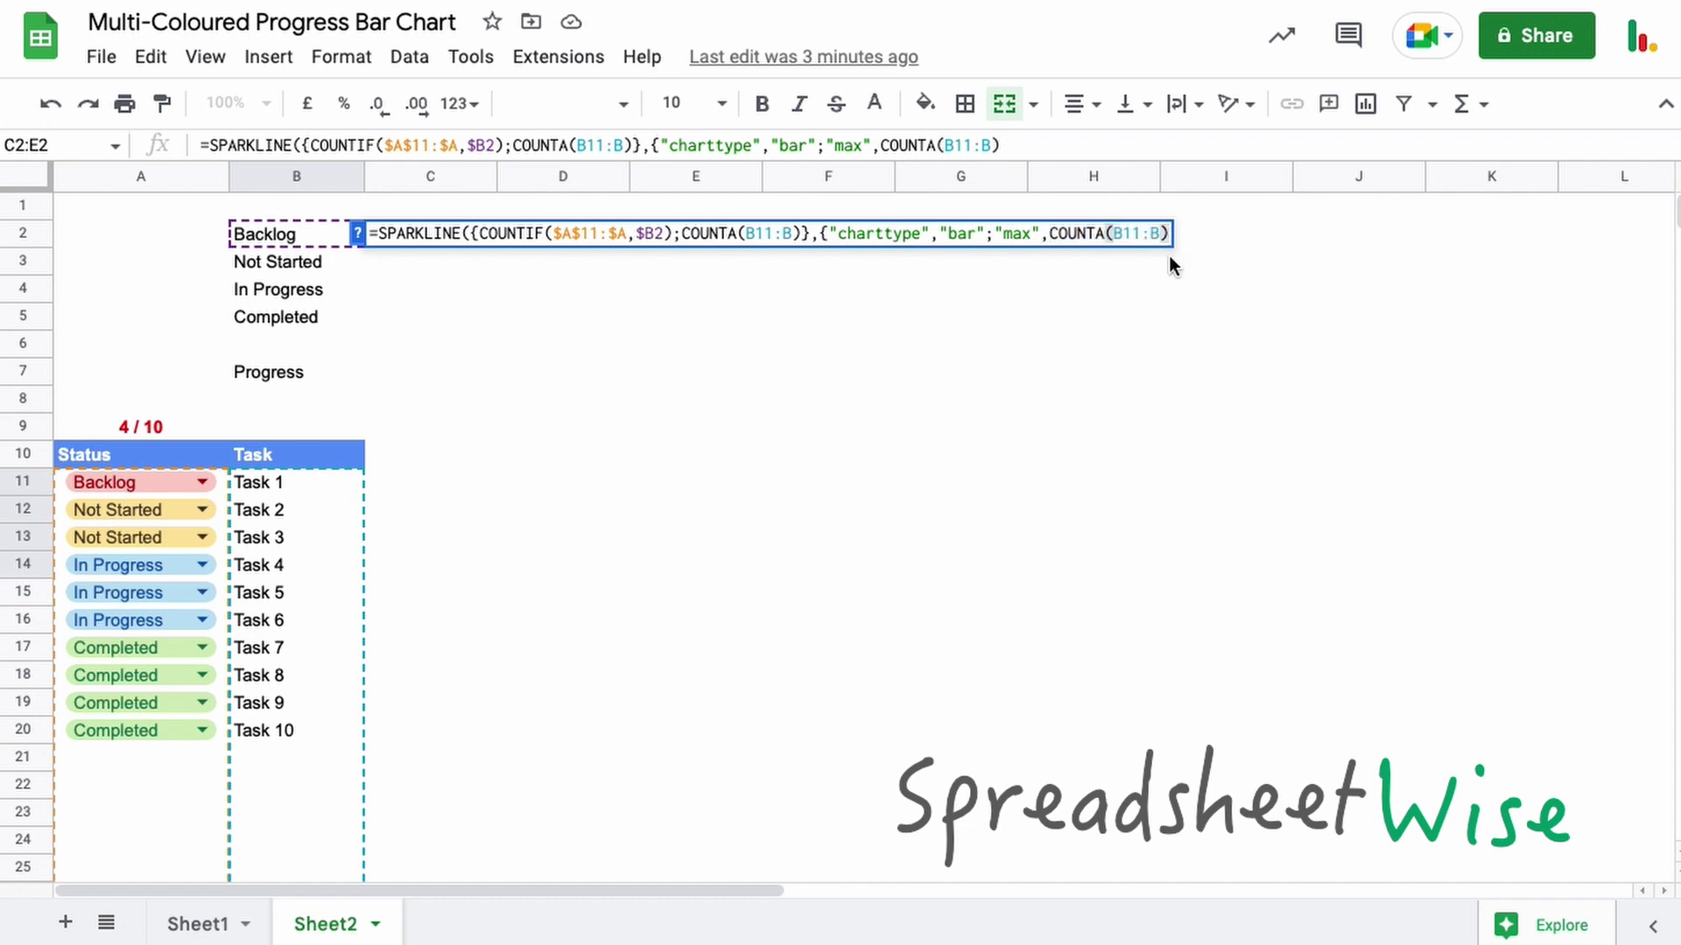
Step: Add the option "color1","f4cccc" to the Backlog sparkline's options array
text(;)
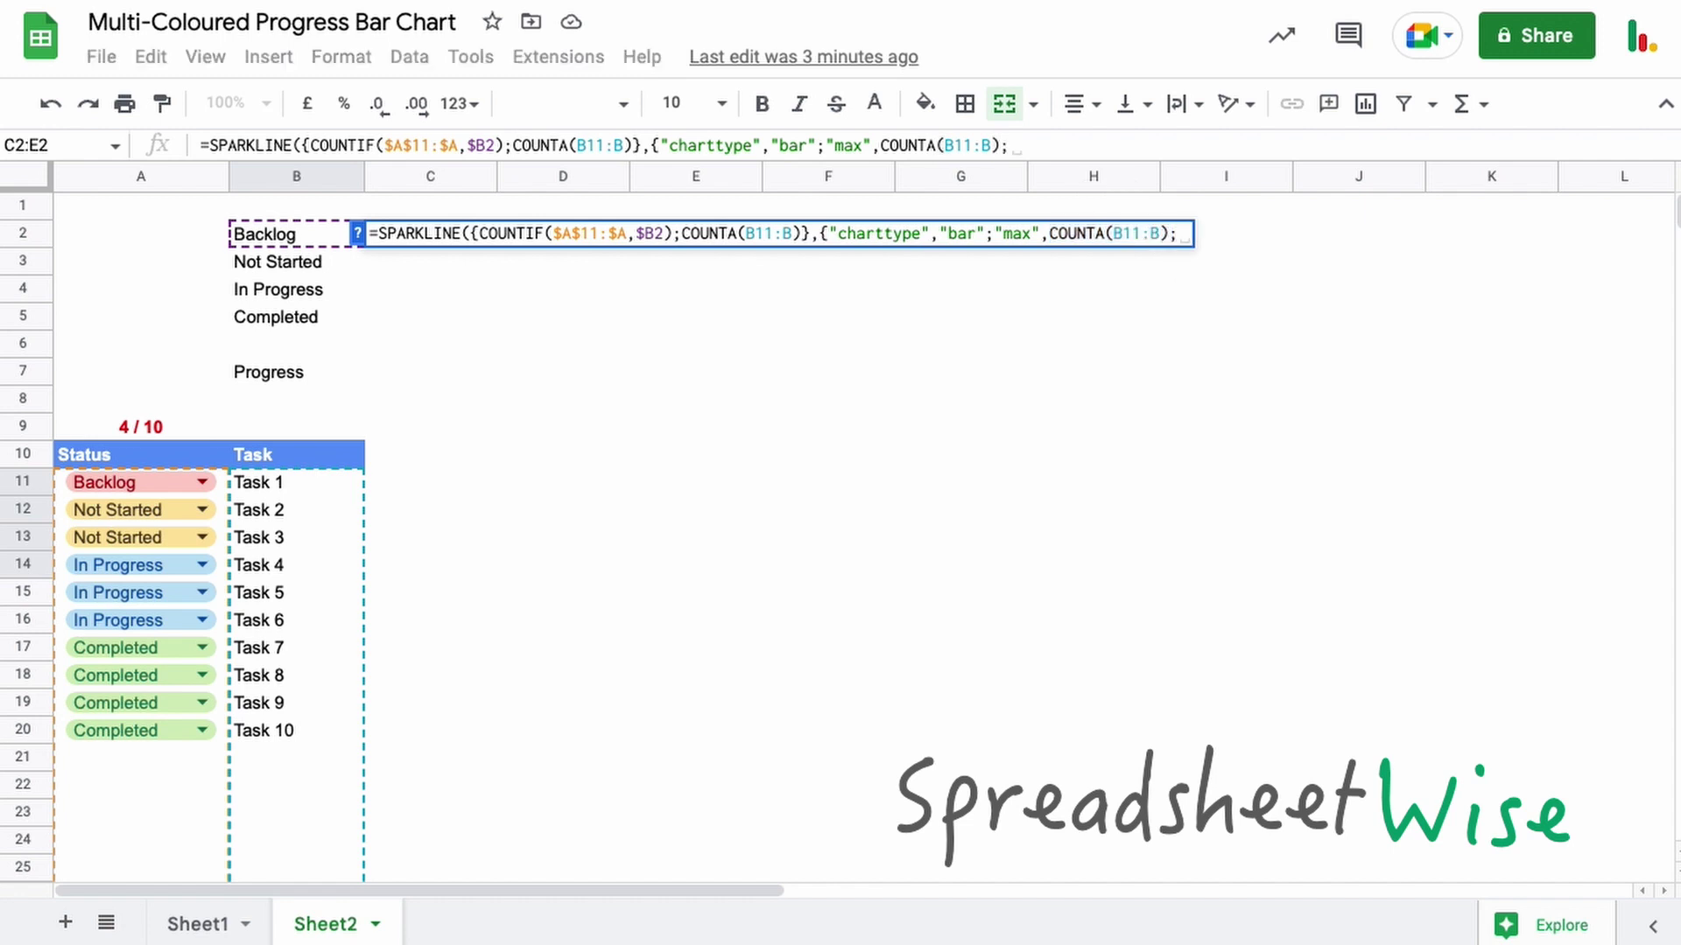
text(")
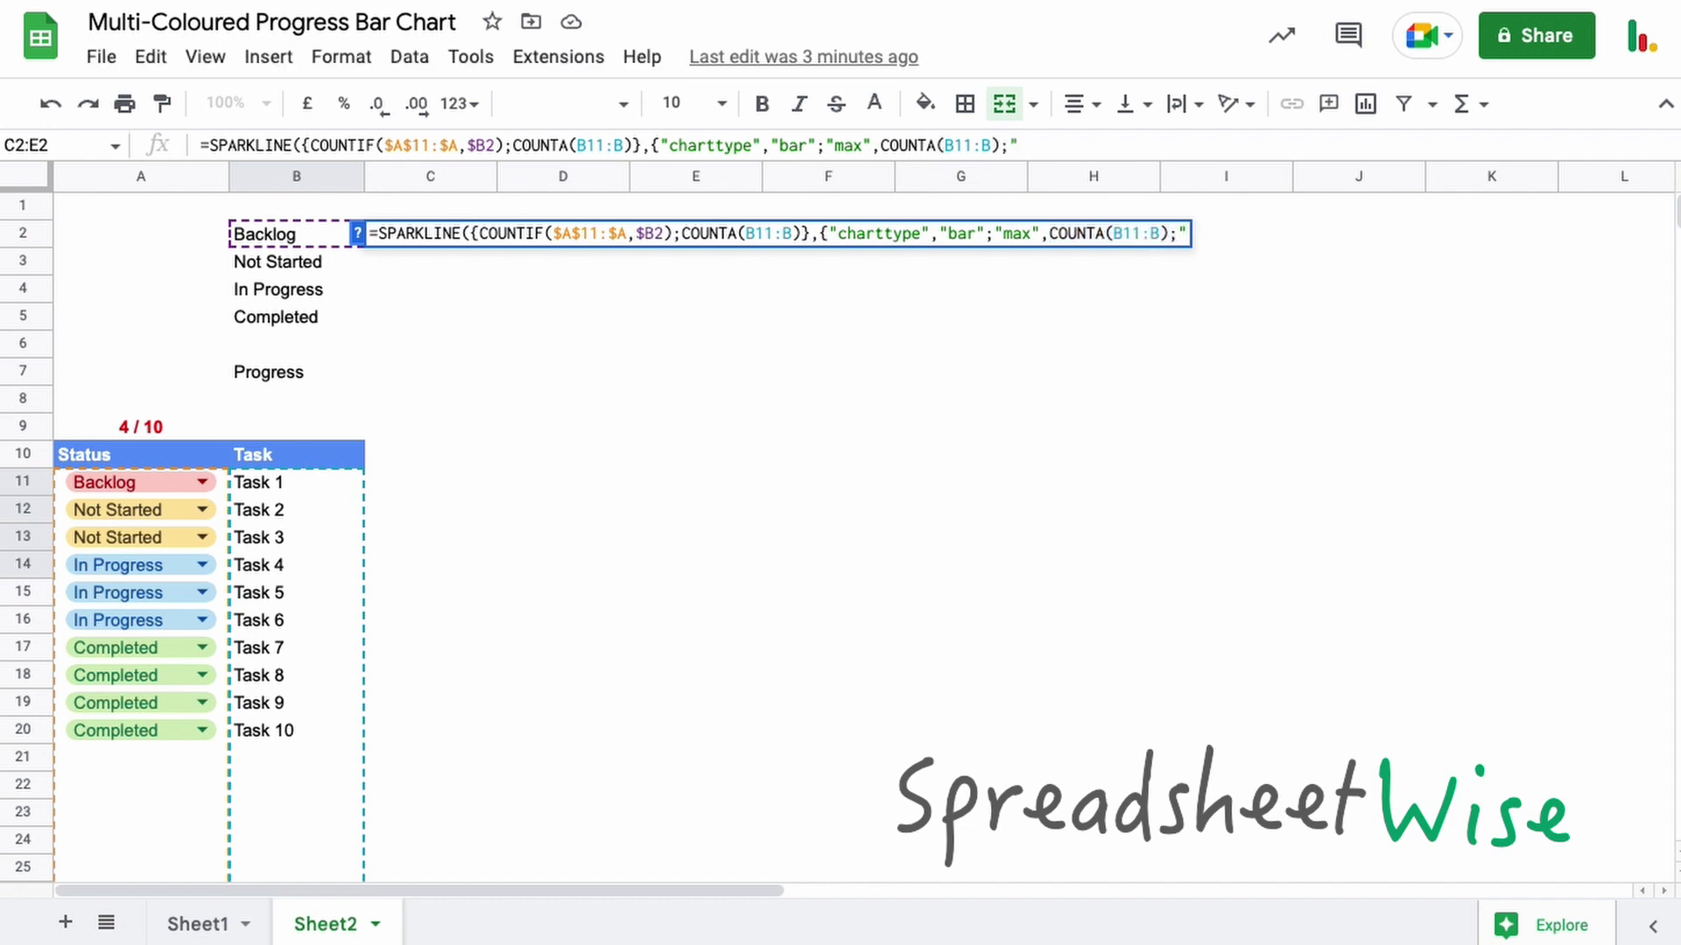
text(color1)
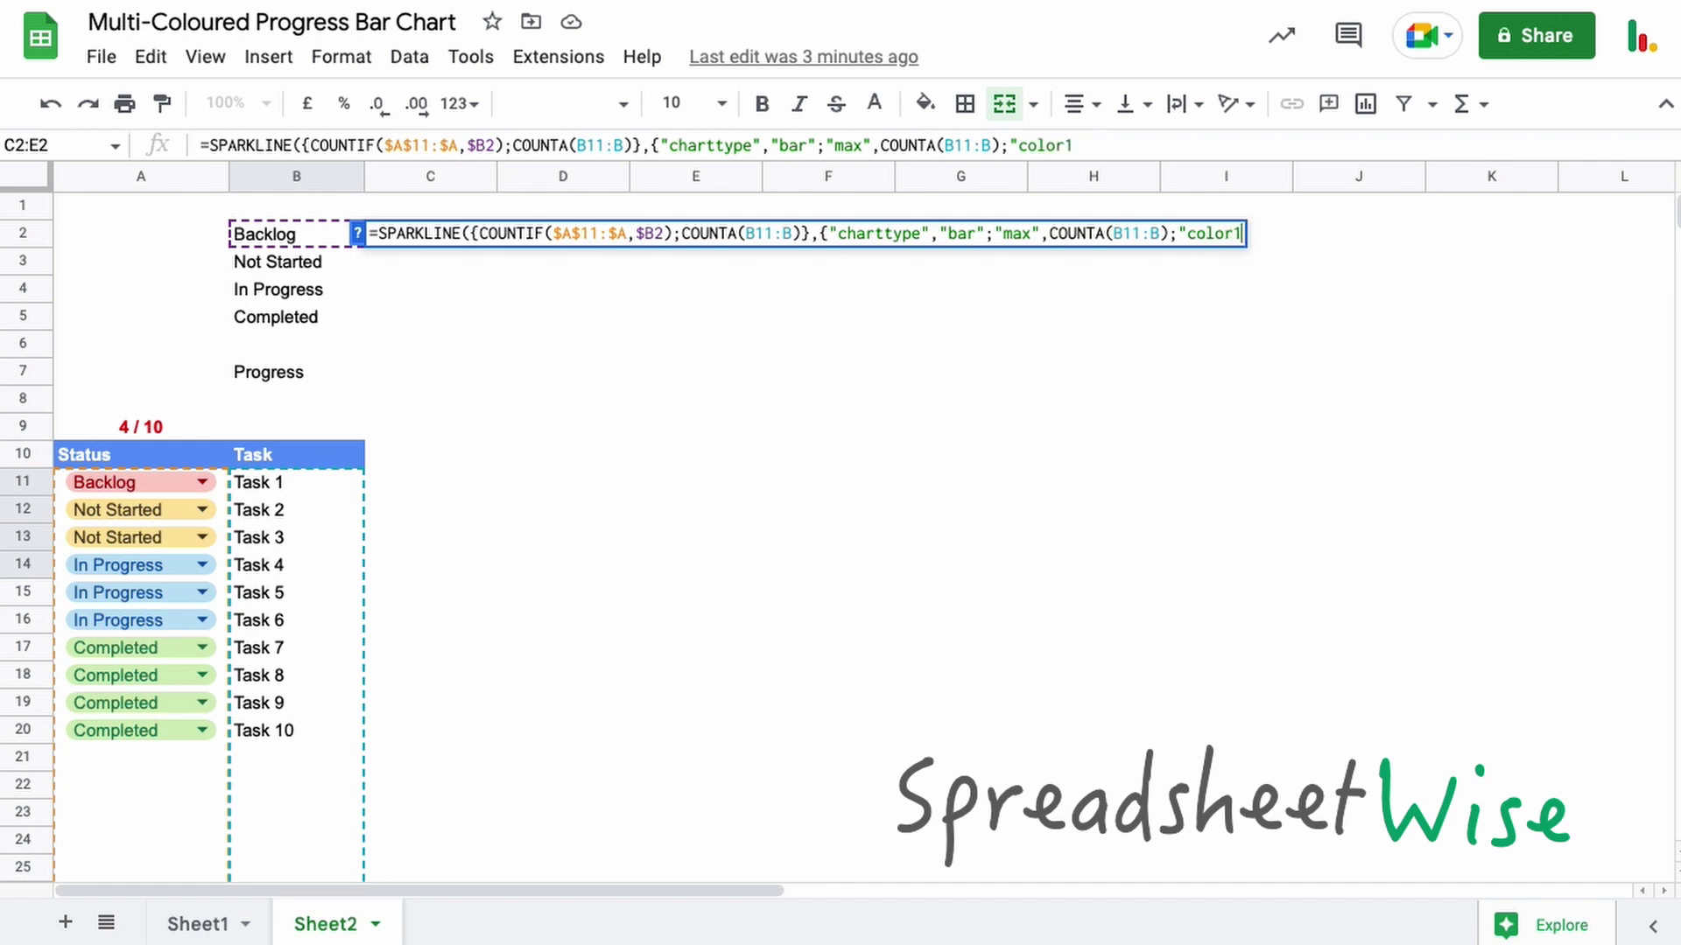
text(","f4ccc)
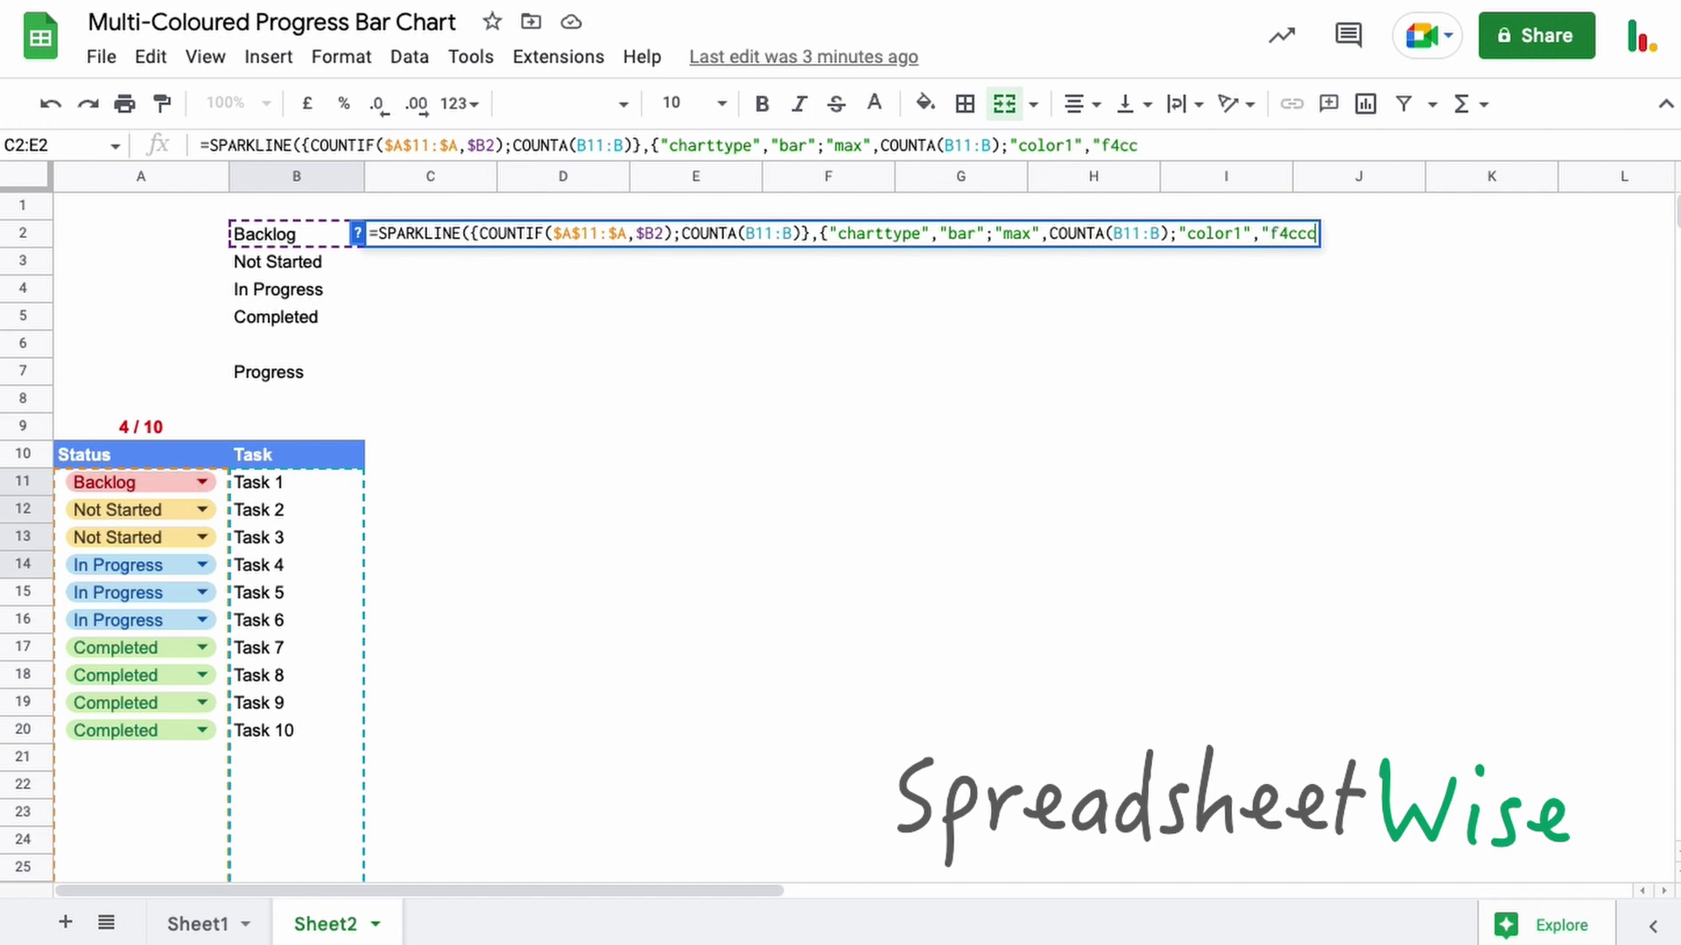
text(c")
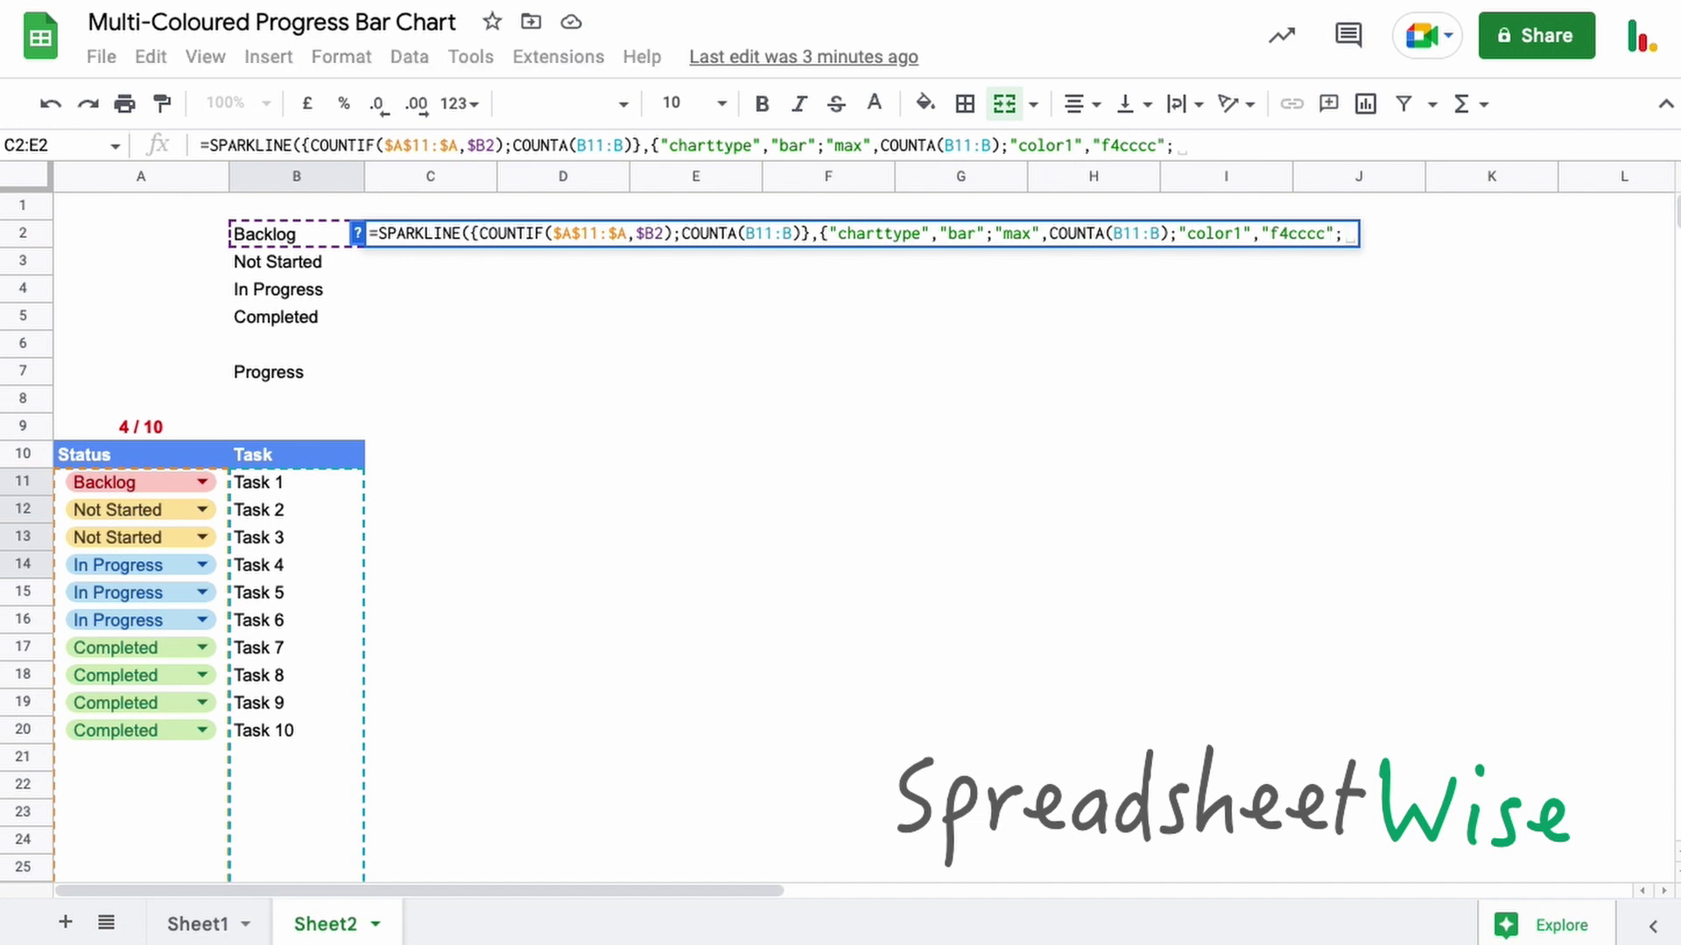
Step: Add the option "color2","bdbdbd", close the options array and the SPARKLINE function, and enter the formula
text("colo)
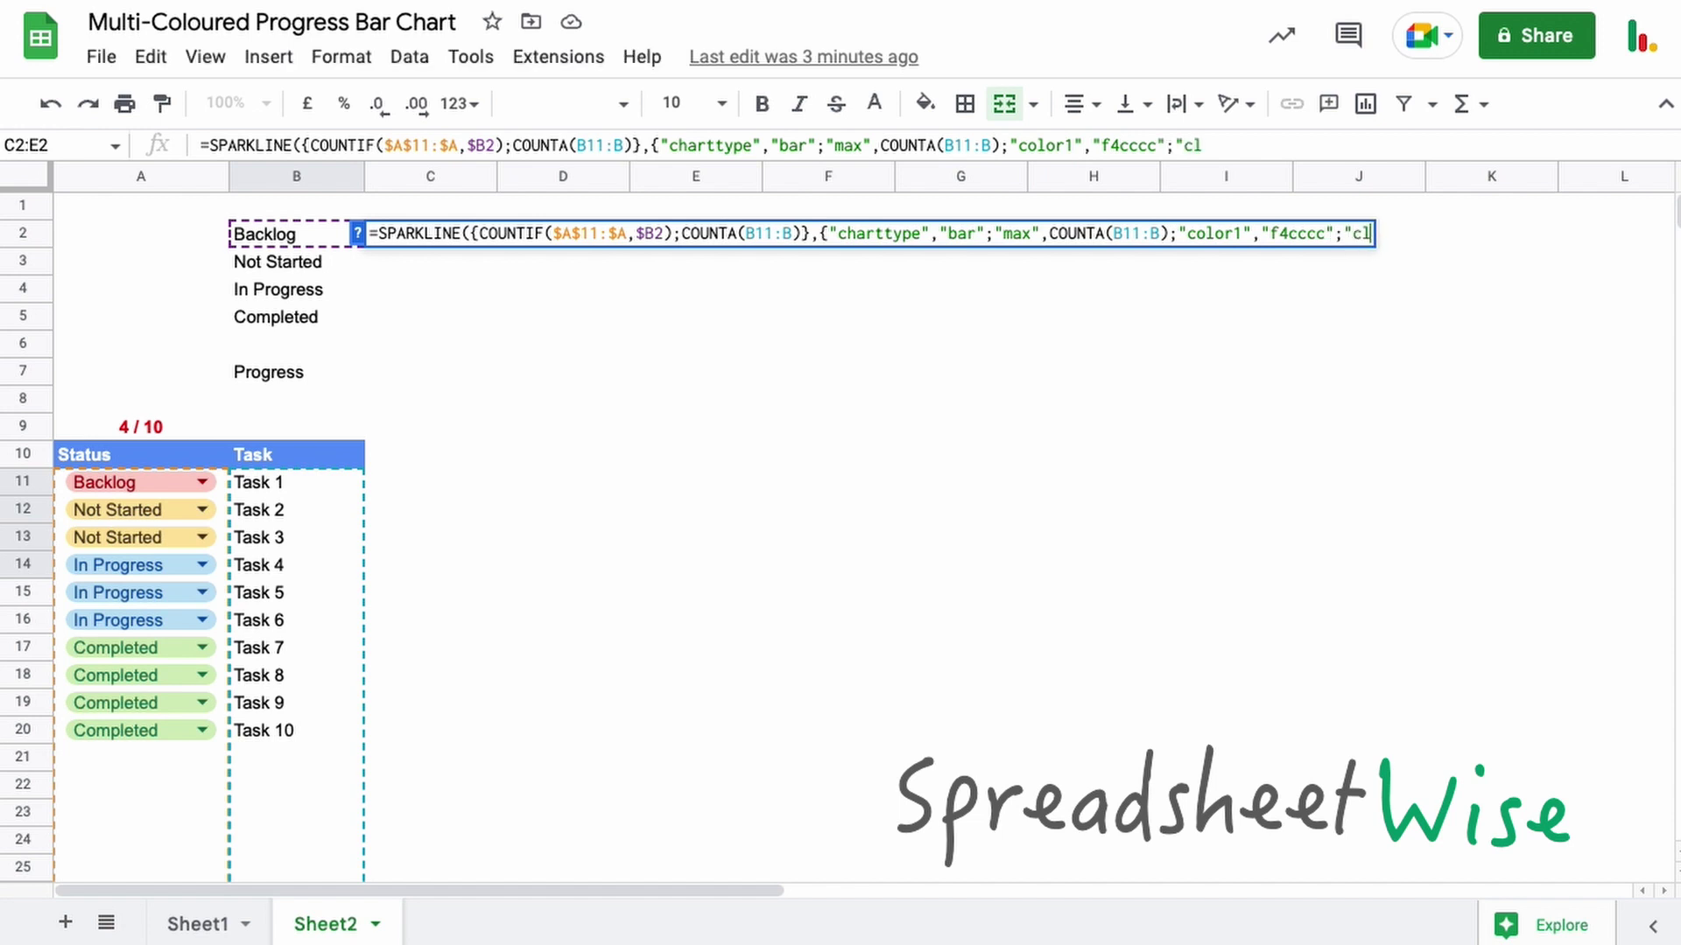
text(r)
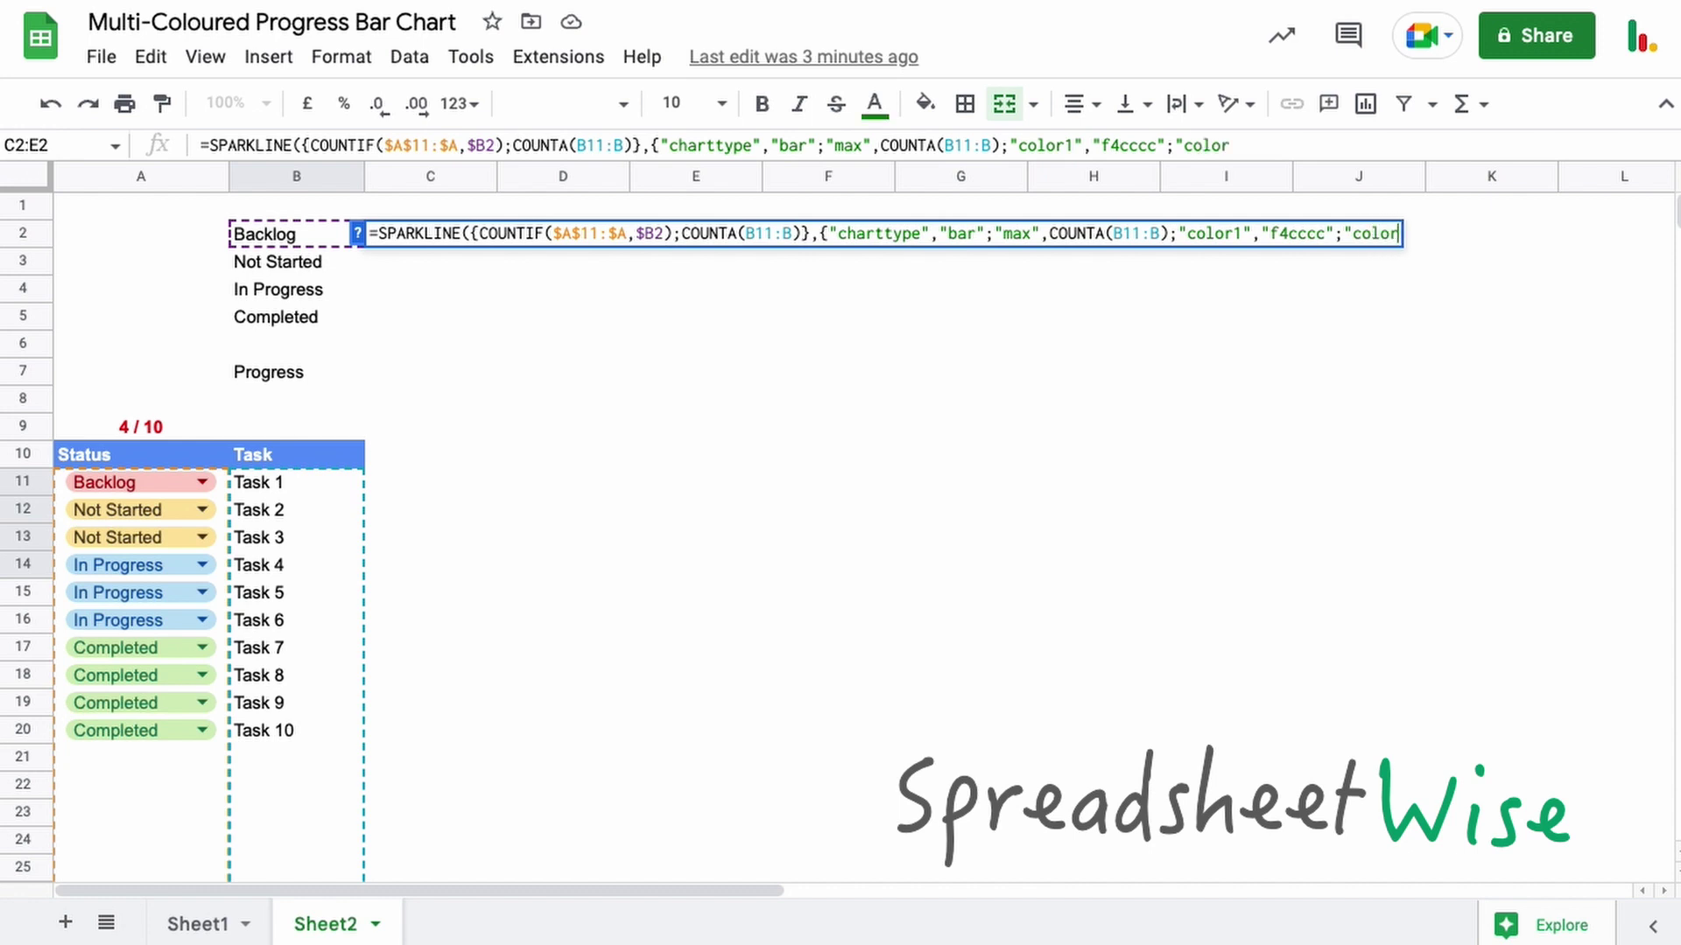
text(2",)
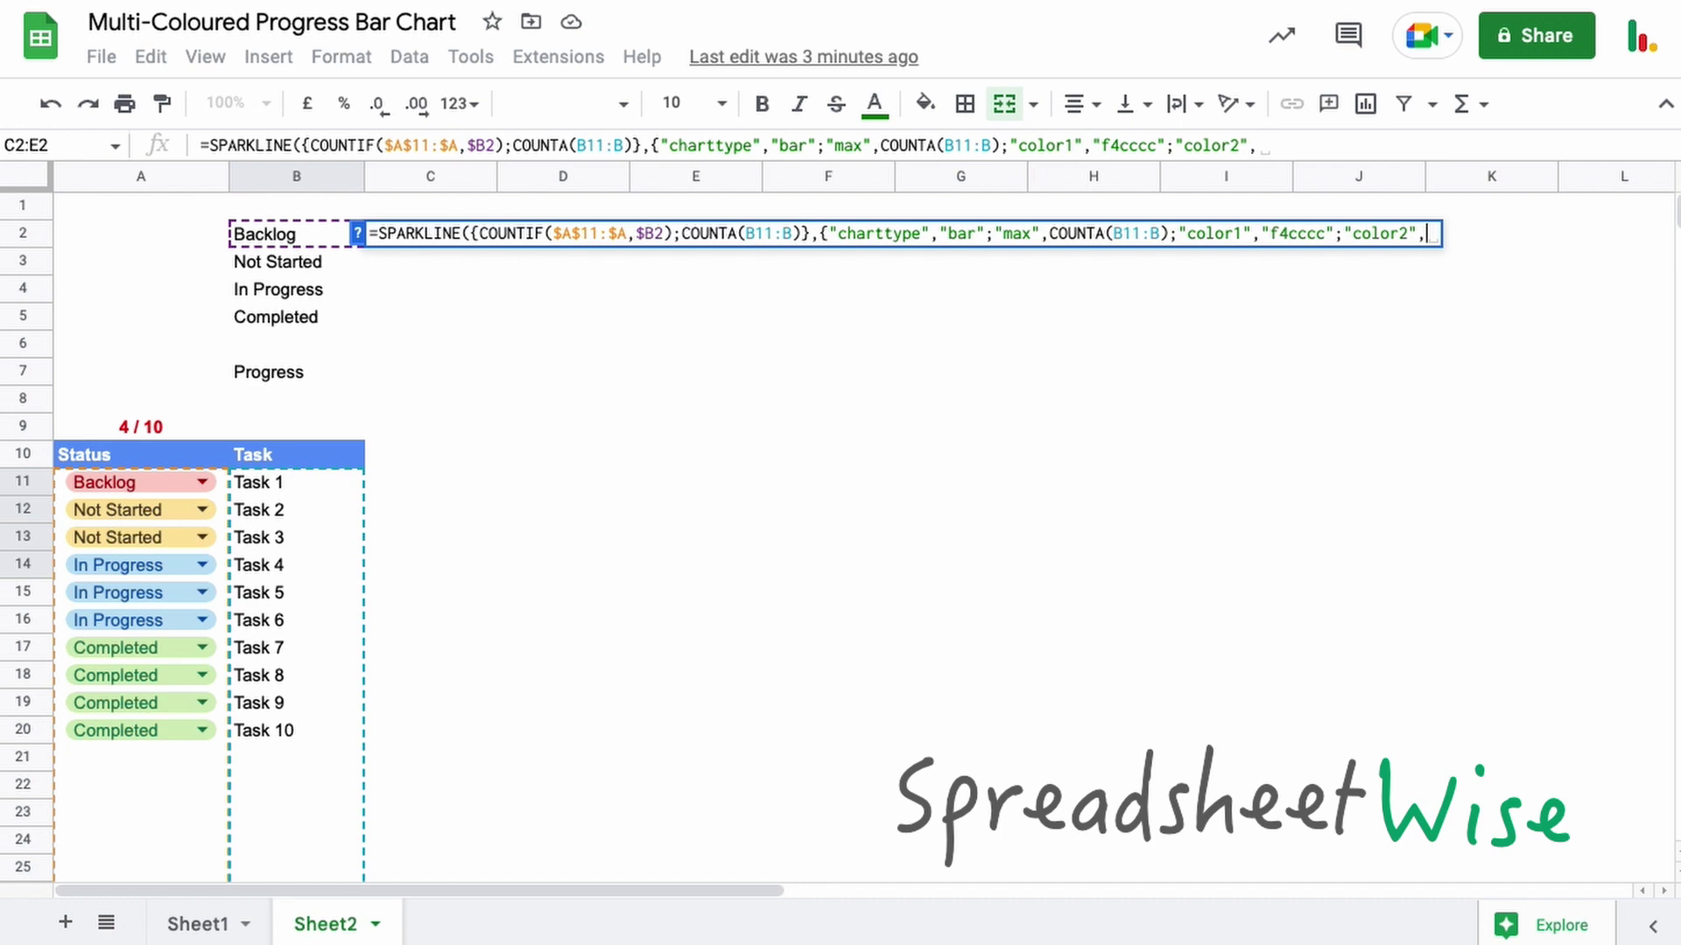
text(")
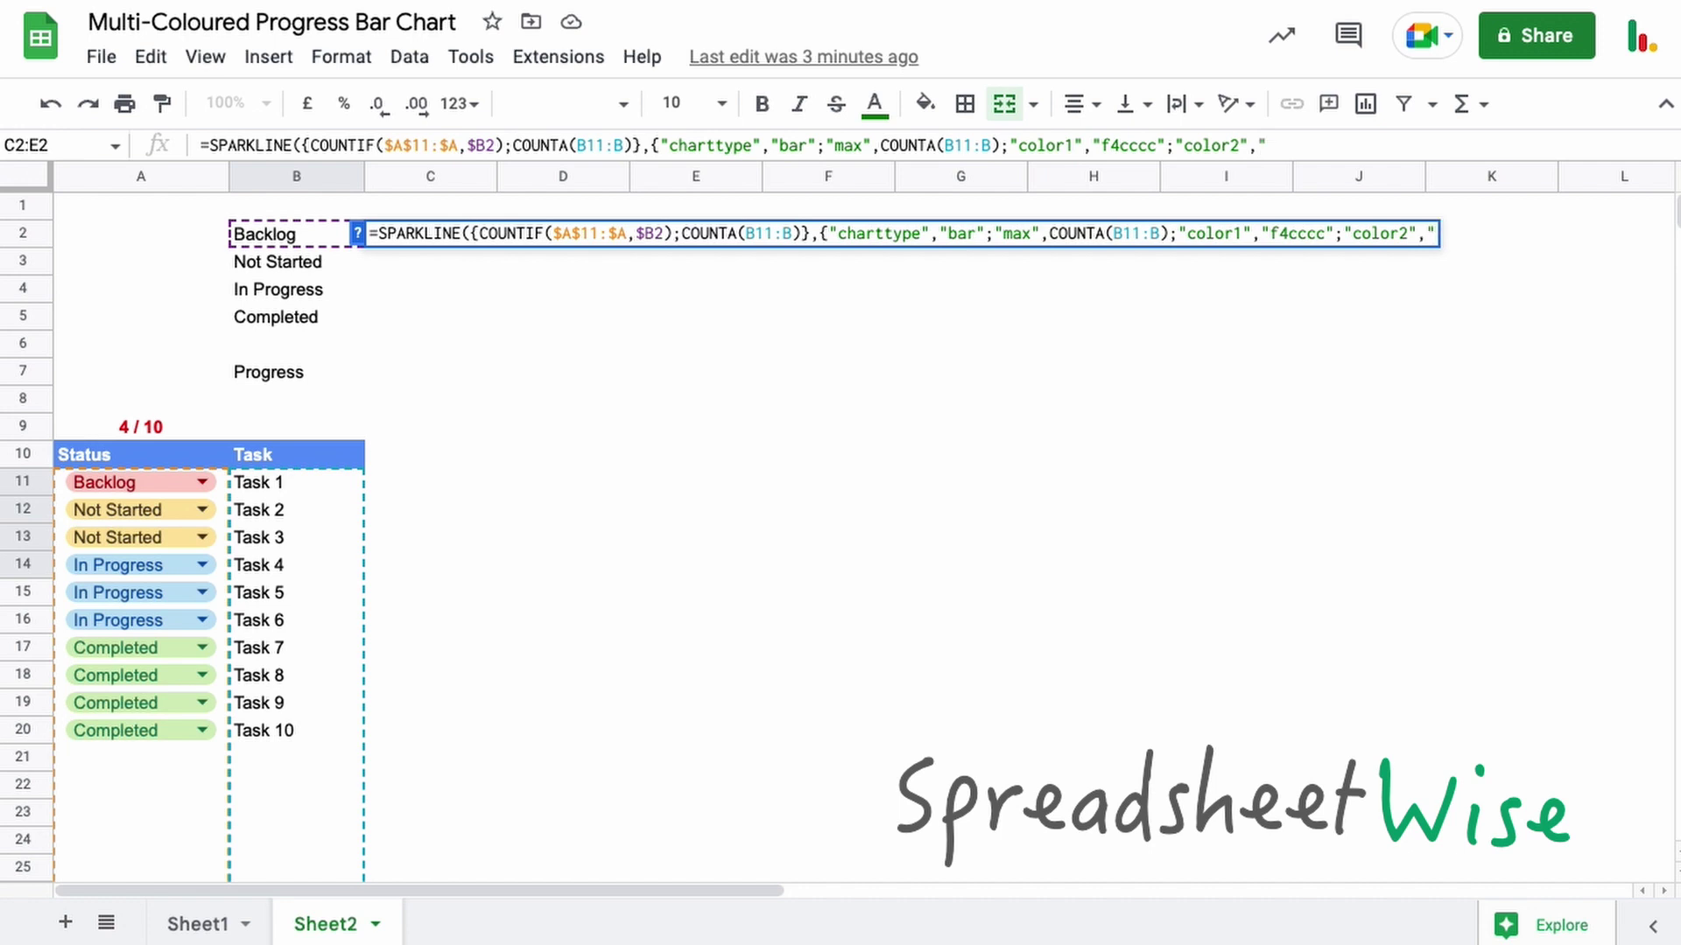
text(bdbdbd")
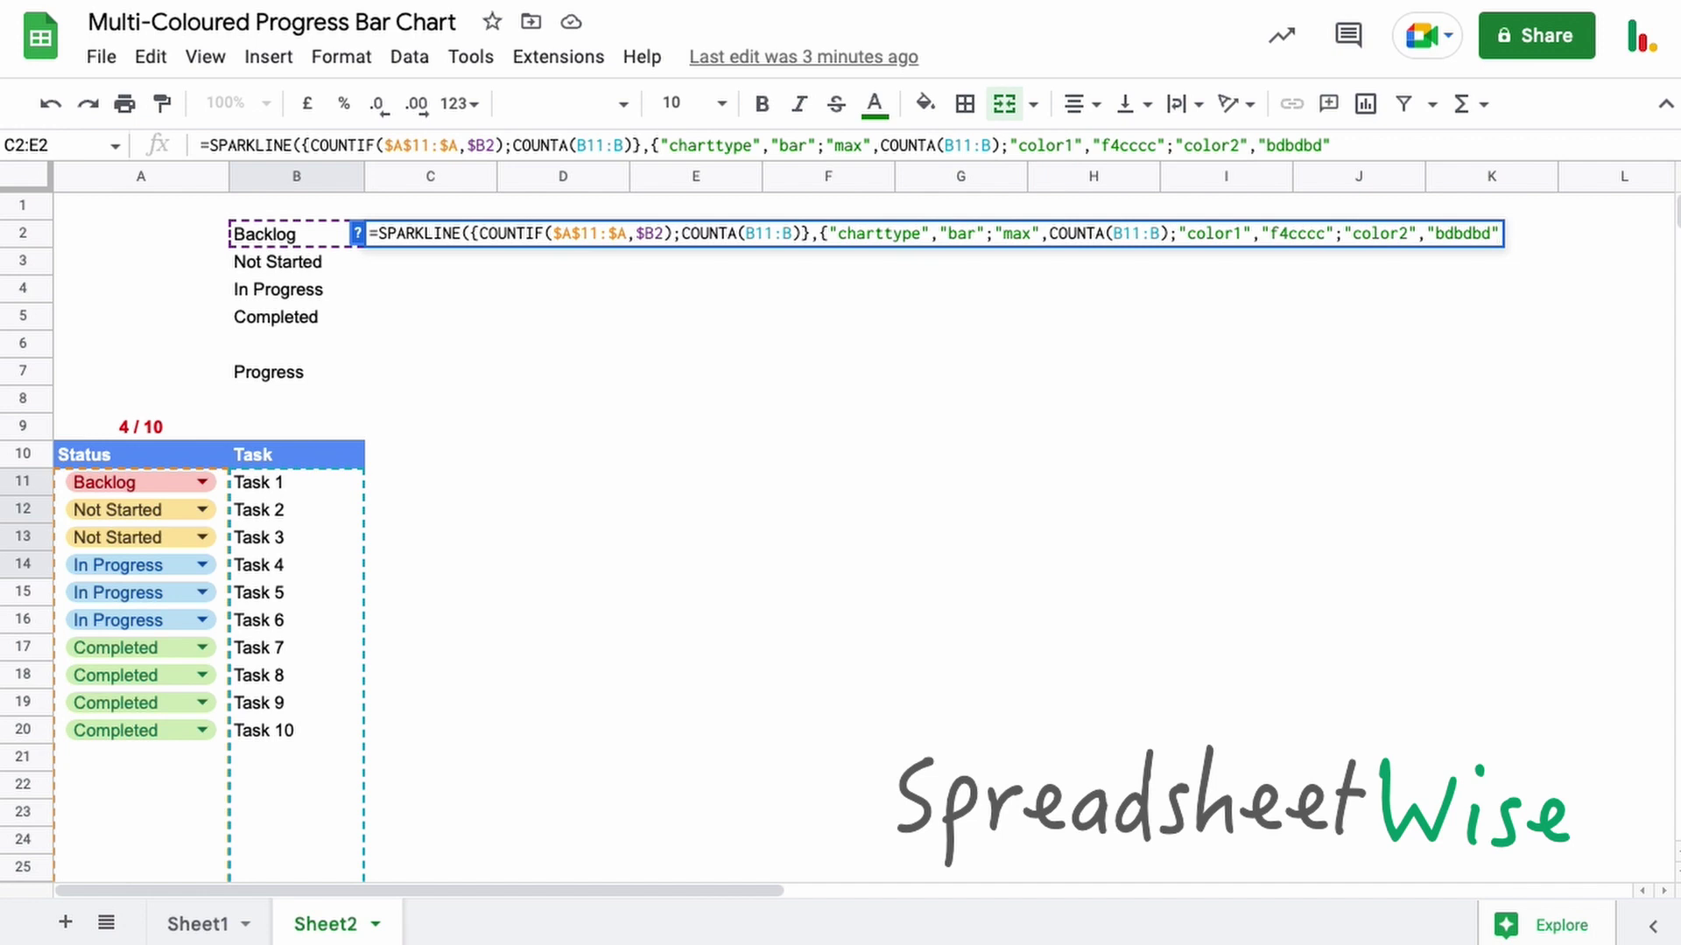
text(}))
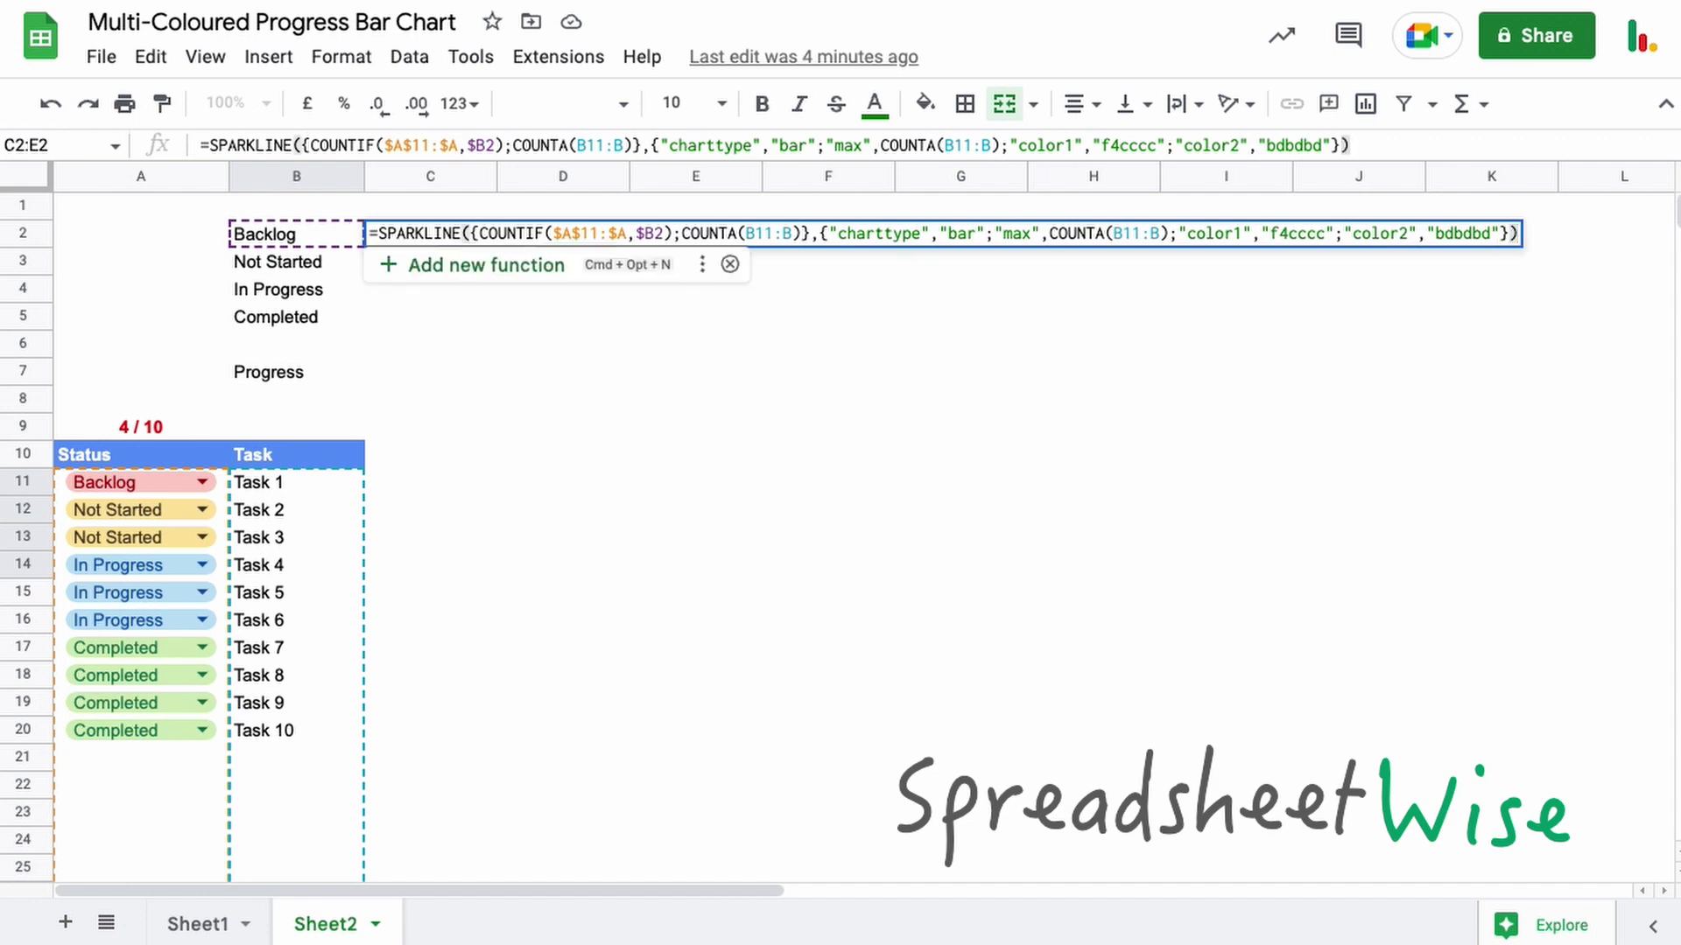
key(Return)
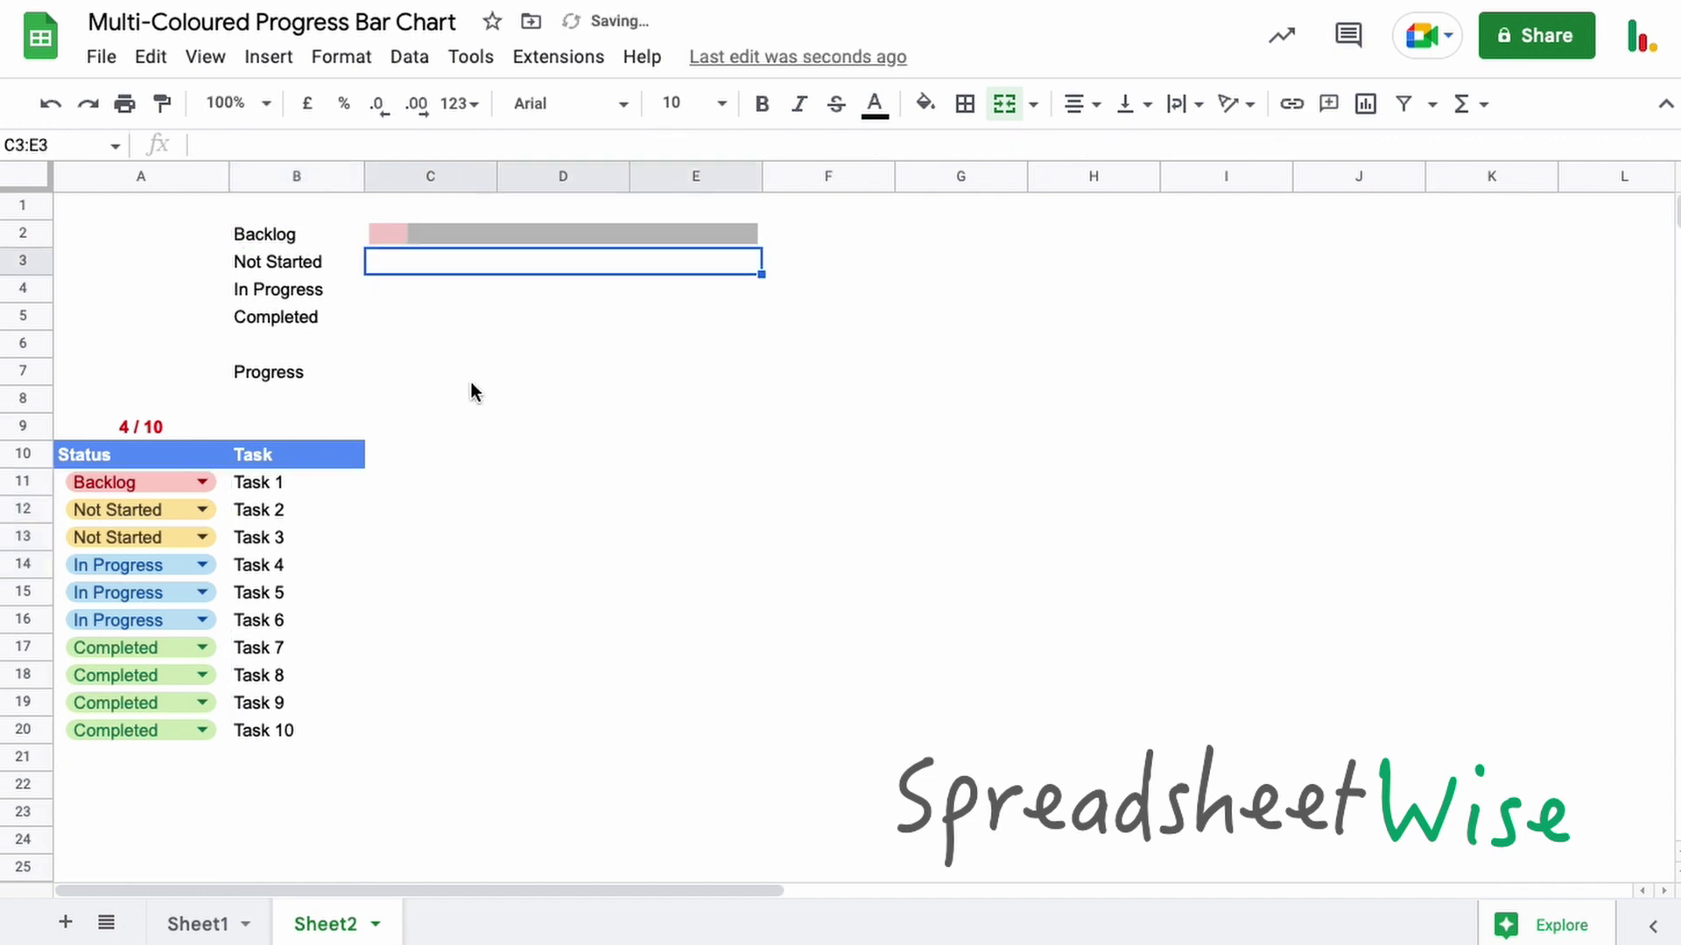
Step: Test the Backlog bar by switching Task 2's status to Backlog and back to Not Started
click(369, 234)
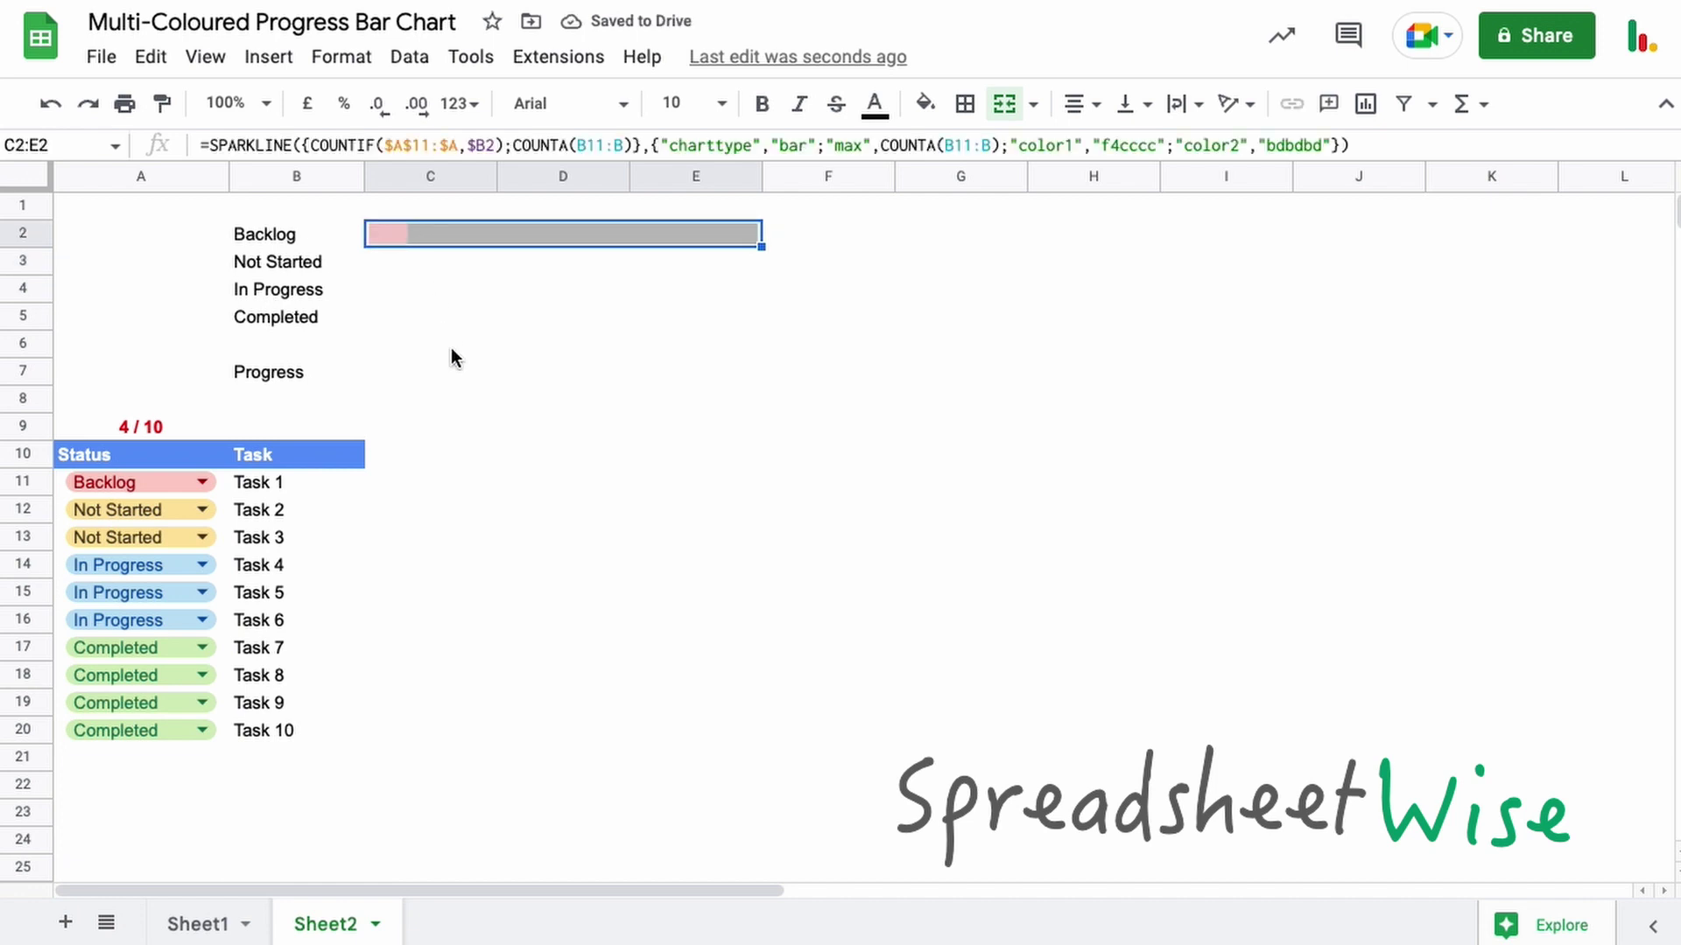
click(202, 510)
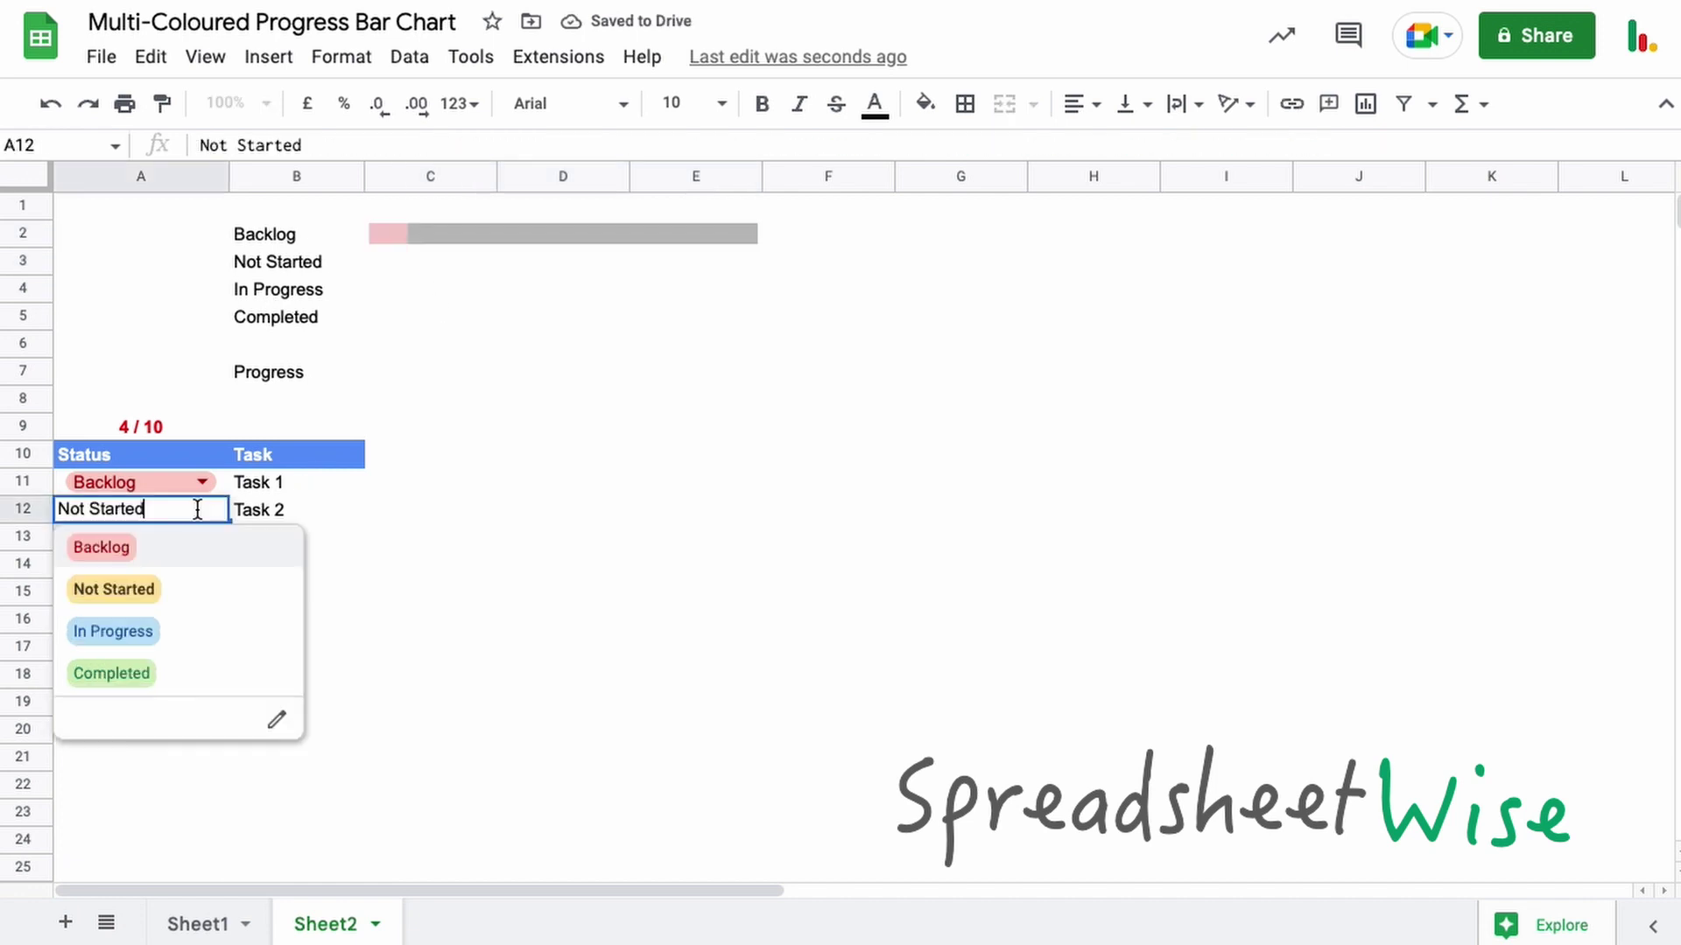
click(176, 557)
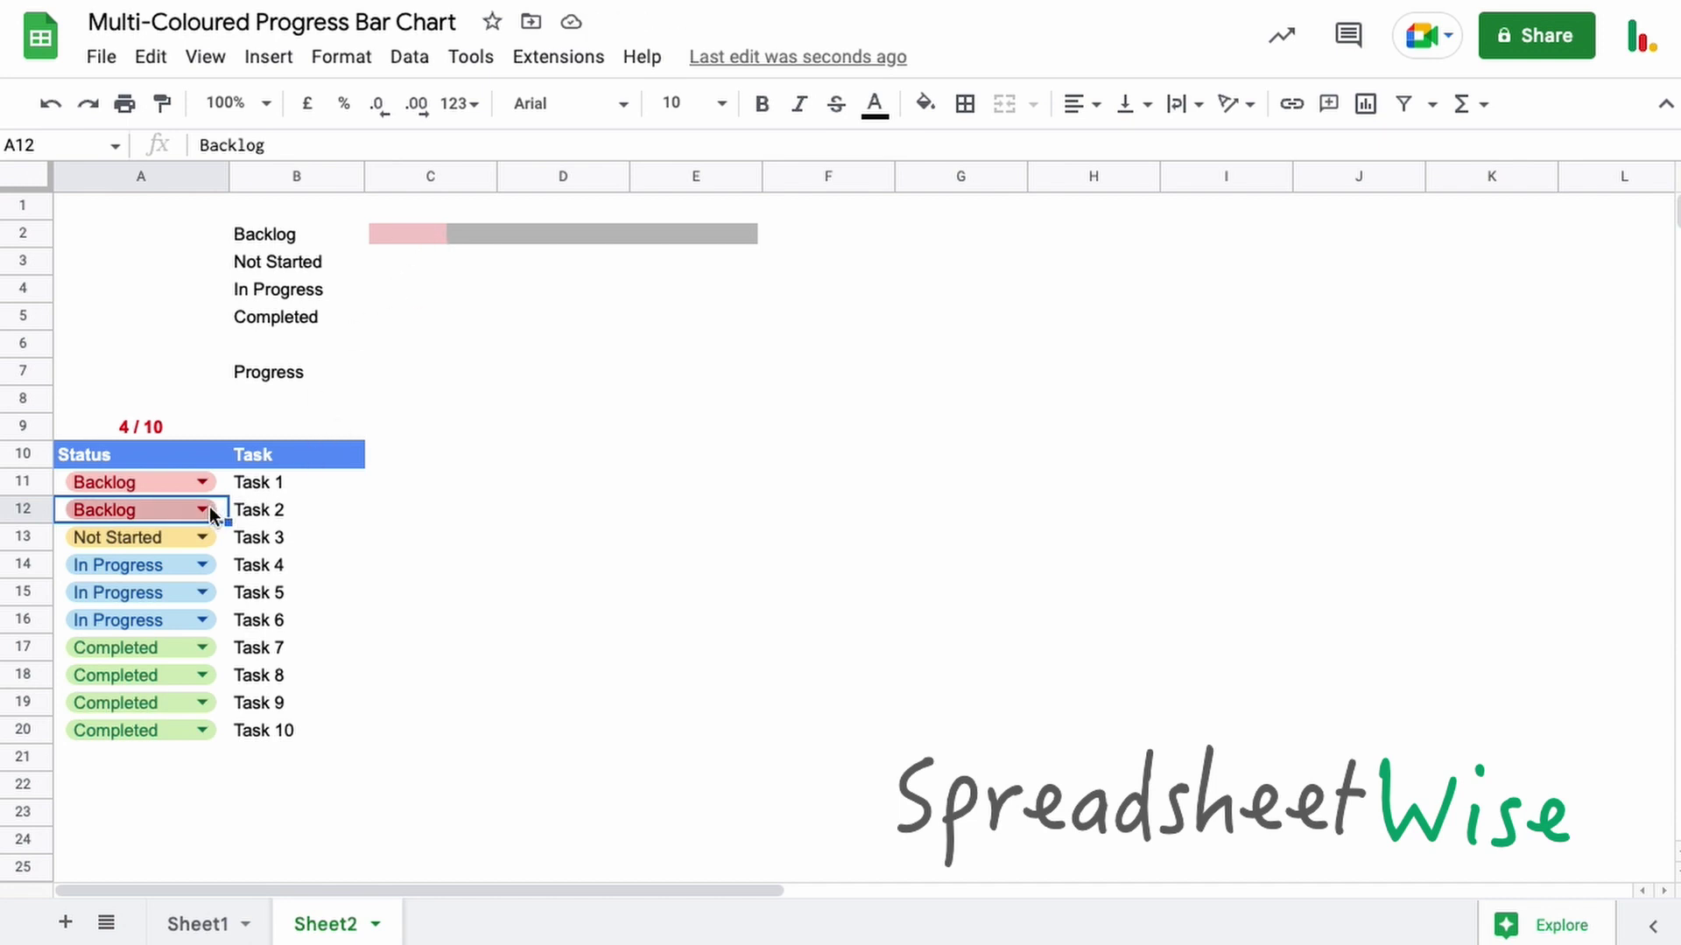
click(208, 506)
click(170, 580)
Step: Fill the Backlog sparkline down to the Not Started row and check the references in the copied formula
click(492, 232)
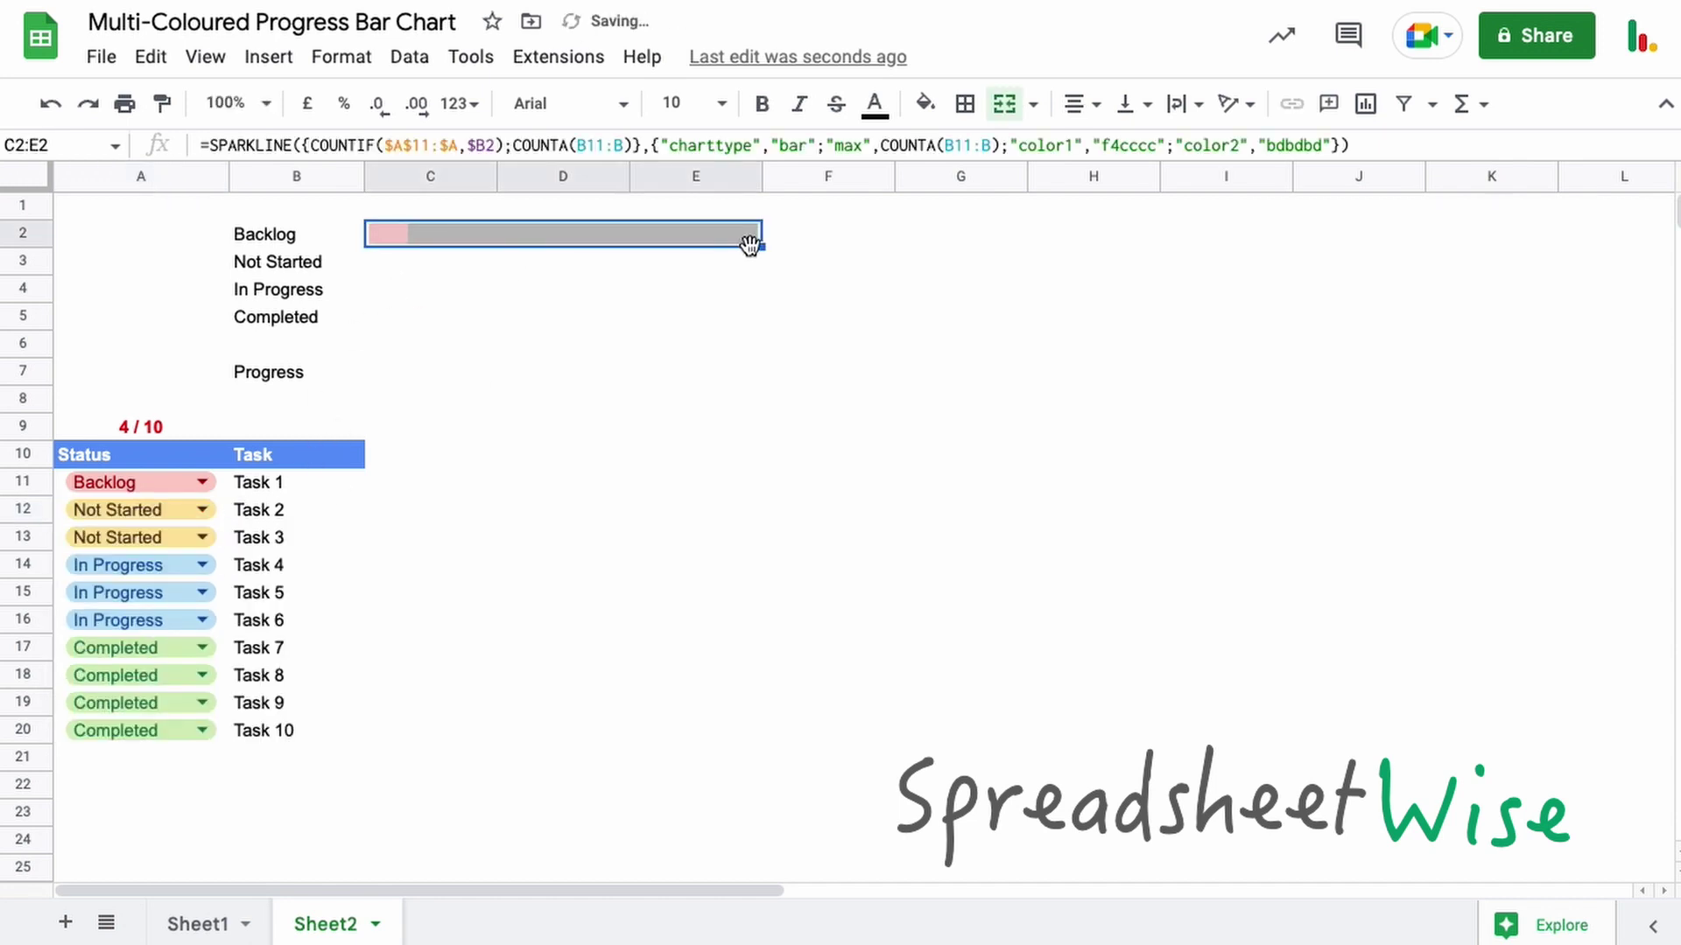
drag(762, 246, 762, 274)
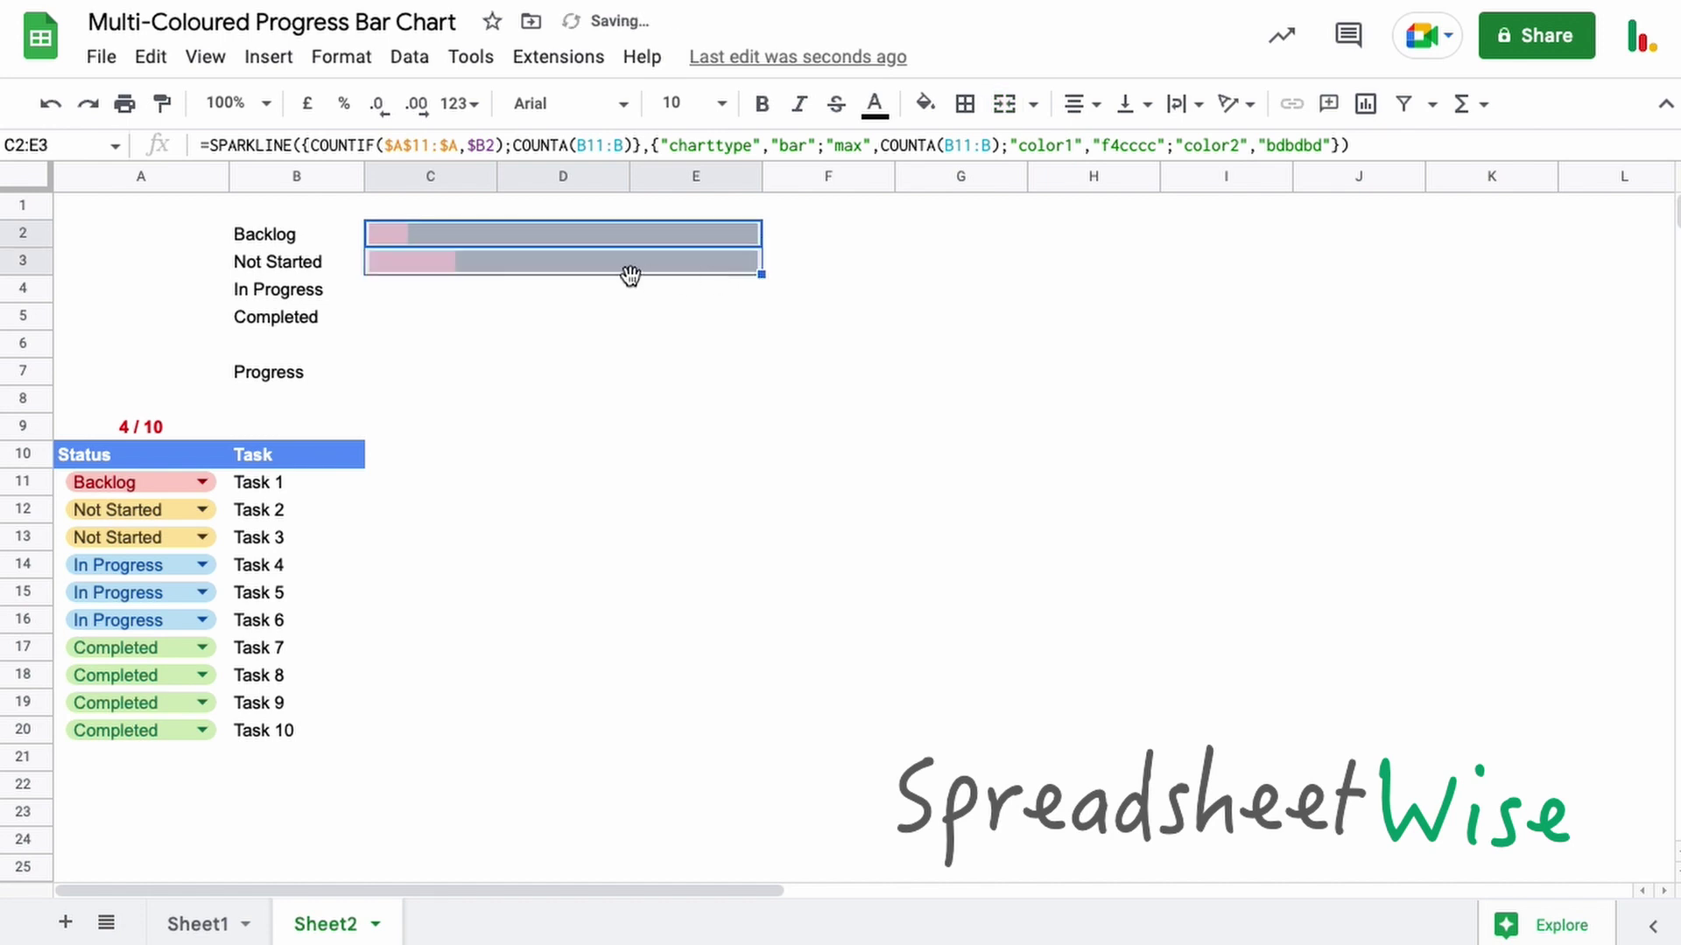
click(485, 263)
double_click(485, 260)
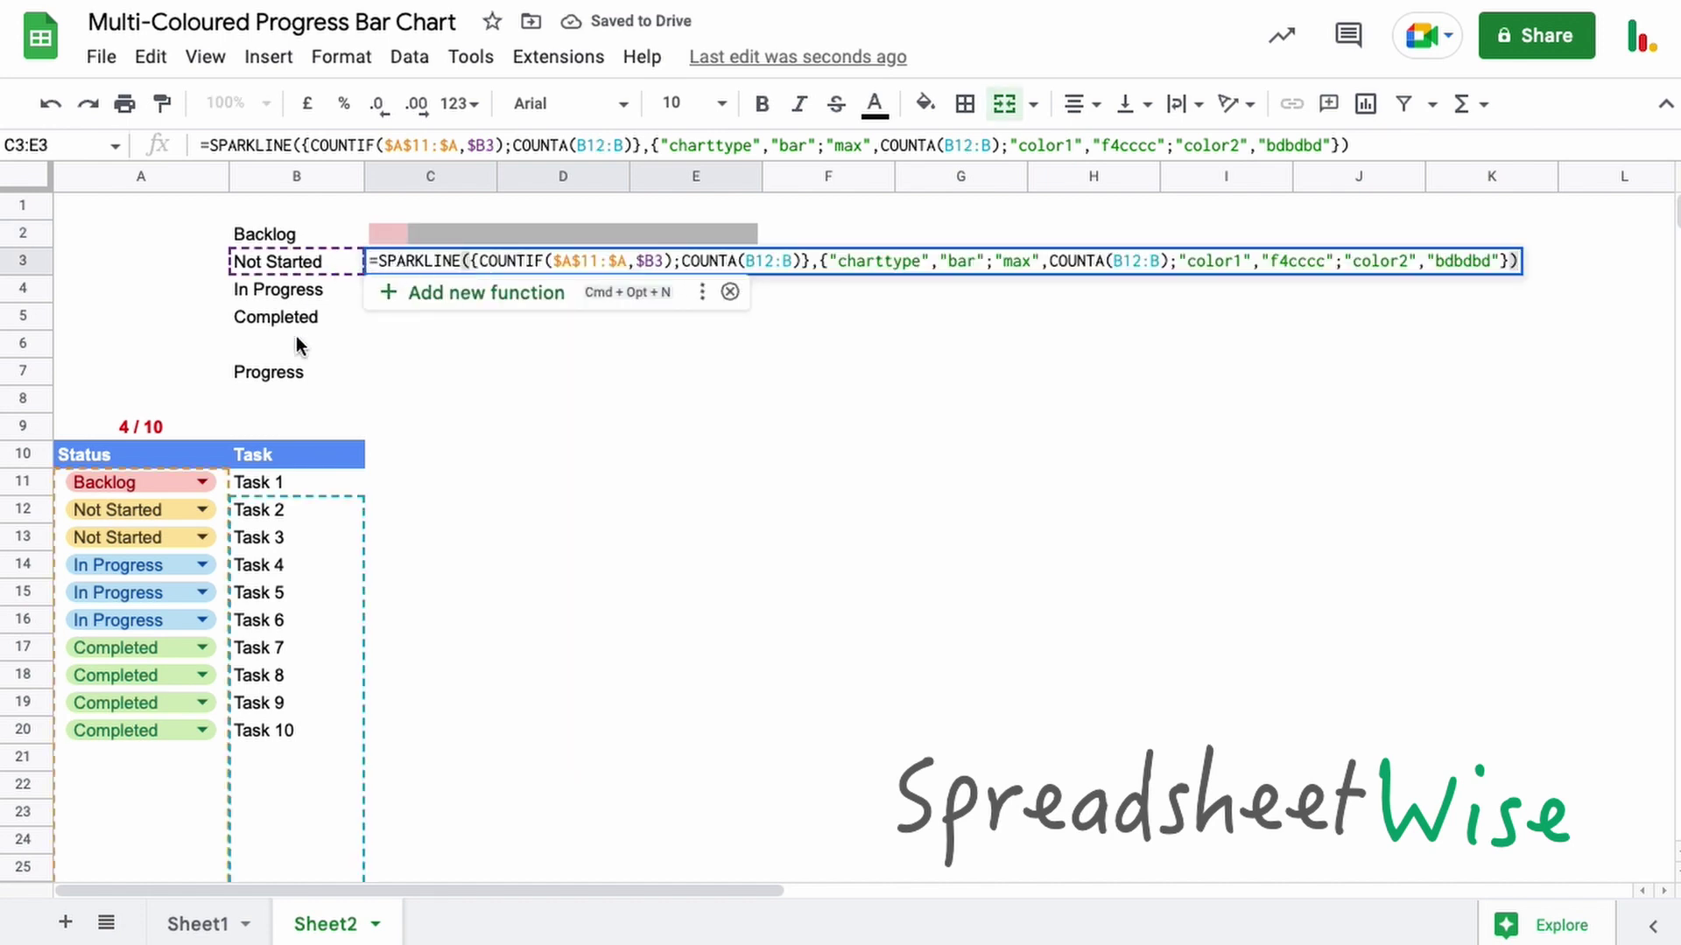
key(Escape)
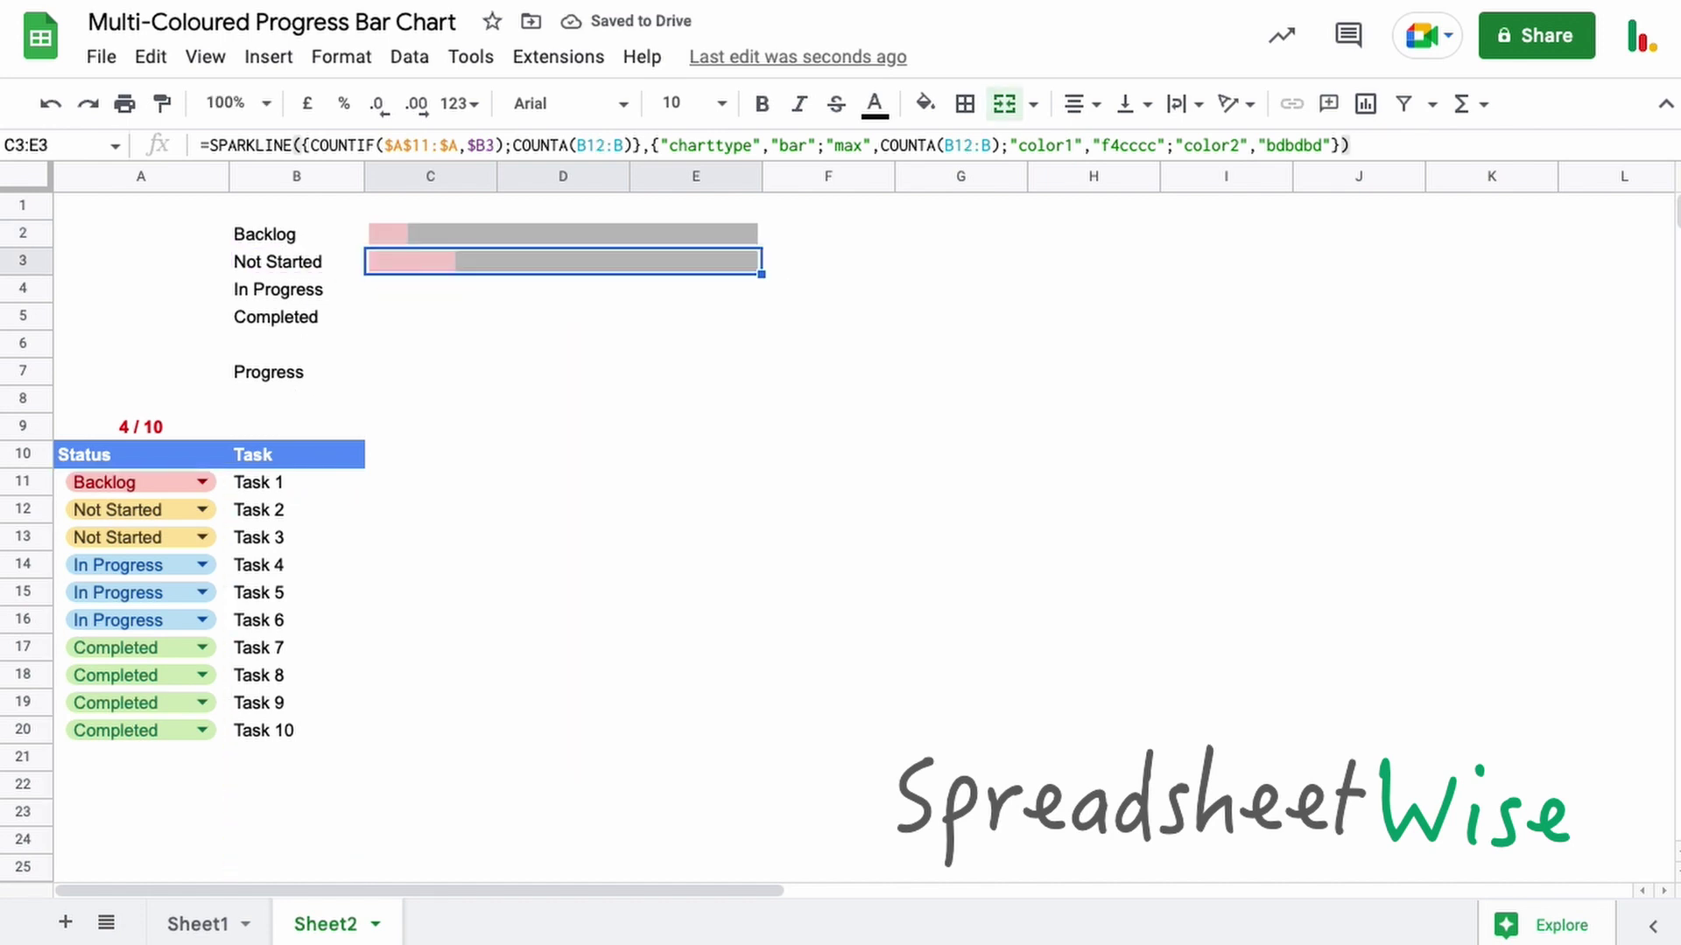
Step: Make both COUNTA ranges in the Backlog sparkline formula absolute as $B$11:$B
click(576, 232)
double_click(569, 232)
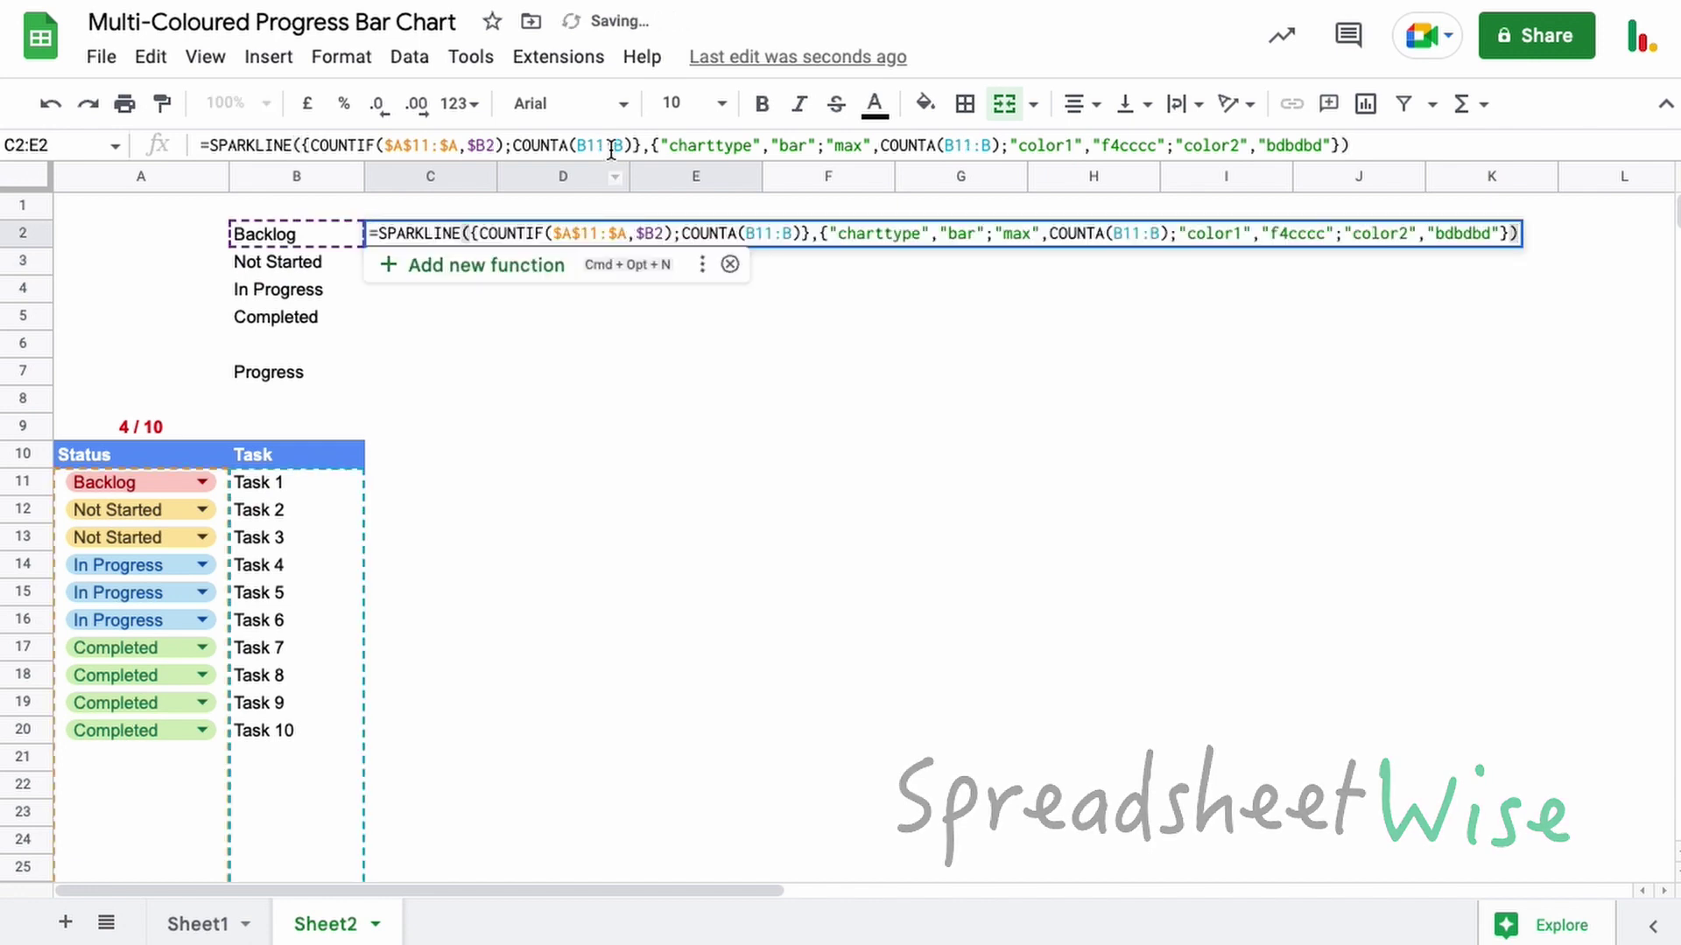
click(616, 156)
key(F4)
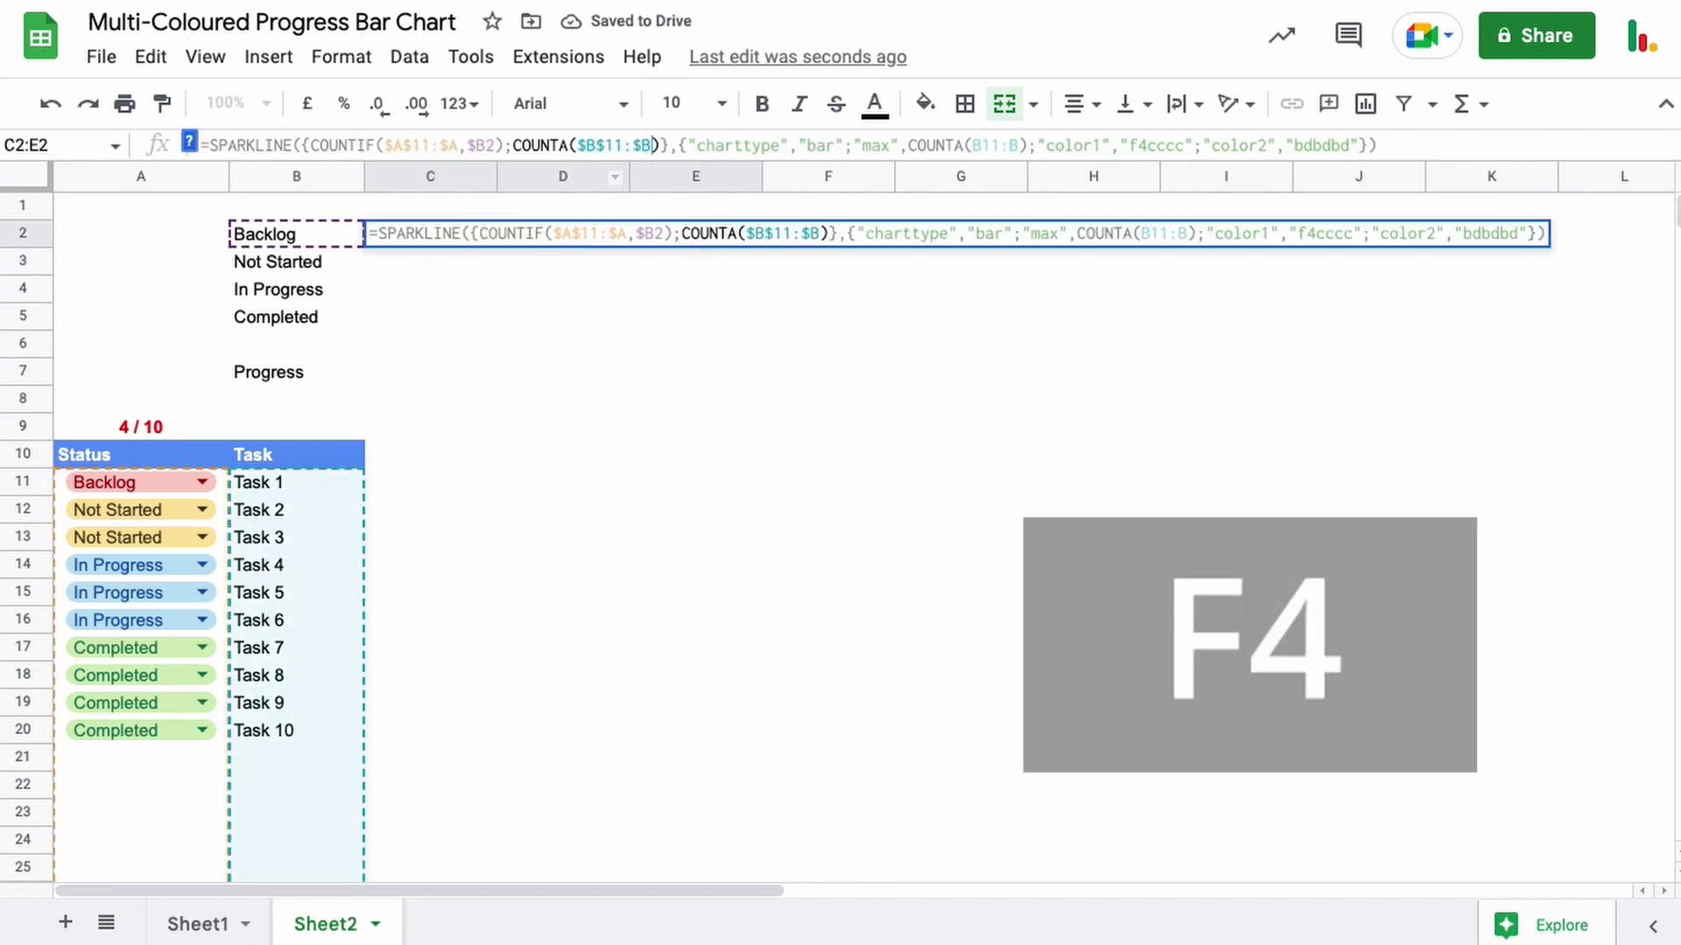
click(1003, 146)
key(F4)
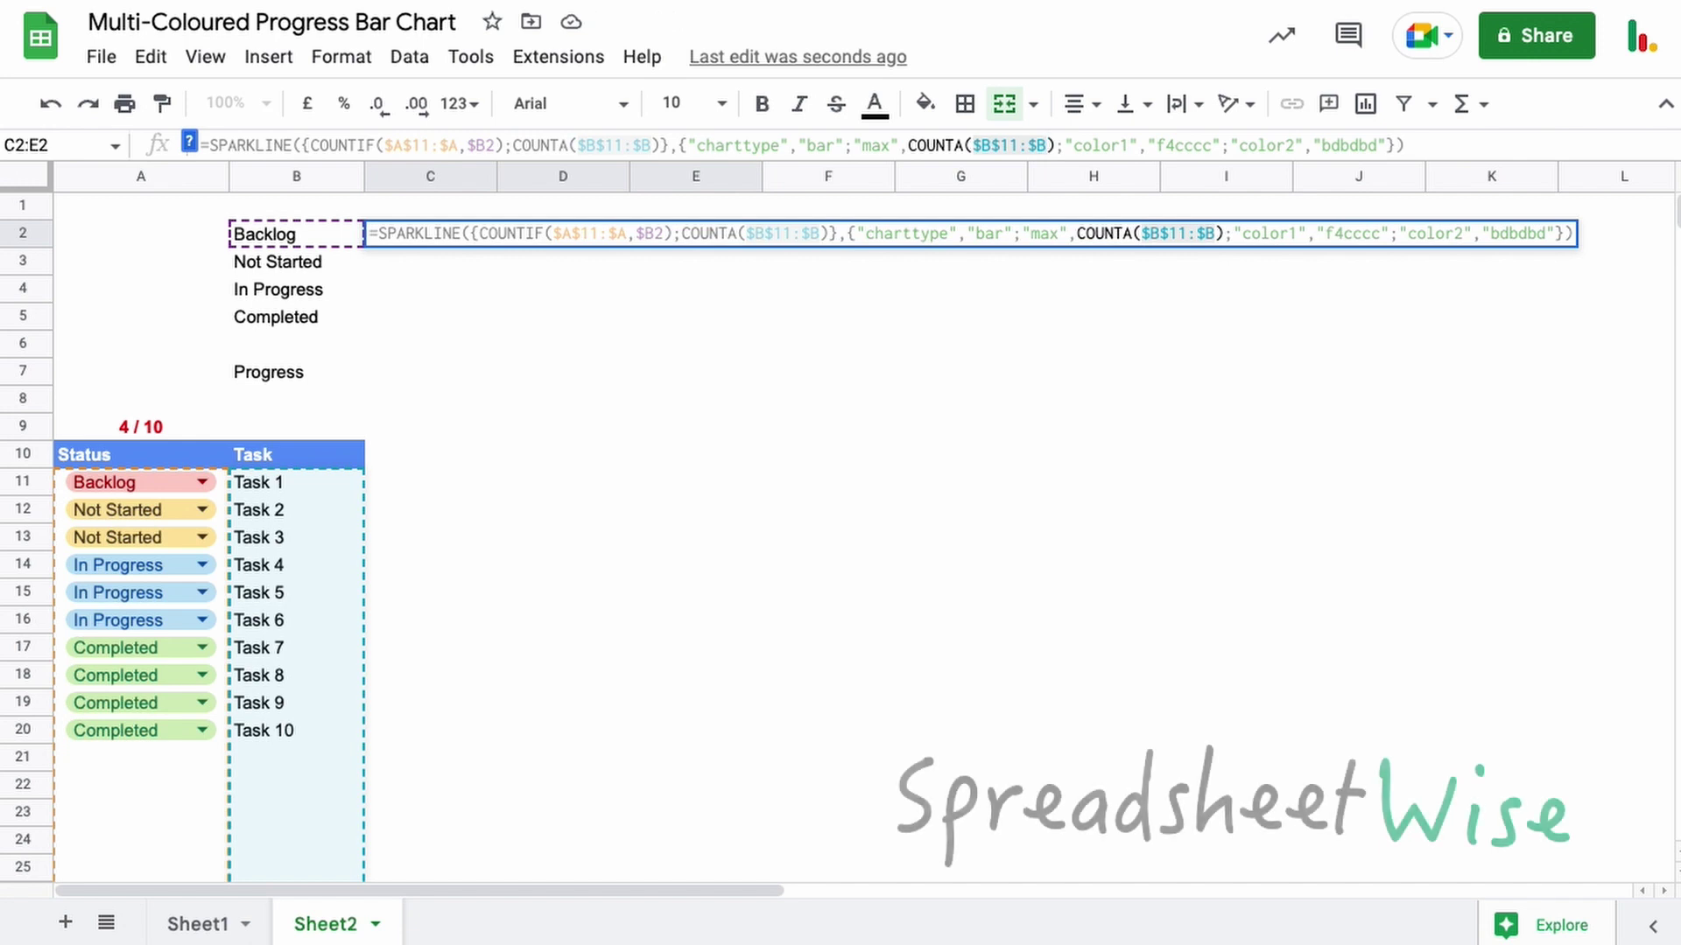
key(Return)
Step: Fill the Backlog sparkline down to the Not Started row and set the copy's color1 to ffe599
click(733, 233)
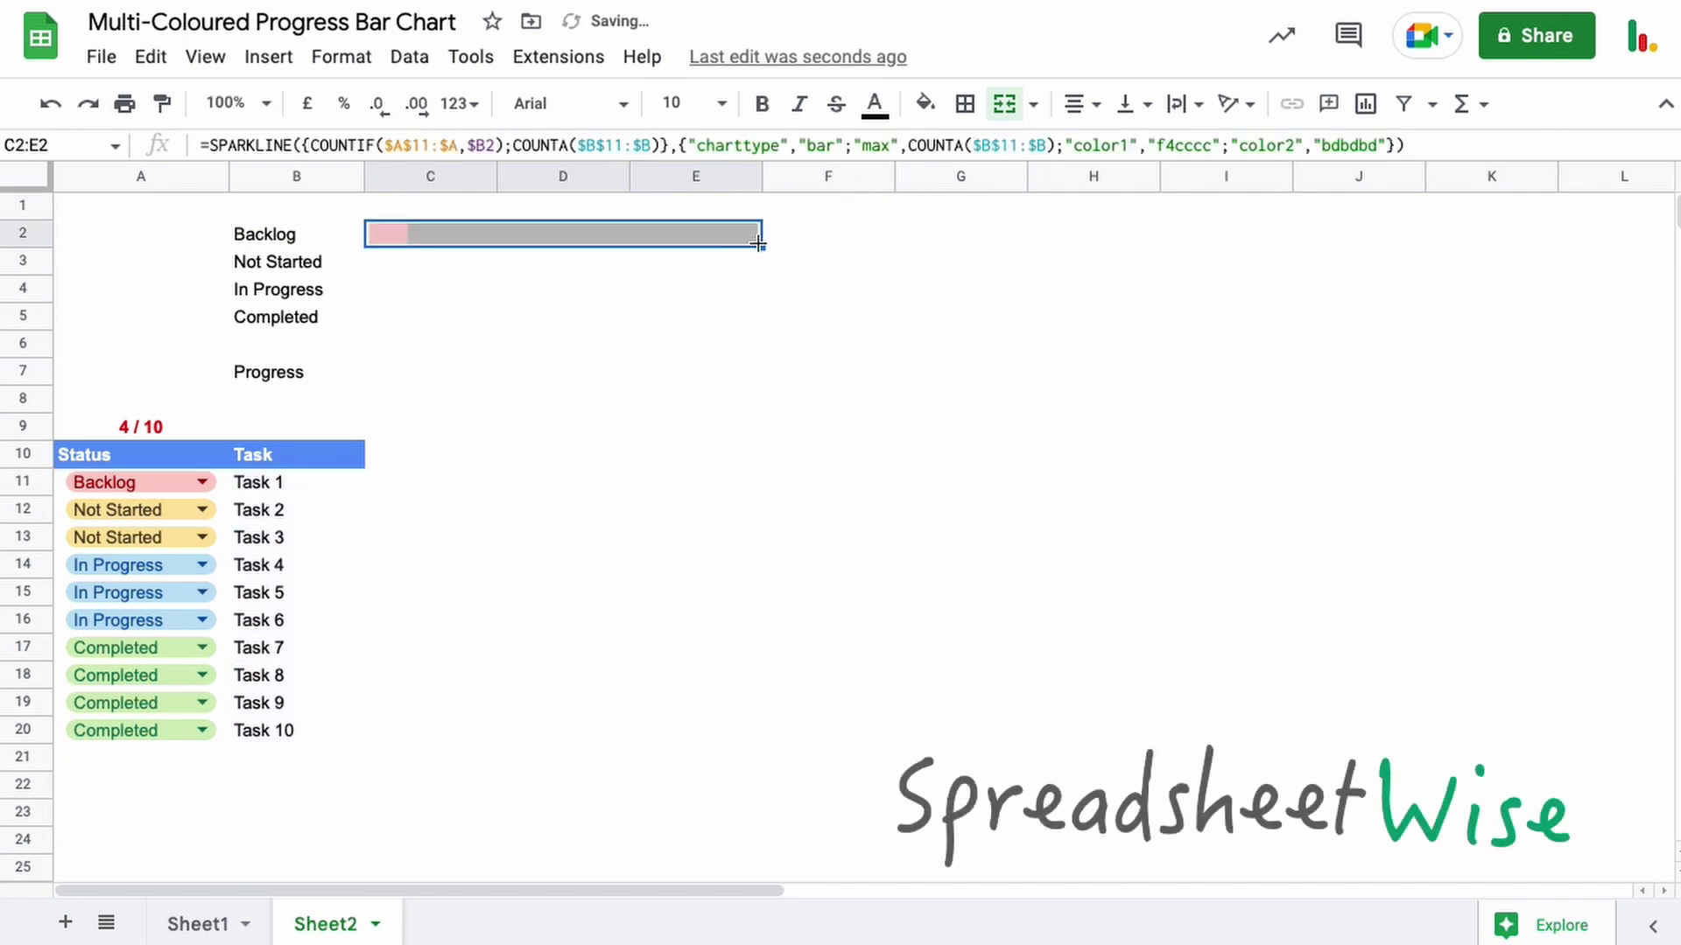
drag(761, 247, 758, 262)
click(547, 260)
double_click(546, 260)
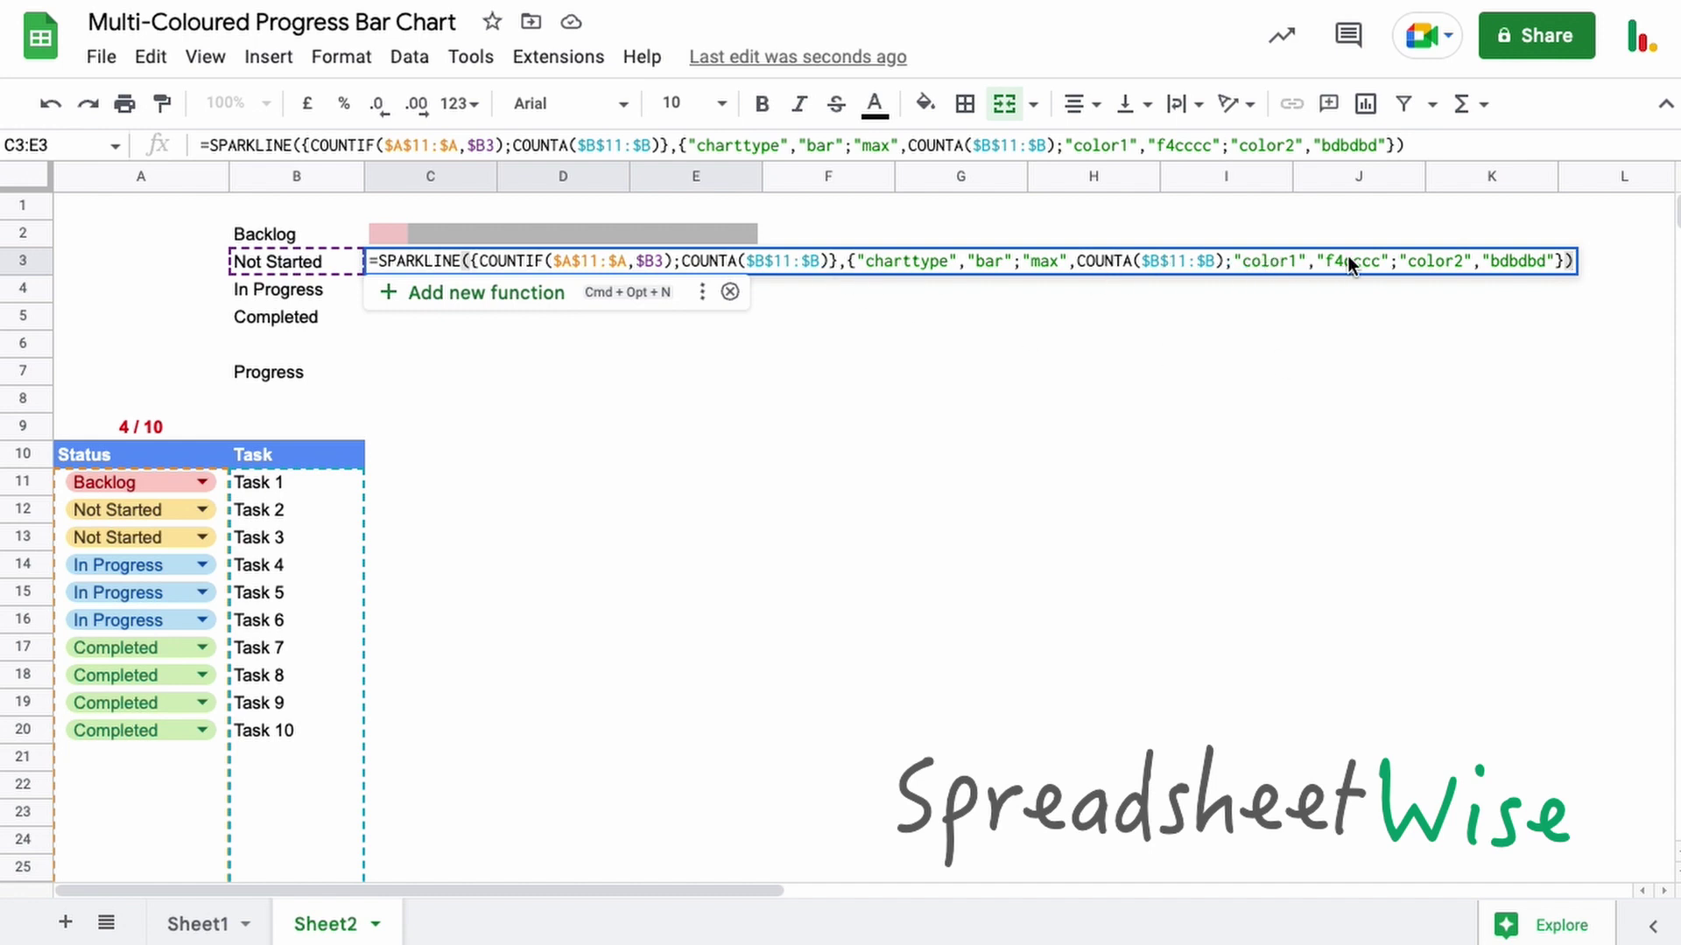
drag(1348, 260, 1381, 260)
text(f)
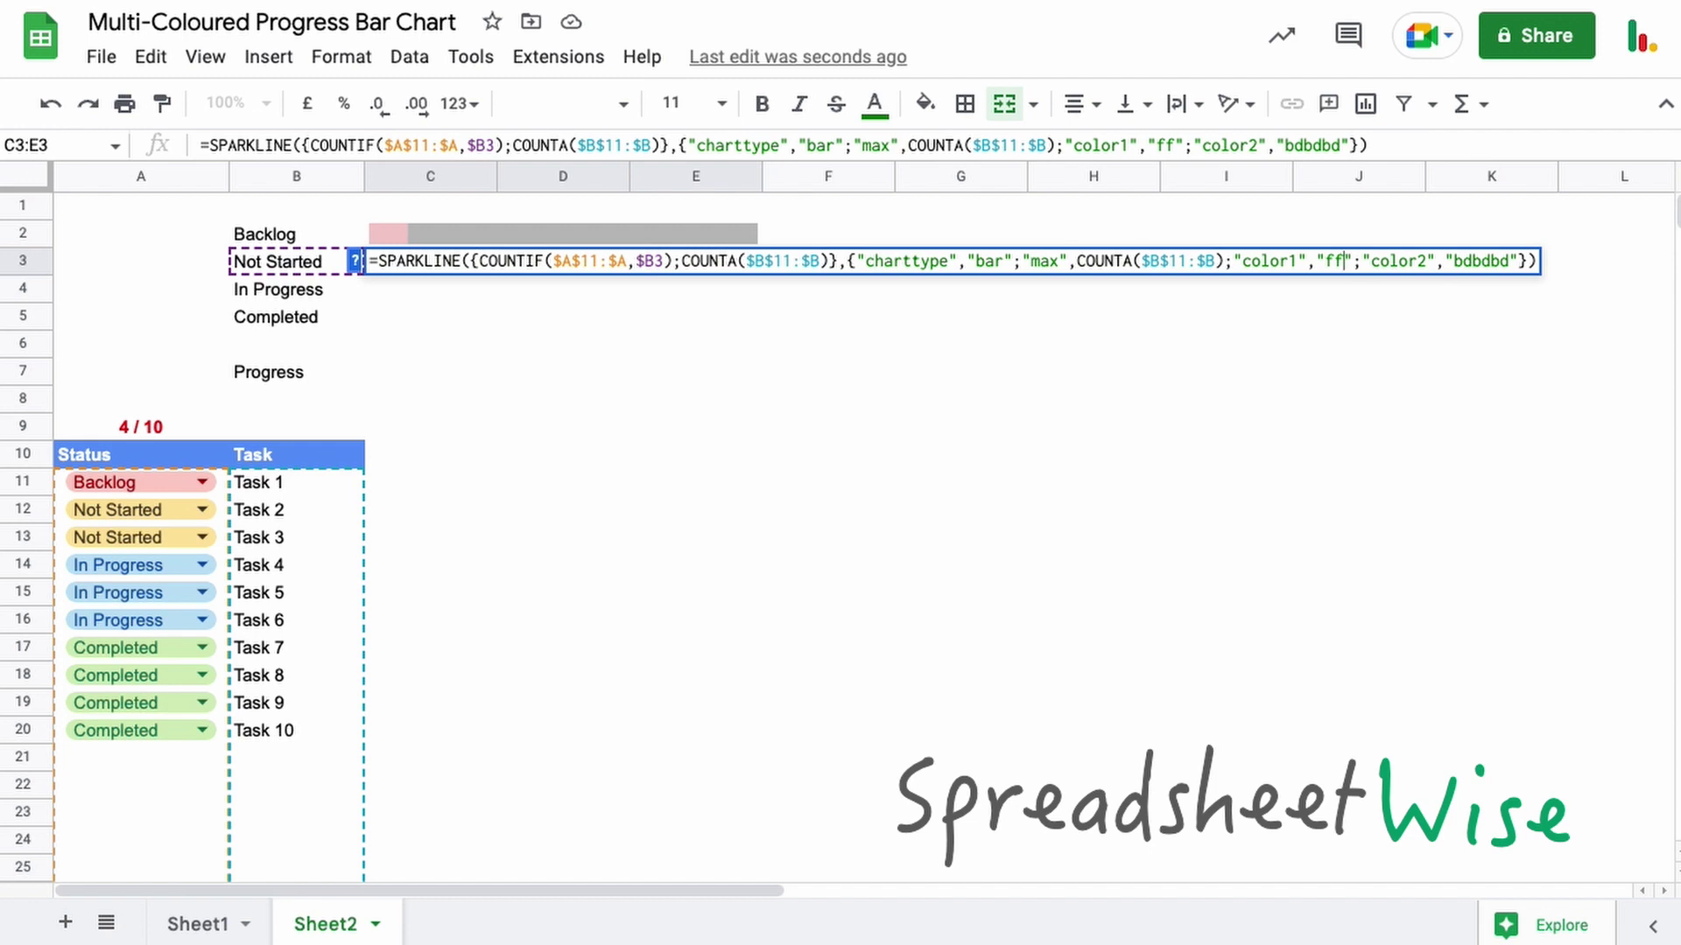
text(d966)
key(Return)
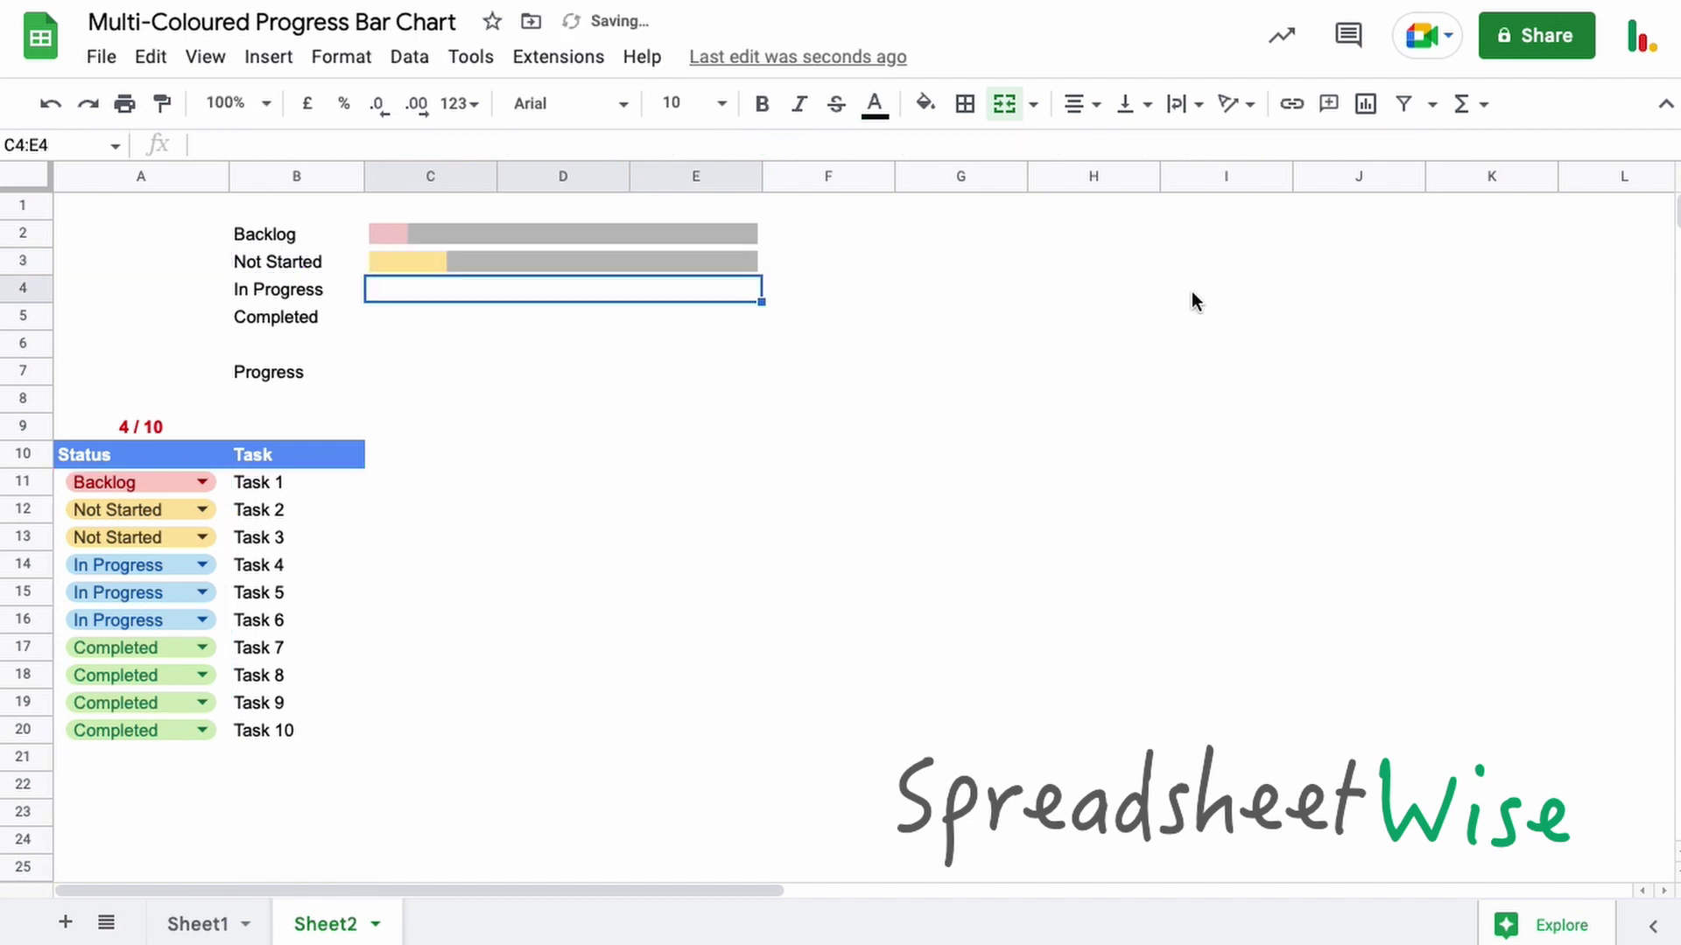
Step: Fill the Not Started sparkline down through the Completed row and set the In Progress bar's color1 to a4c2f4
click(716, 261)
drag(762, 274, 762, 329)
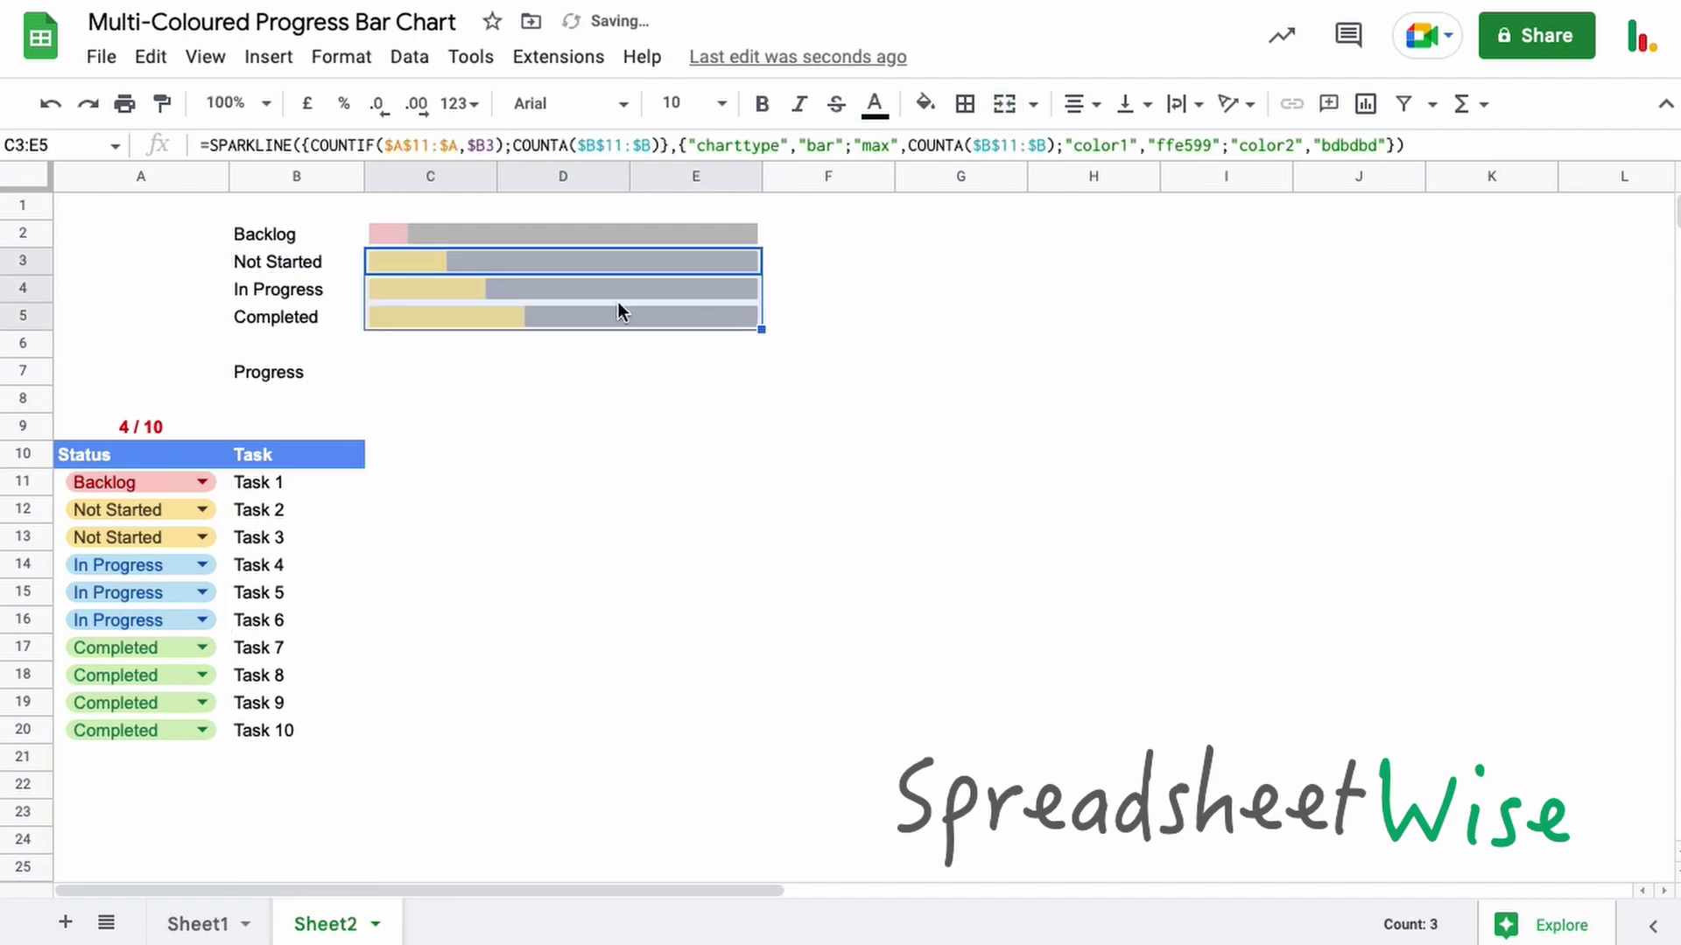
click(496, 291)
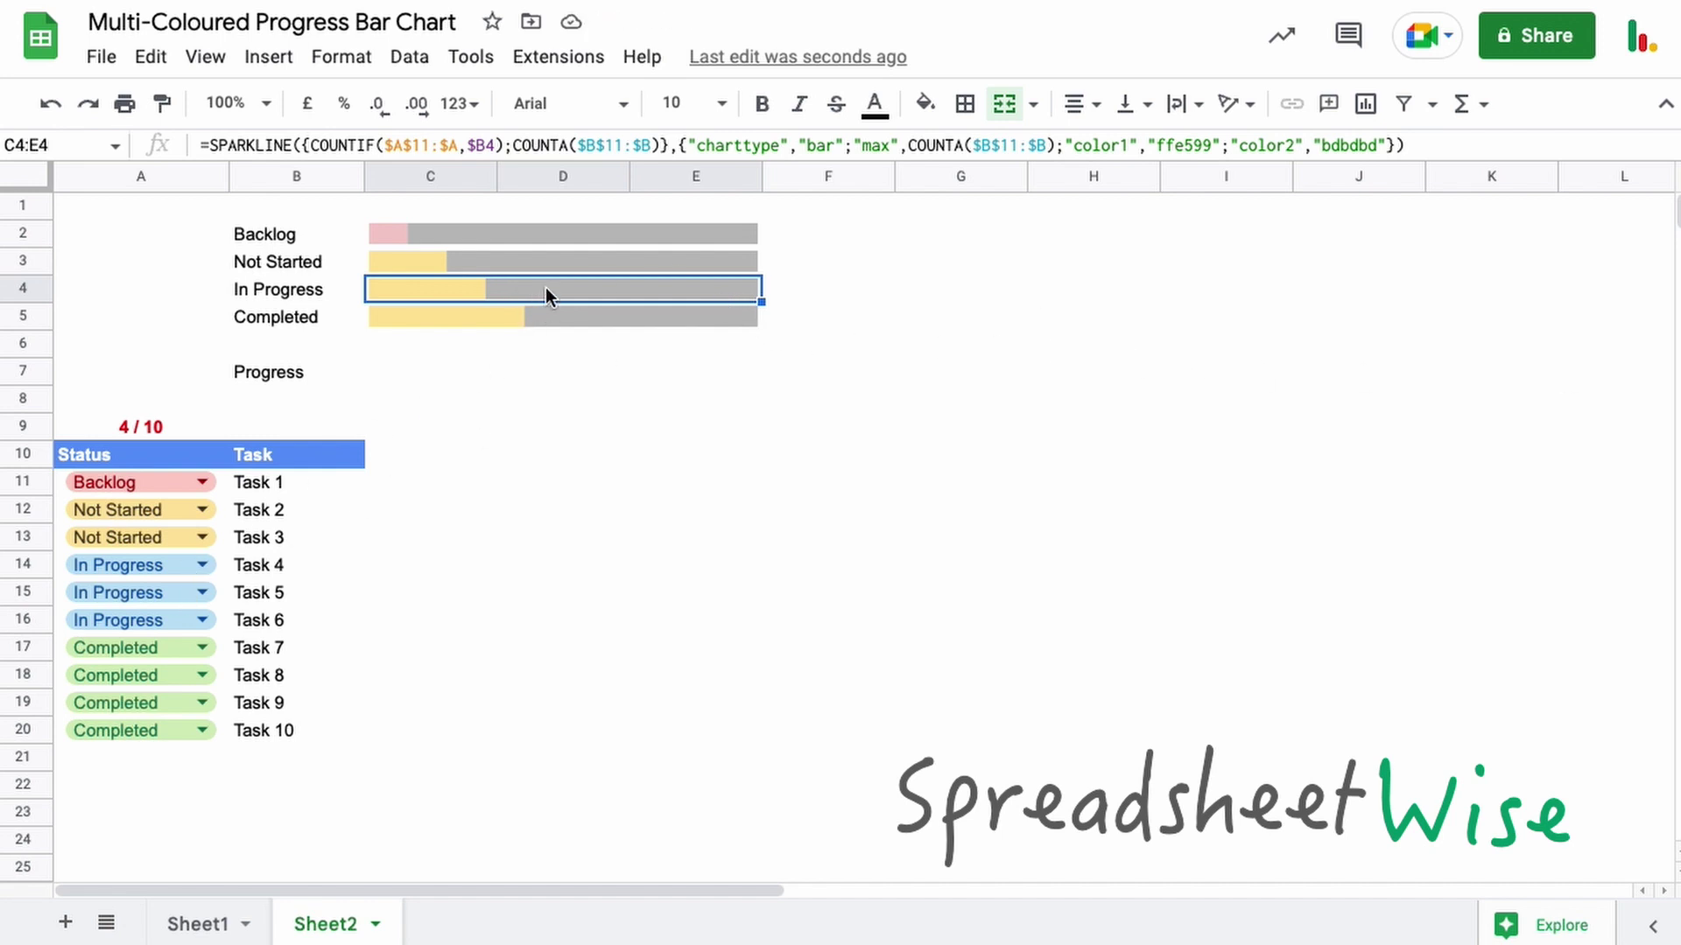
double_click(1199, 144)
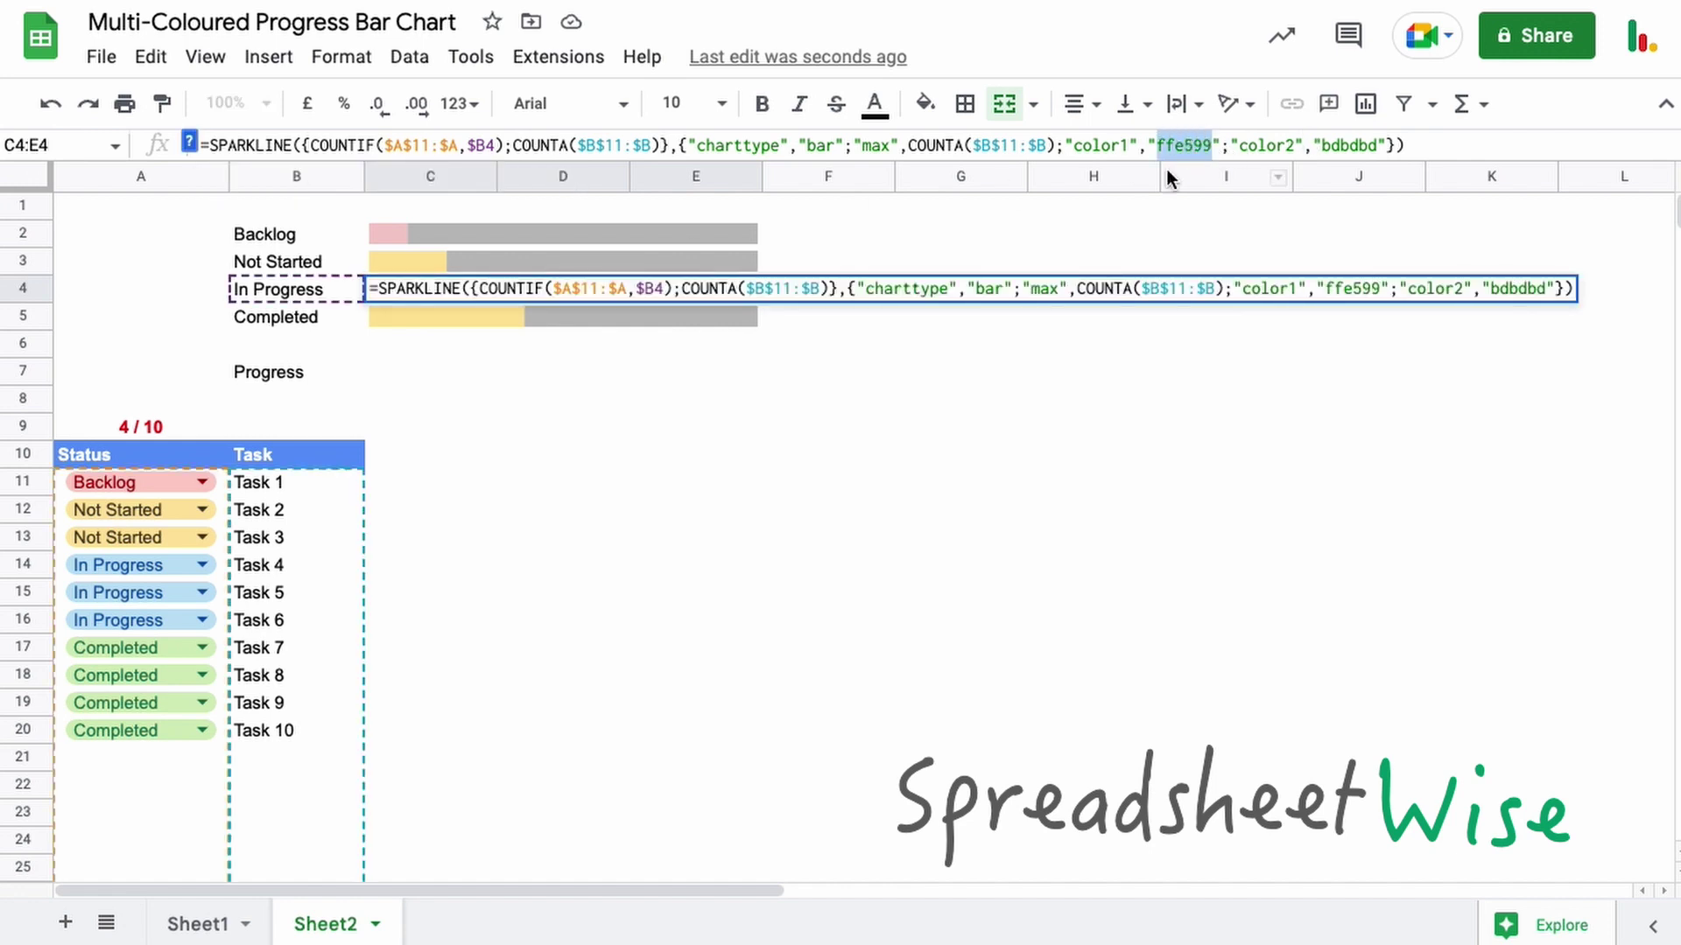
text(a4c2f4)
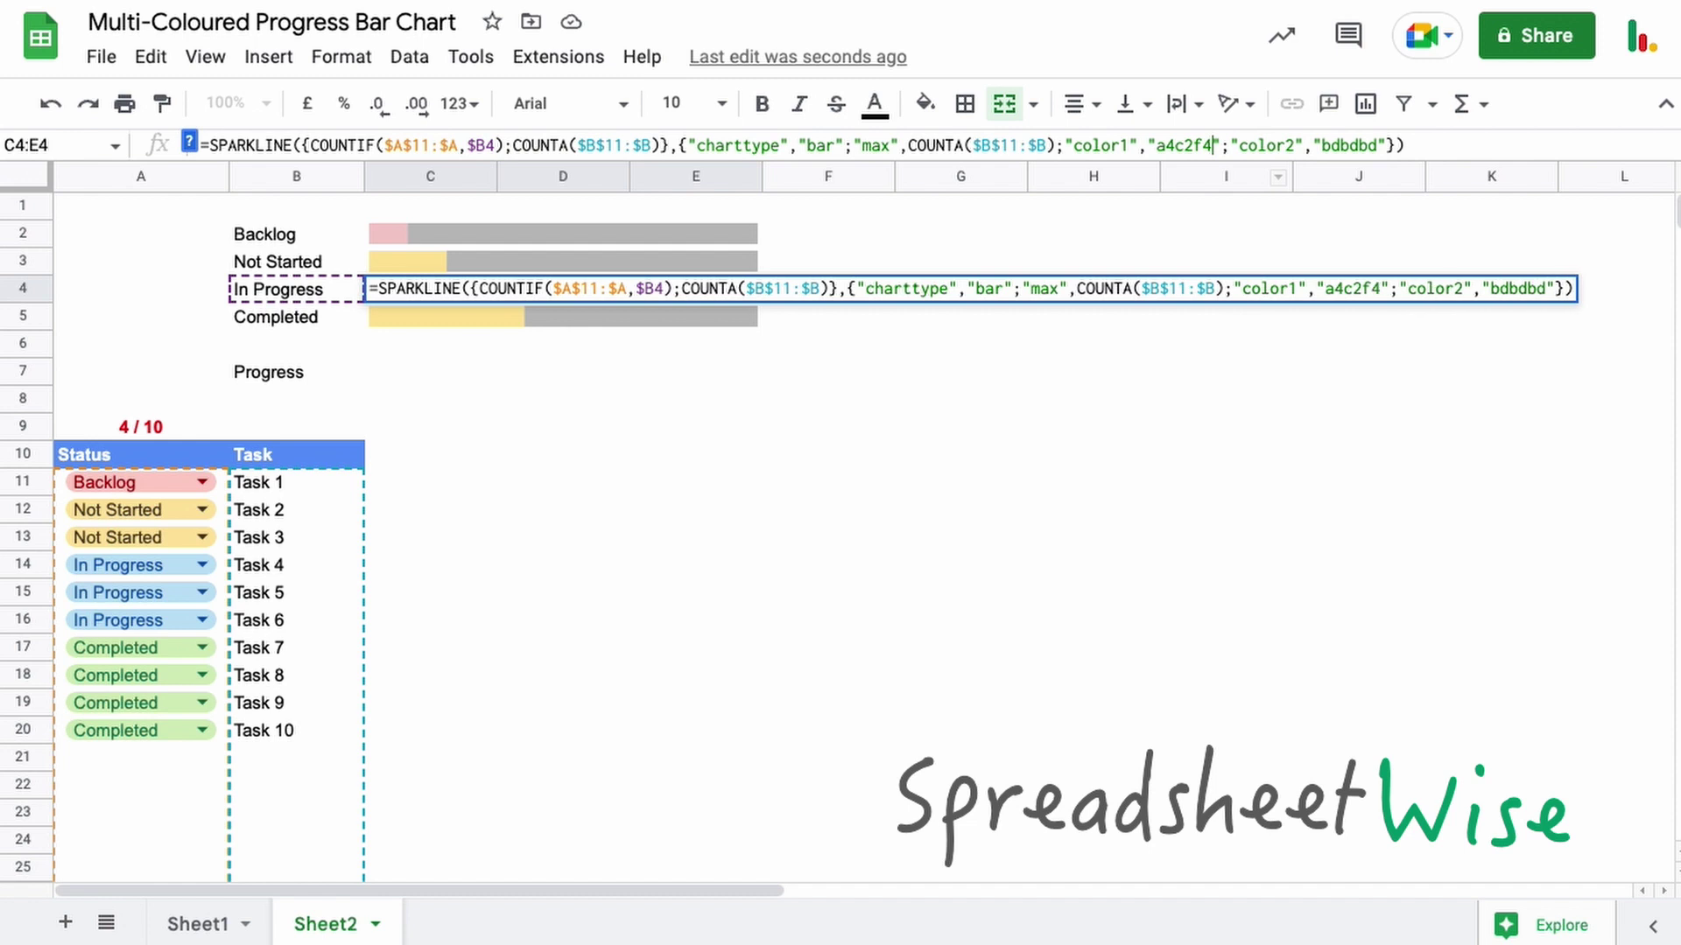
key(Return)
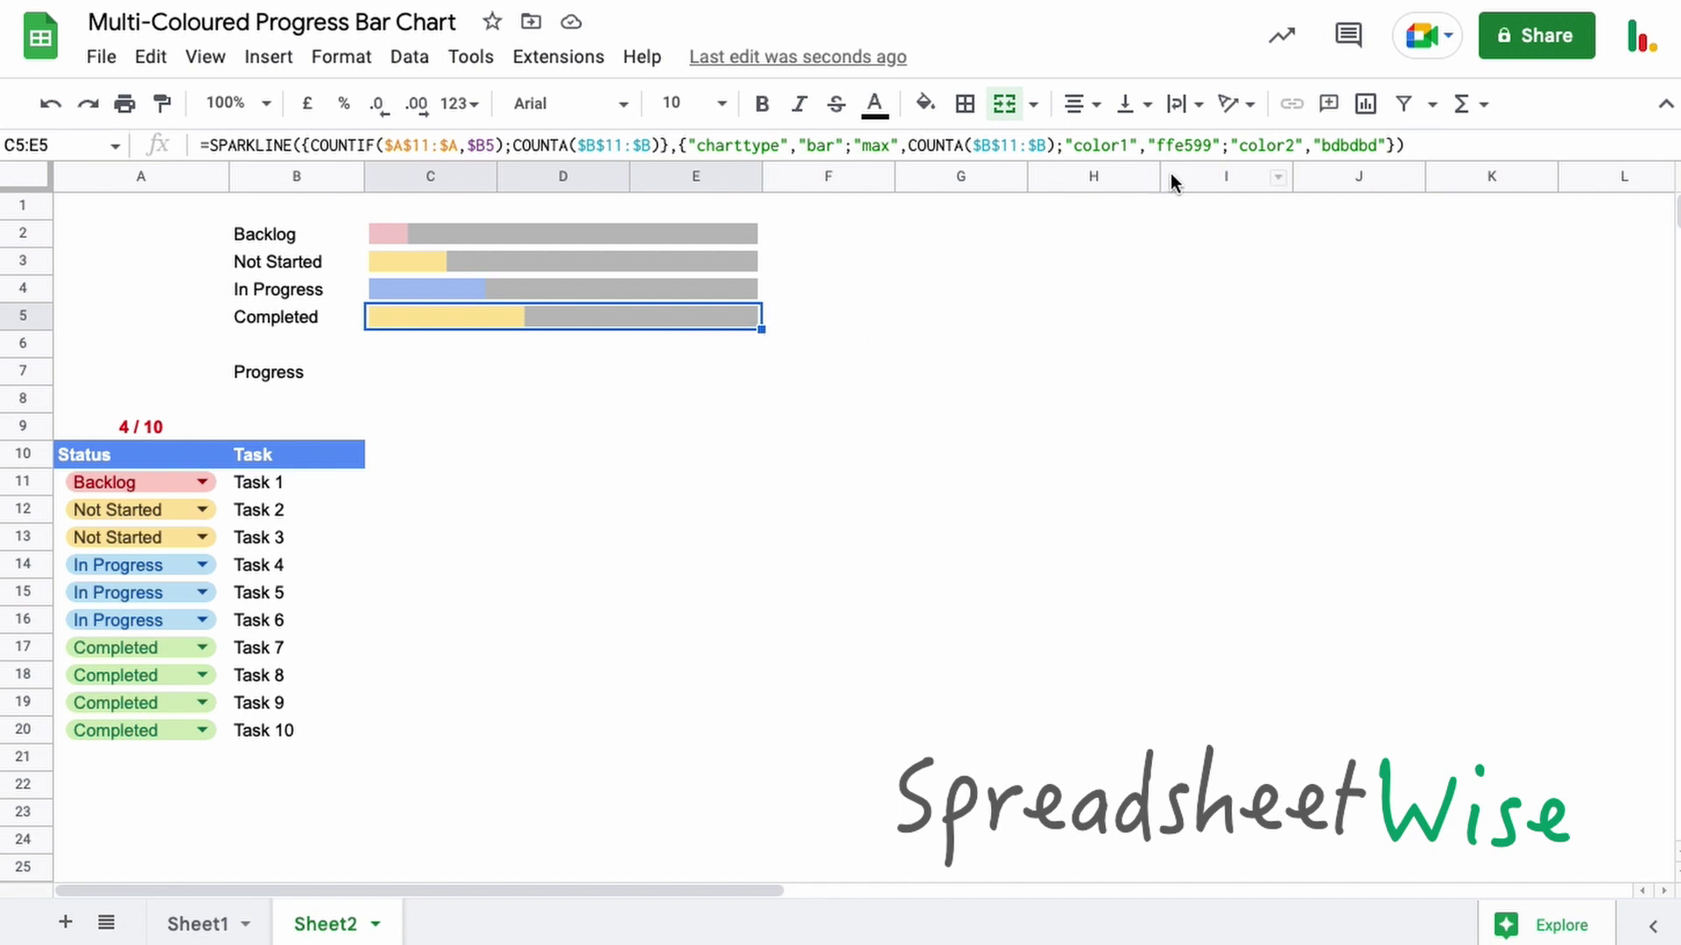
Step: Set the Completed bar's color1 to b6d7a8
drag(1212, 145, 1158, 149)
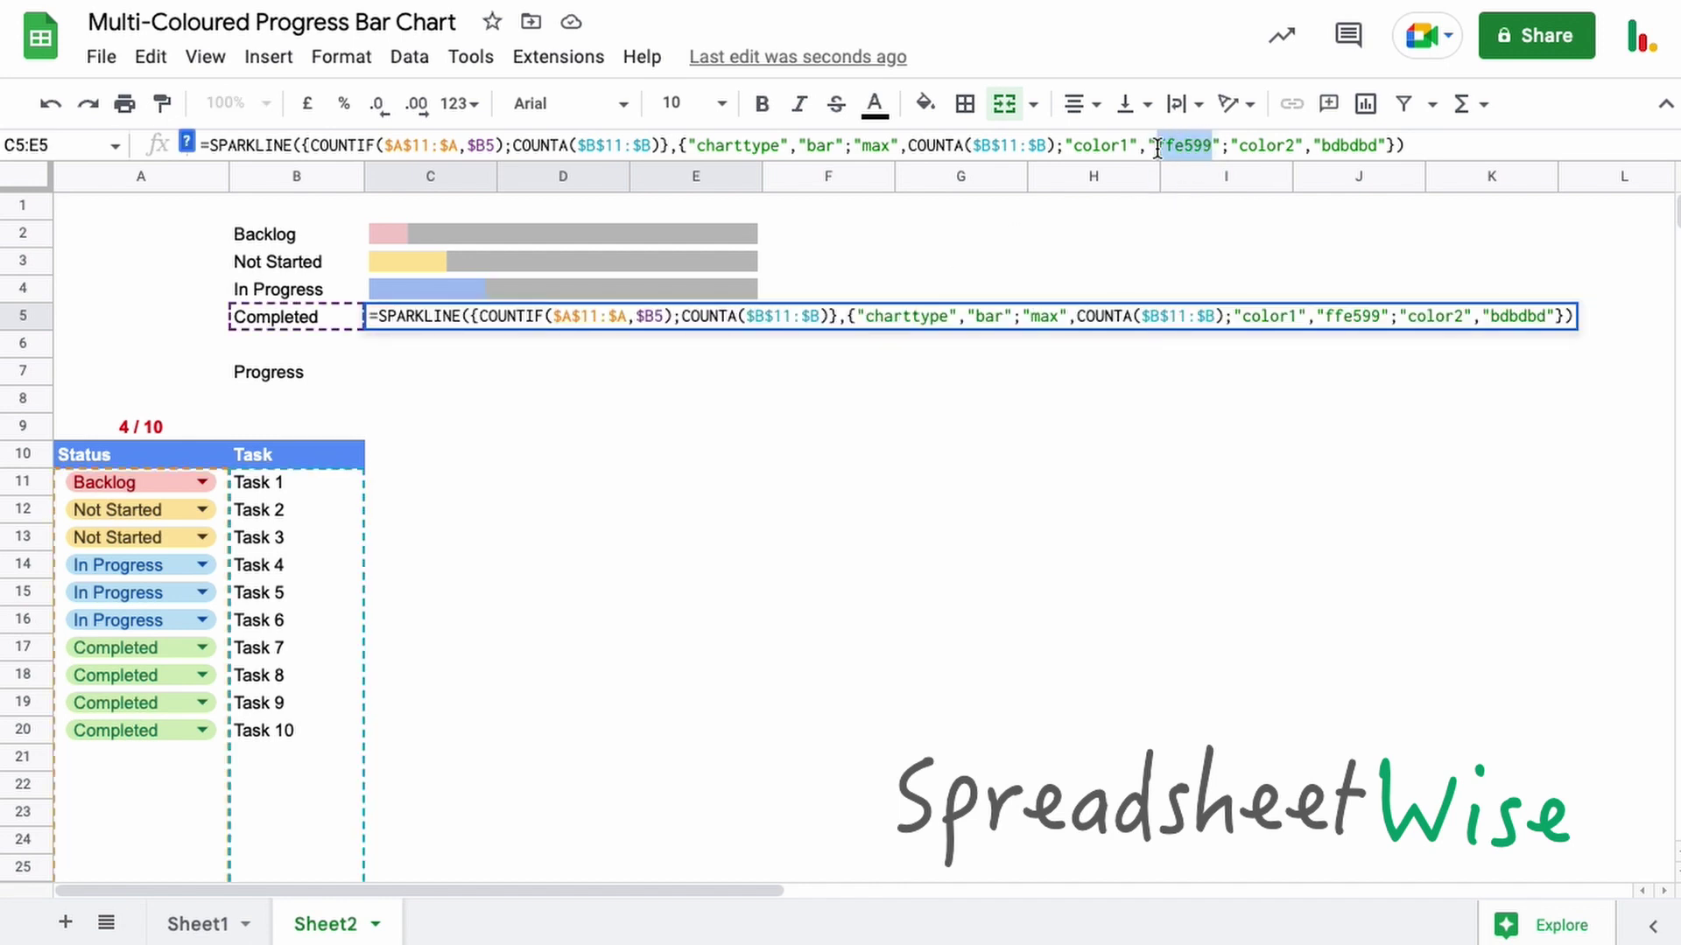
text(b6d7a8)
key(Return)
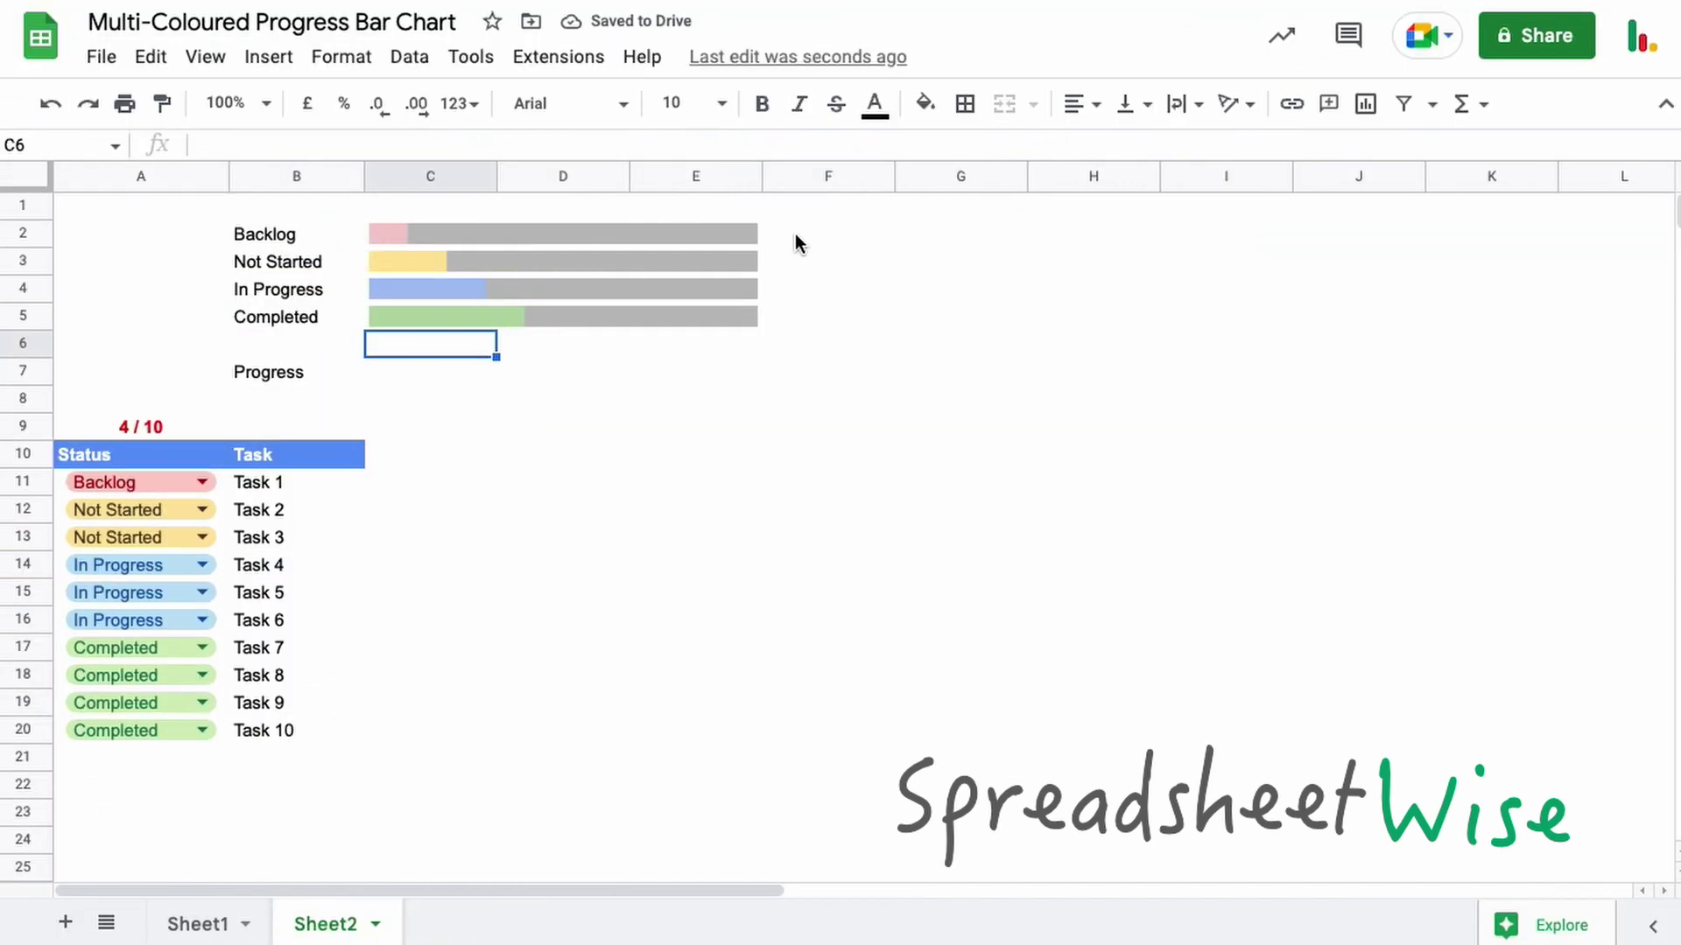
Step: Start a COUNTIF formula in F2 that counts status B2 within the absolute range $A$11:$A
click(795, 233)
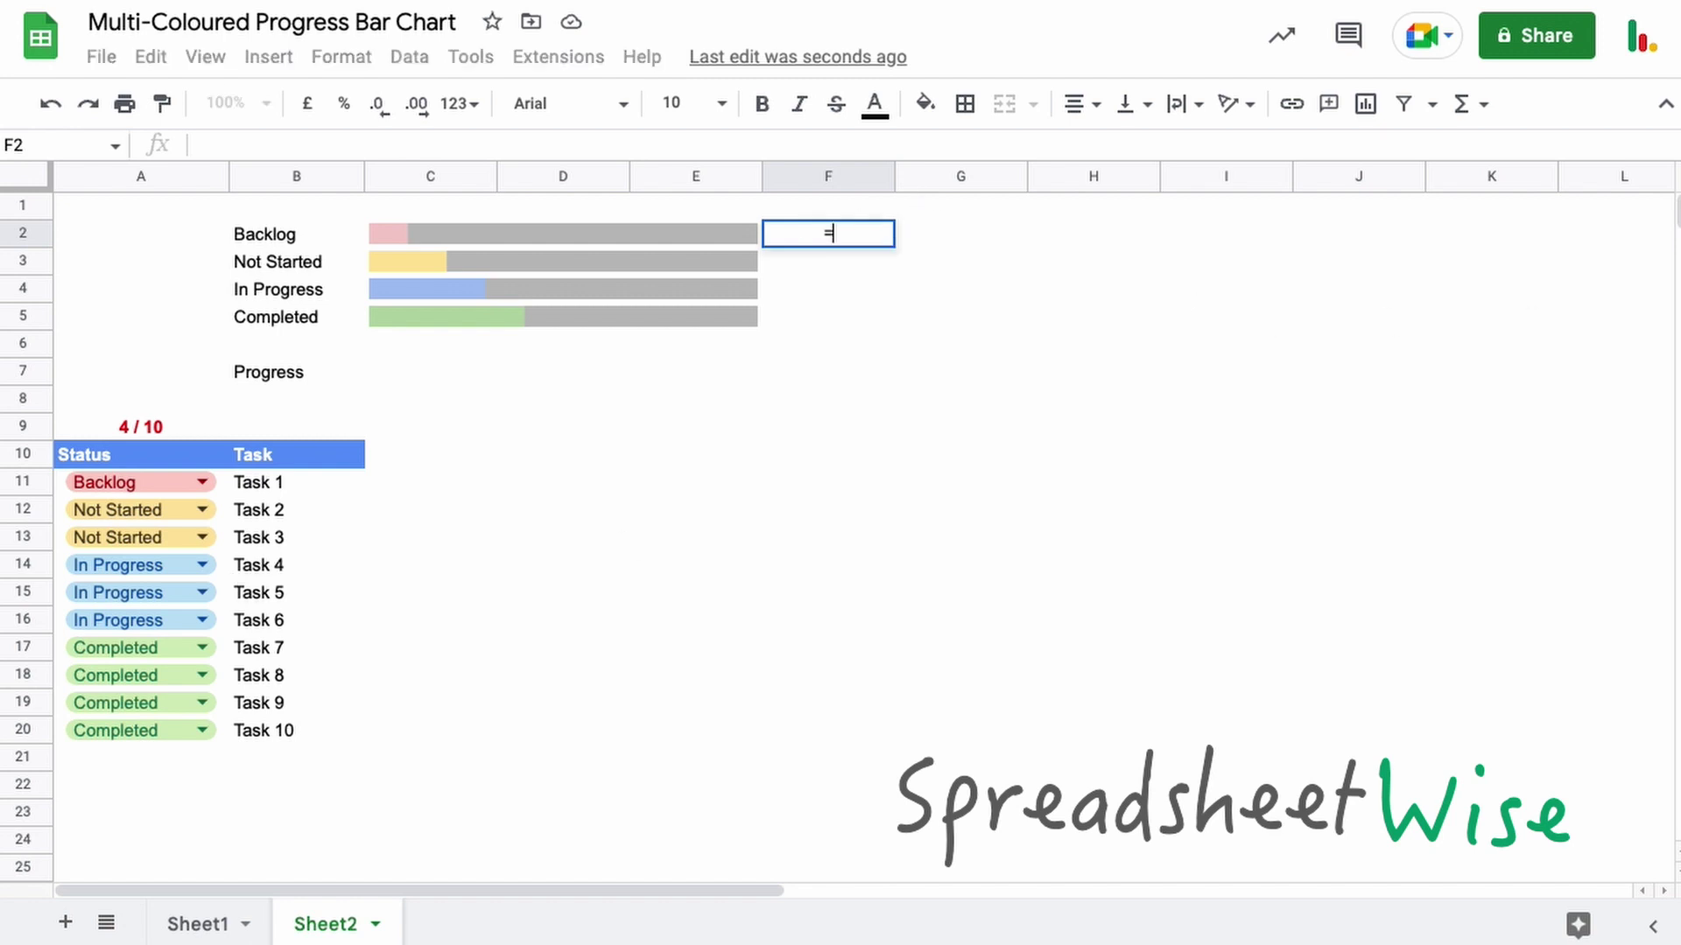
text(=coun)
key(Down)
key(Down)
key(Down)
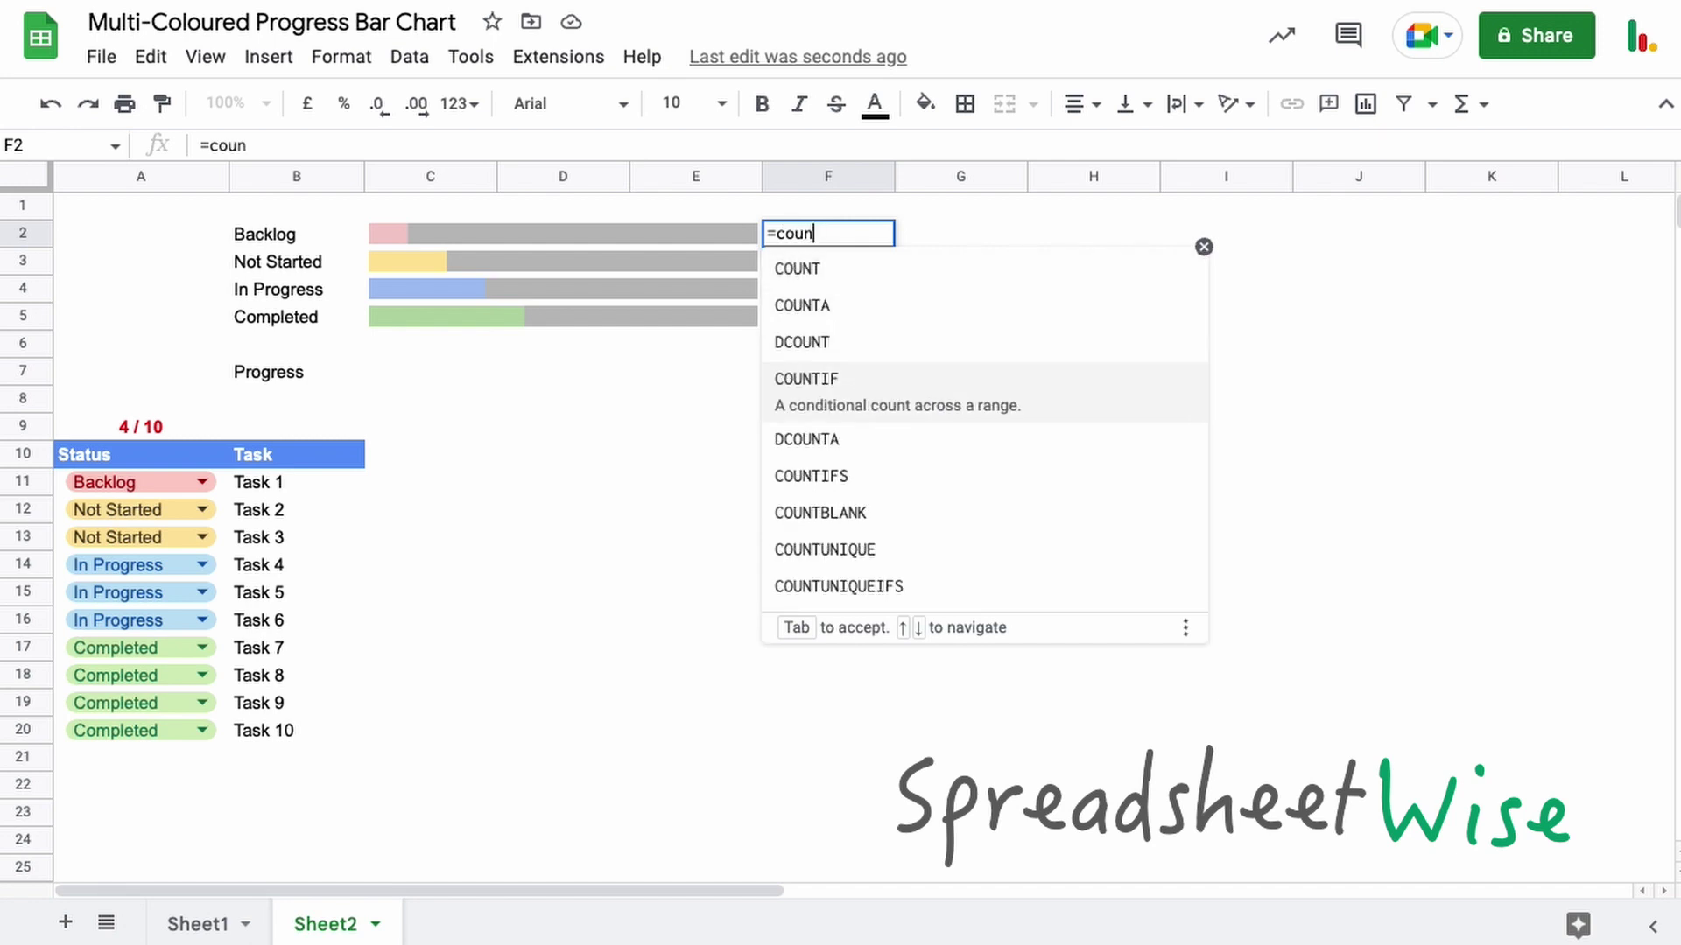
key(Tab)
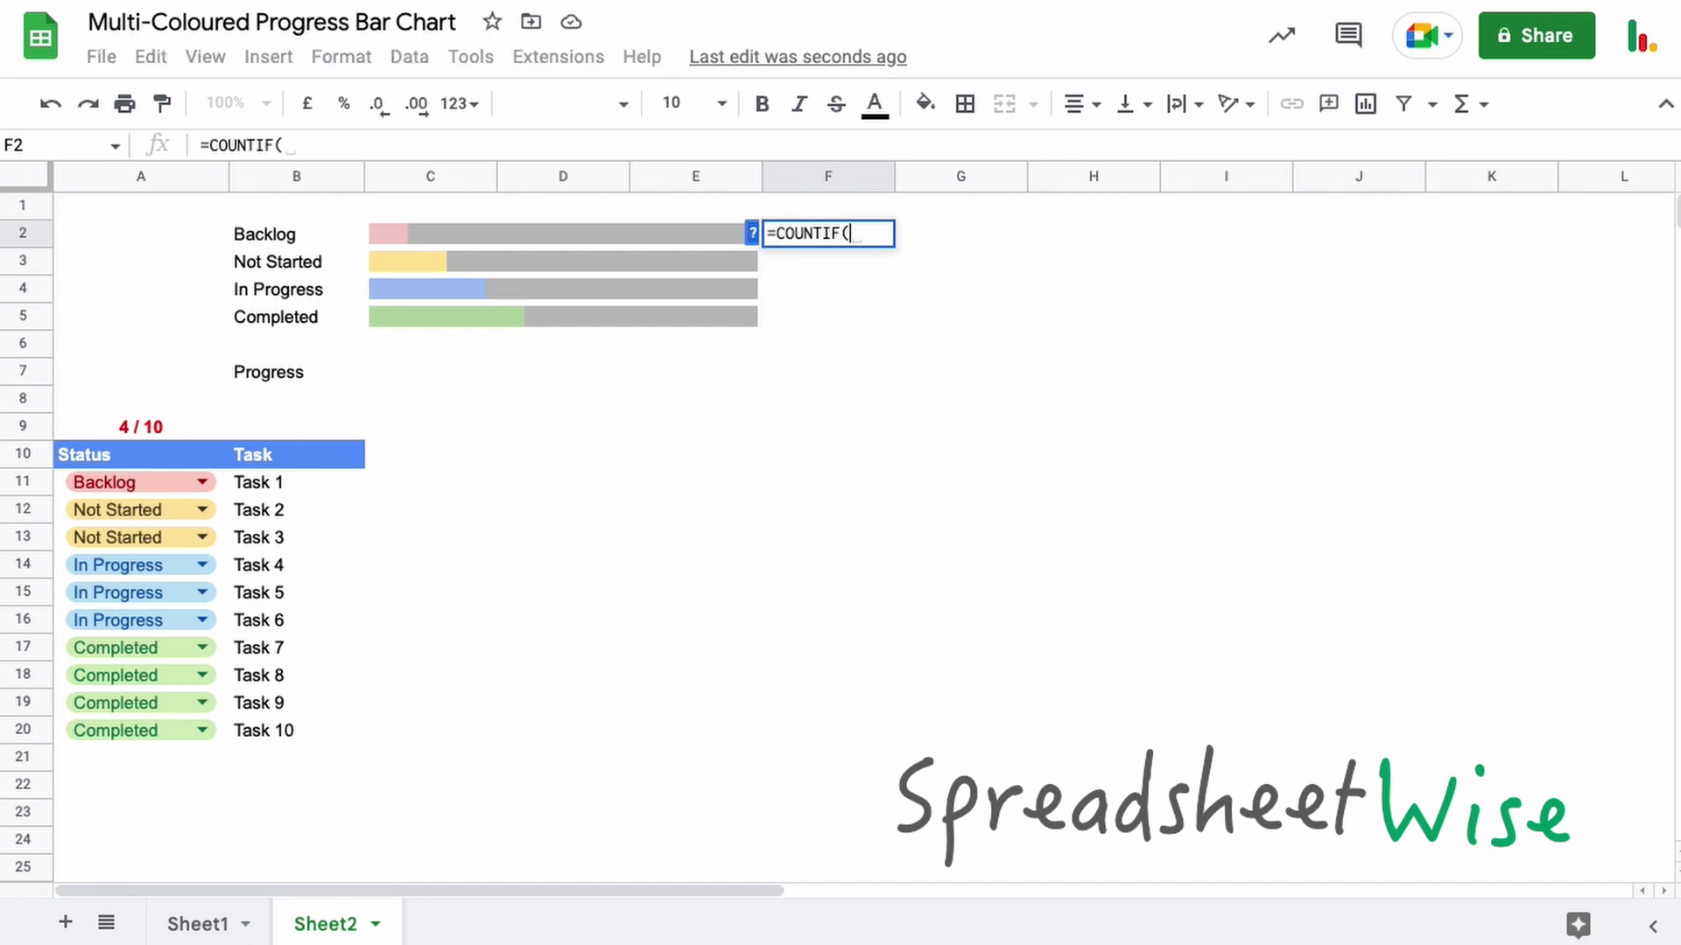
drag(212, 474, 219, 533)
key(BackSpace)
key(BackSpace)
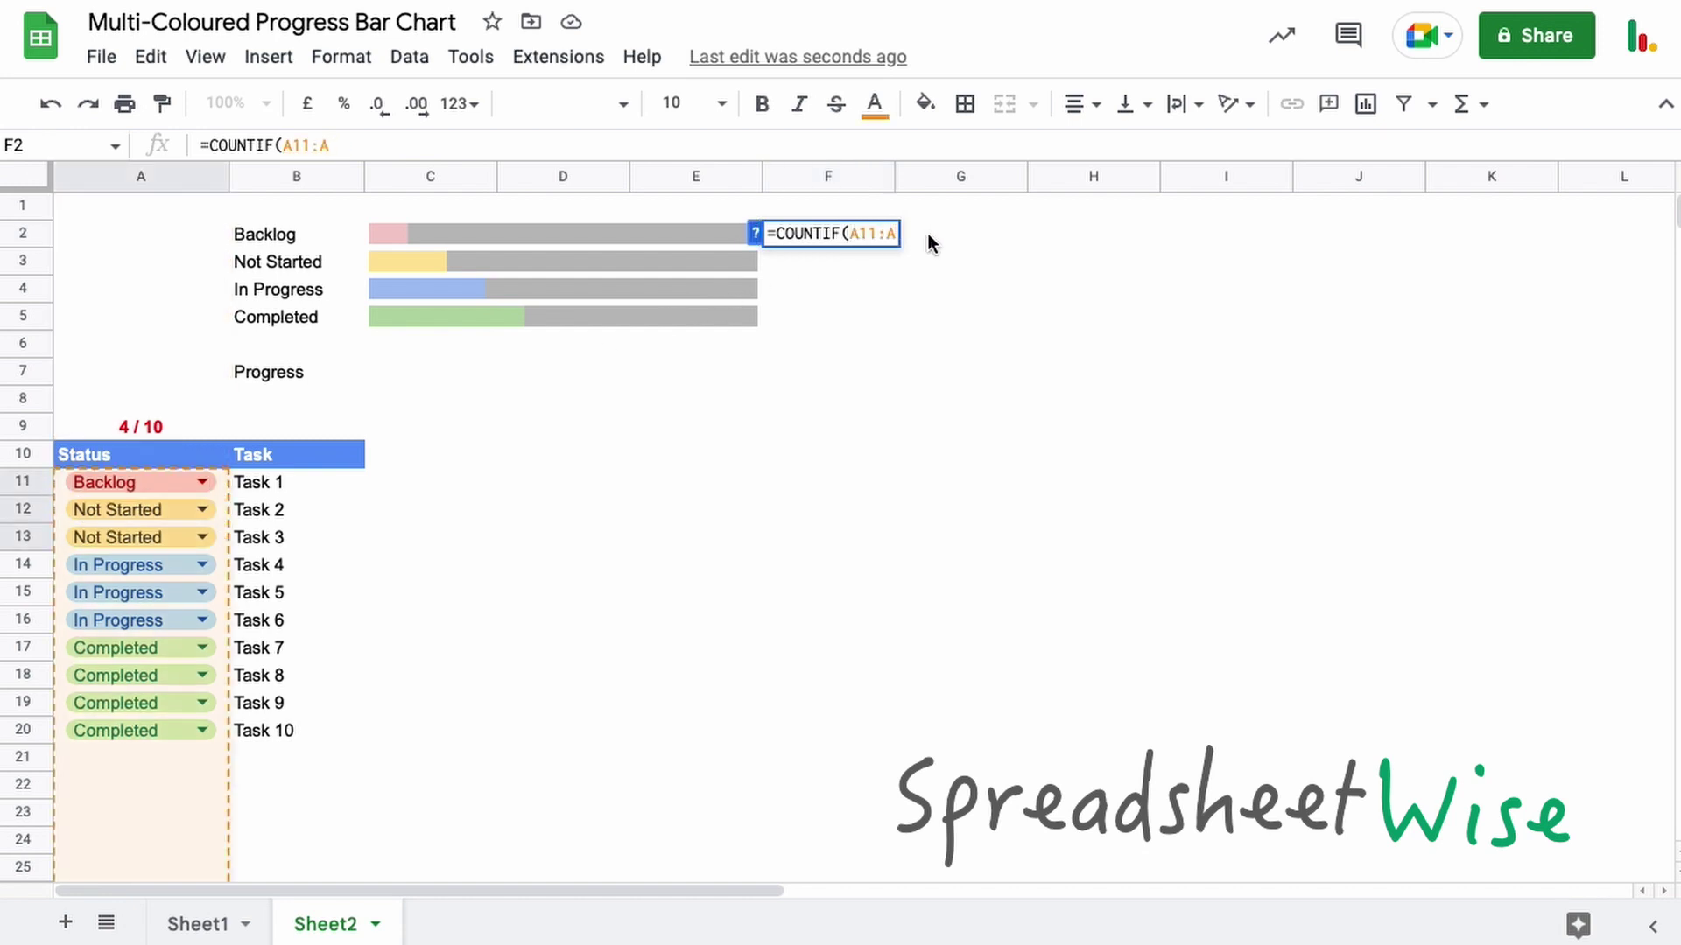
key(F4)
text(,)
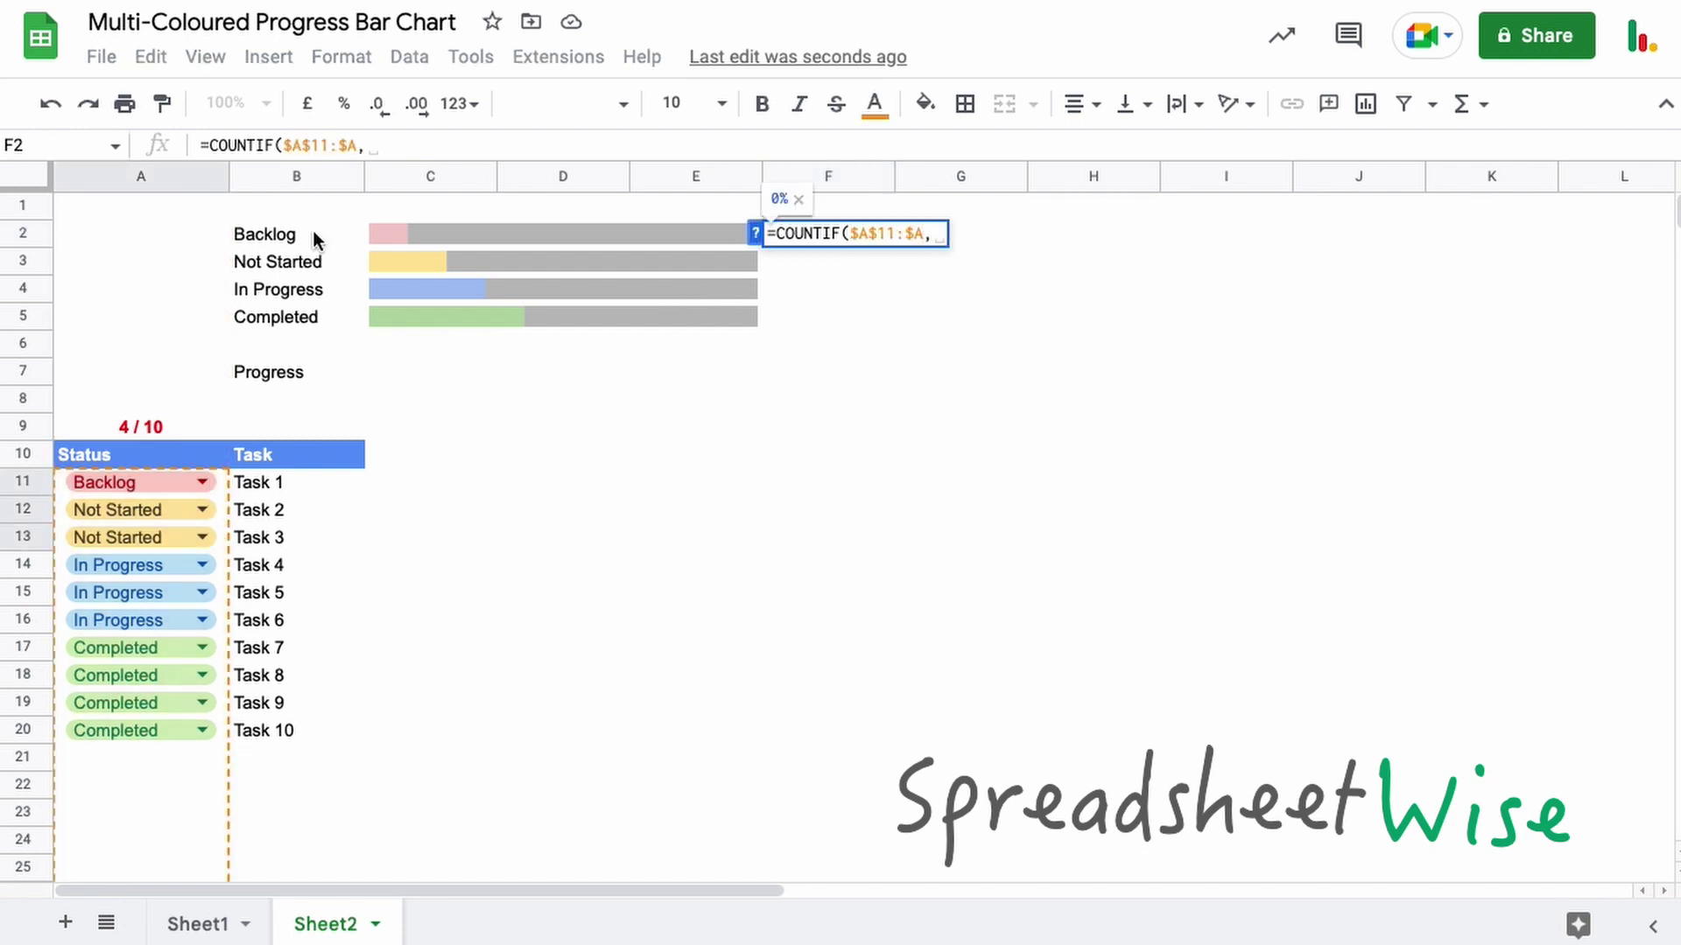
click(298, 234)
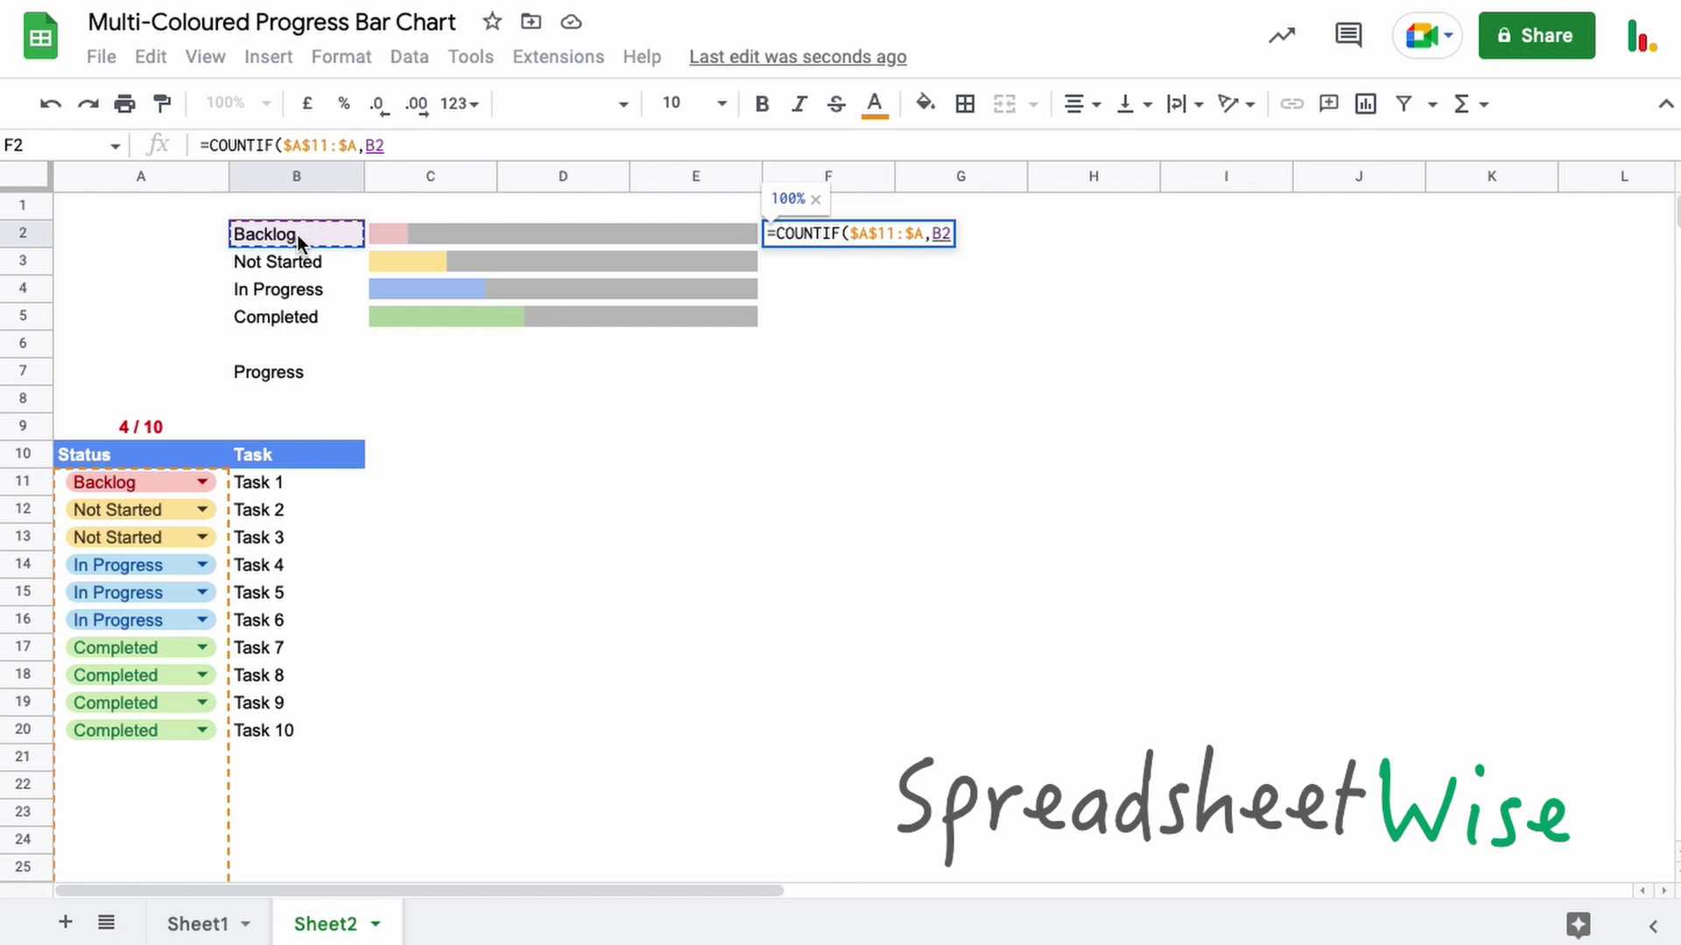
Step: Divide the COUNTIF in F2 by COUNTA(A11:A), check both parts of the formula and finish the entry
text()/)
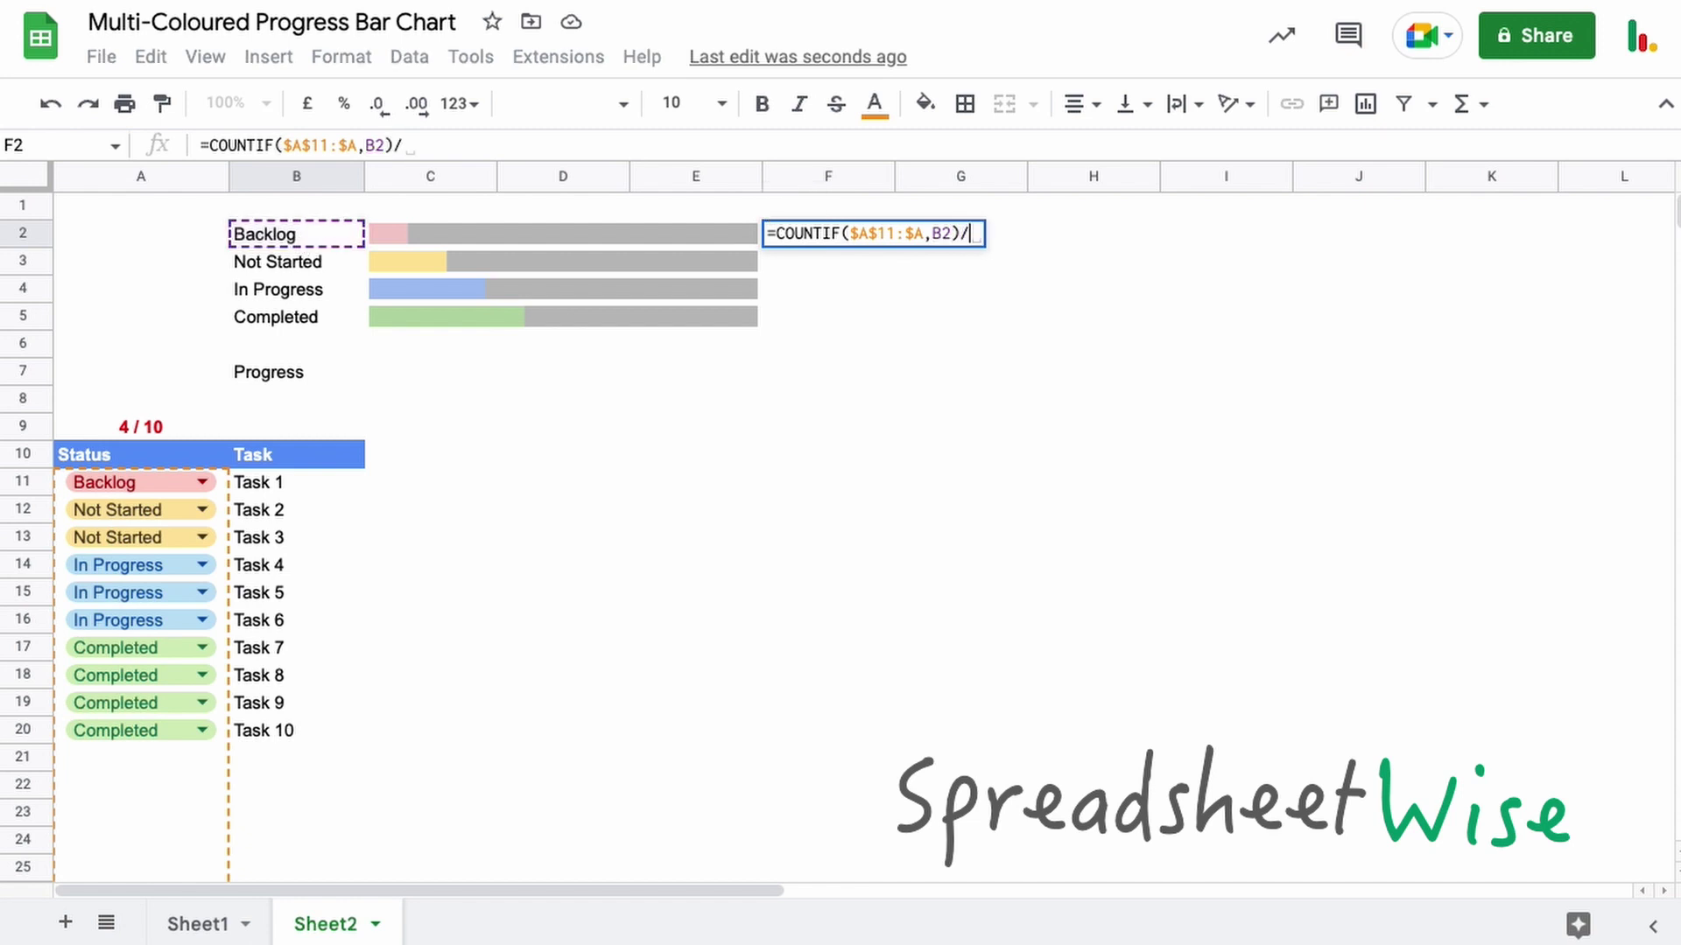
text(count)
key(Down)
key(Down)
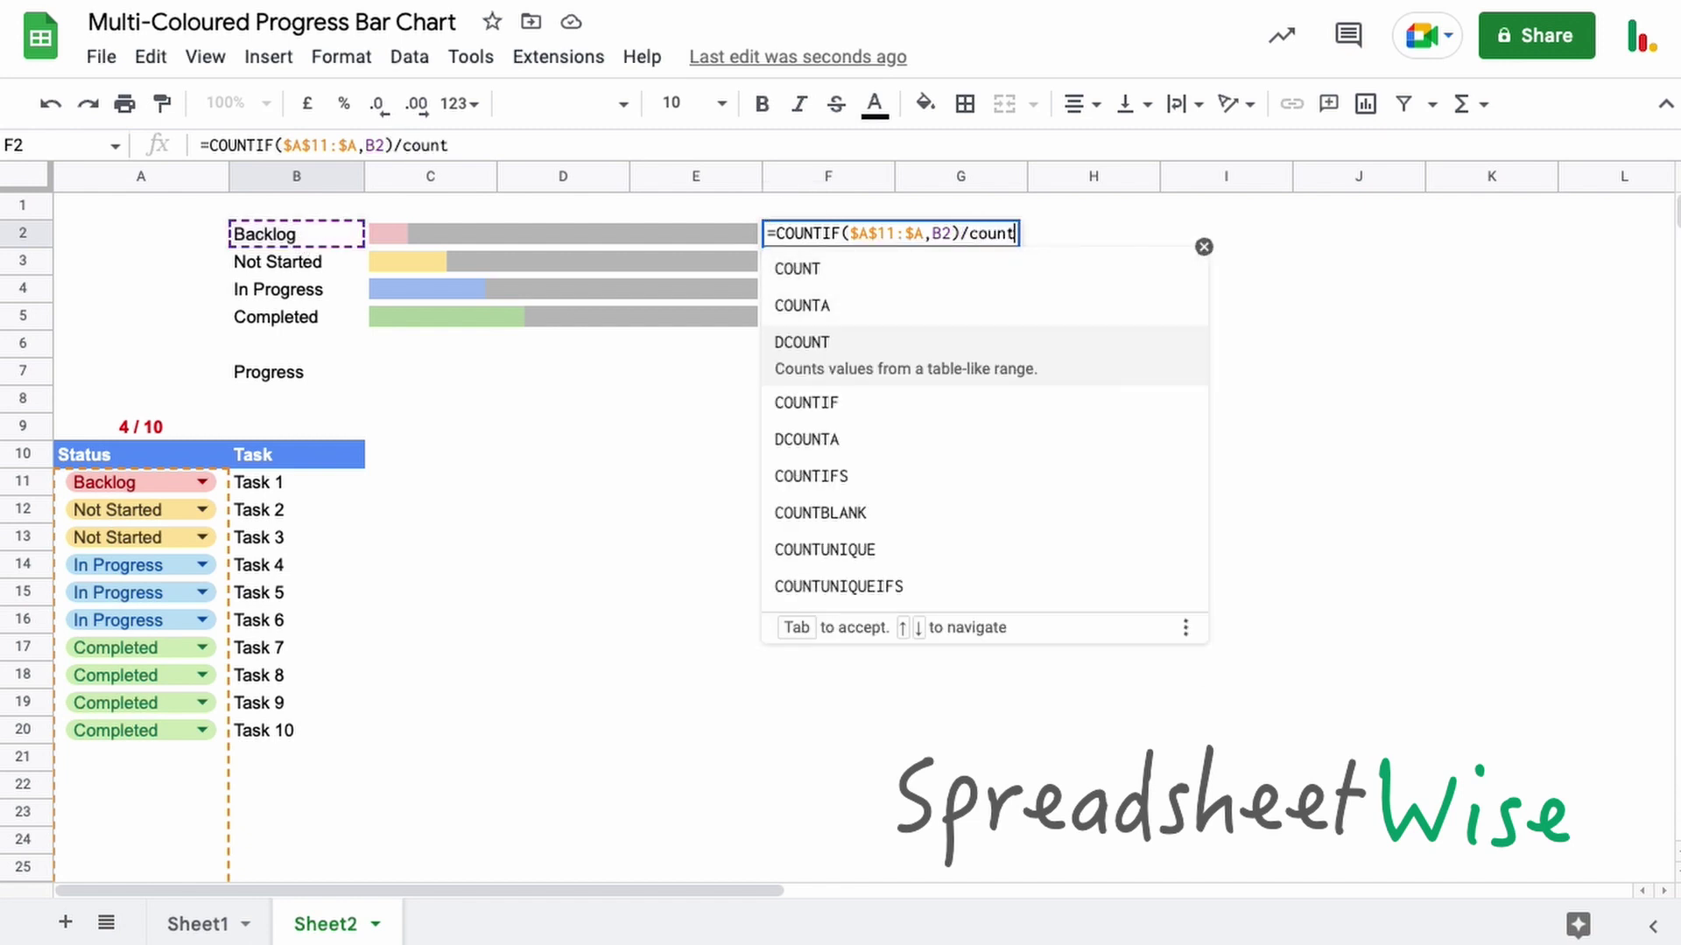
key(Up)
key(Tab)
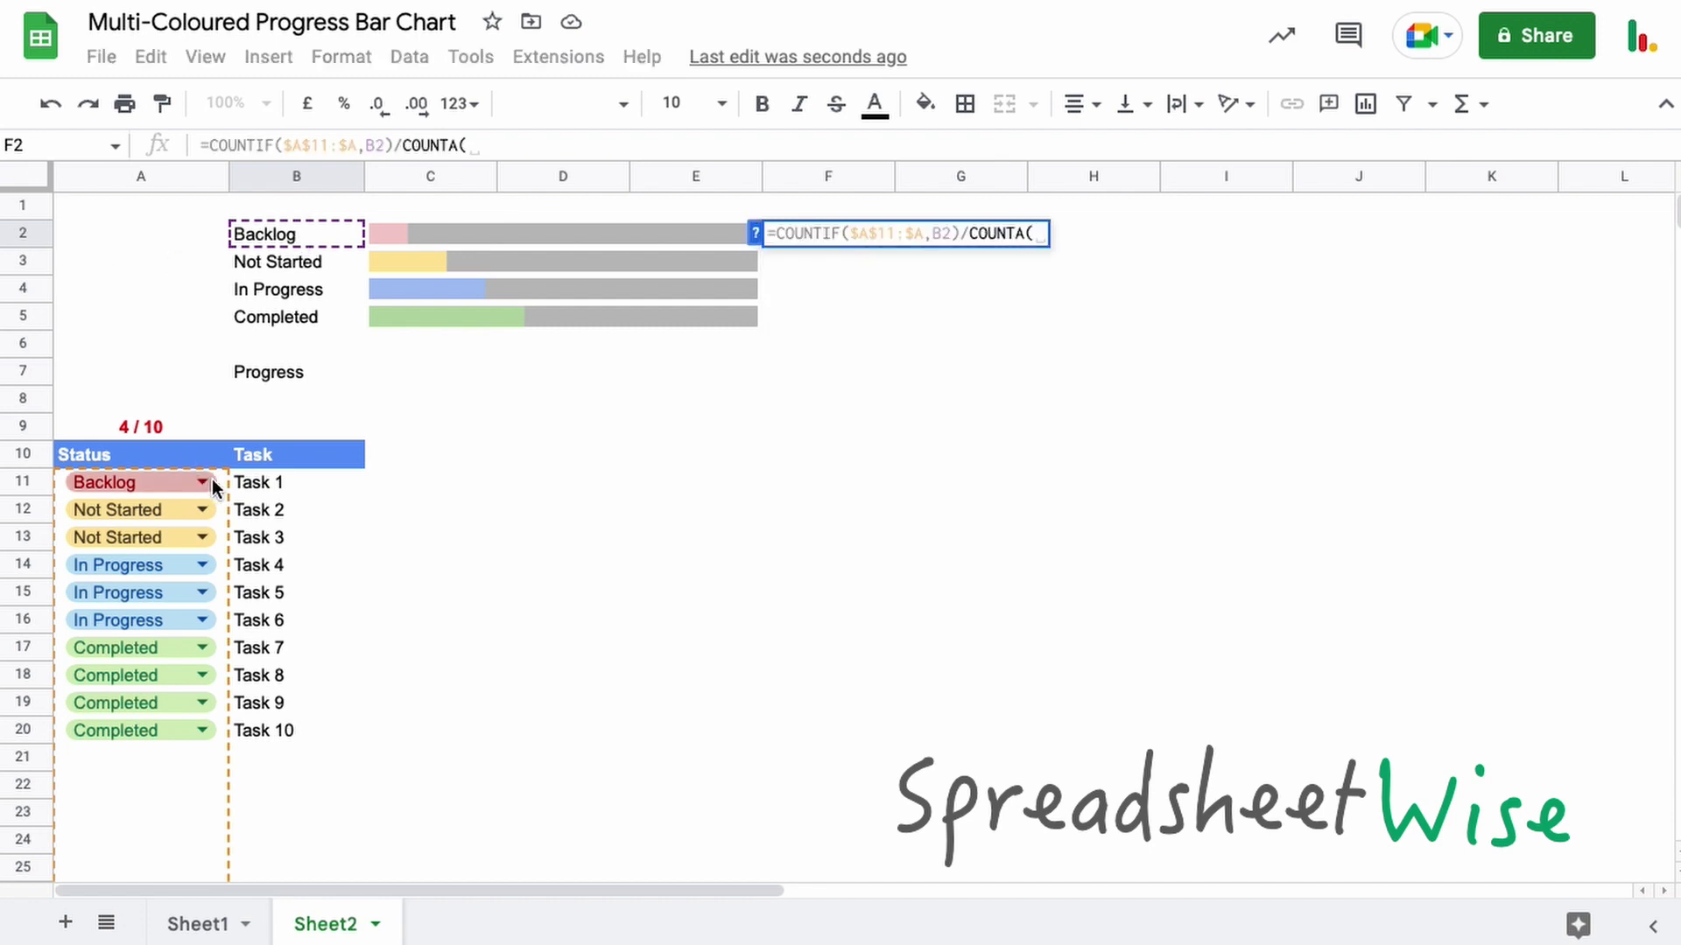
drag(217, 476, 211, 500)
key(BackSpace)
key(BackSpace)
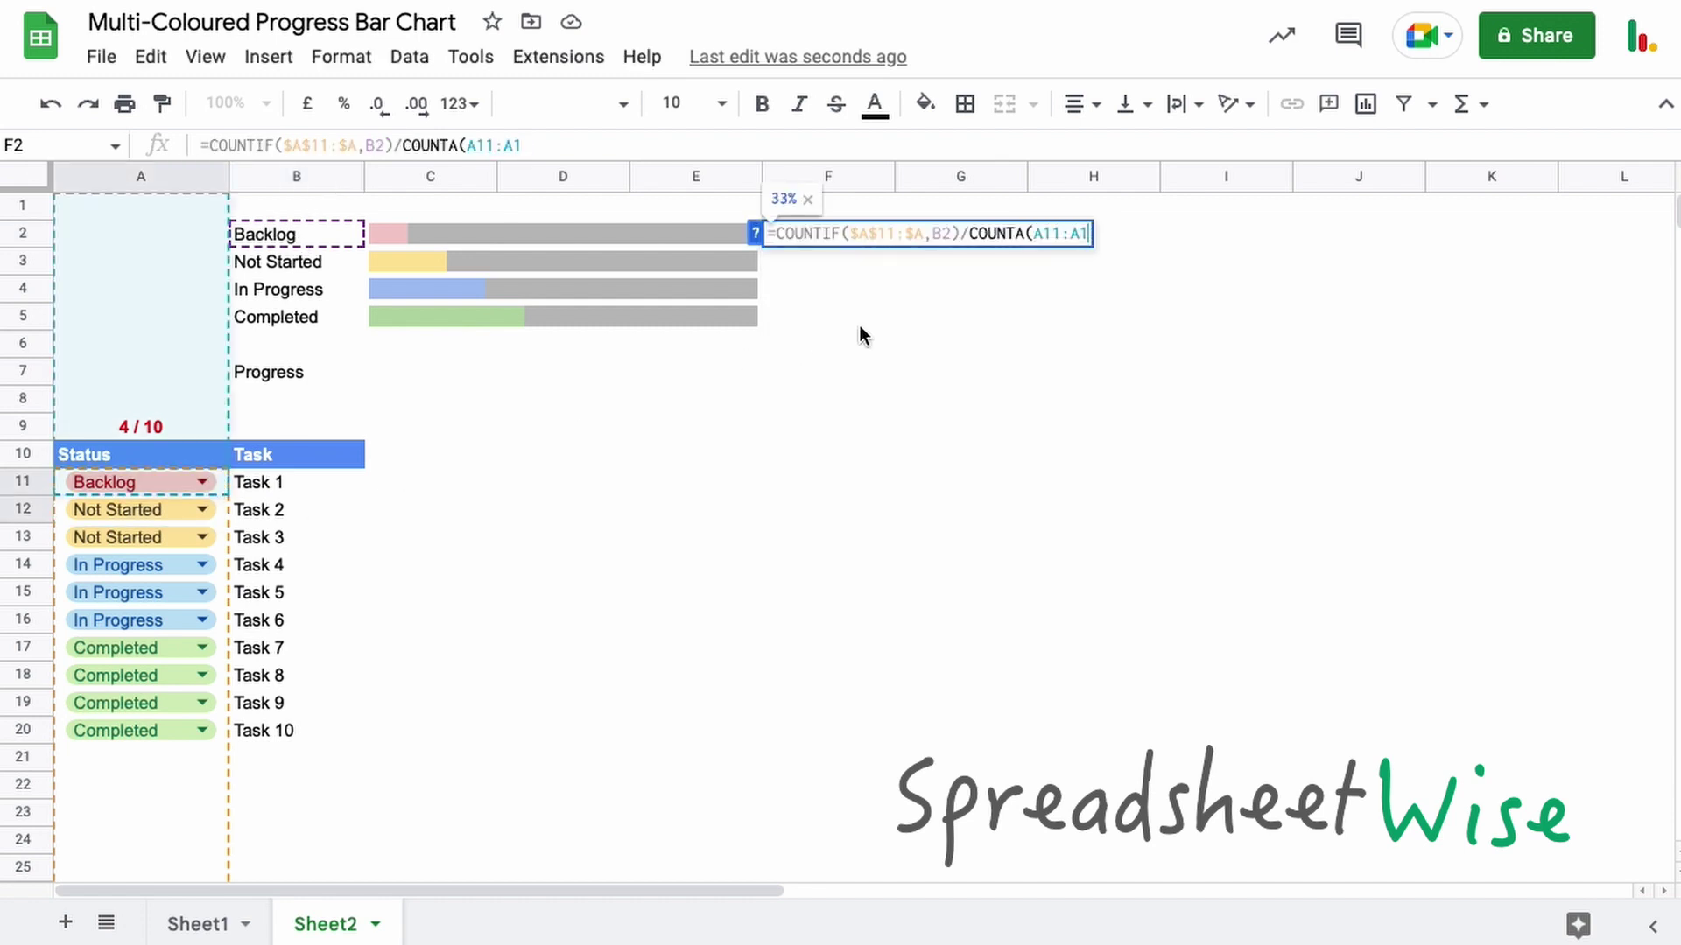
text())
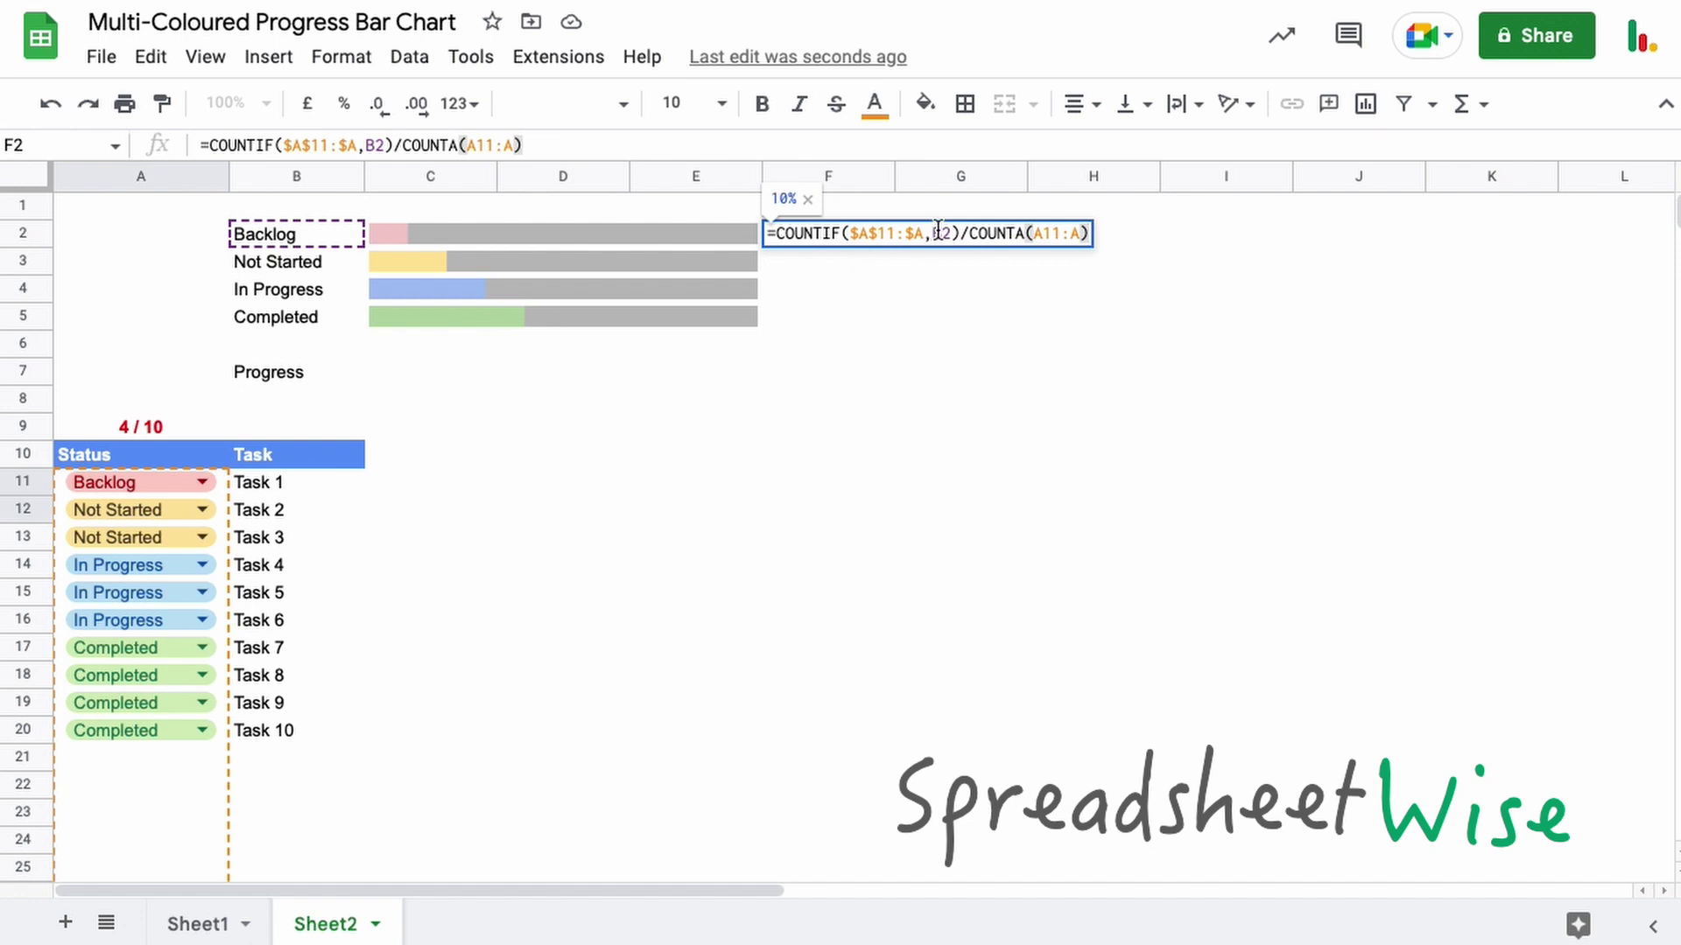
drag(951, 235, 768, 238)
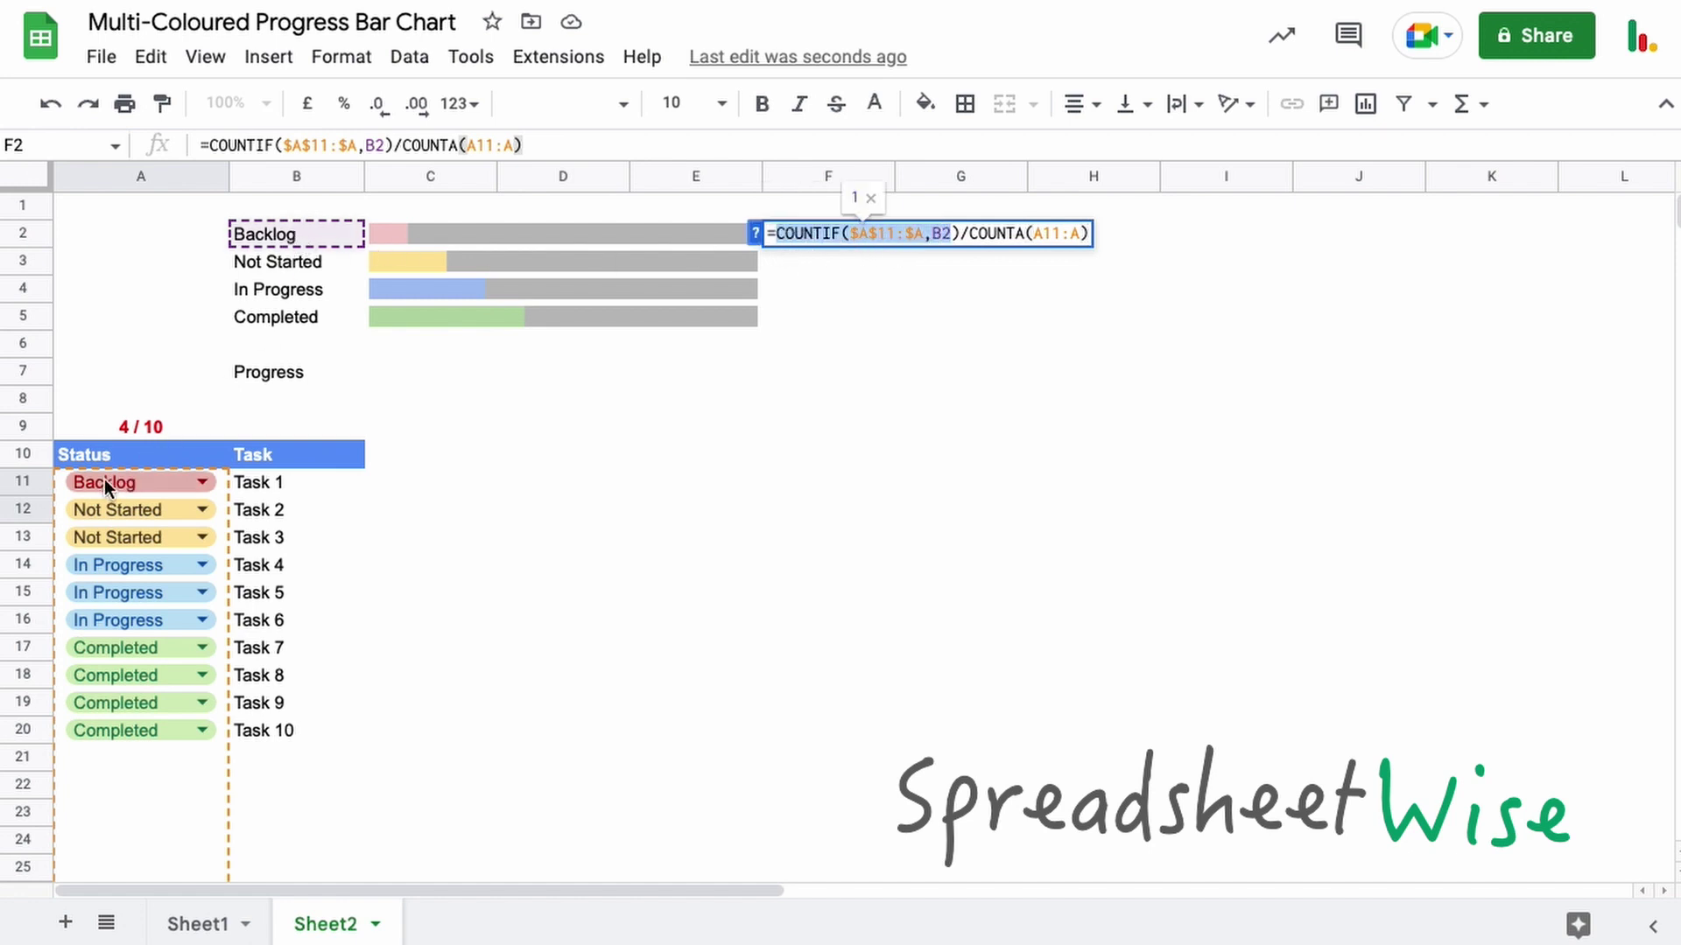
drag(969, 235, 1083, 234)
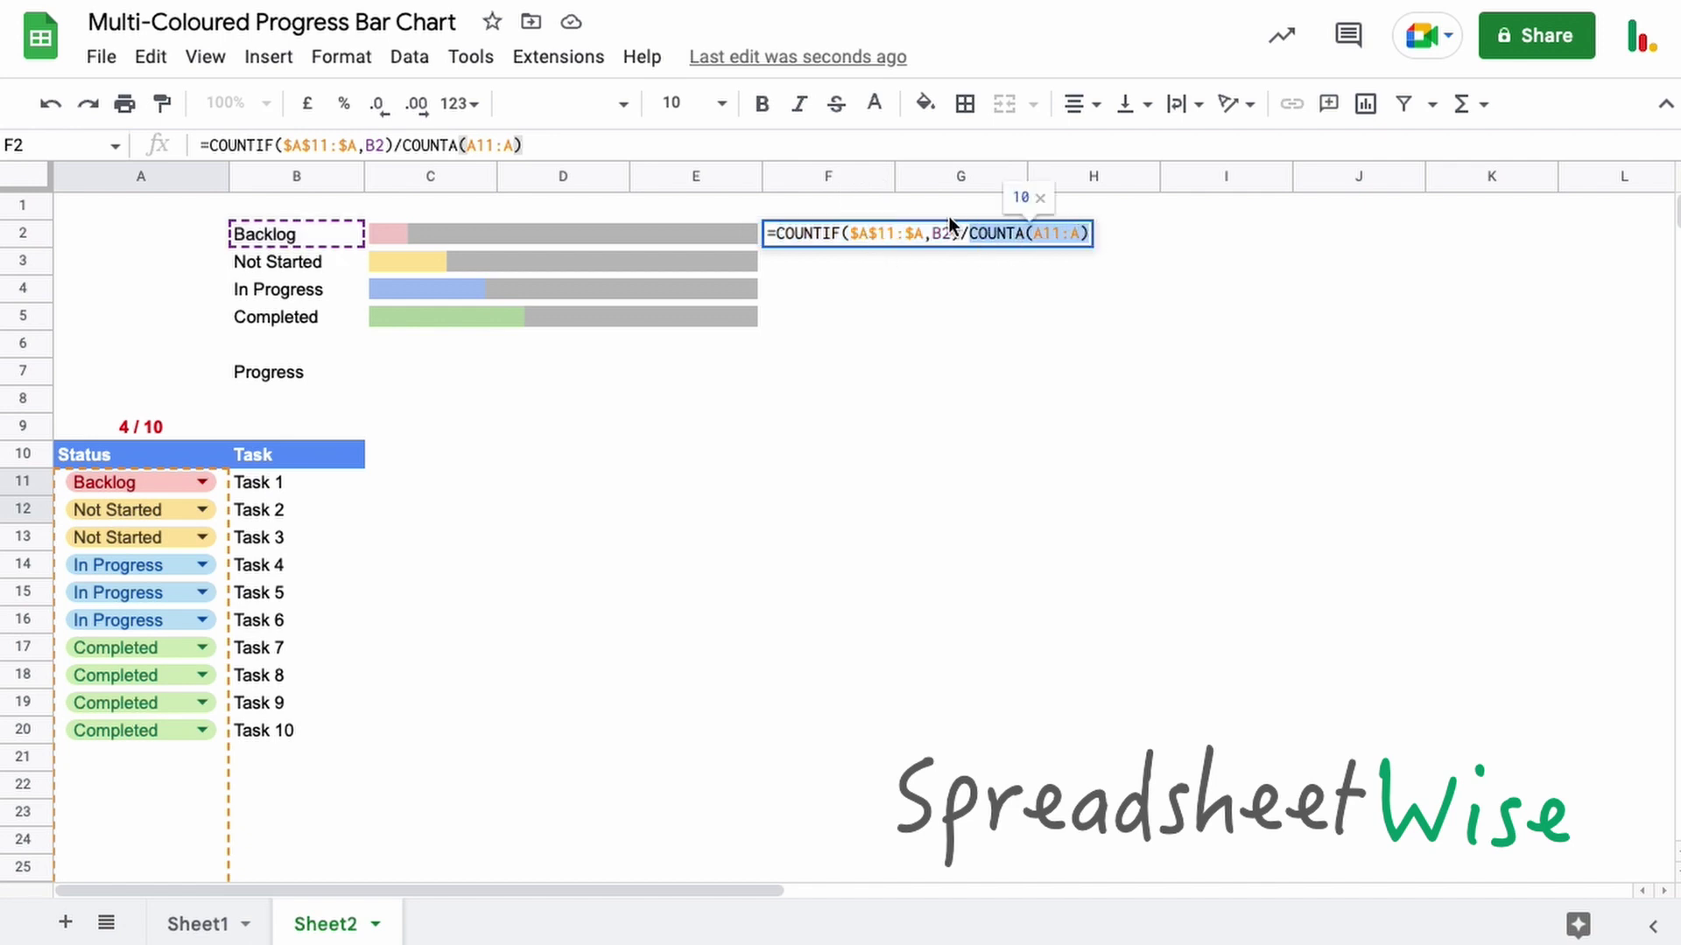
key(Escape)
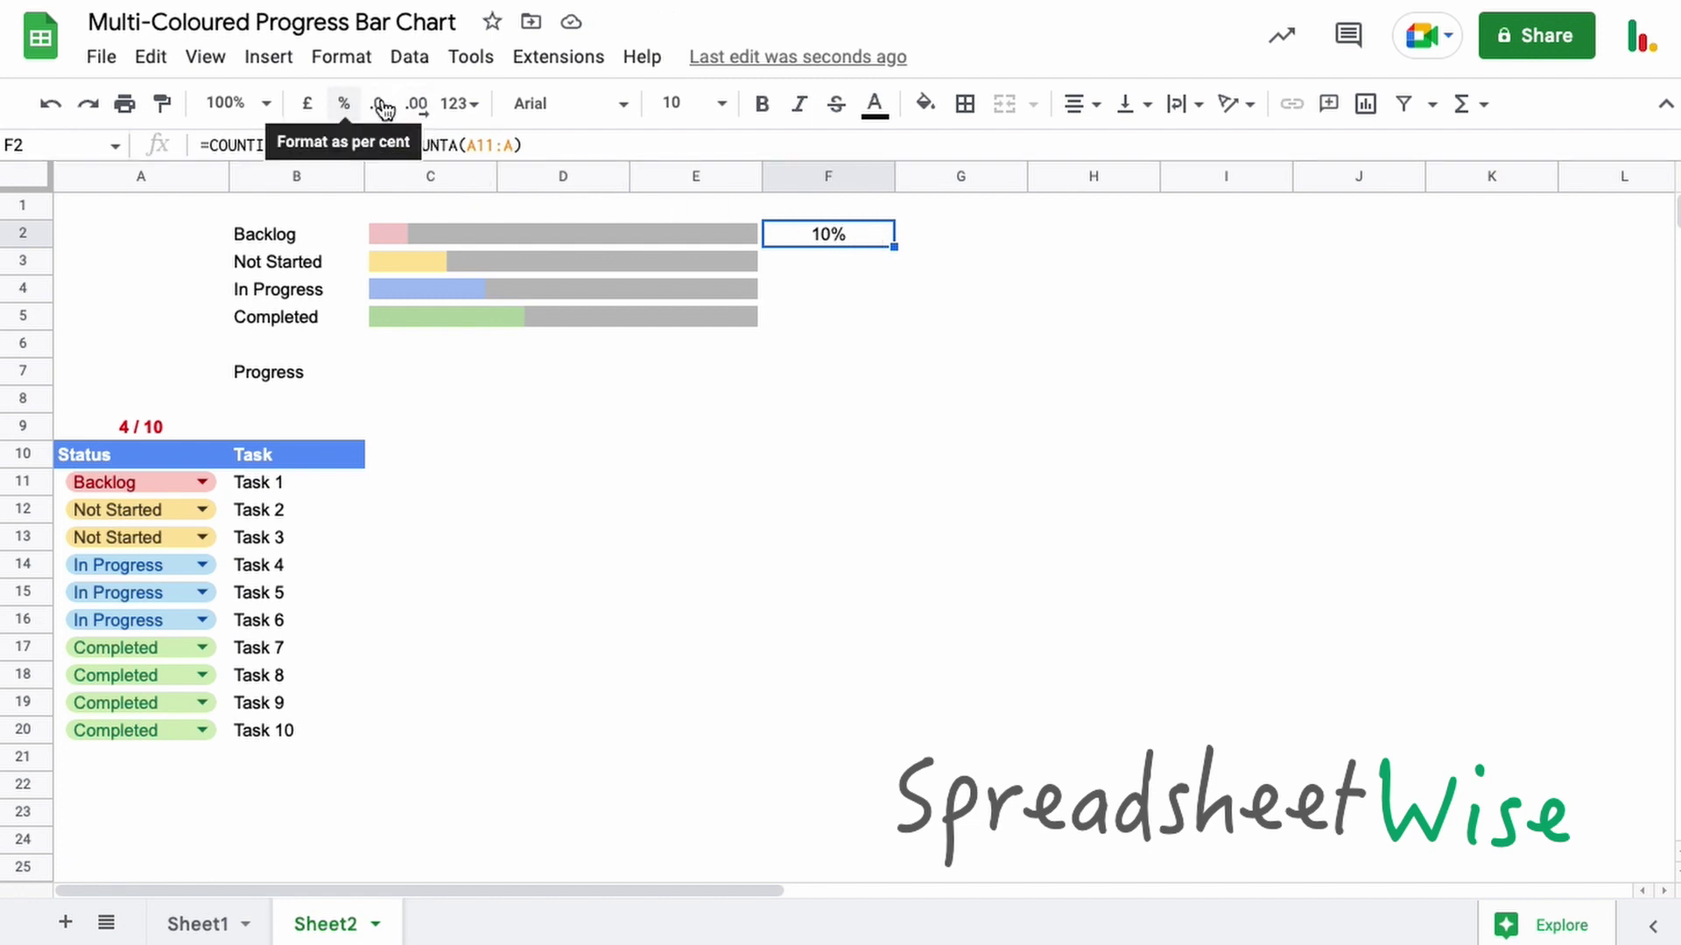
Step: Reset the number format of F2, then format it as a percentage without decimal places
click(457, 103)
click(516, 149)
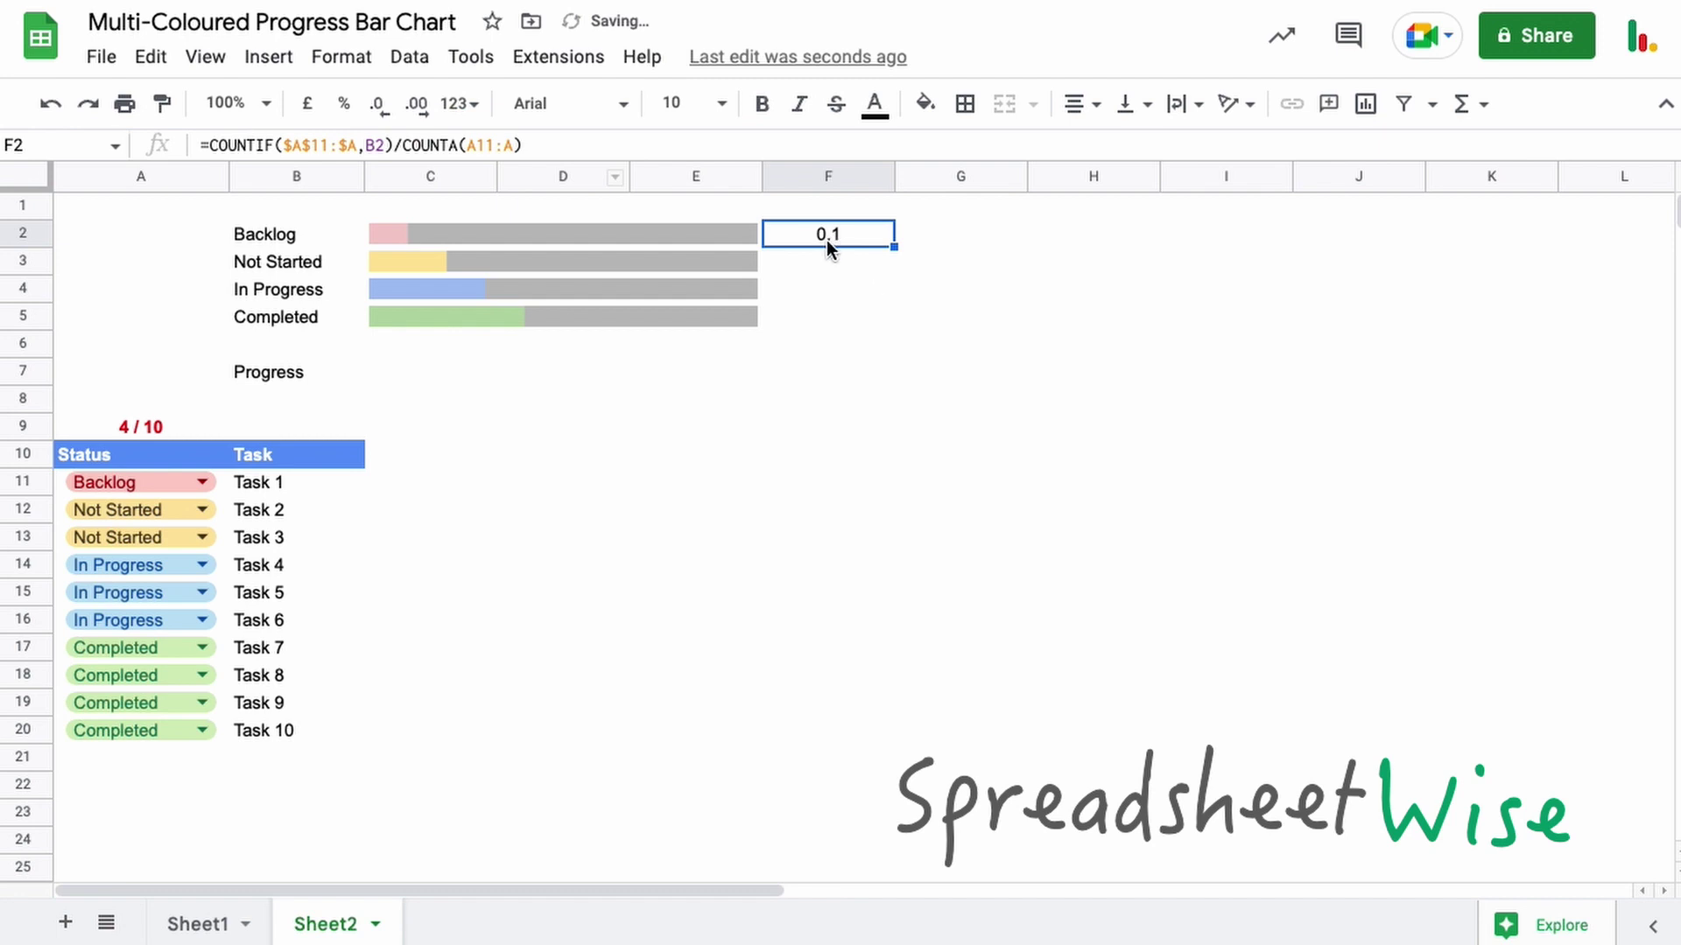
click(343, 103)
click(379, 105)
click(379, 105)
Step: In the F2 formula, make the COUNTA range absolute as $A$11:$A and lock only the criterion's column as $B2
double_click(871, 244)
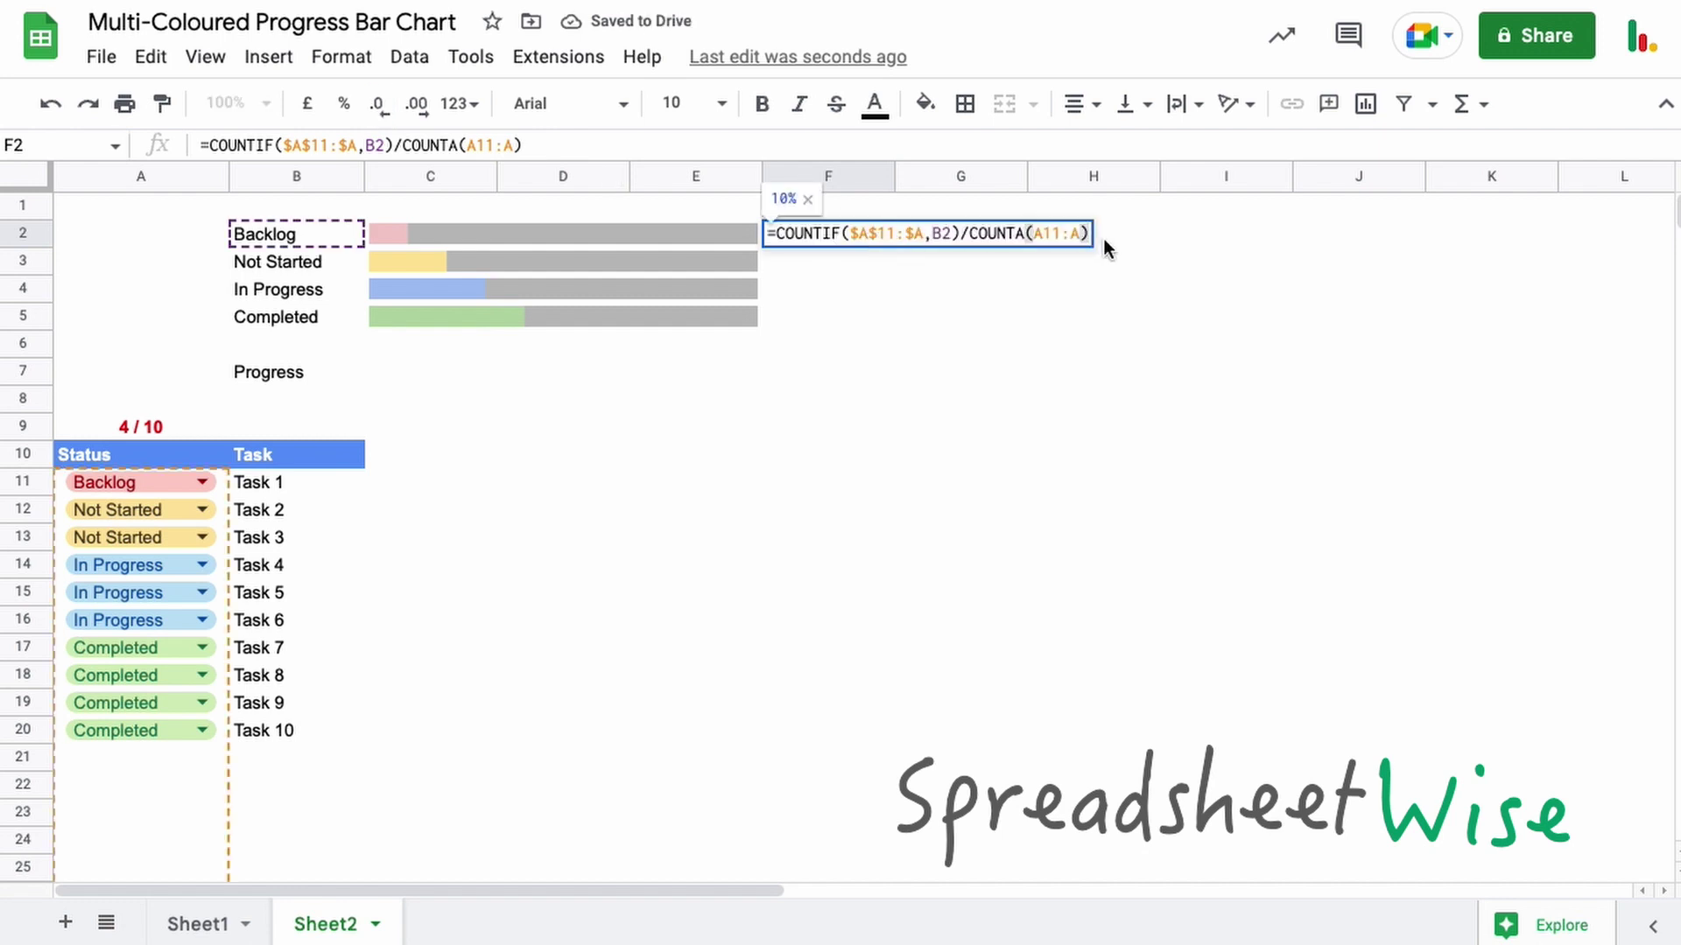
click(1043, 233)
key(F4)
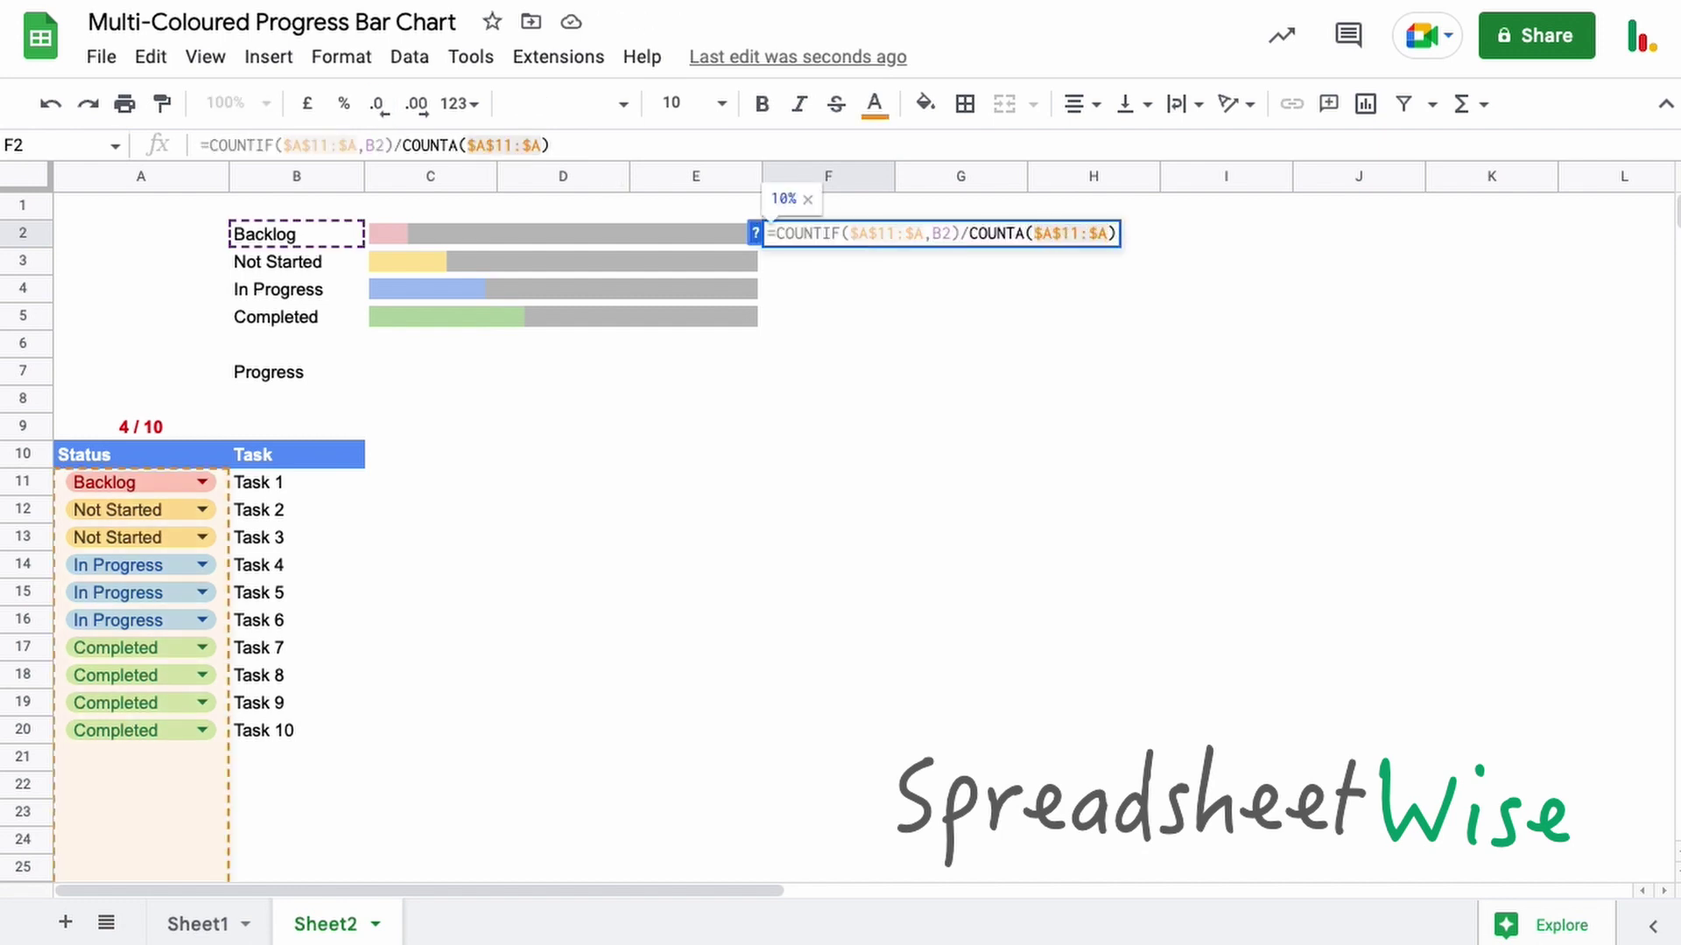
click(940, 234)
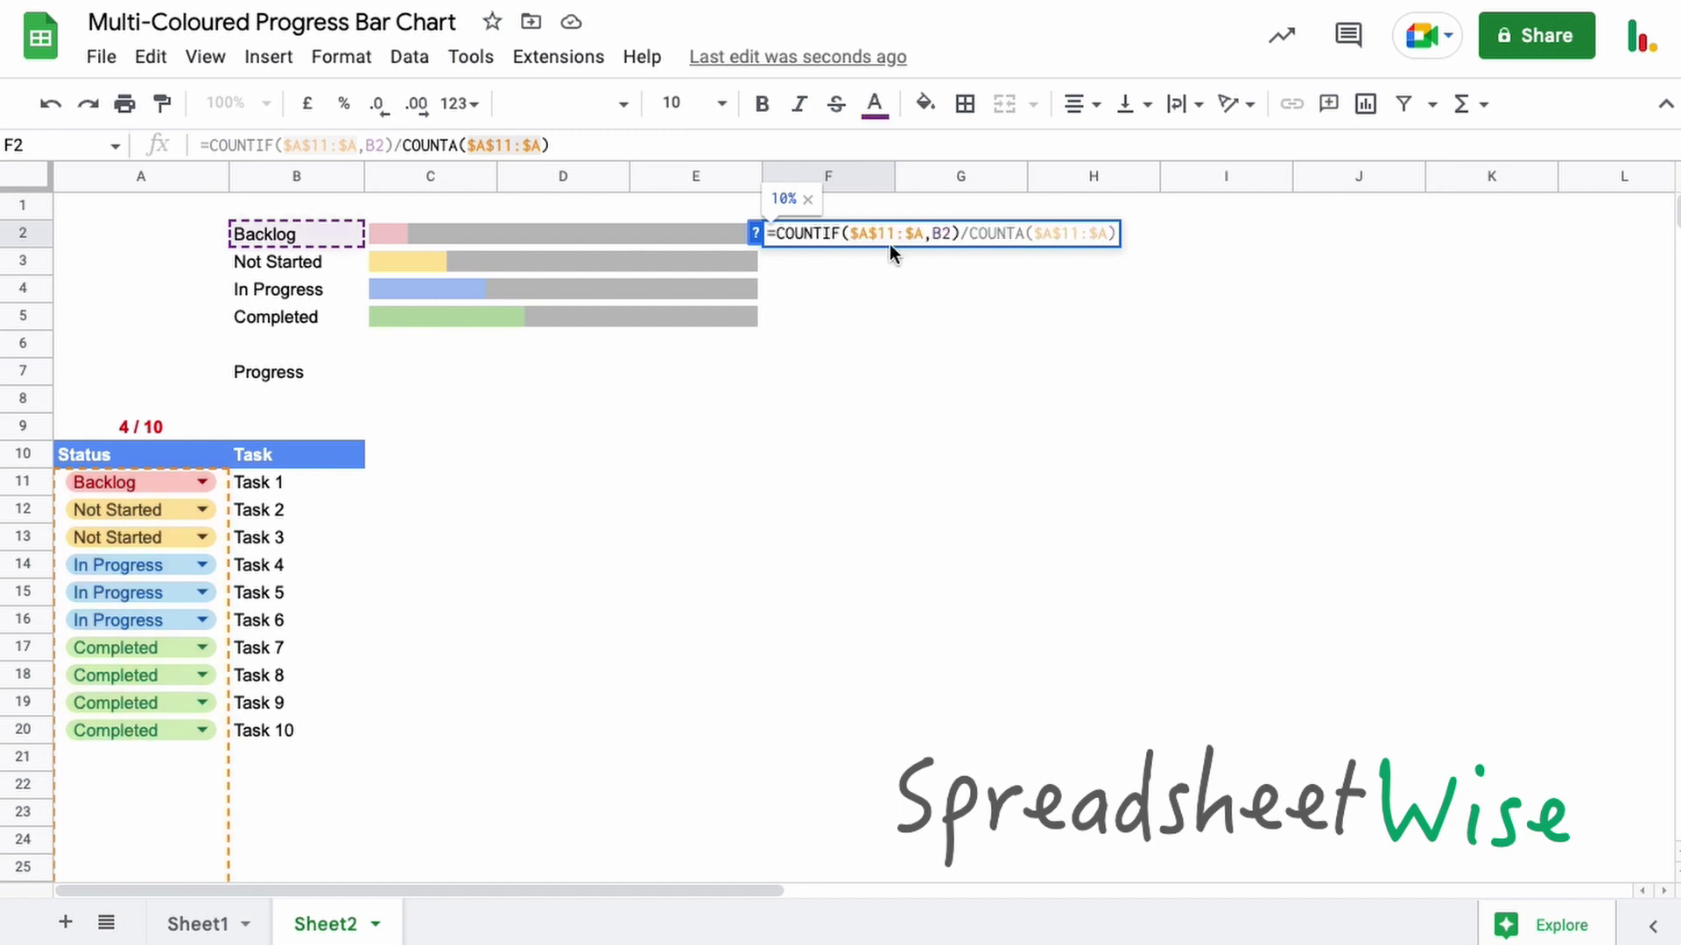
key(F4)
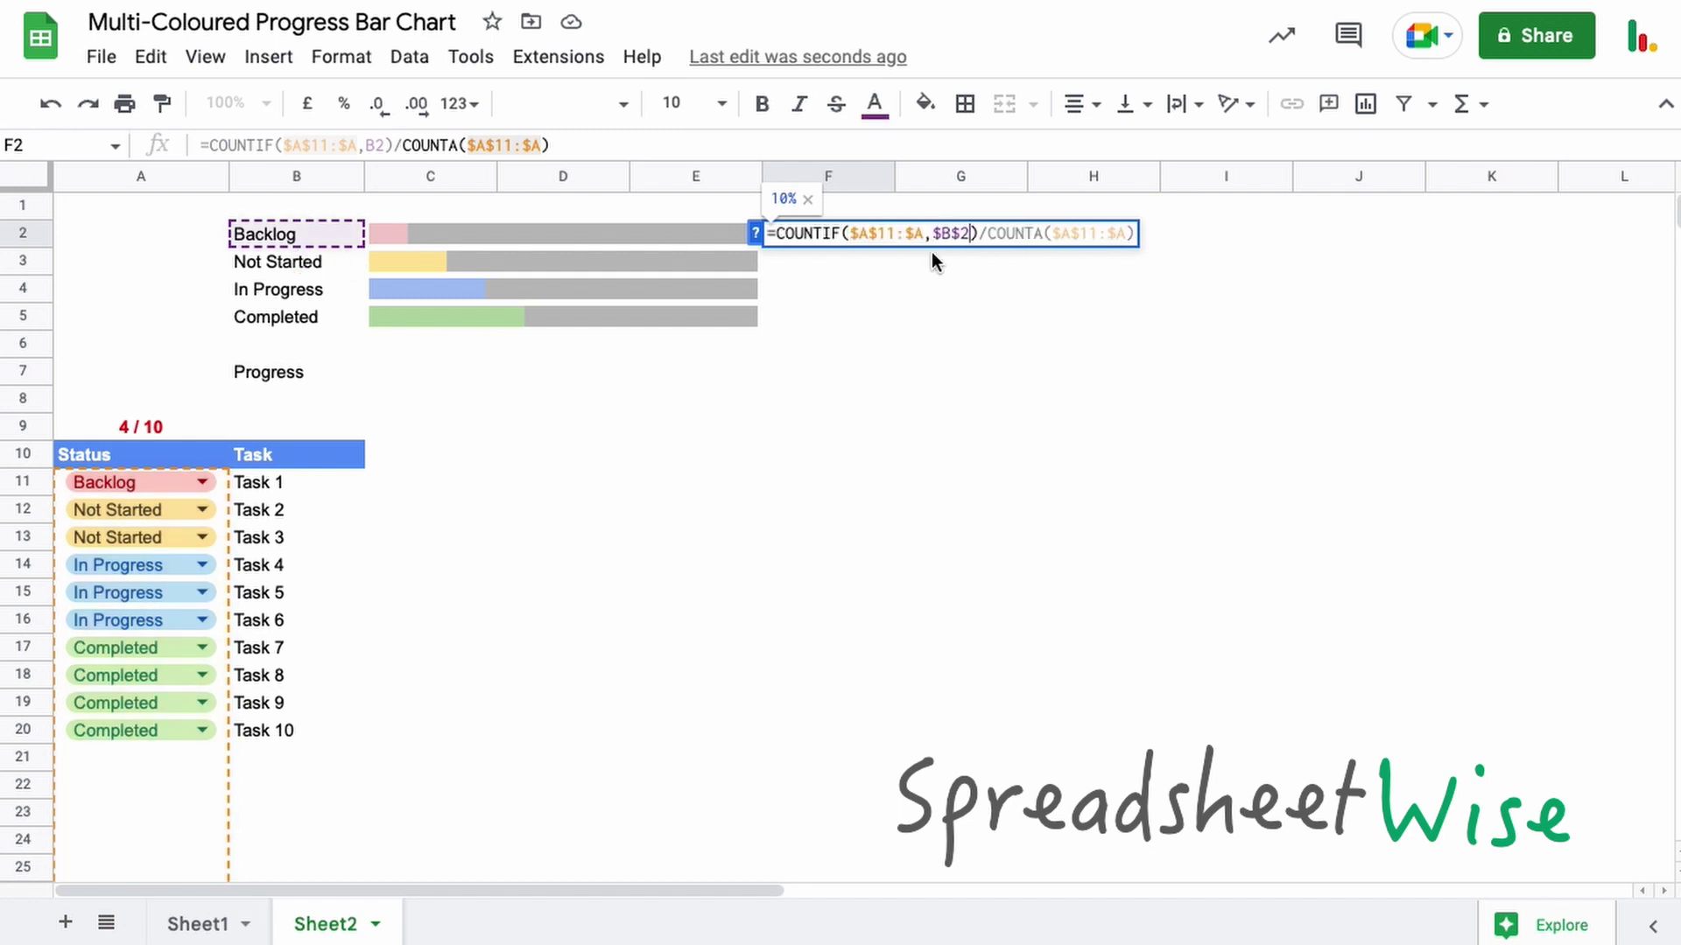
key(F4)
key(F4)
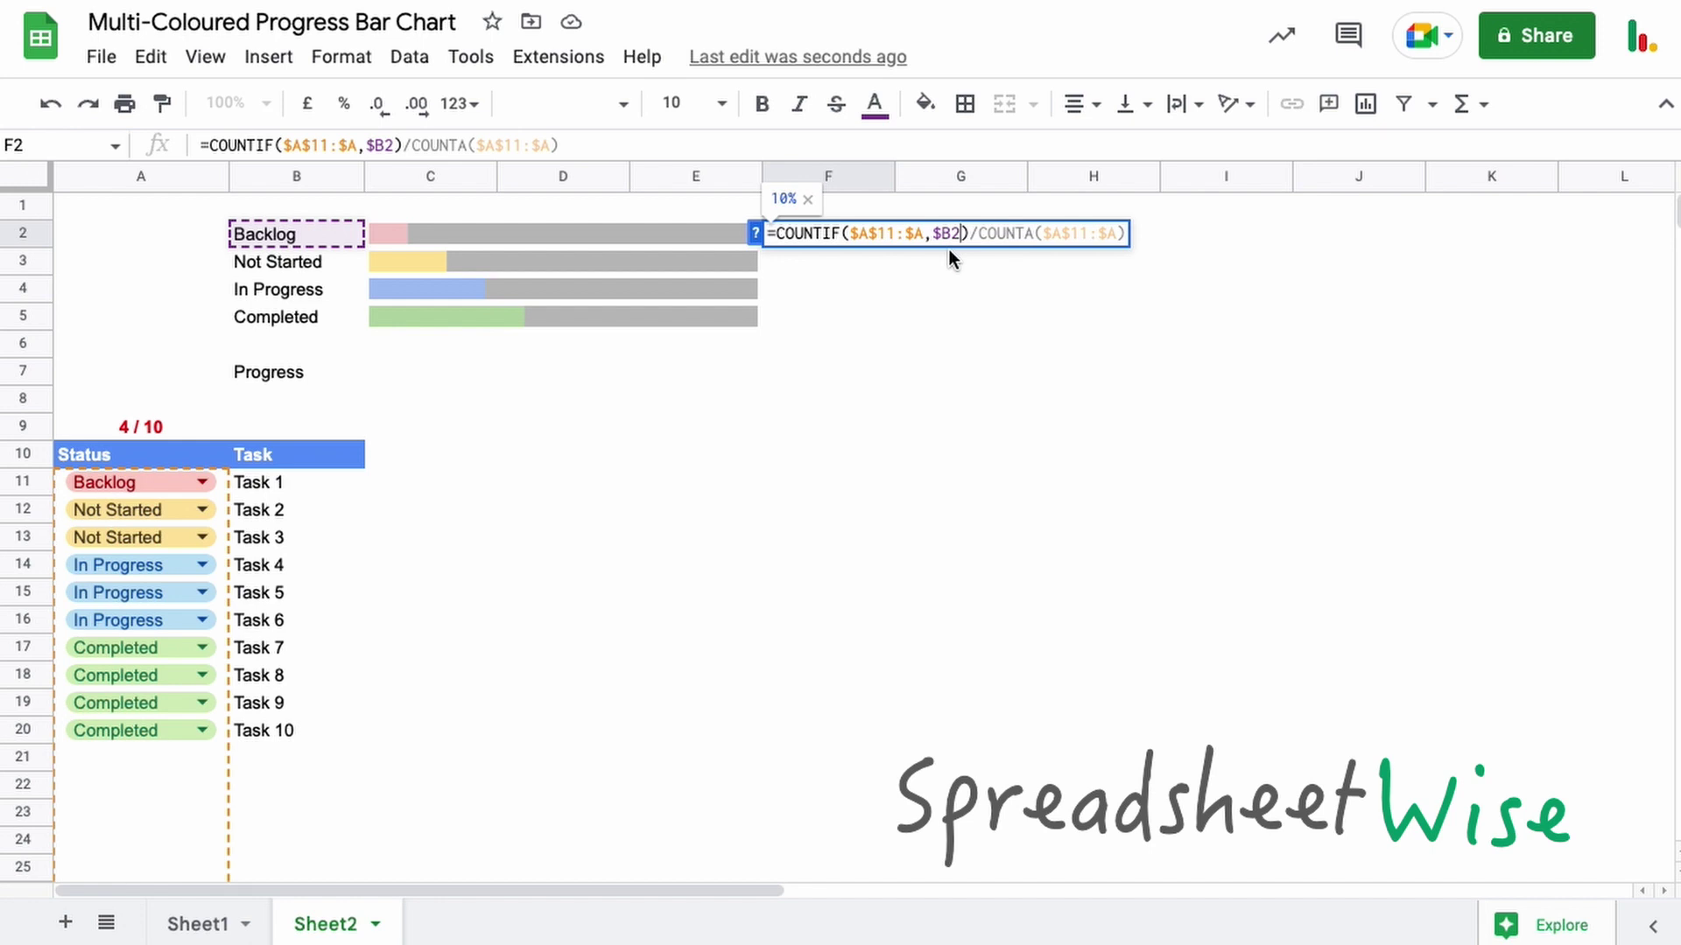
key(Return)
Step: Fill the F2 percentage formula down to F5 and check the references in the Completed row's copy
key(Up)
drag(894, 247, 880, 313)
click(881, 317)
key(F2)
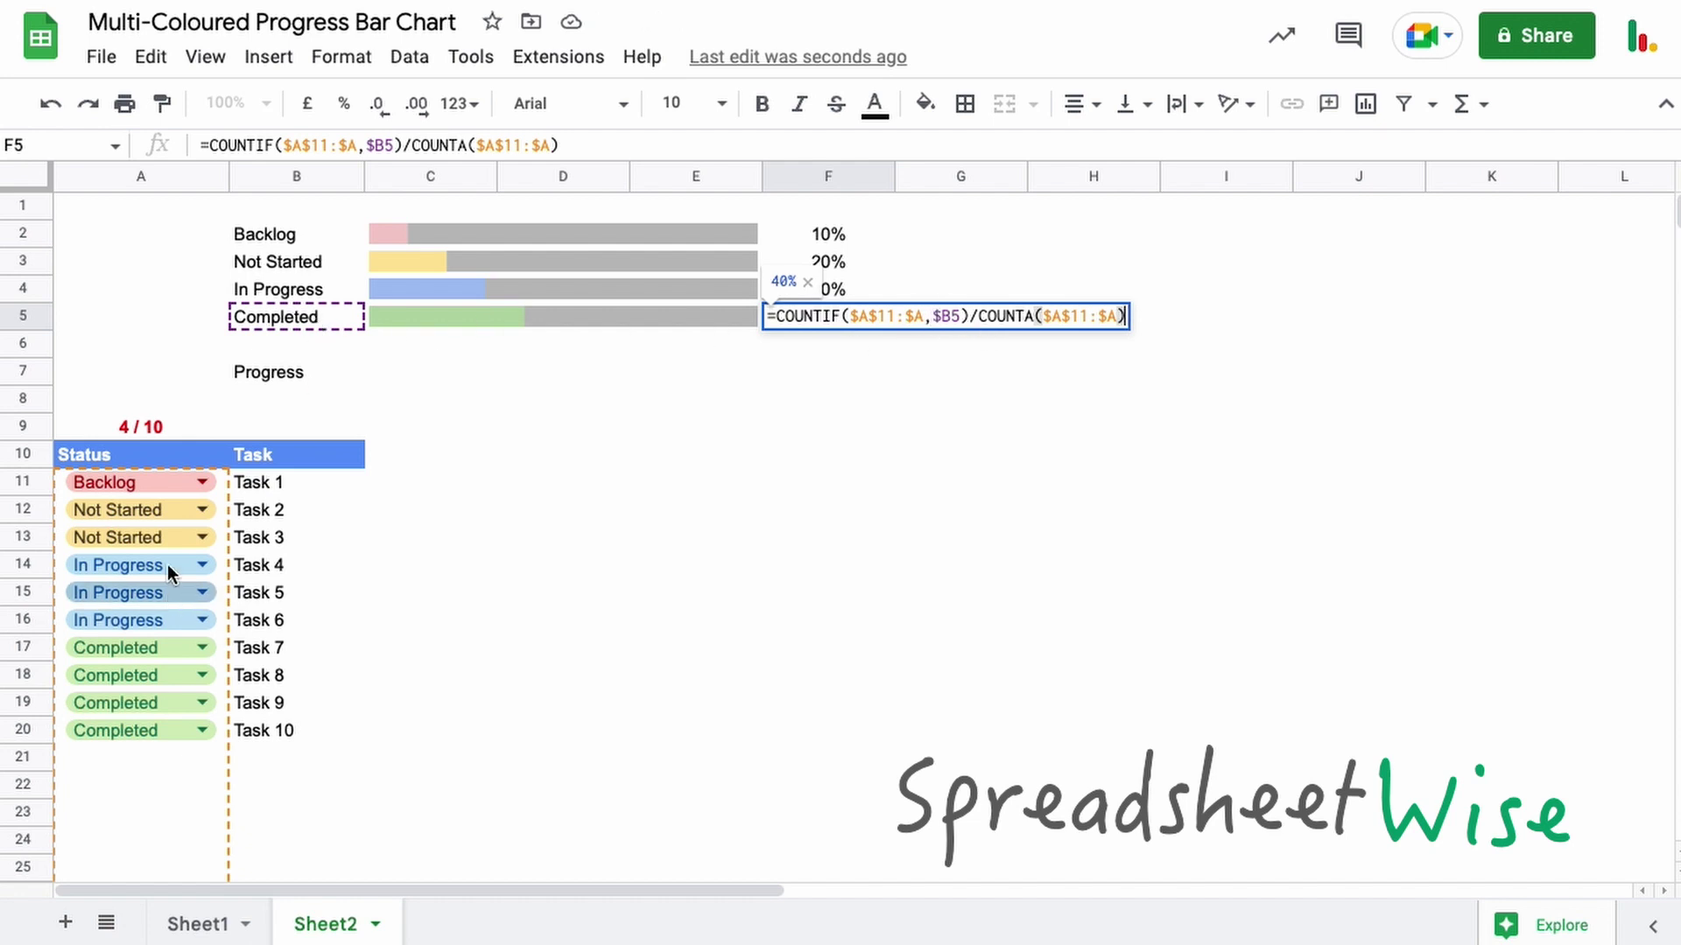
key(Escape)
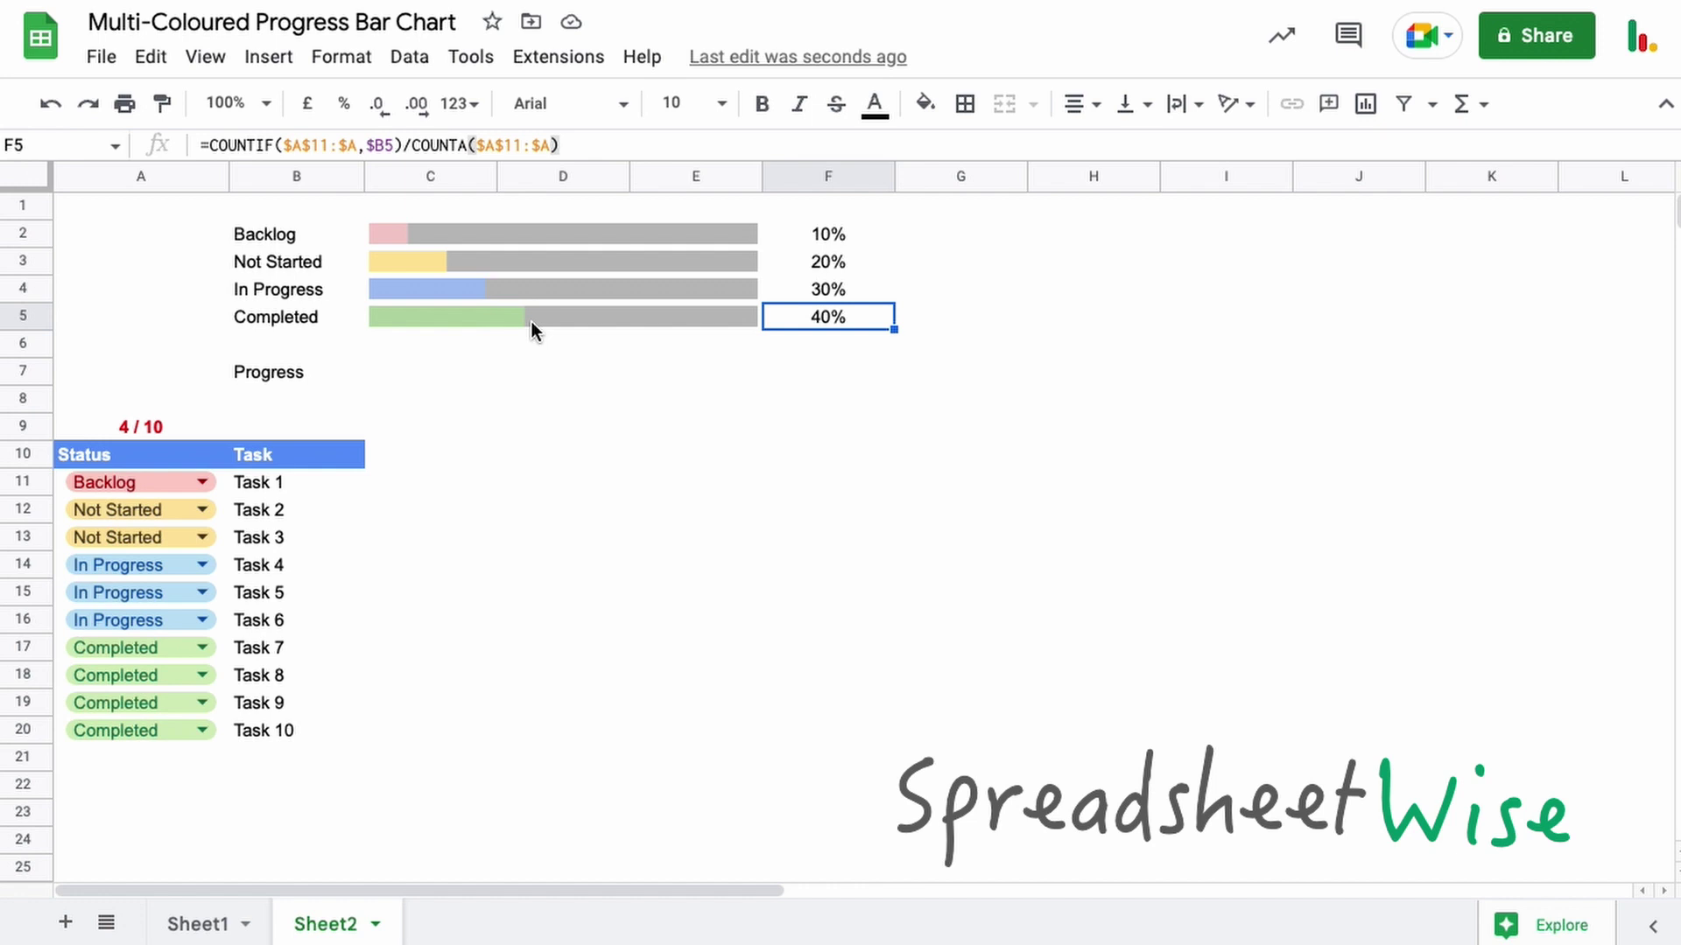
Step: In the merged cell C7:E7 beside Progress, start a REPT formula that repeats CHAR(128994)
drag(744, 373, 408, 375)
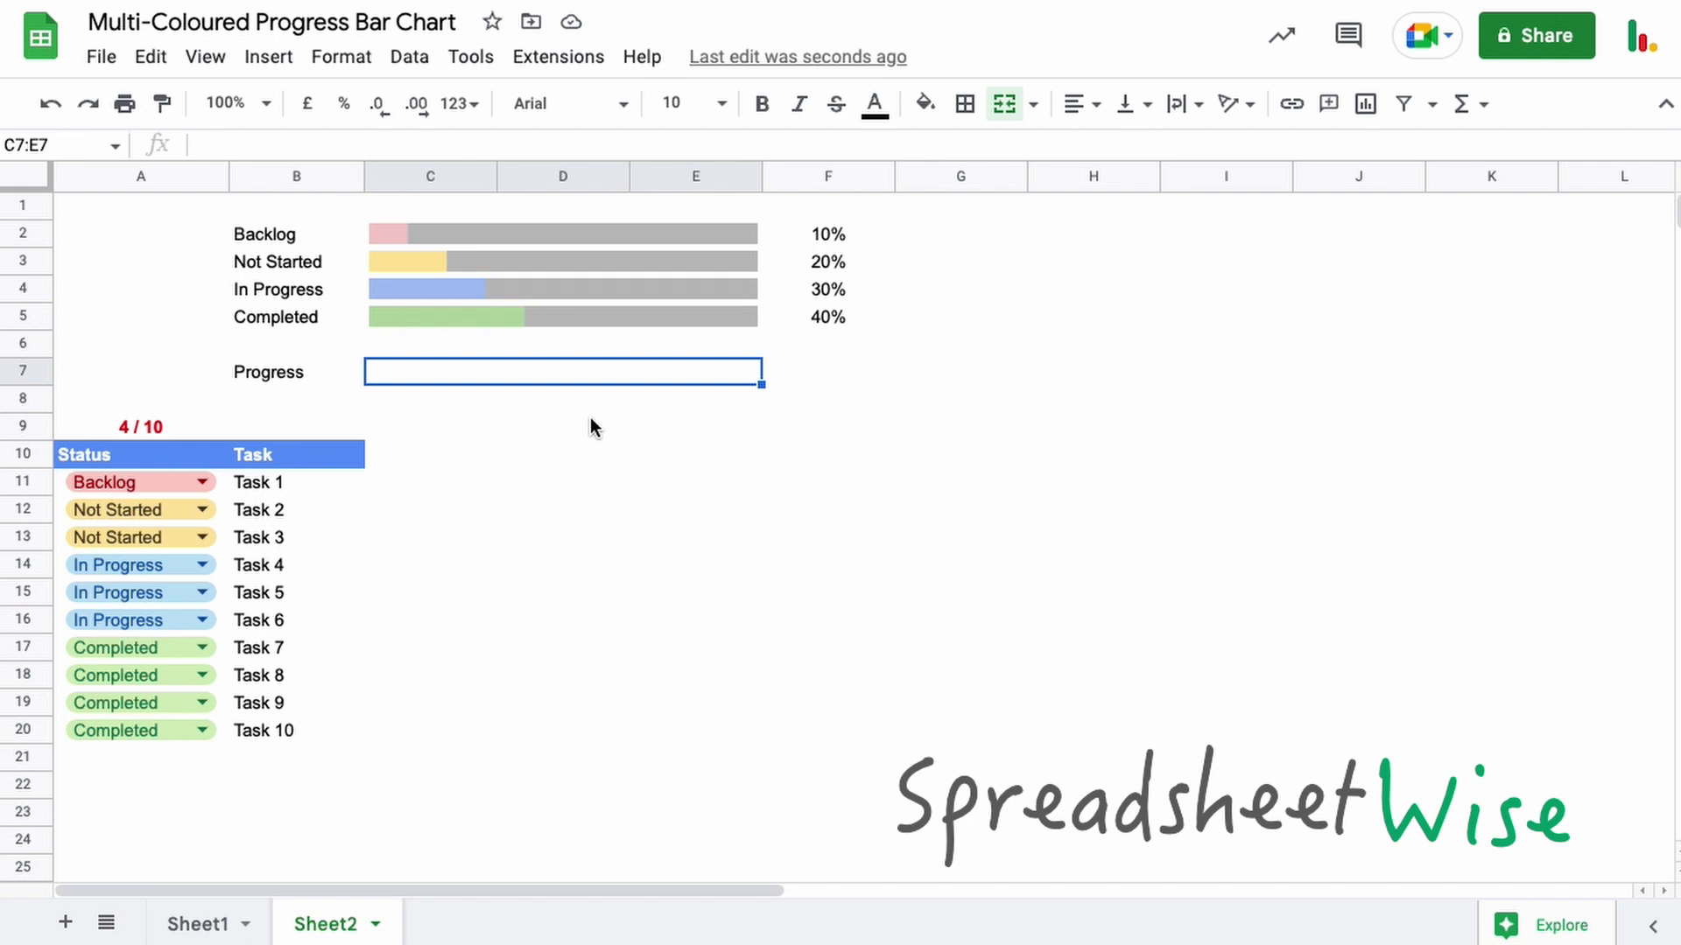
text(=rep)
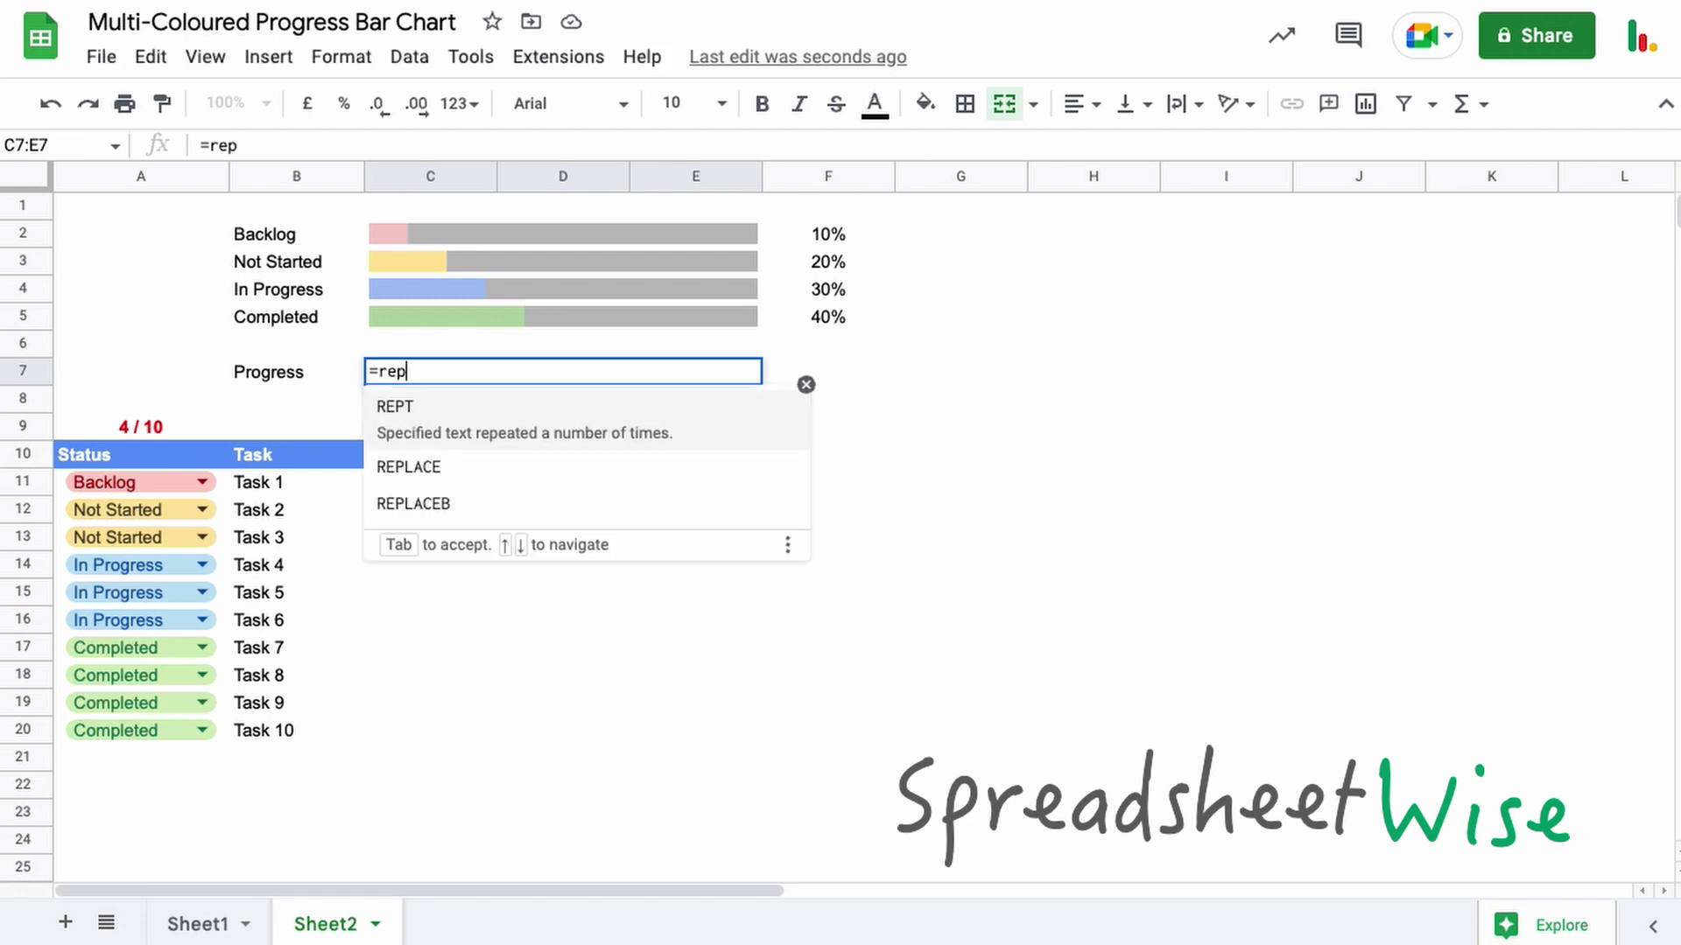
key(Tab)
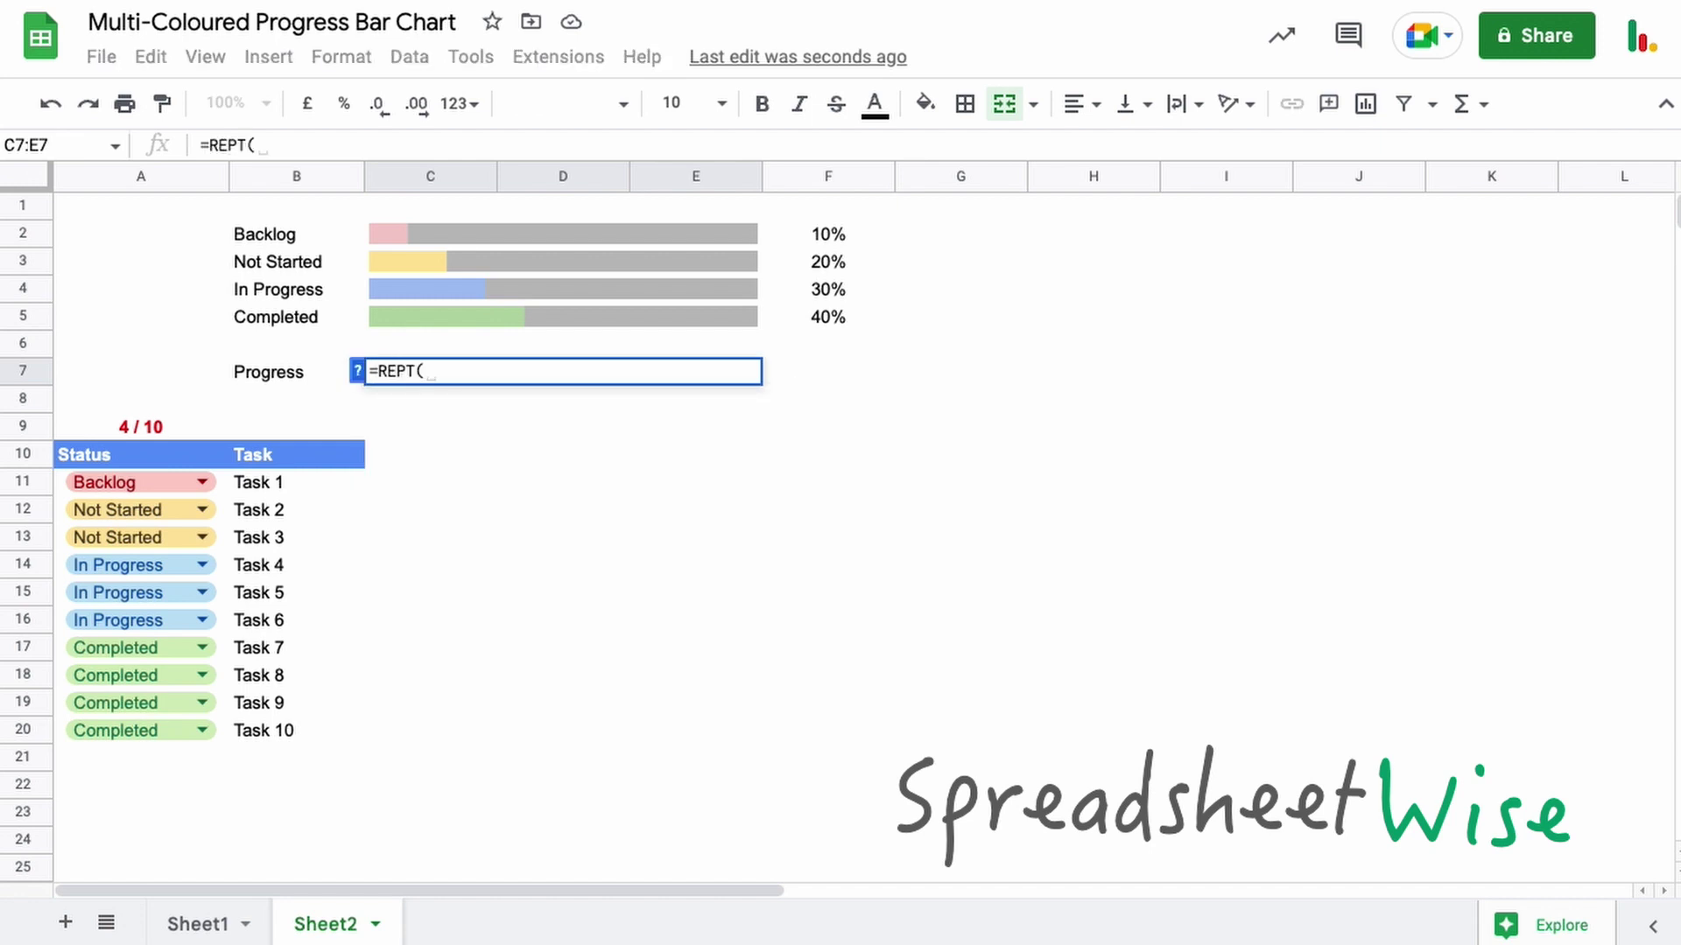
text(ch)
key(Tab)
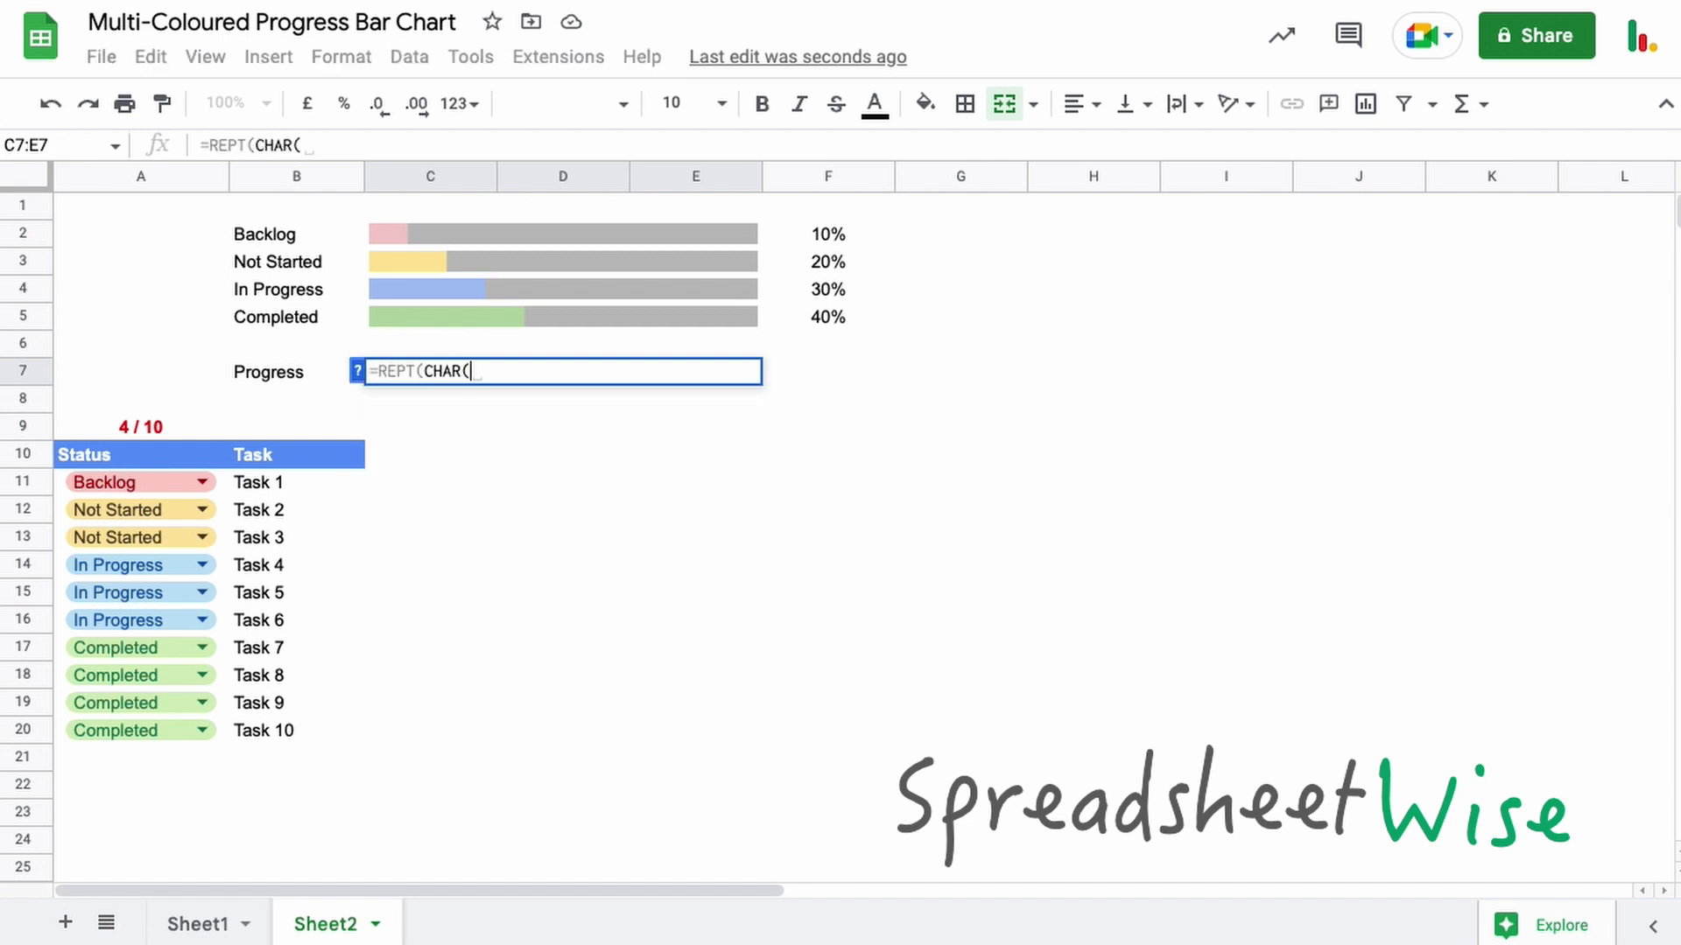
text(128994)
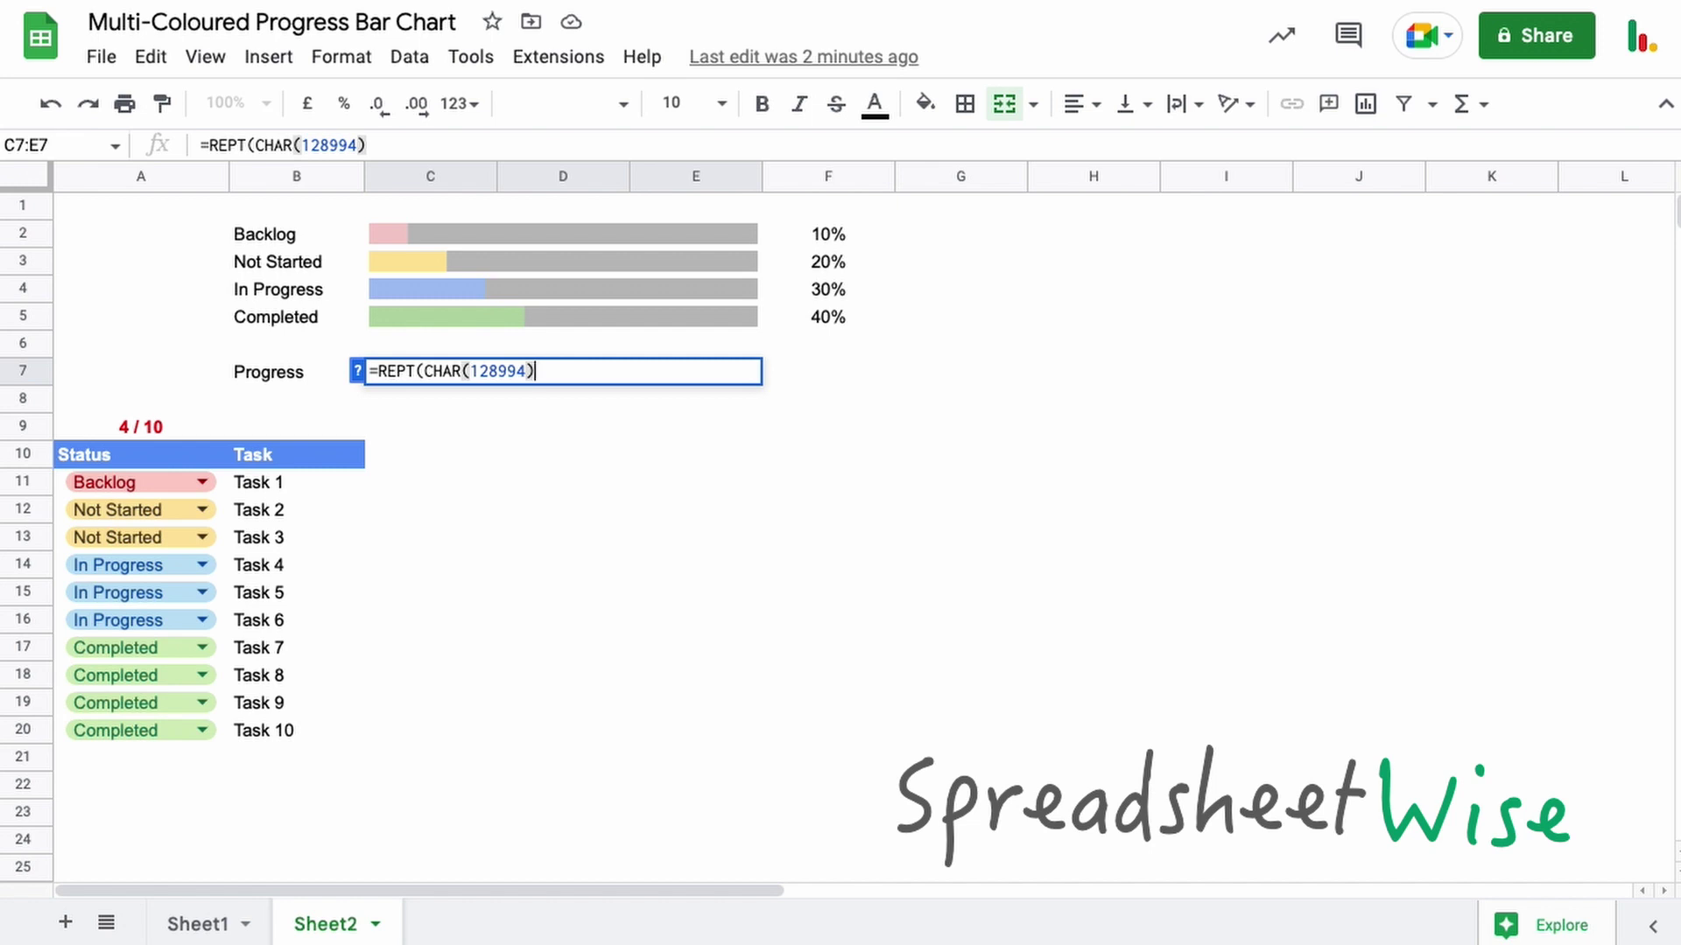
text(),)
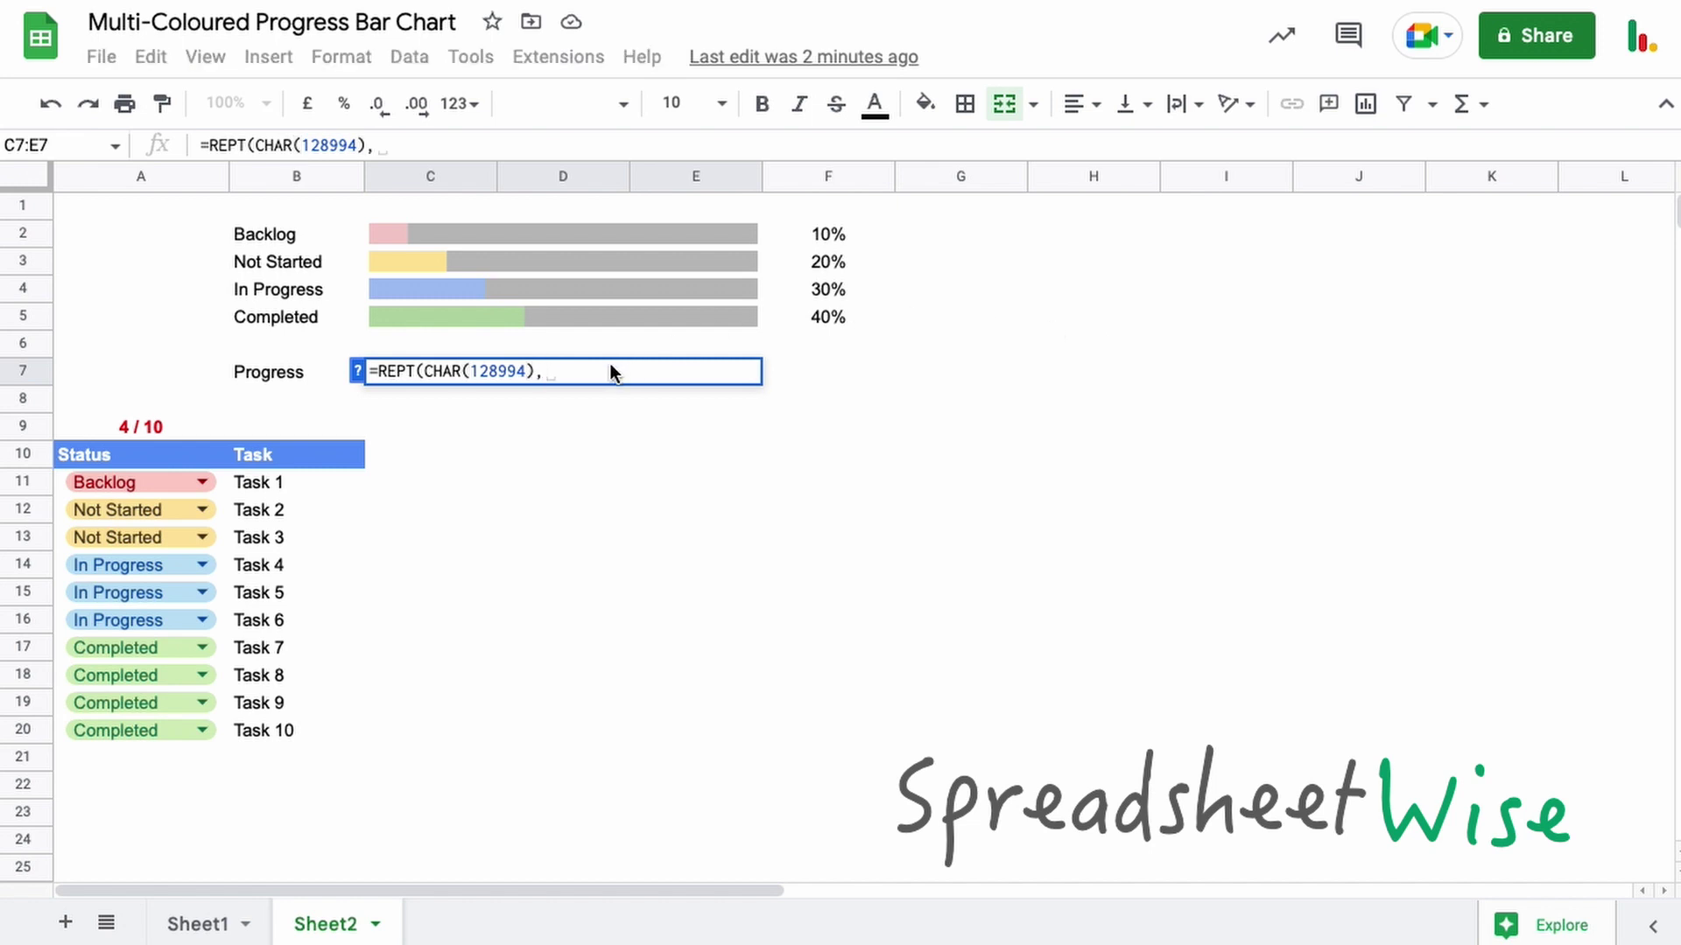
Step: Set the REPT repeat count to COUNTIF(A11:A,B5) for the Completed status and close the function
key(BackSpace)
text(count)
key(Down)
key(Down)
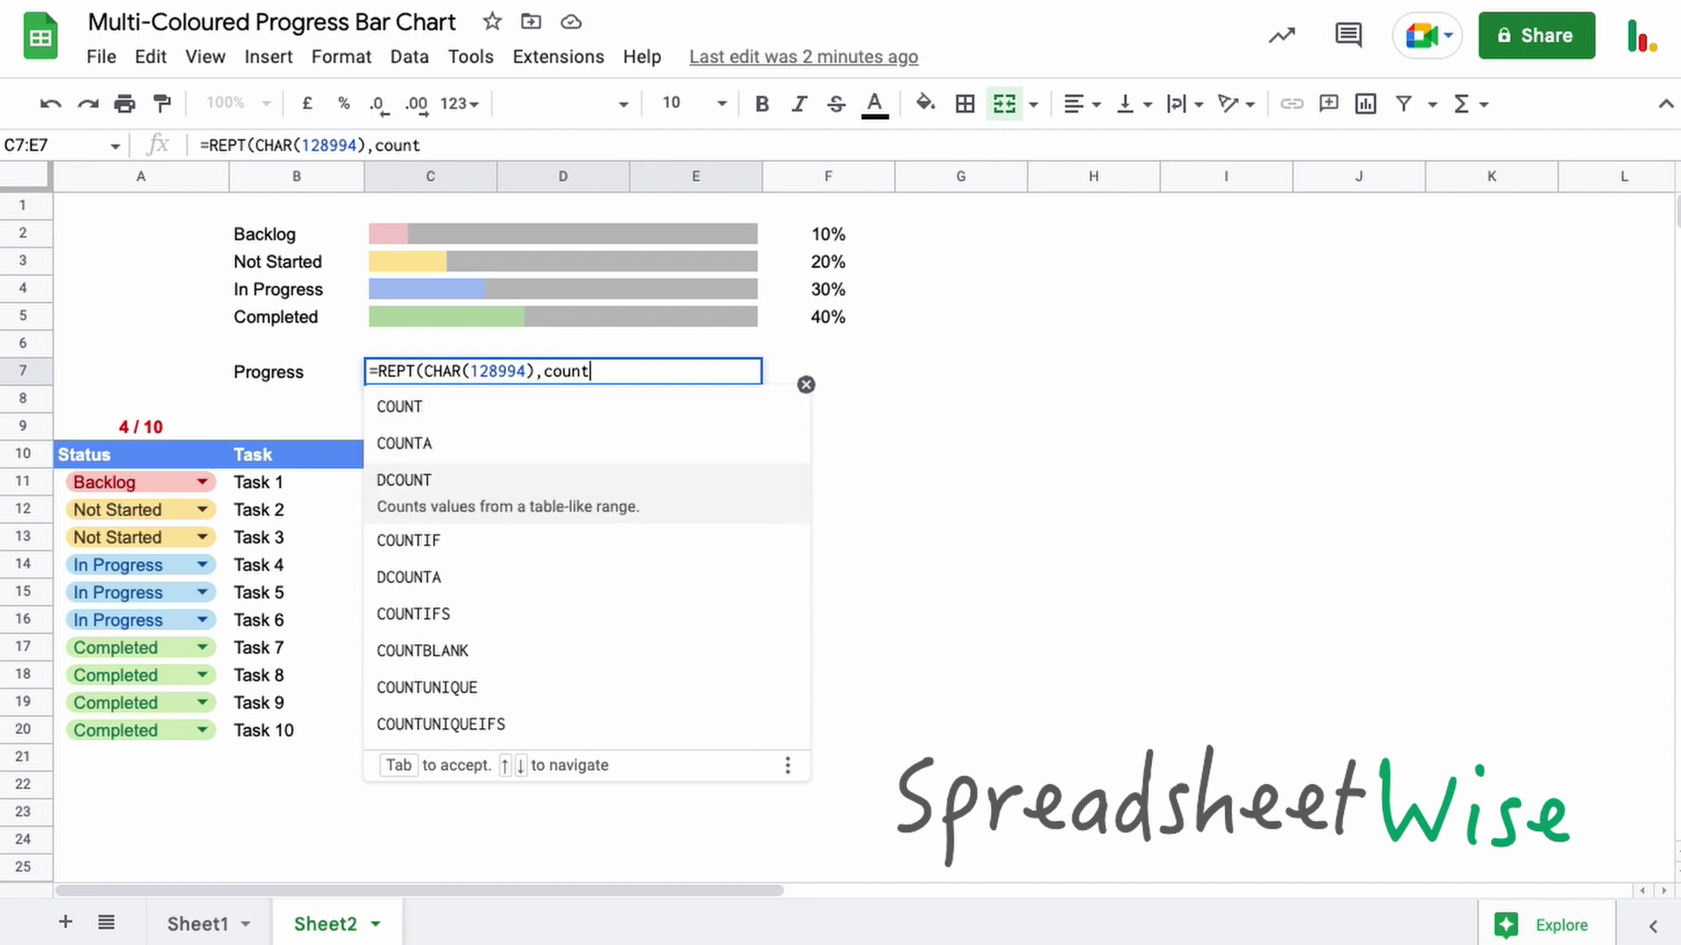
key(Down)
key(Tab)
drag(215, 483, 218, 522)
key(BackSpace)
key(BackSpace)
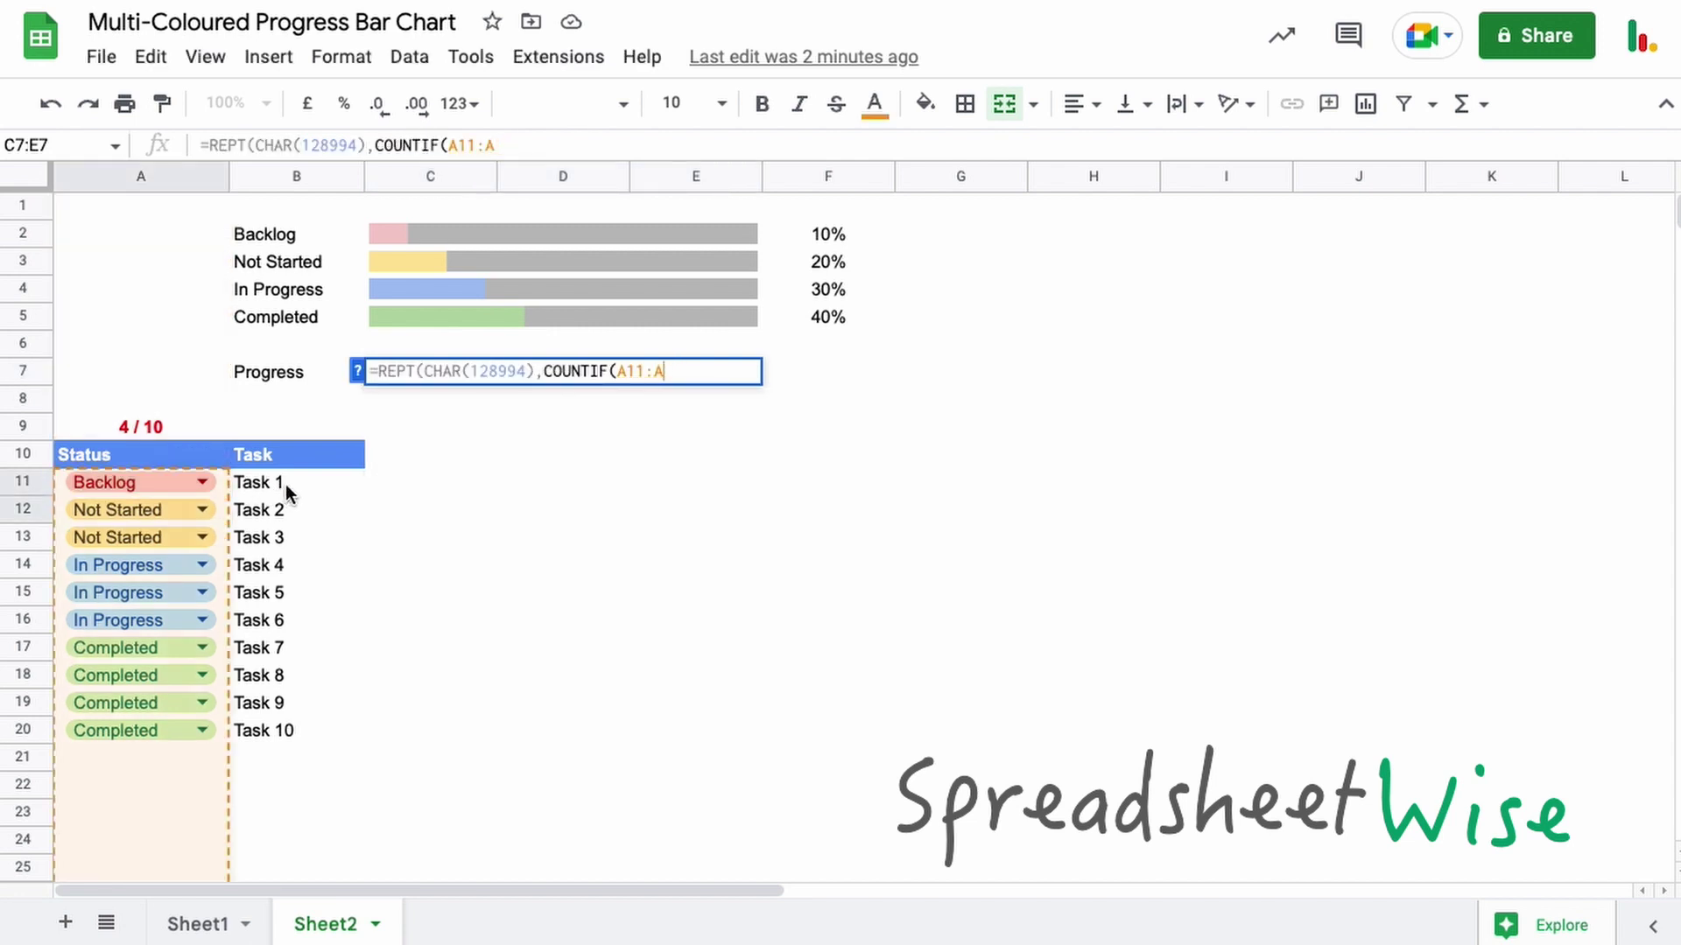
text(,)
click(302, 317)
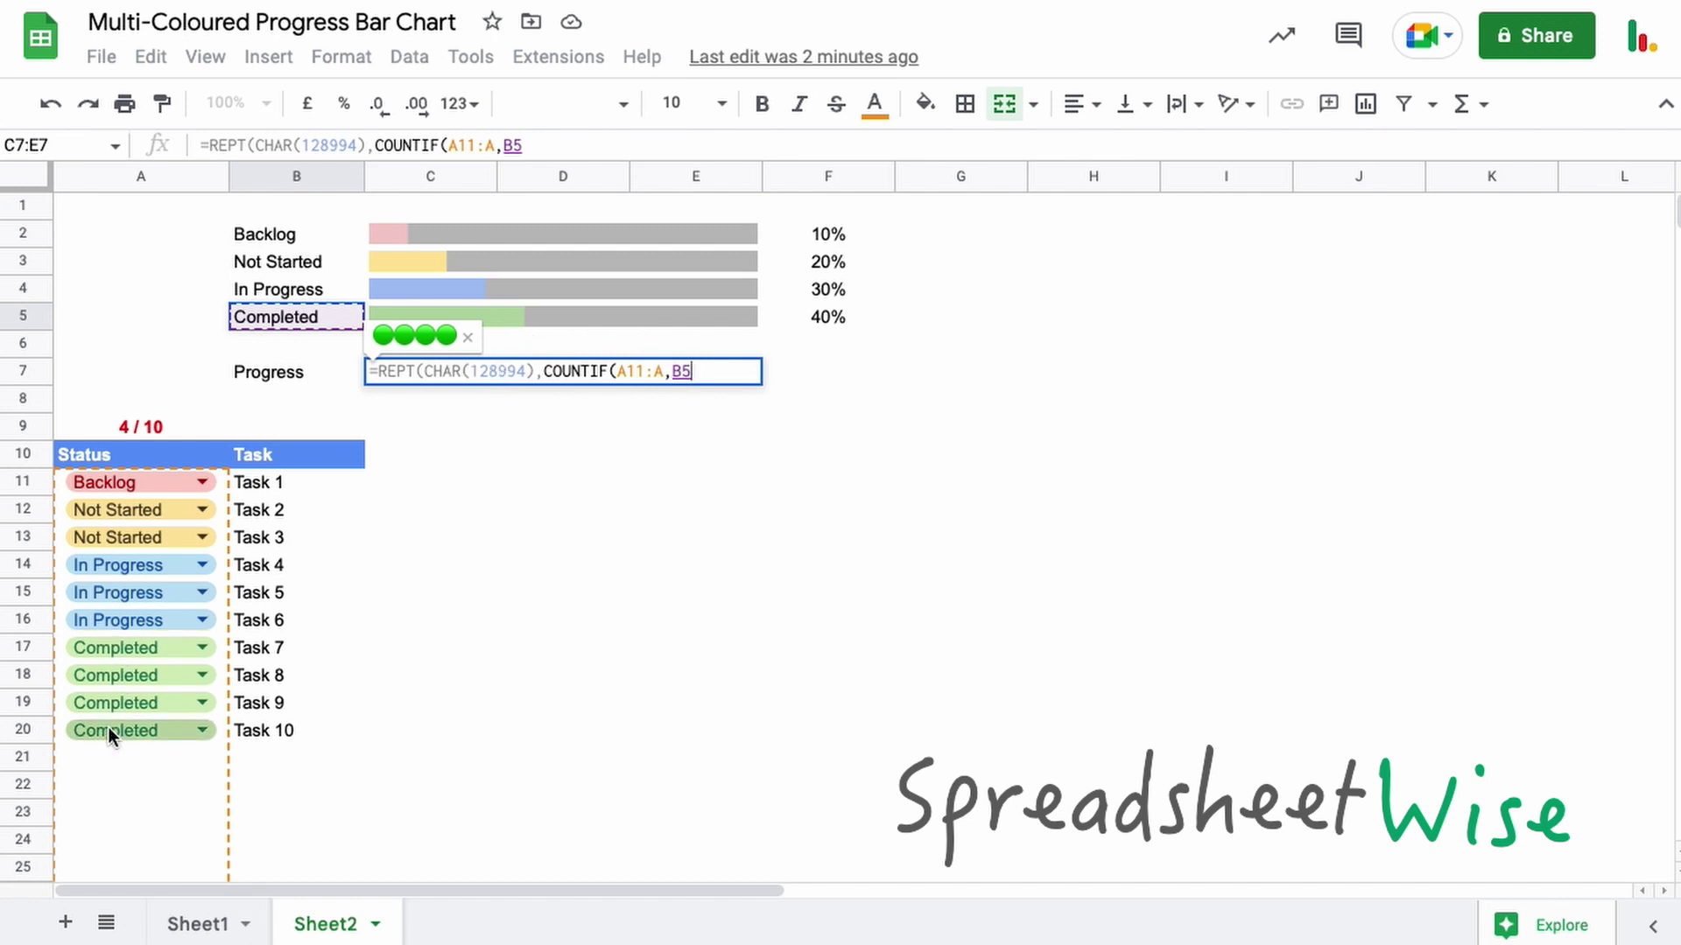
text()))
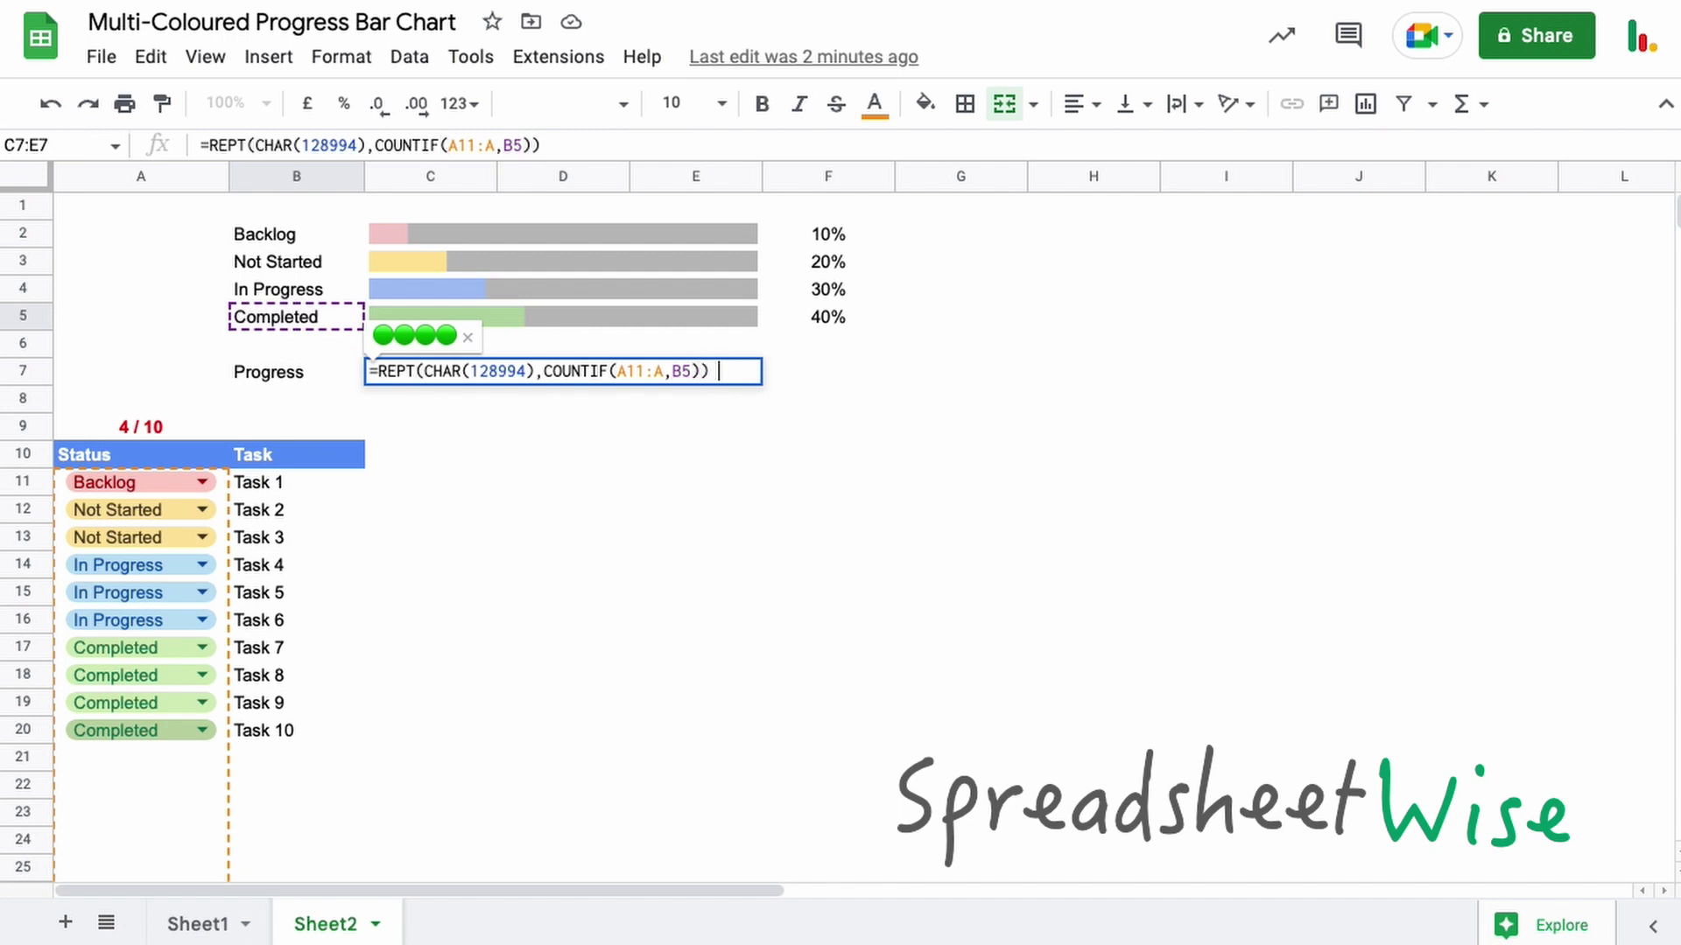
Step: Append a second REPT to the Progress formula with an ampersand, repeating CHAR(128309)
text( & )
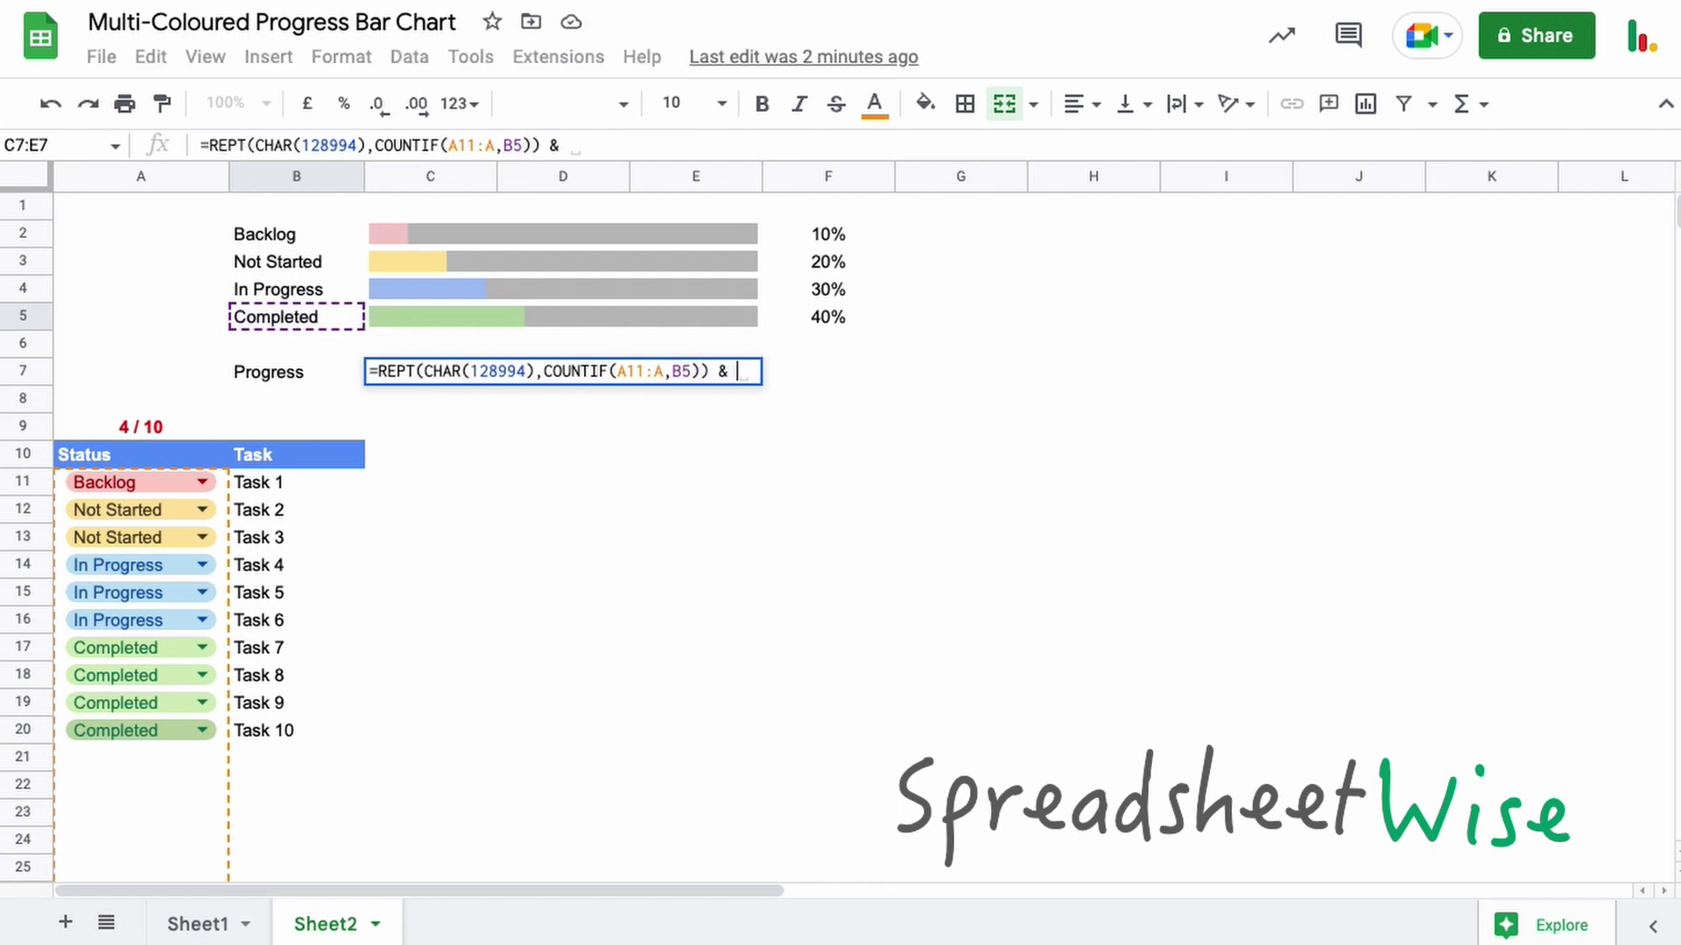
text(rep)
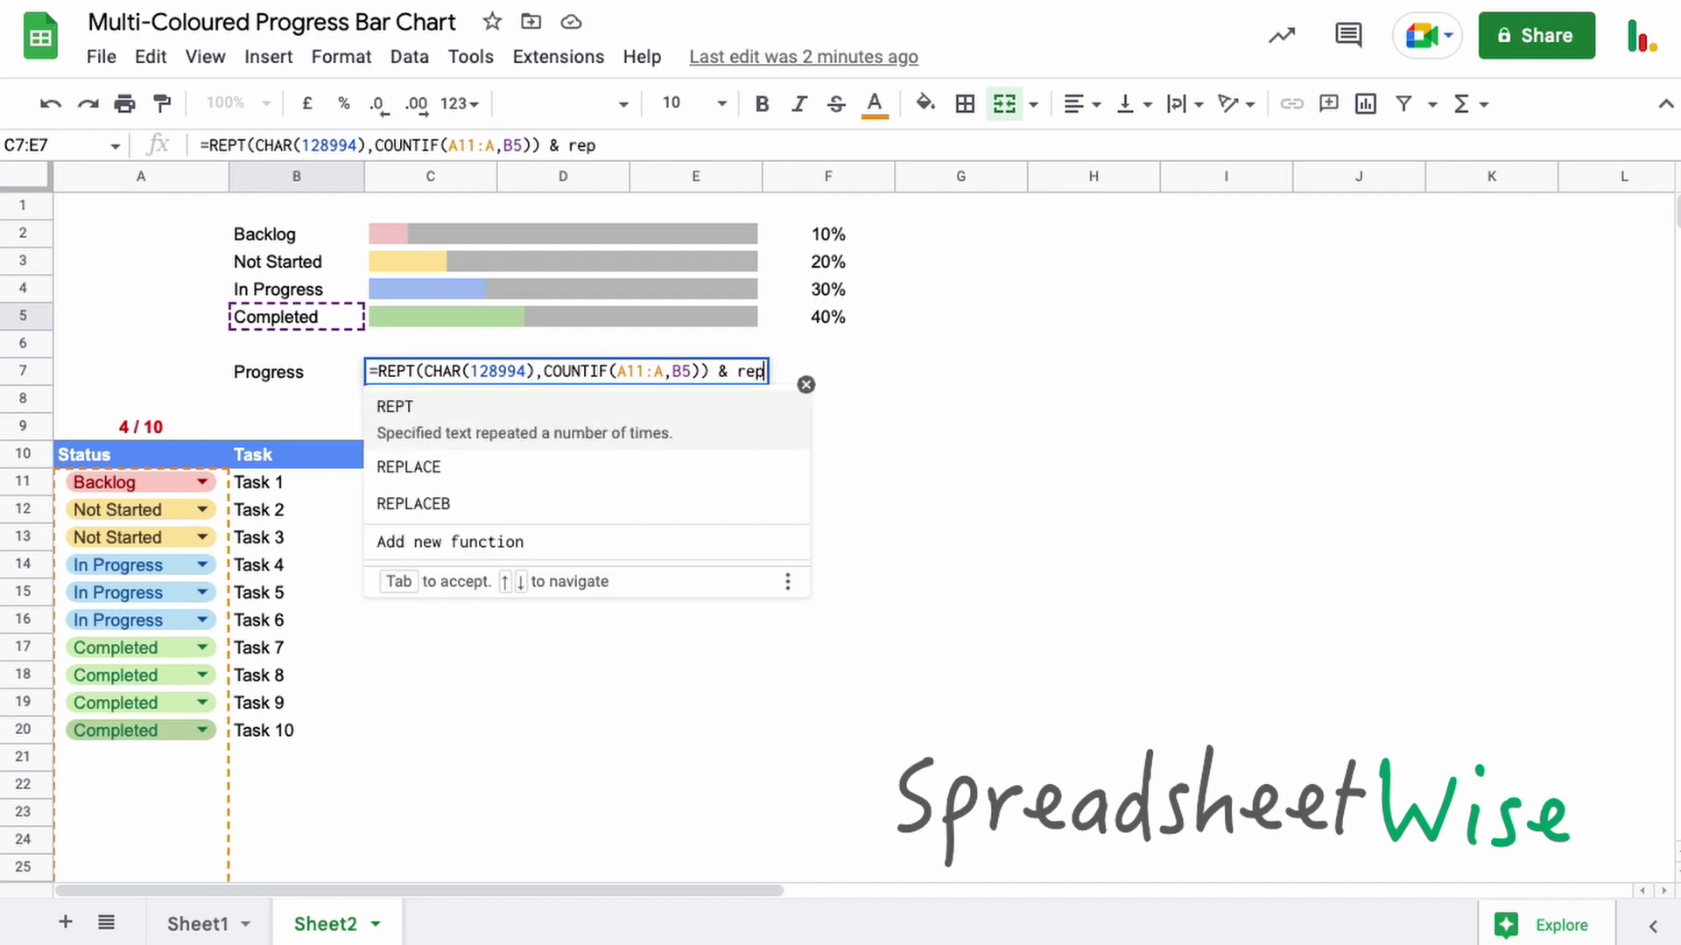
key(Tab)
text(char)
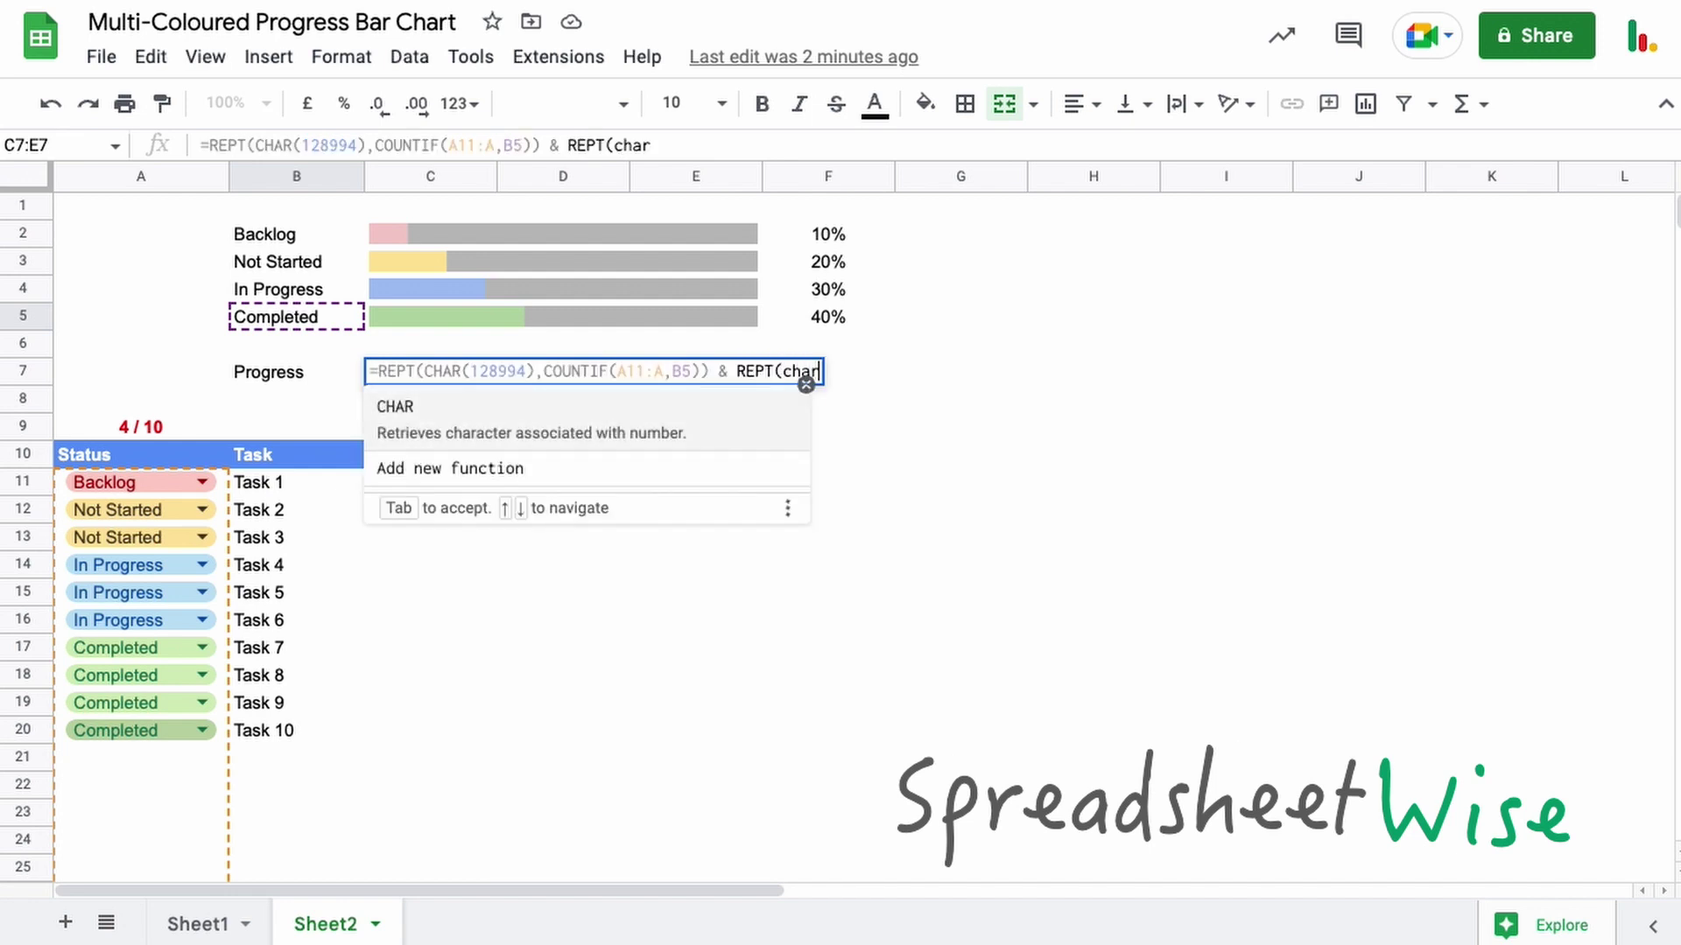
key(Tab)
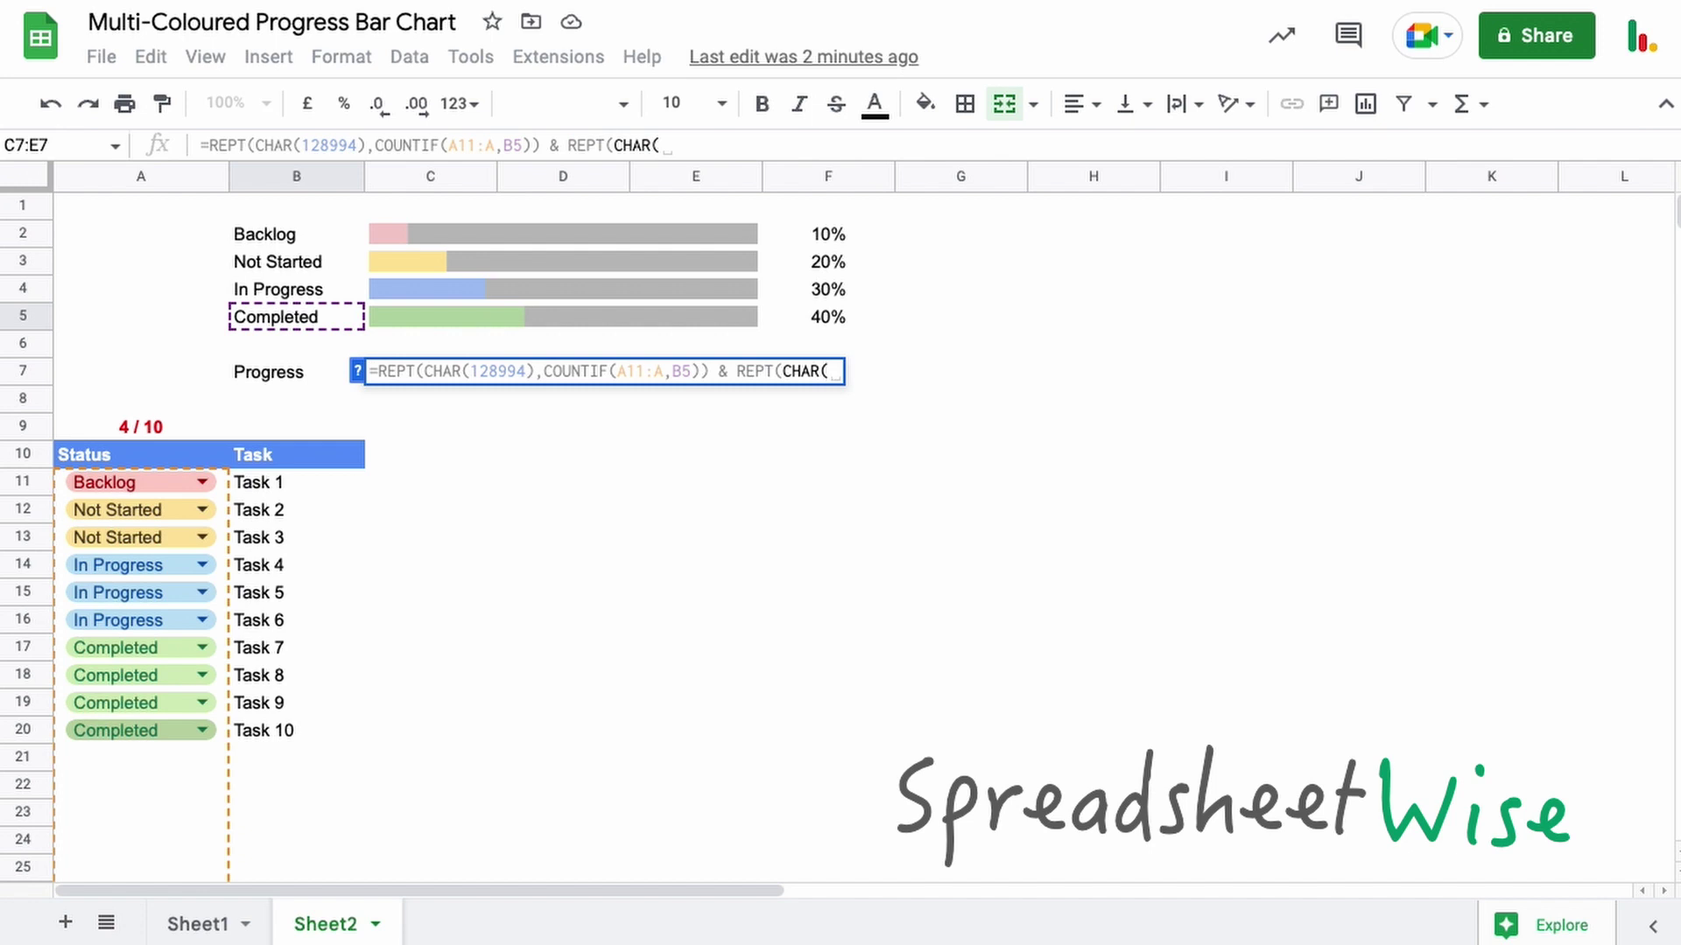
text(128309)
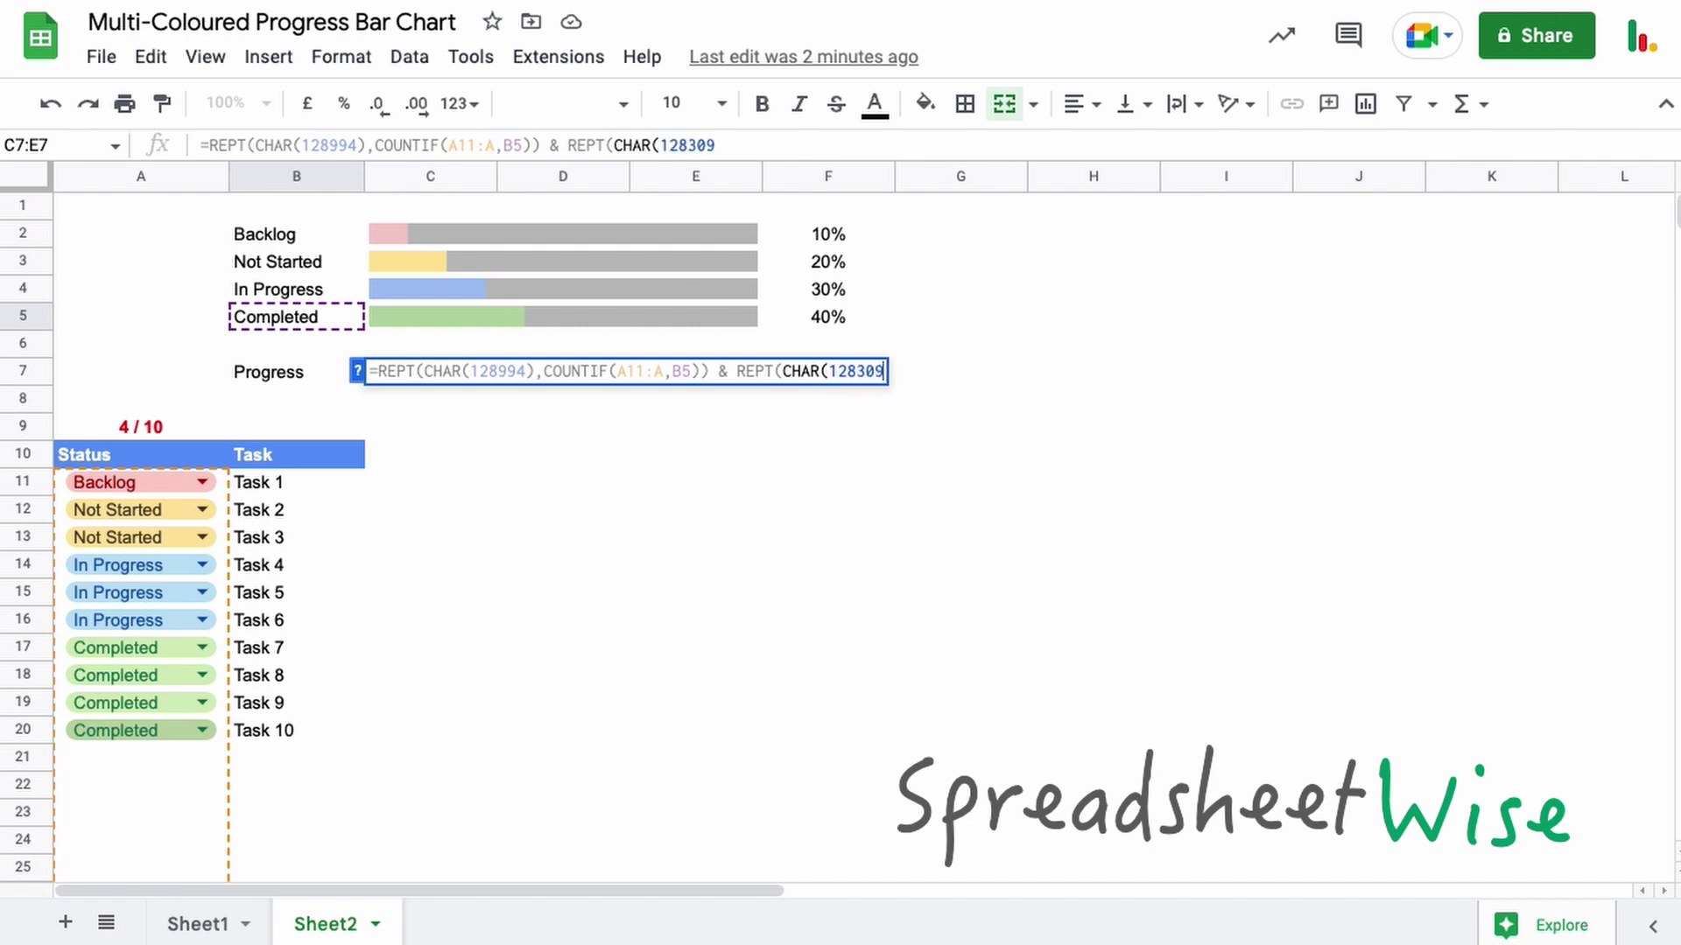
Step: Set the second REPT's count to COUNTIF(A11:A,B4) for the In Progress status, close it and add another ampersand
text(),coun)
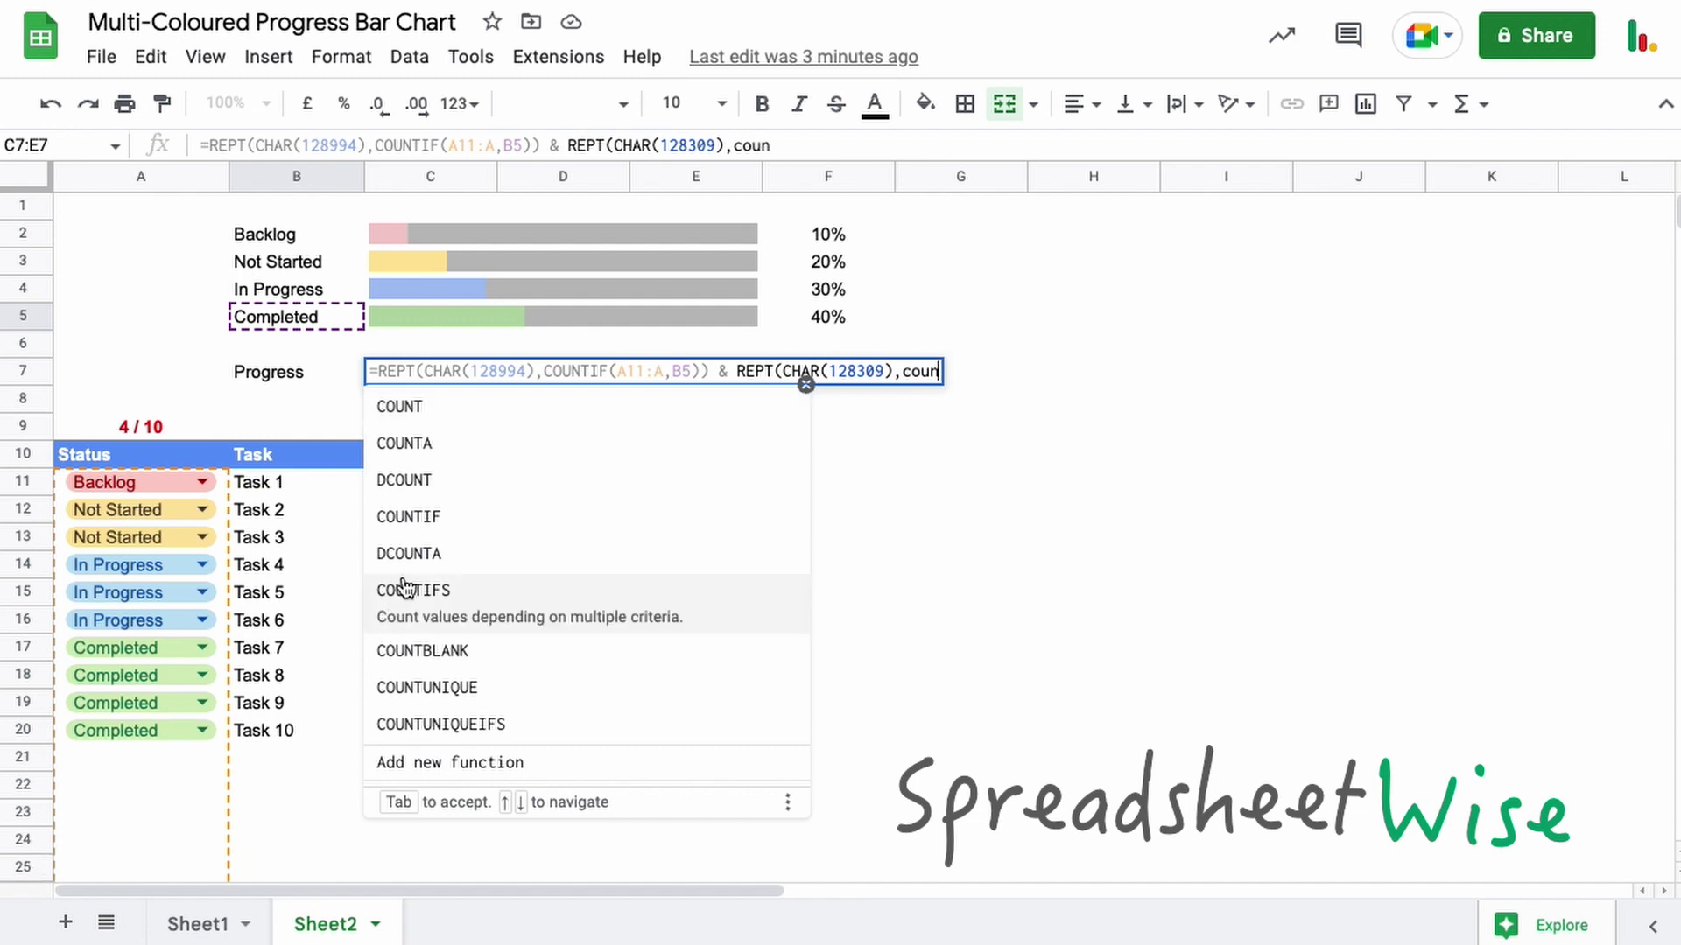
click(413, 517)
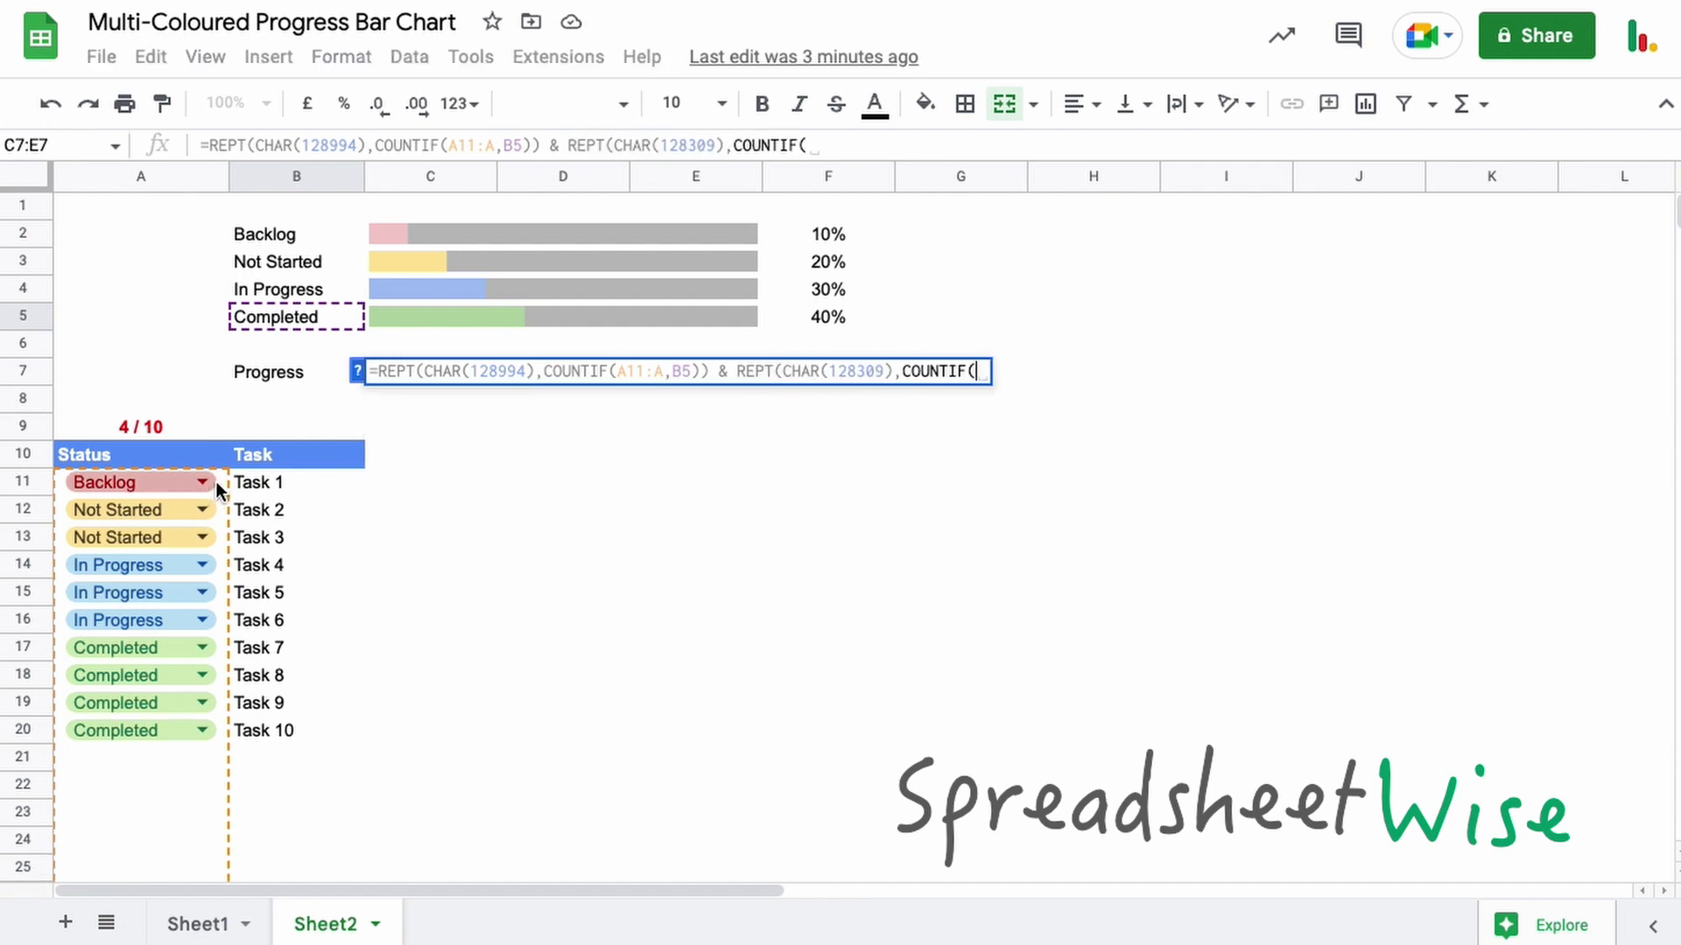
drag(217, 481, 217, 517)
key(BackSpace)
key(BackSpace)
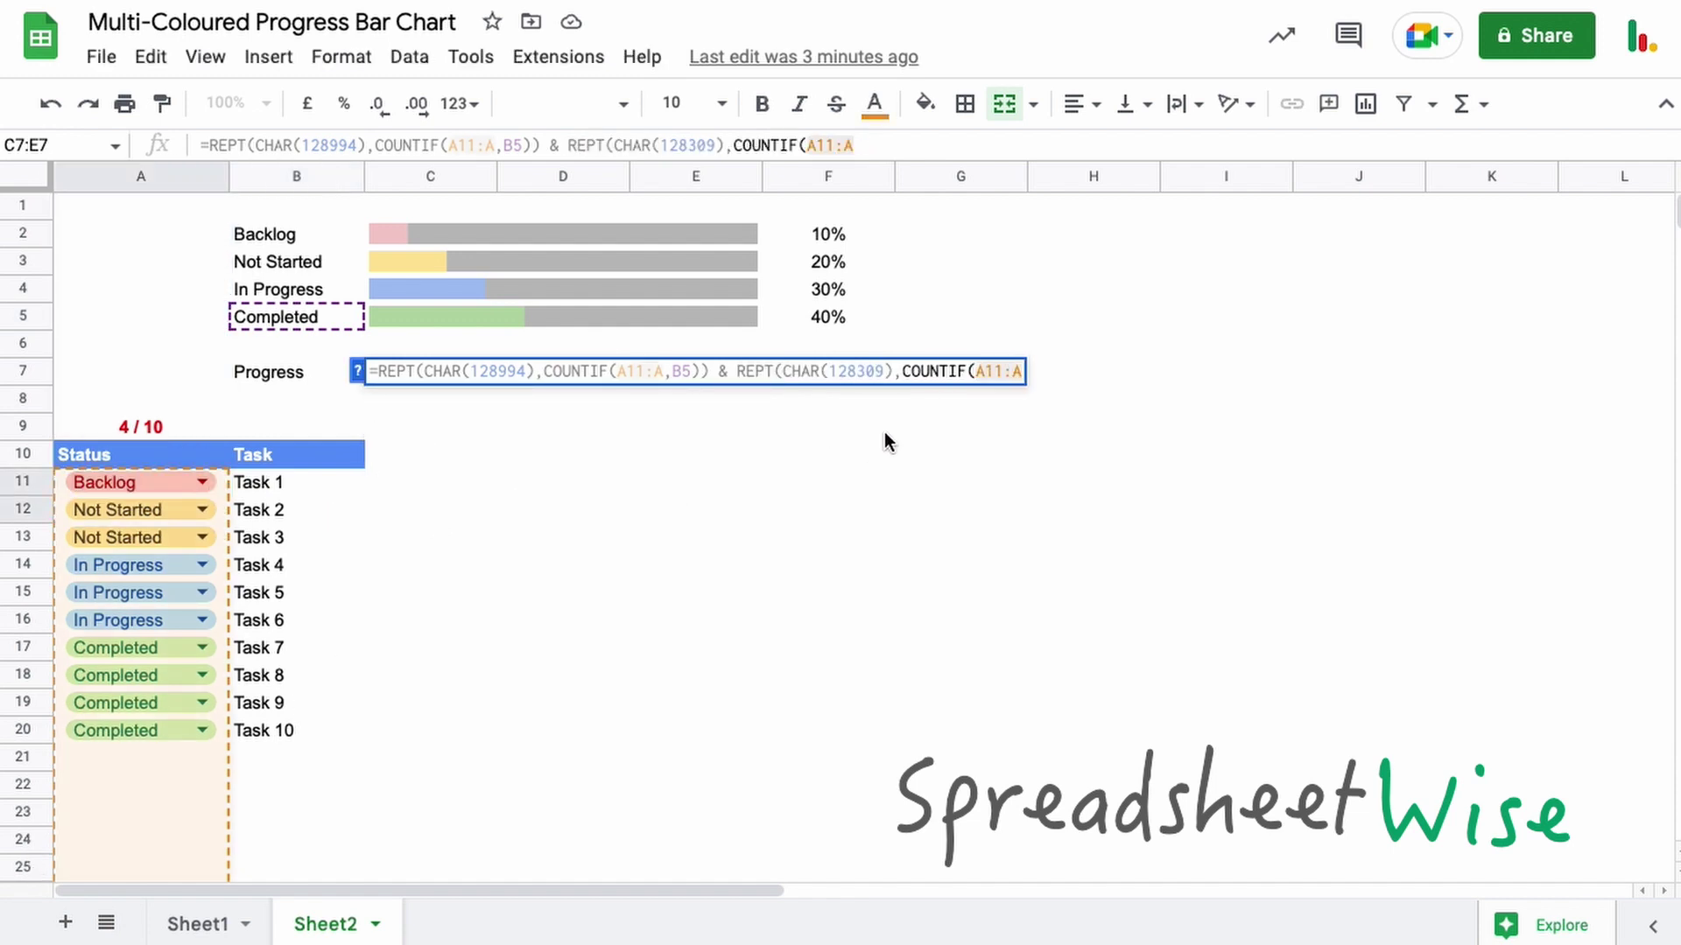
text(,)
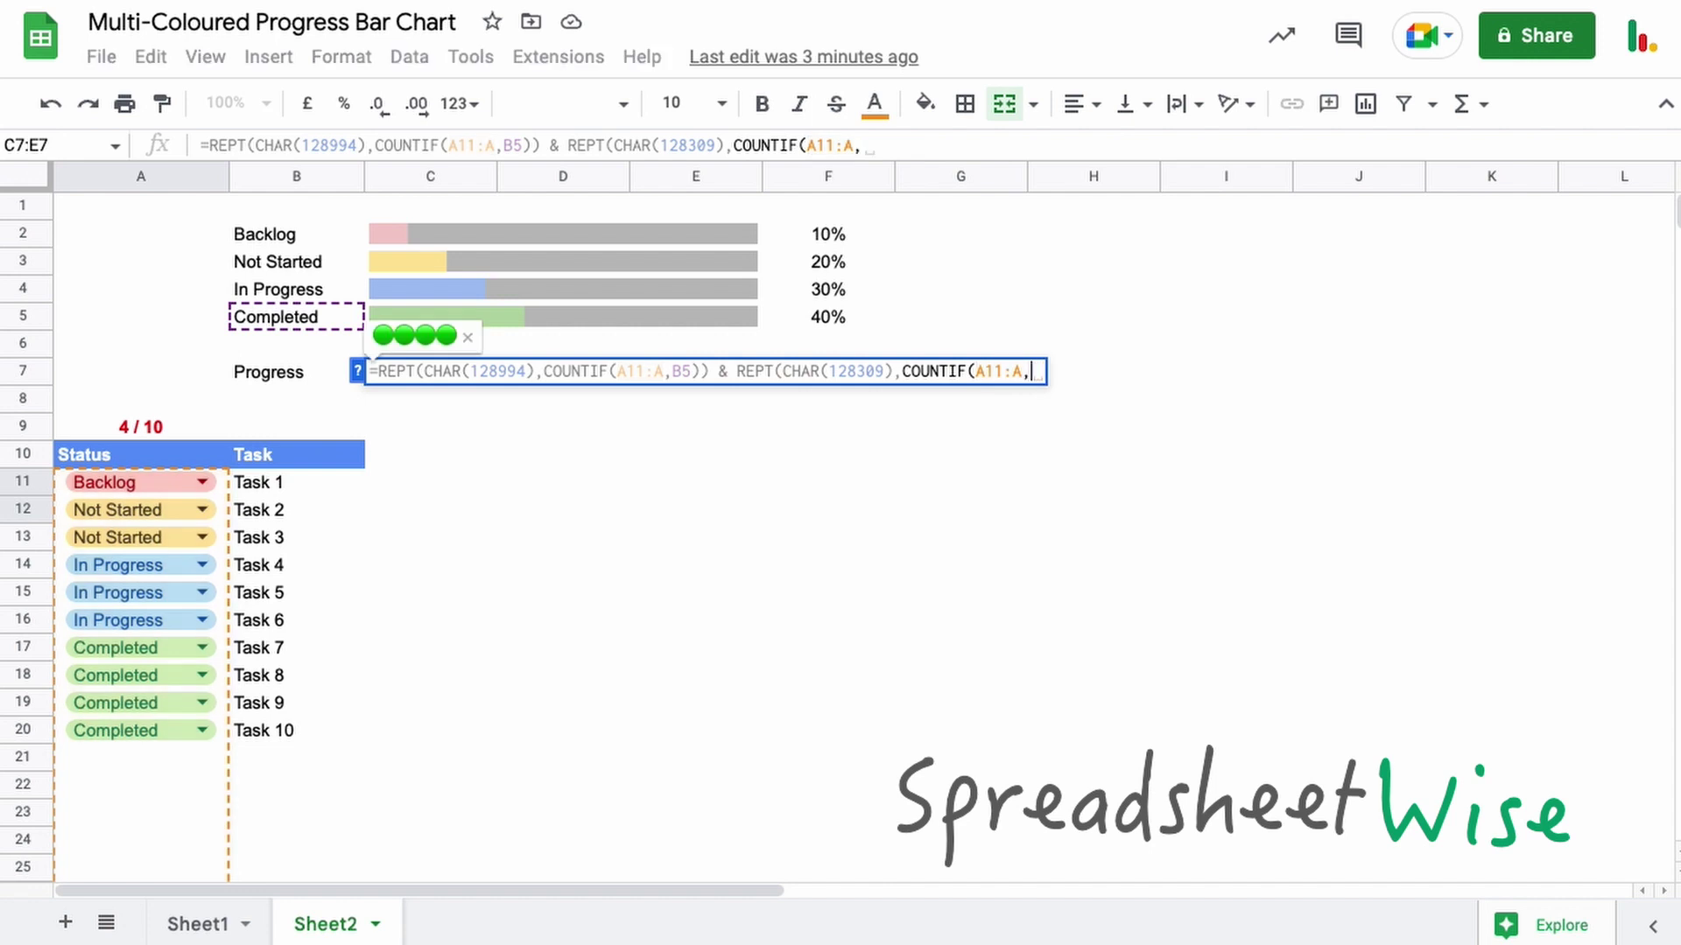
click(297, 287)
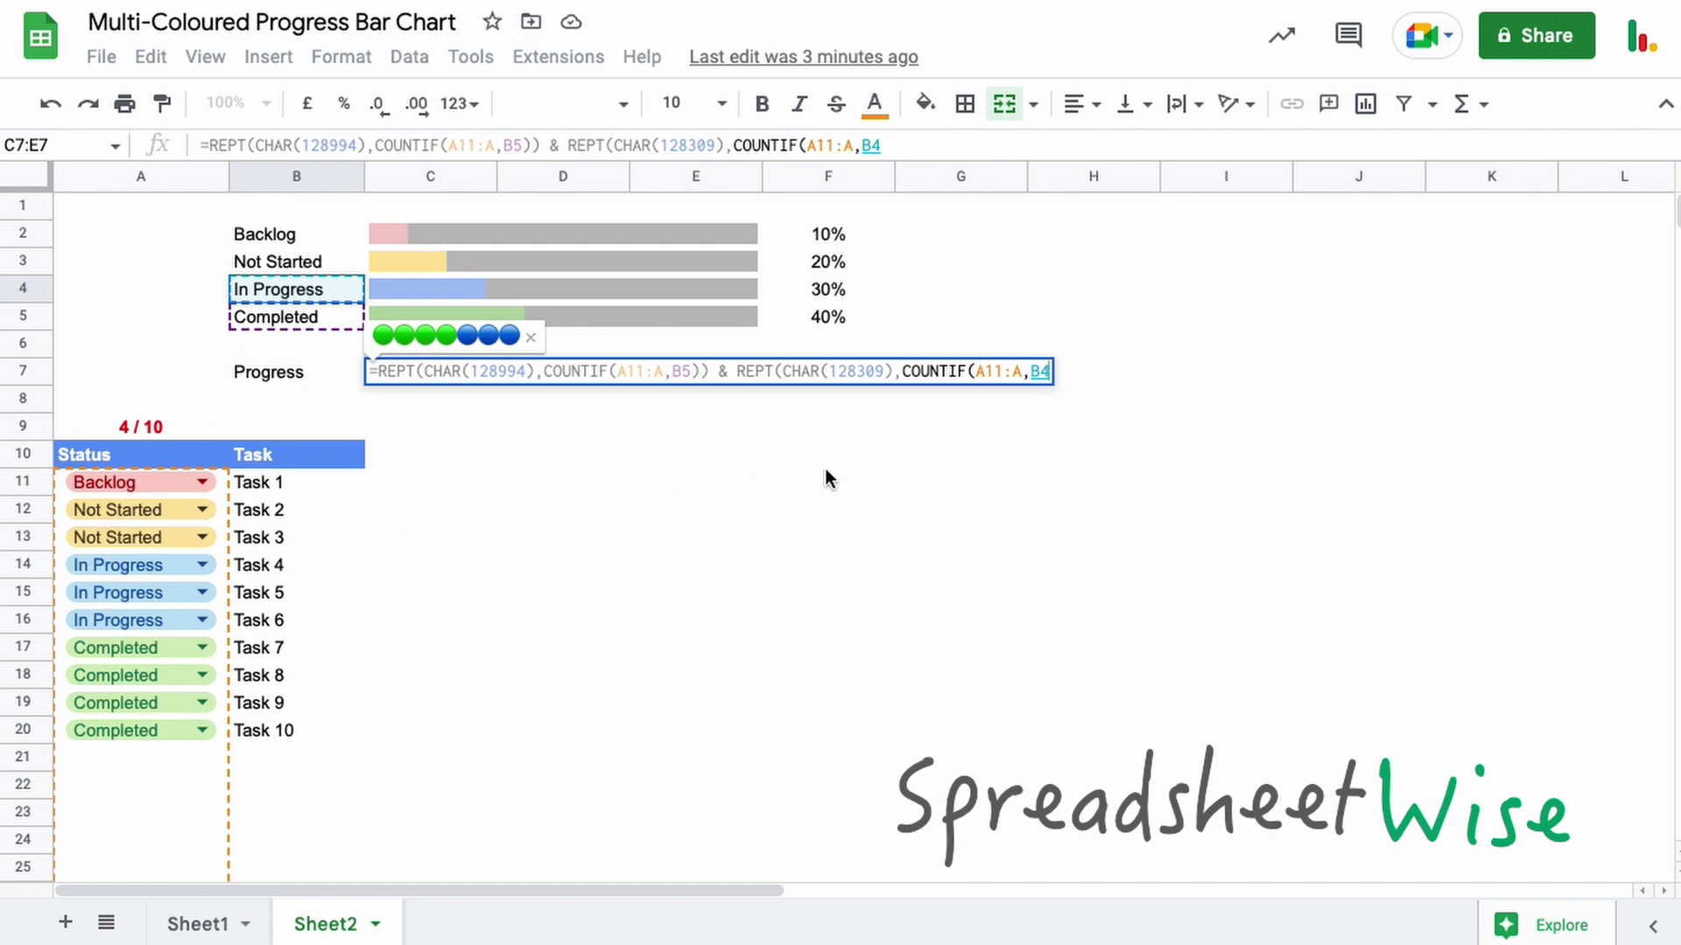
text()) & )
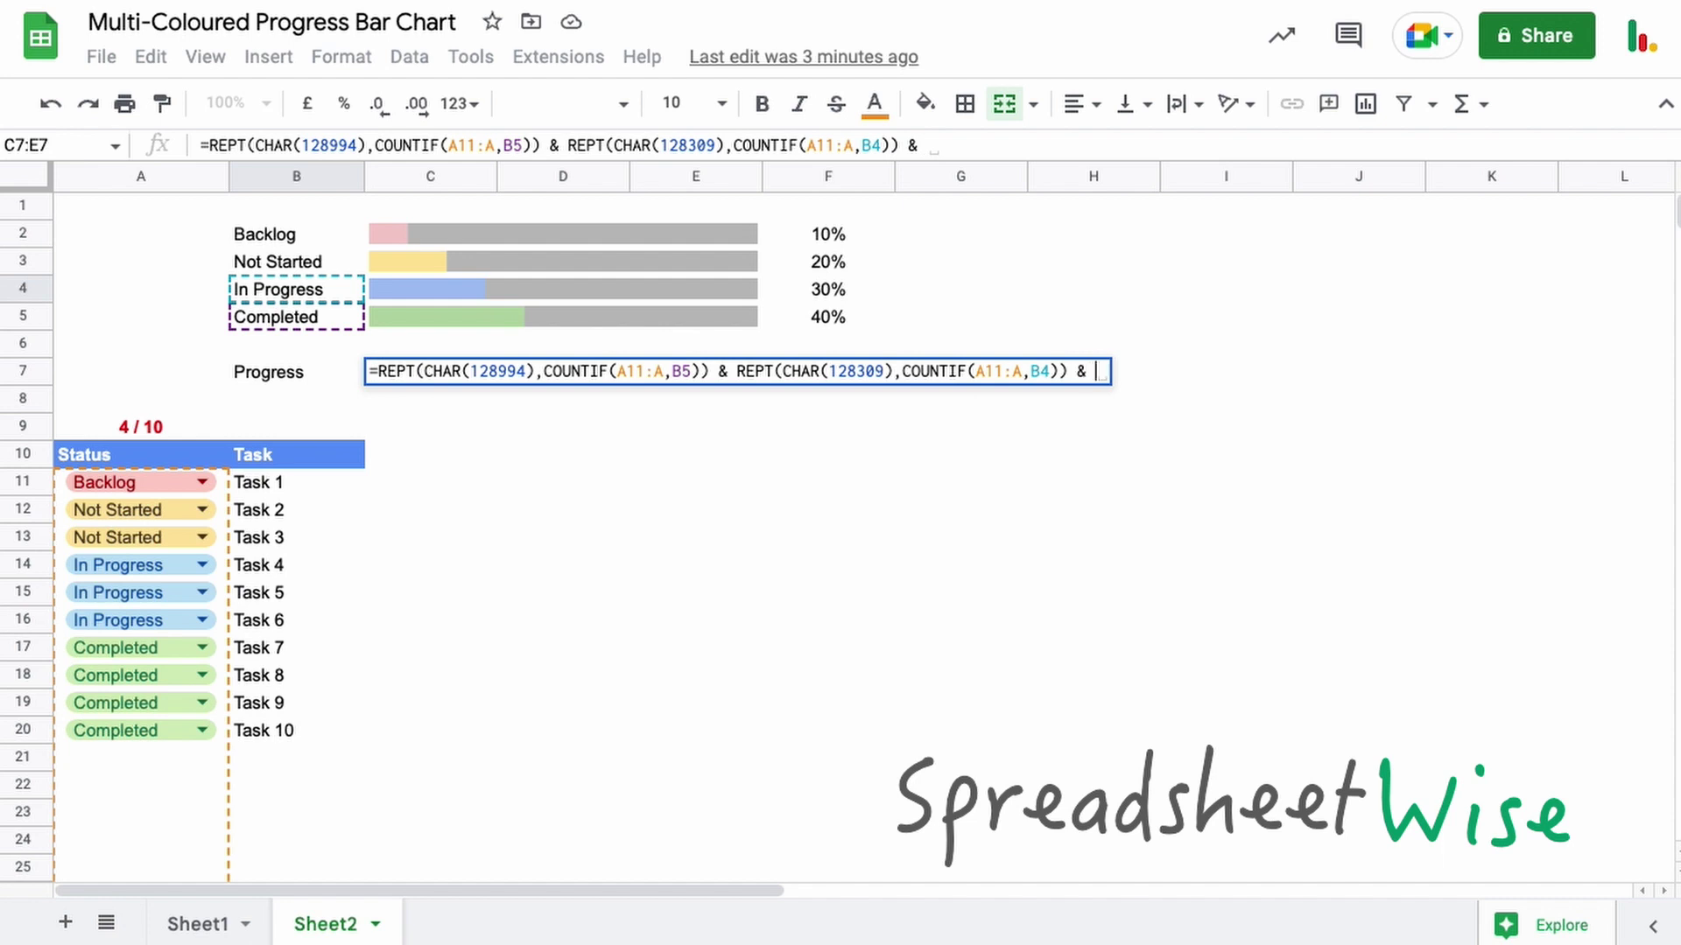
Step: Add a third REPT to the Progress formula that repeats CHAR(128993)
text(re)
key(Tab)
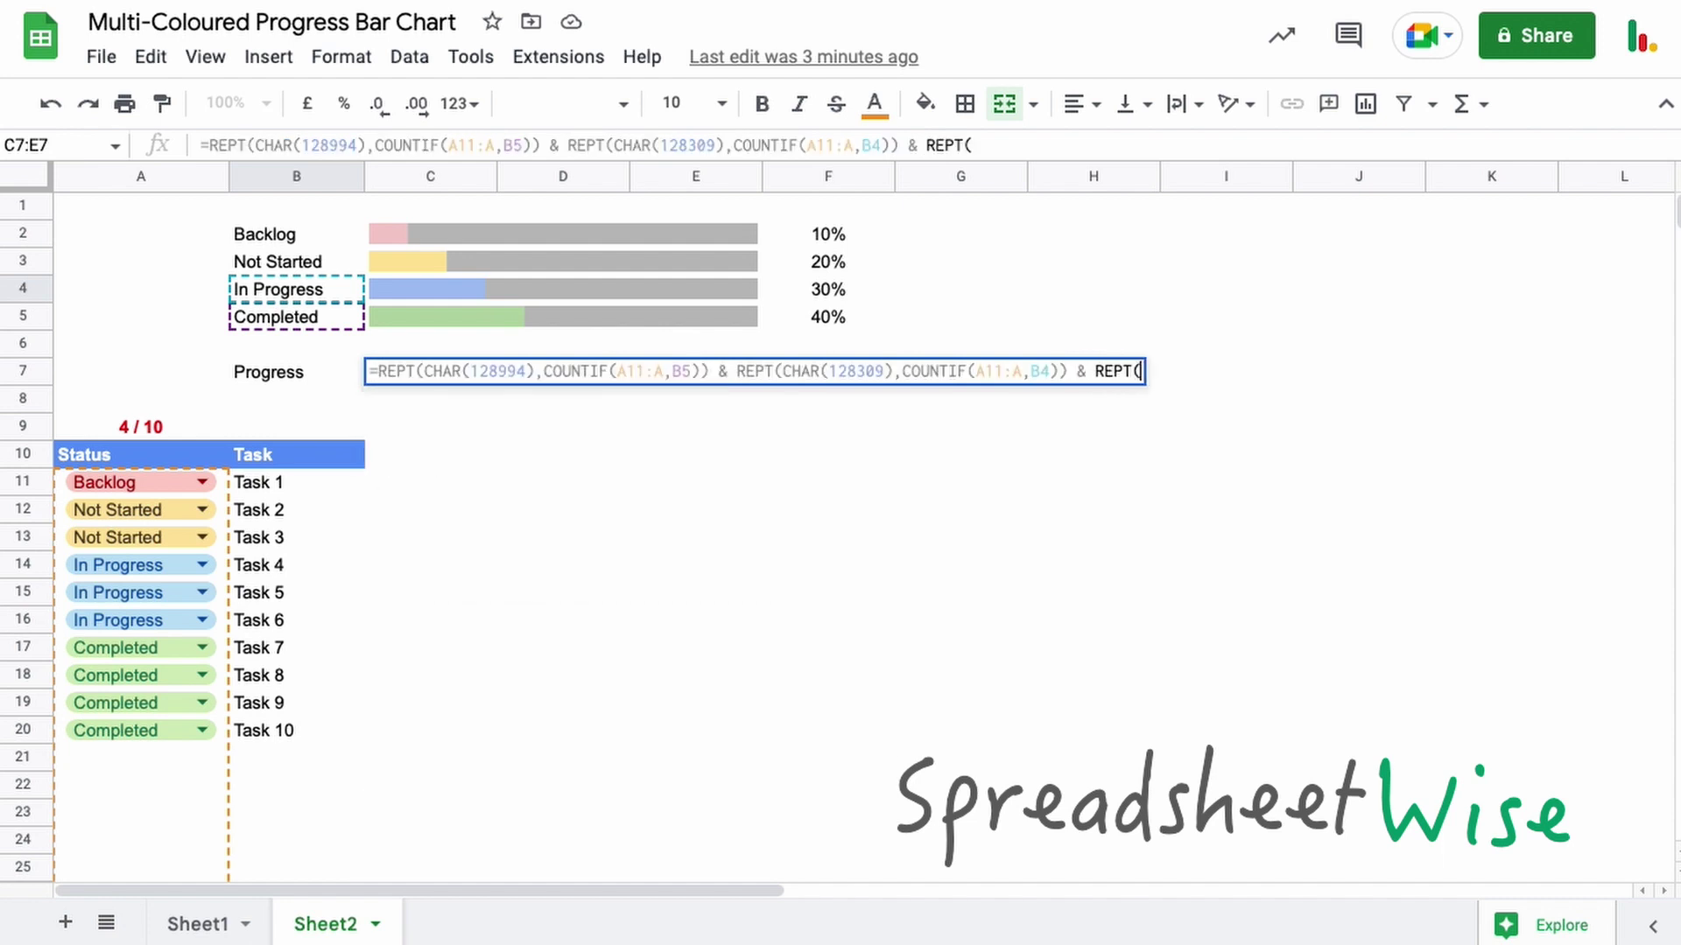
text(cha)
key(Tab)
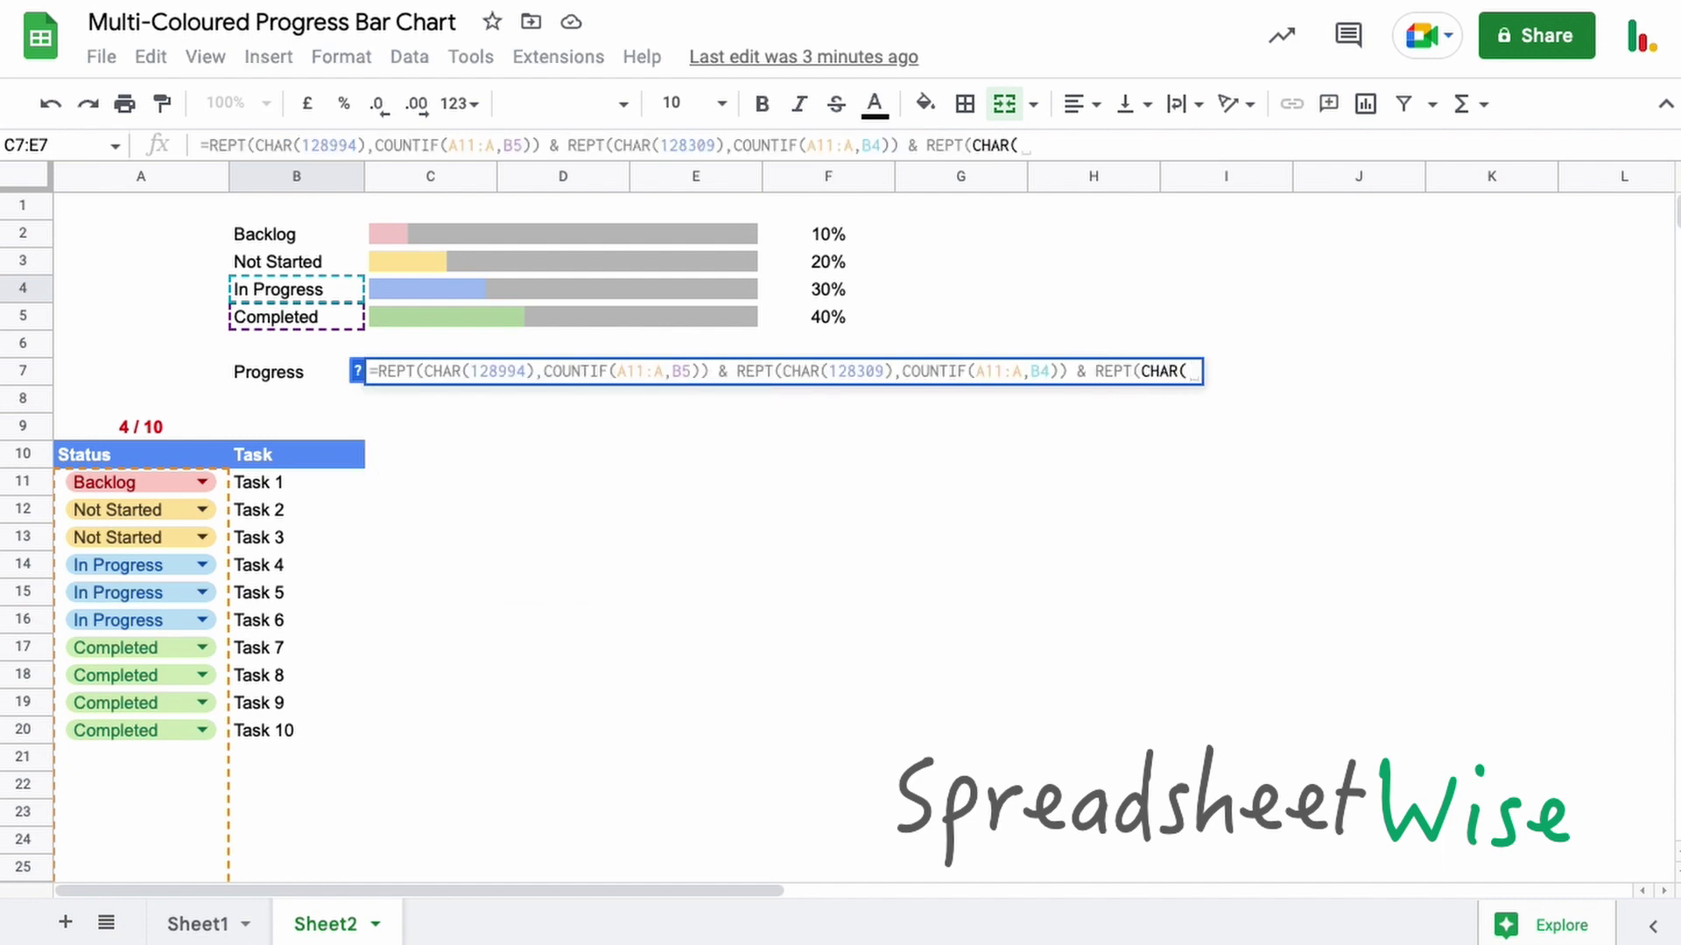
text(128993)
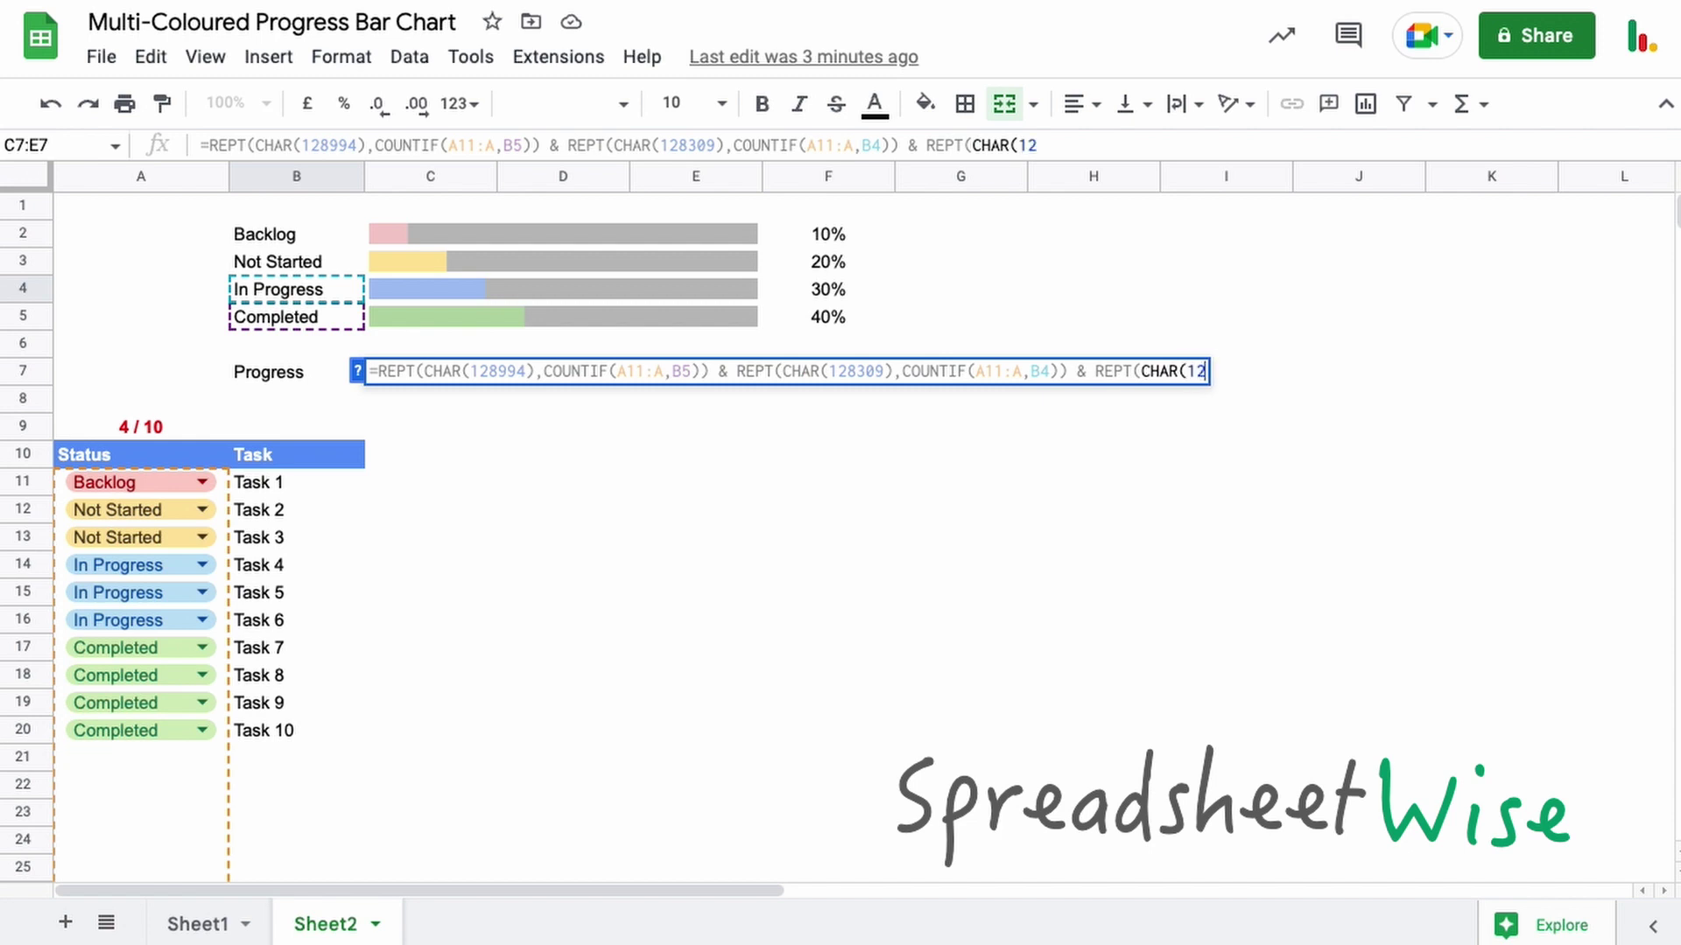
Step: Set the third REPT's count to COUNTIF(A11:A,B3) for the Not Started status and close the function
text(),cou)
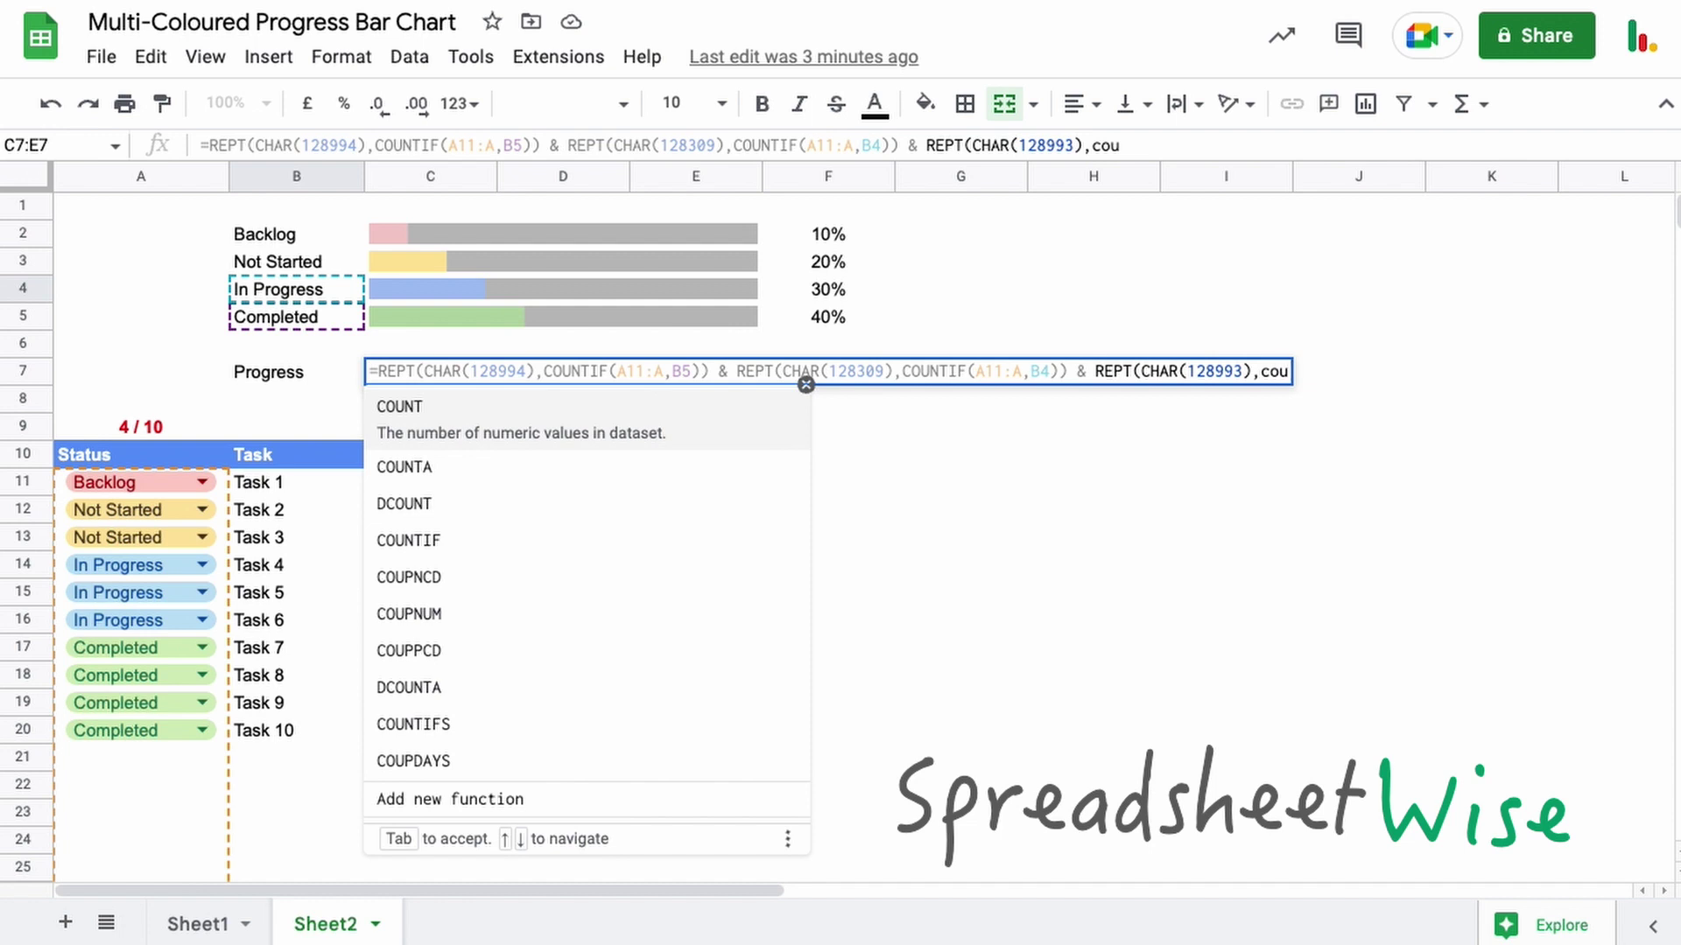
key(Down)
key(Down)
key(Down)
key(Tab)
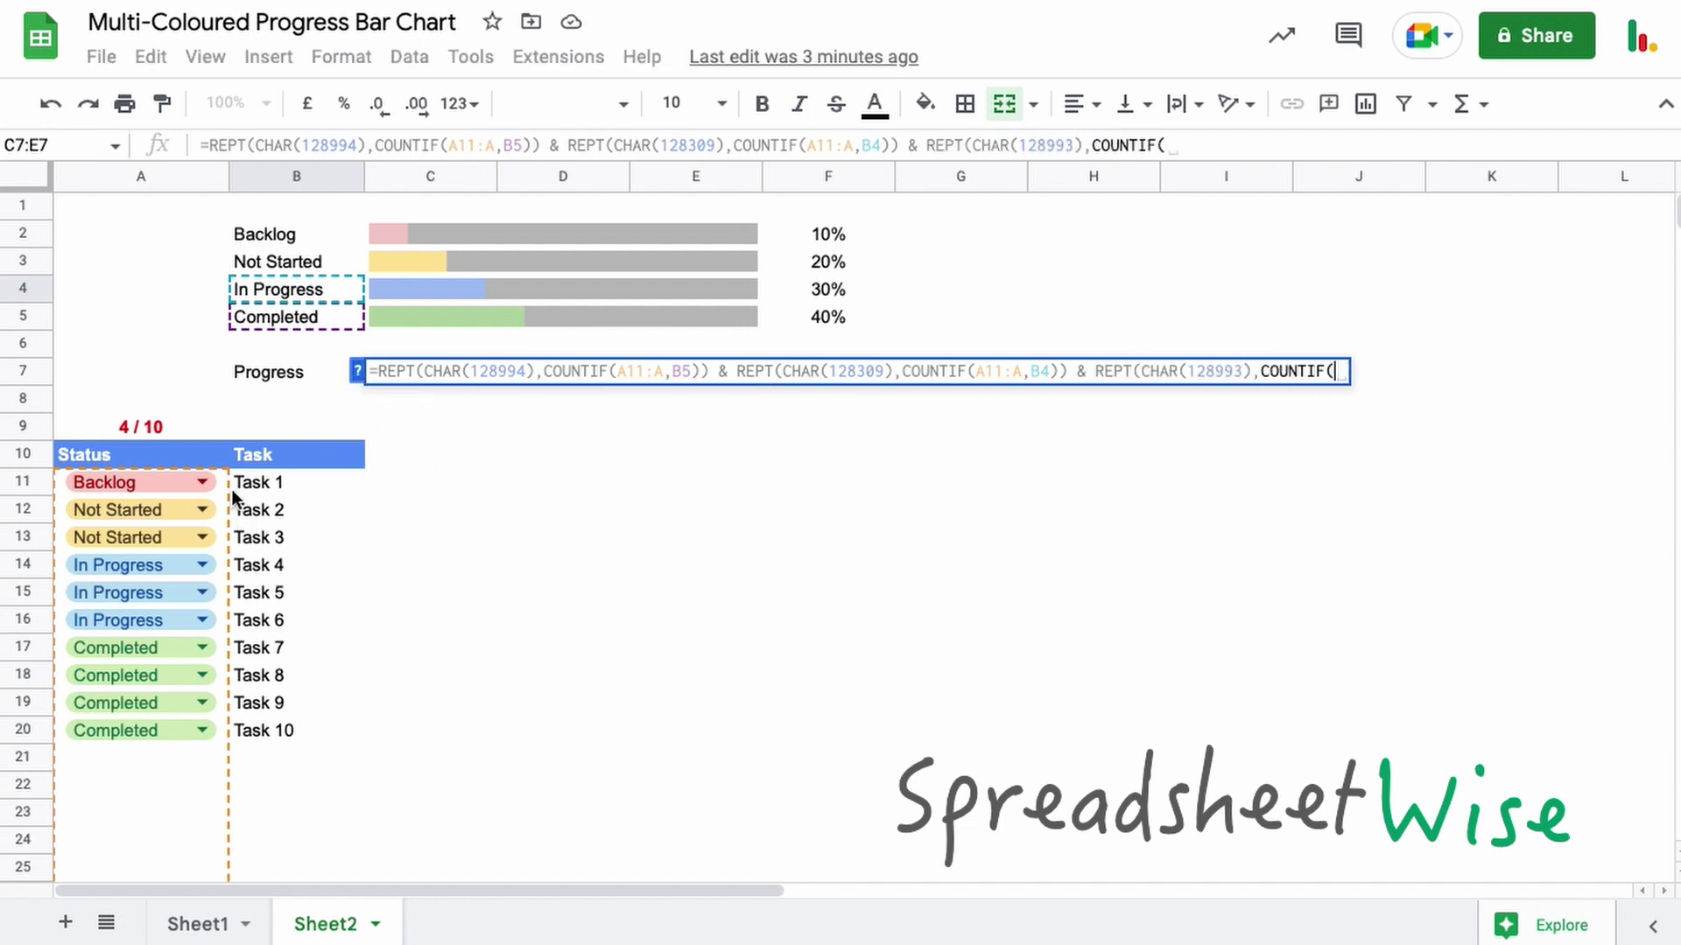
drag(222, 476, 224, 505)
key(BackSpace)
key(BackSpace)
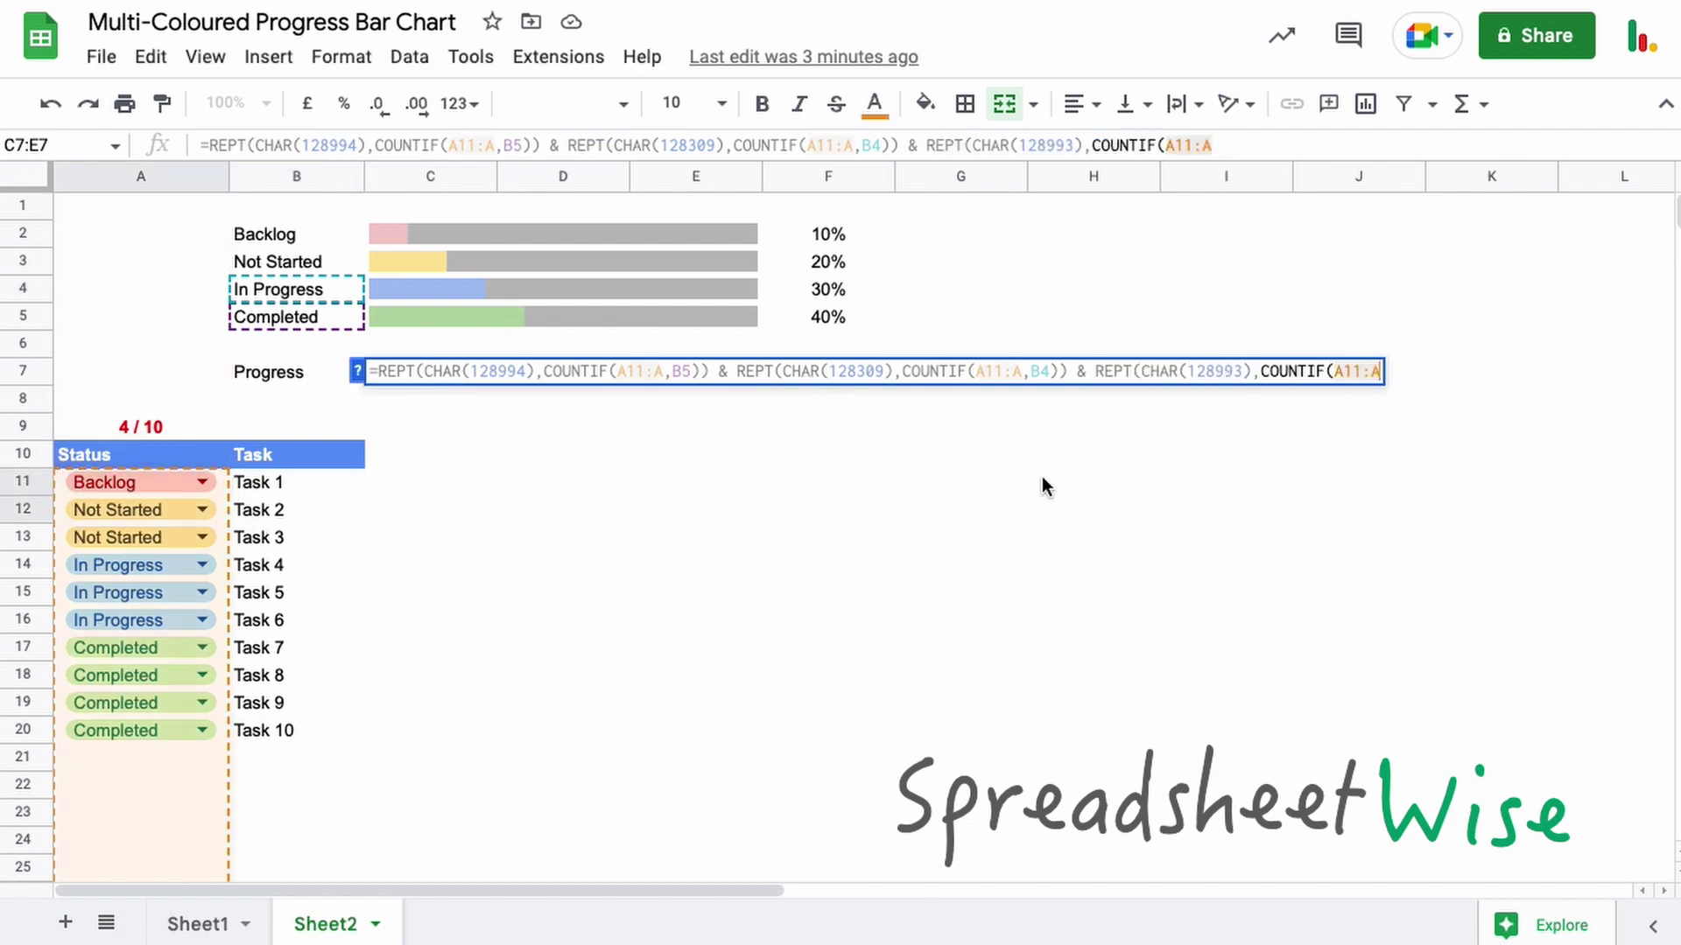
text(,)
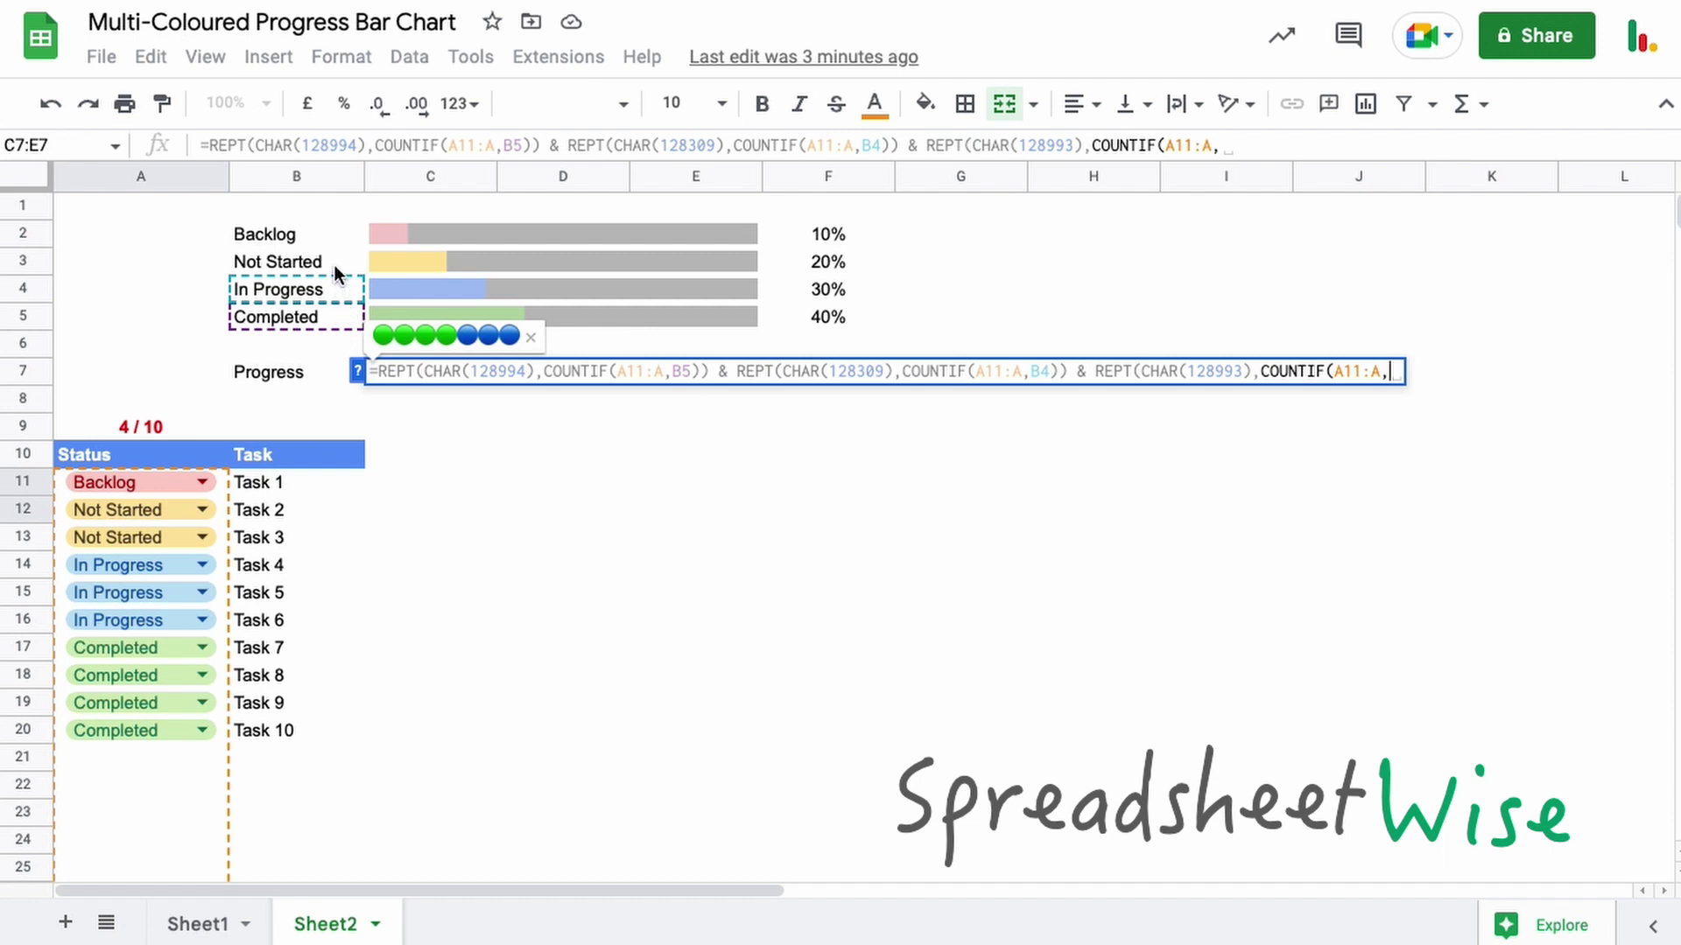
click(333, 261)
text()))
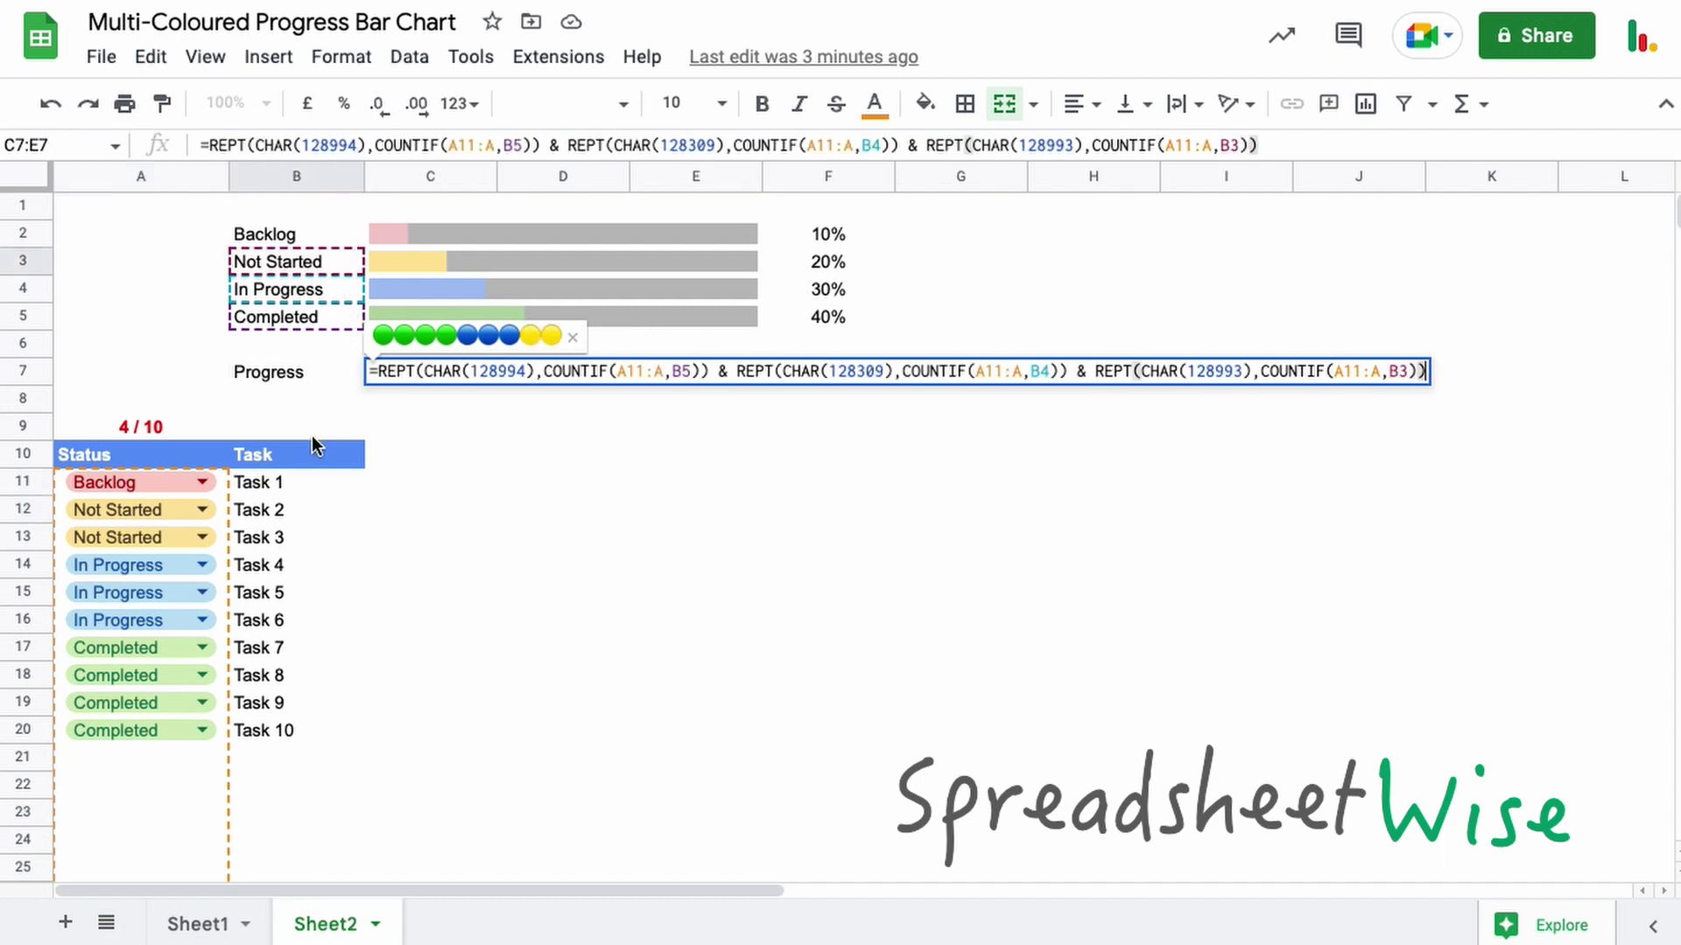
Step: Join a fourth REPT to the Progress formula with an ampersand, repeating CHAR(128308)
text( & rep)
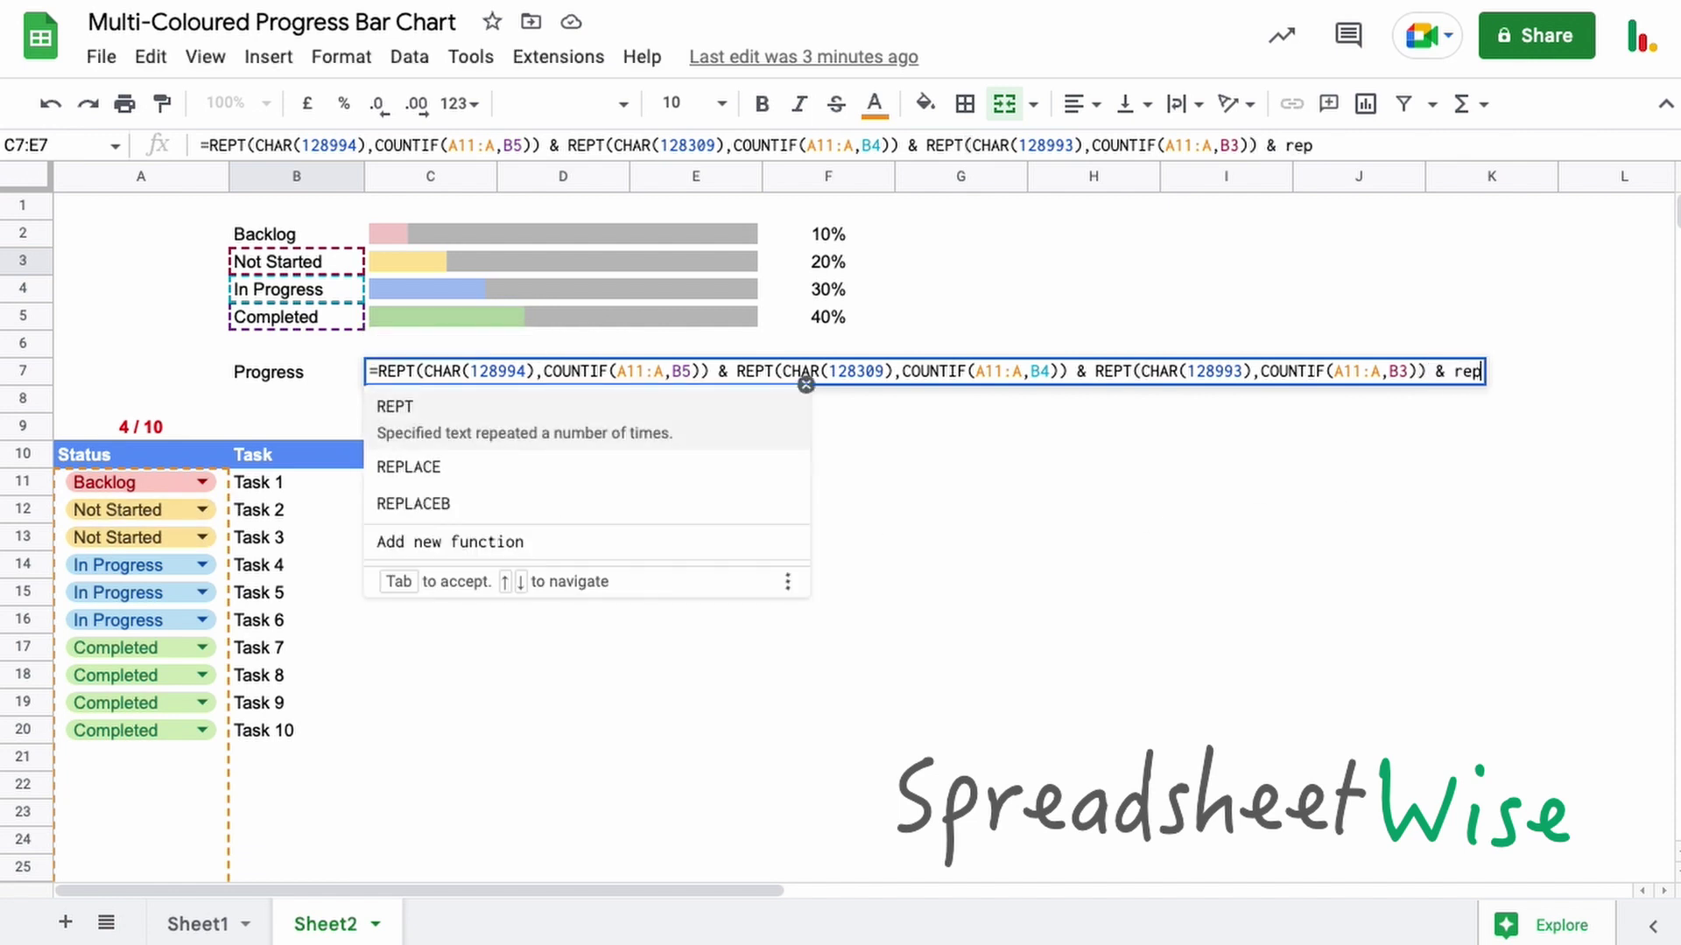
text(t(char()
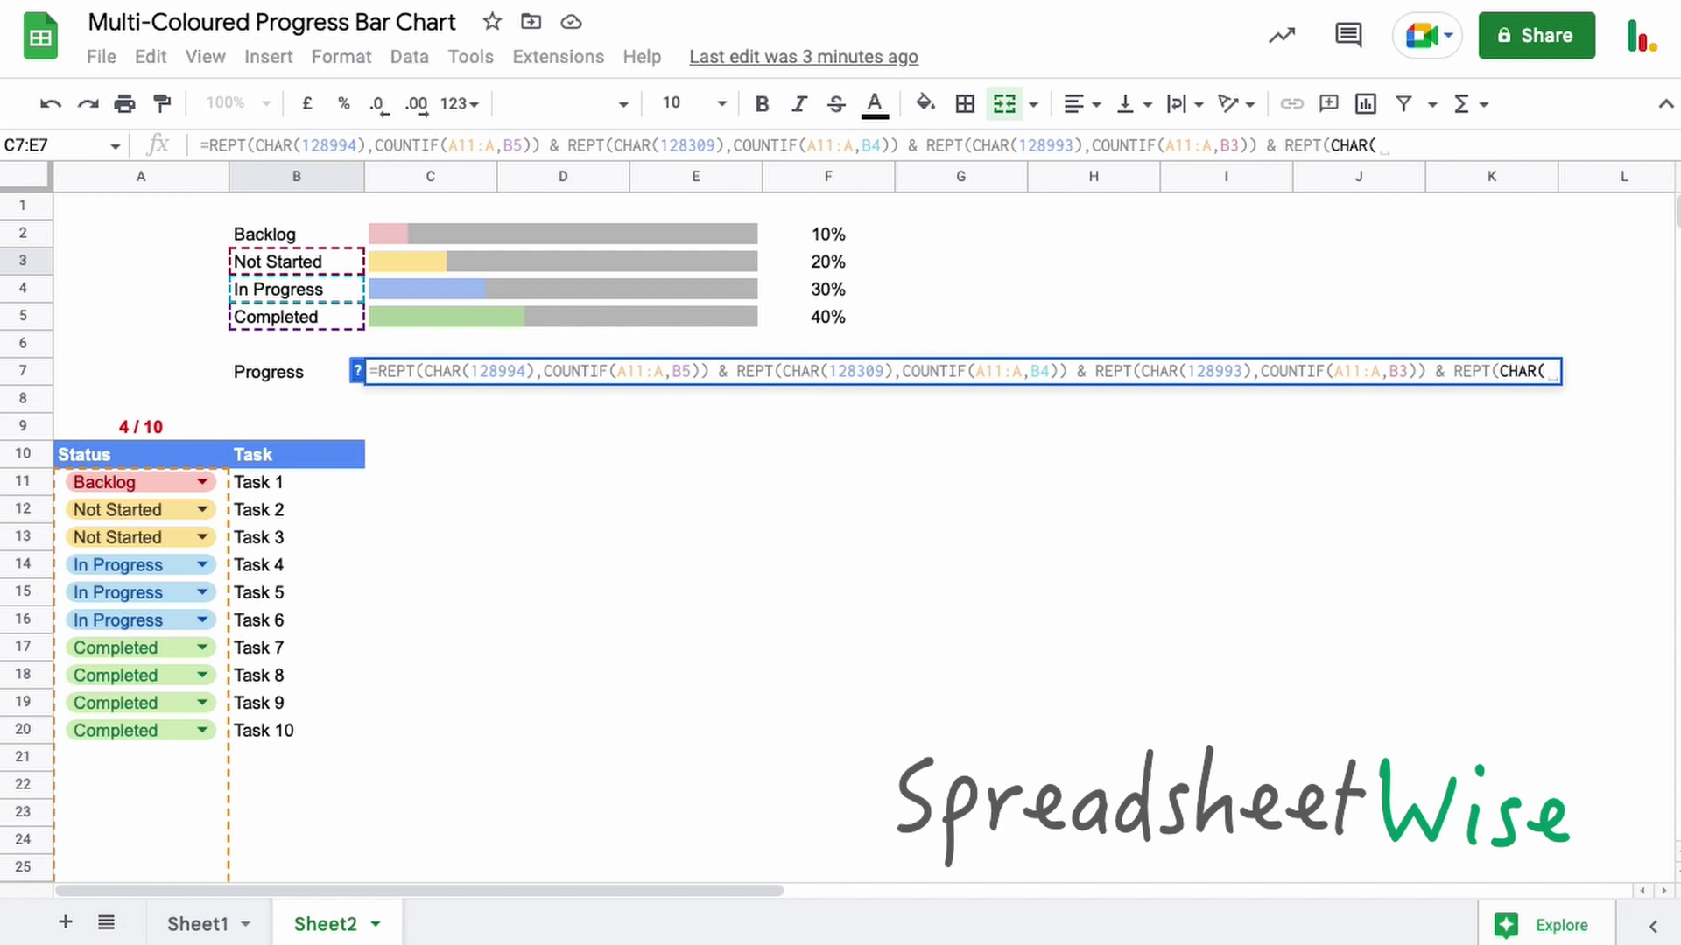
text(128)
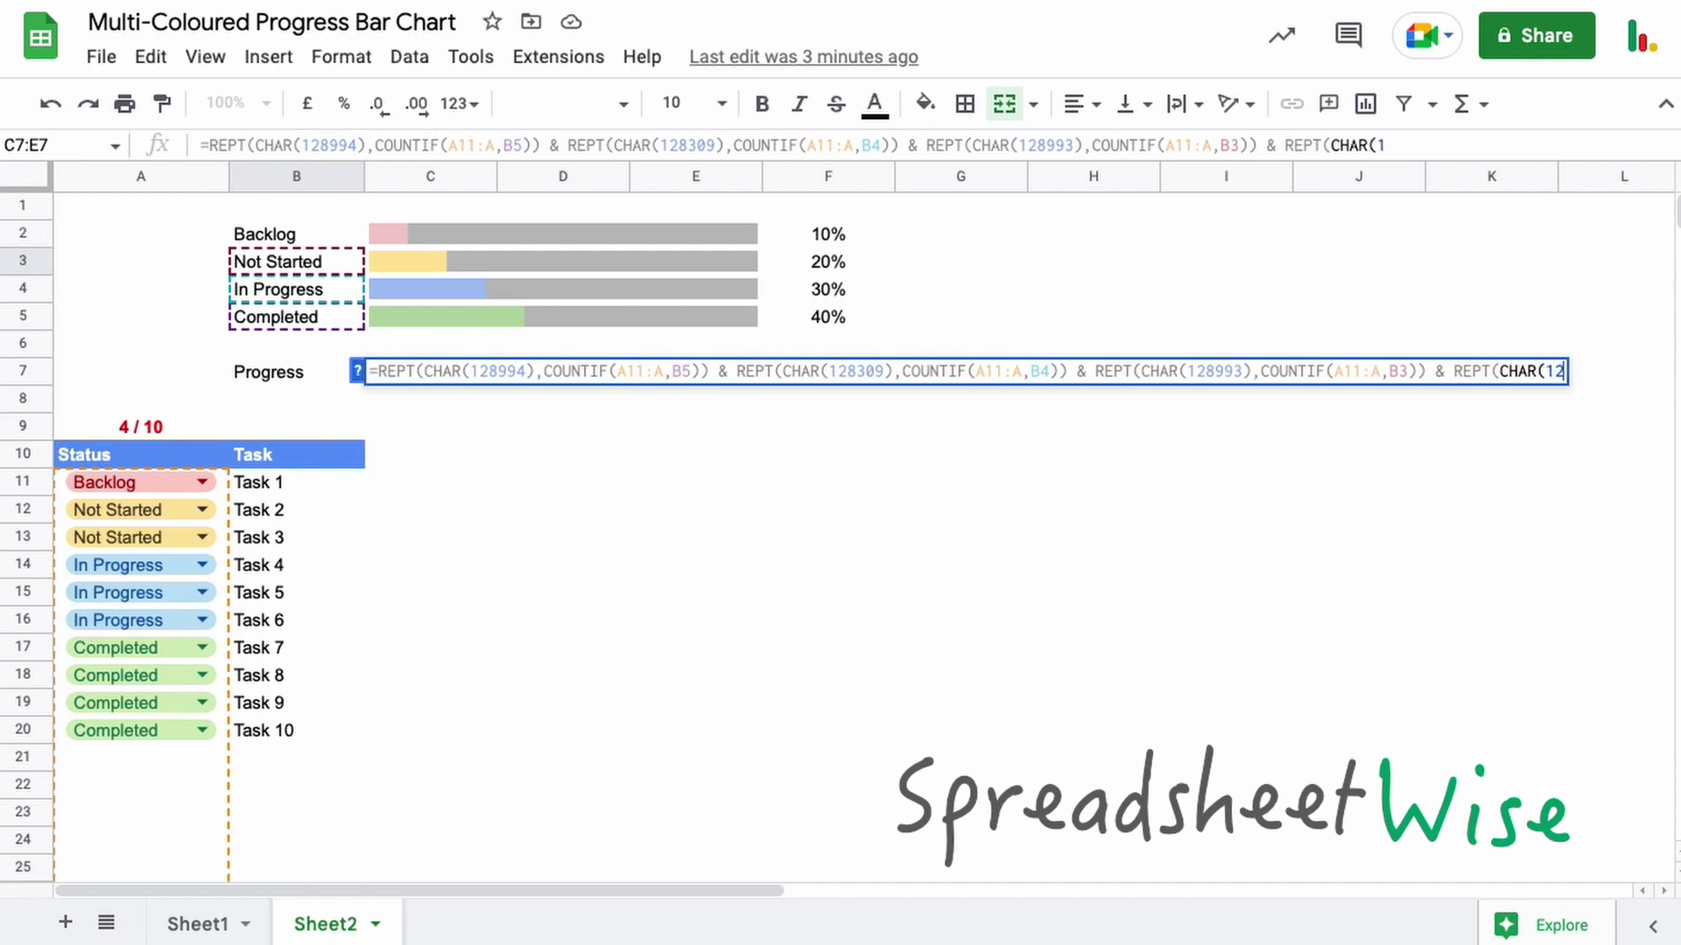
text(308)
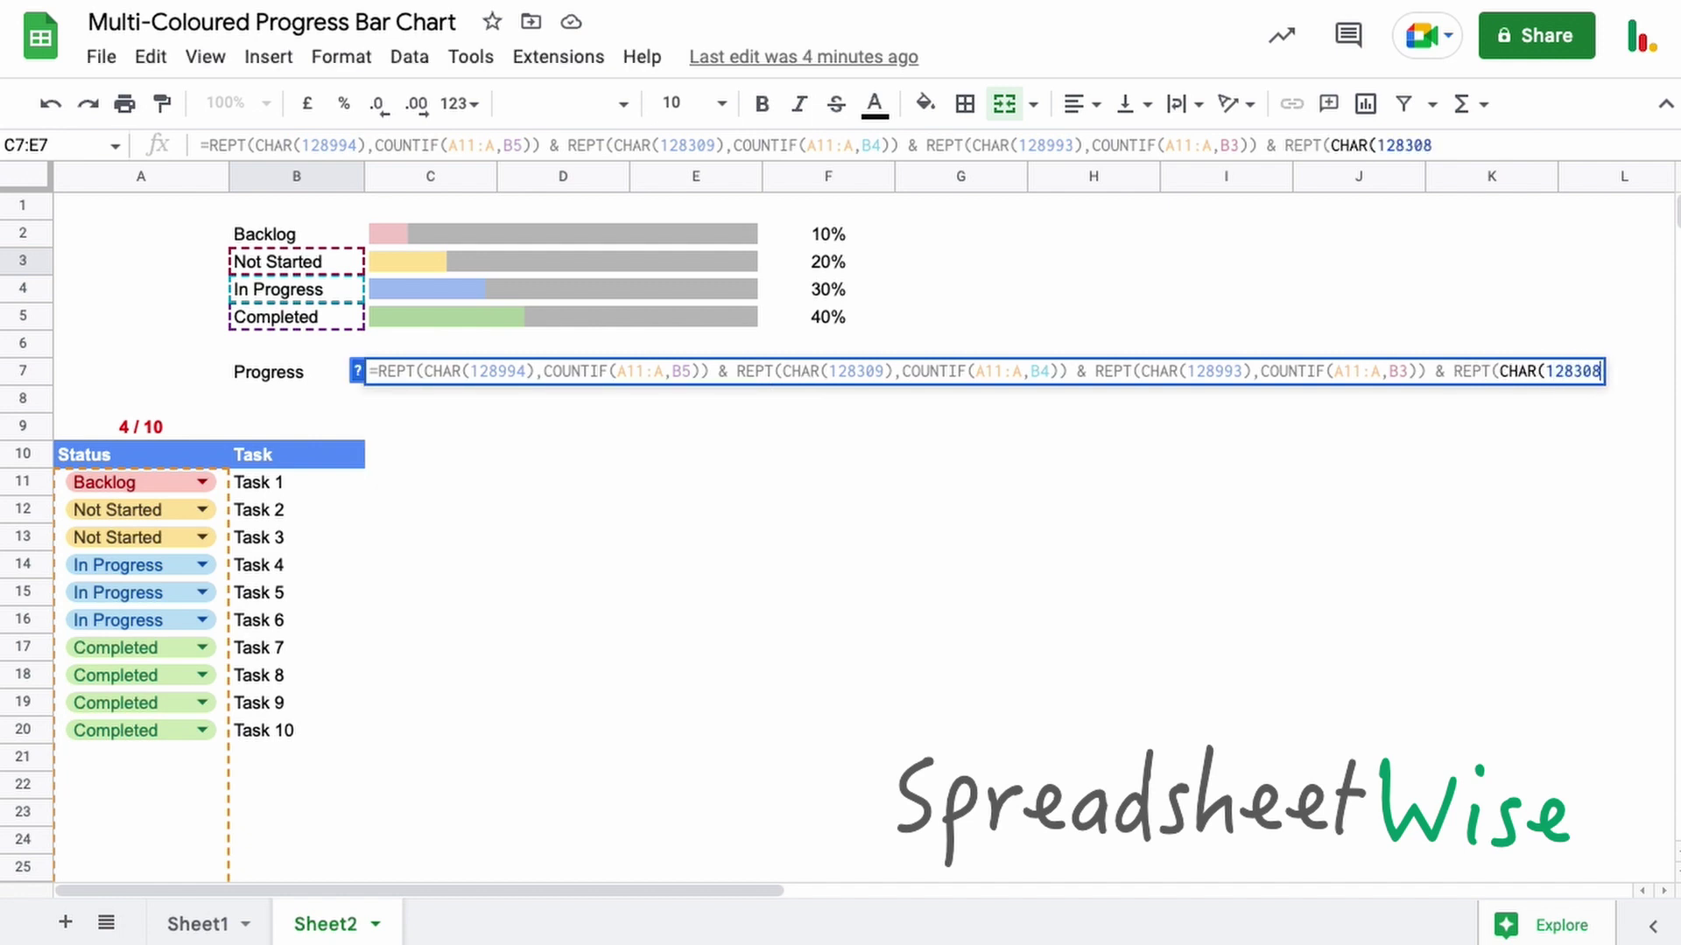
Step: Set the fourth REPT's count to COUNTIF(A11:A,B2) for the Backlog status and enter the completed Progress formula
text(),coun)
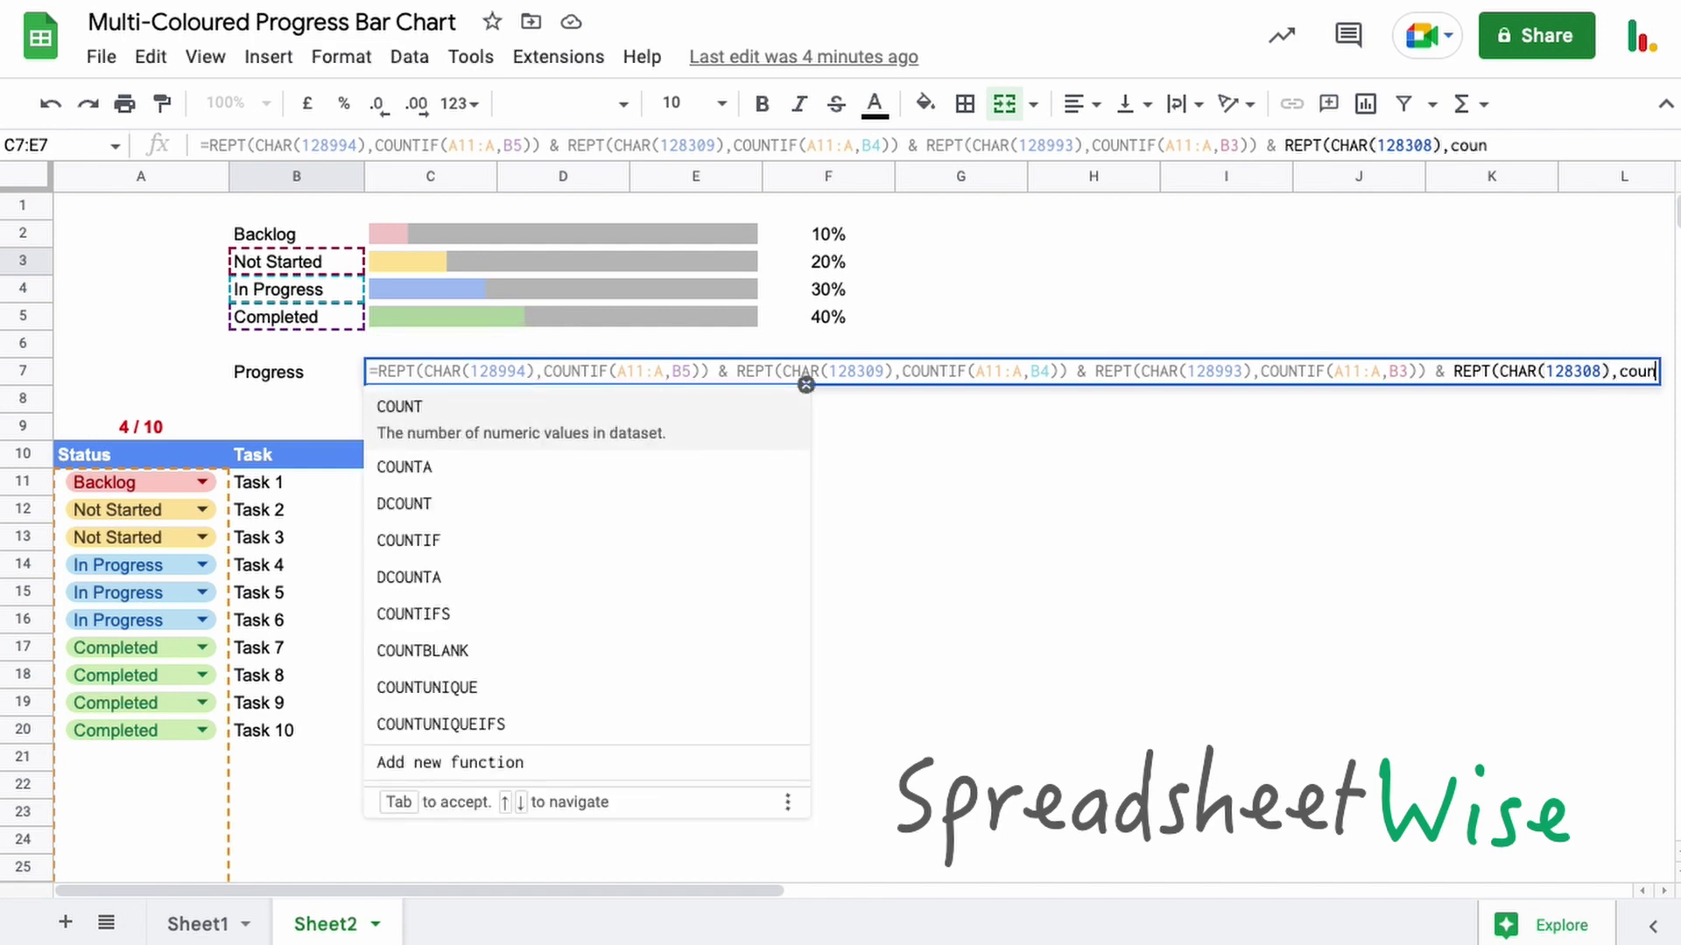
key(Down)
key(Down)
key(Down)
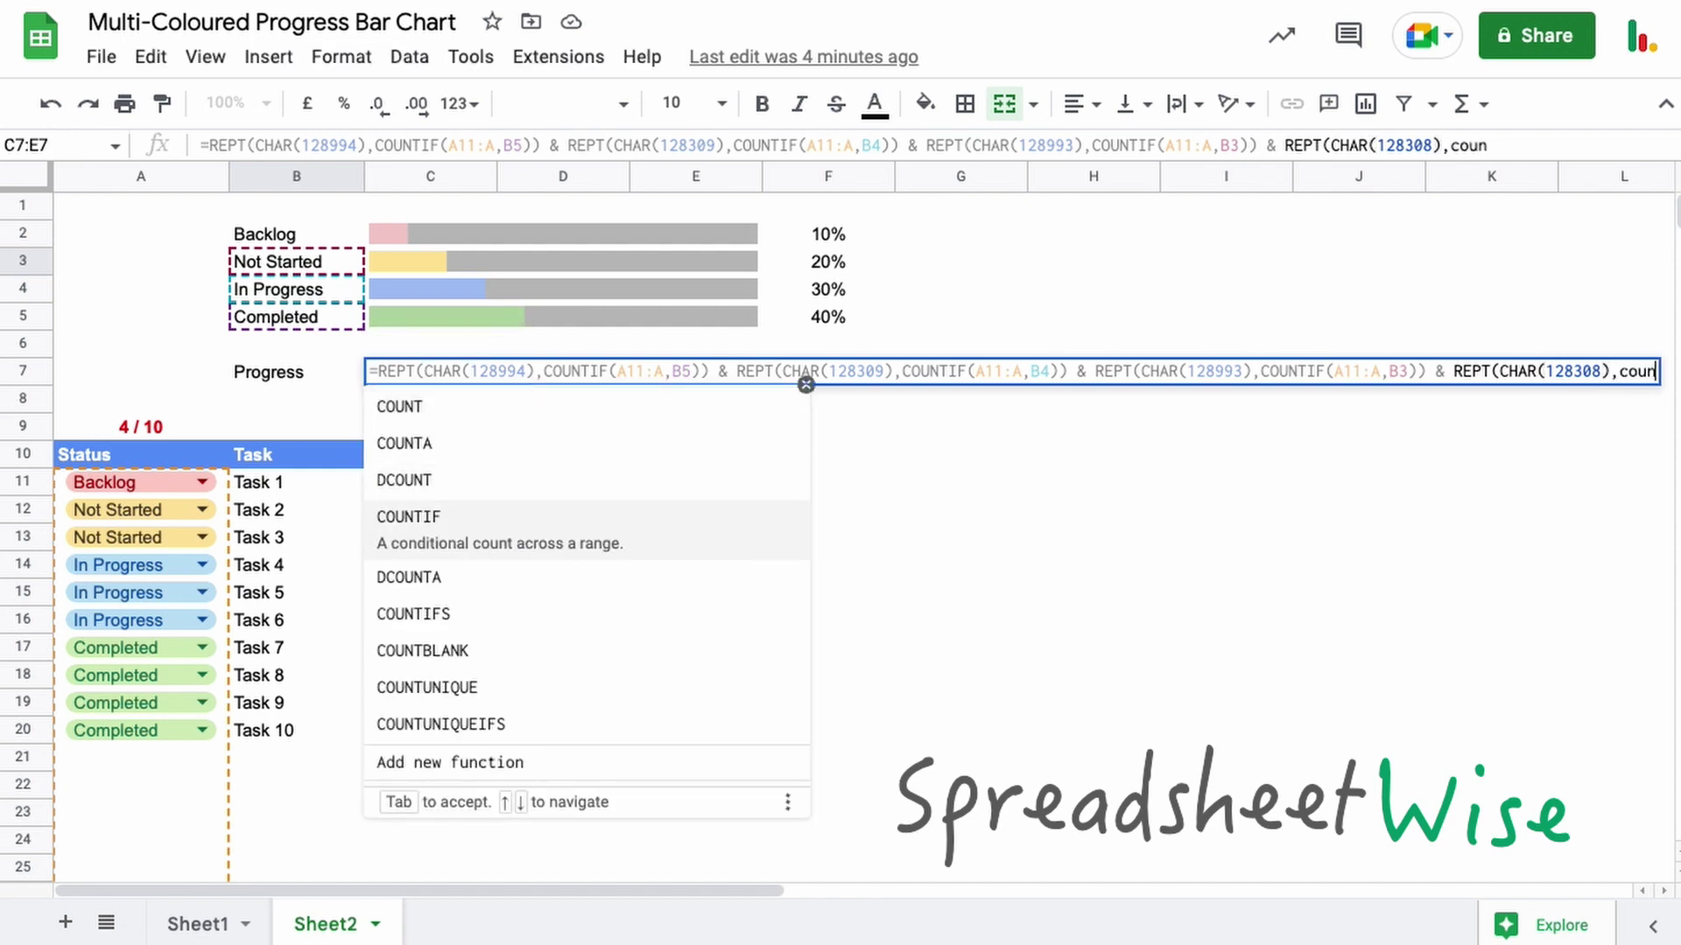
key(Tab)
drag(175, 482, 222, 507)
key(BackSpace)
key(BackSpace)
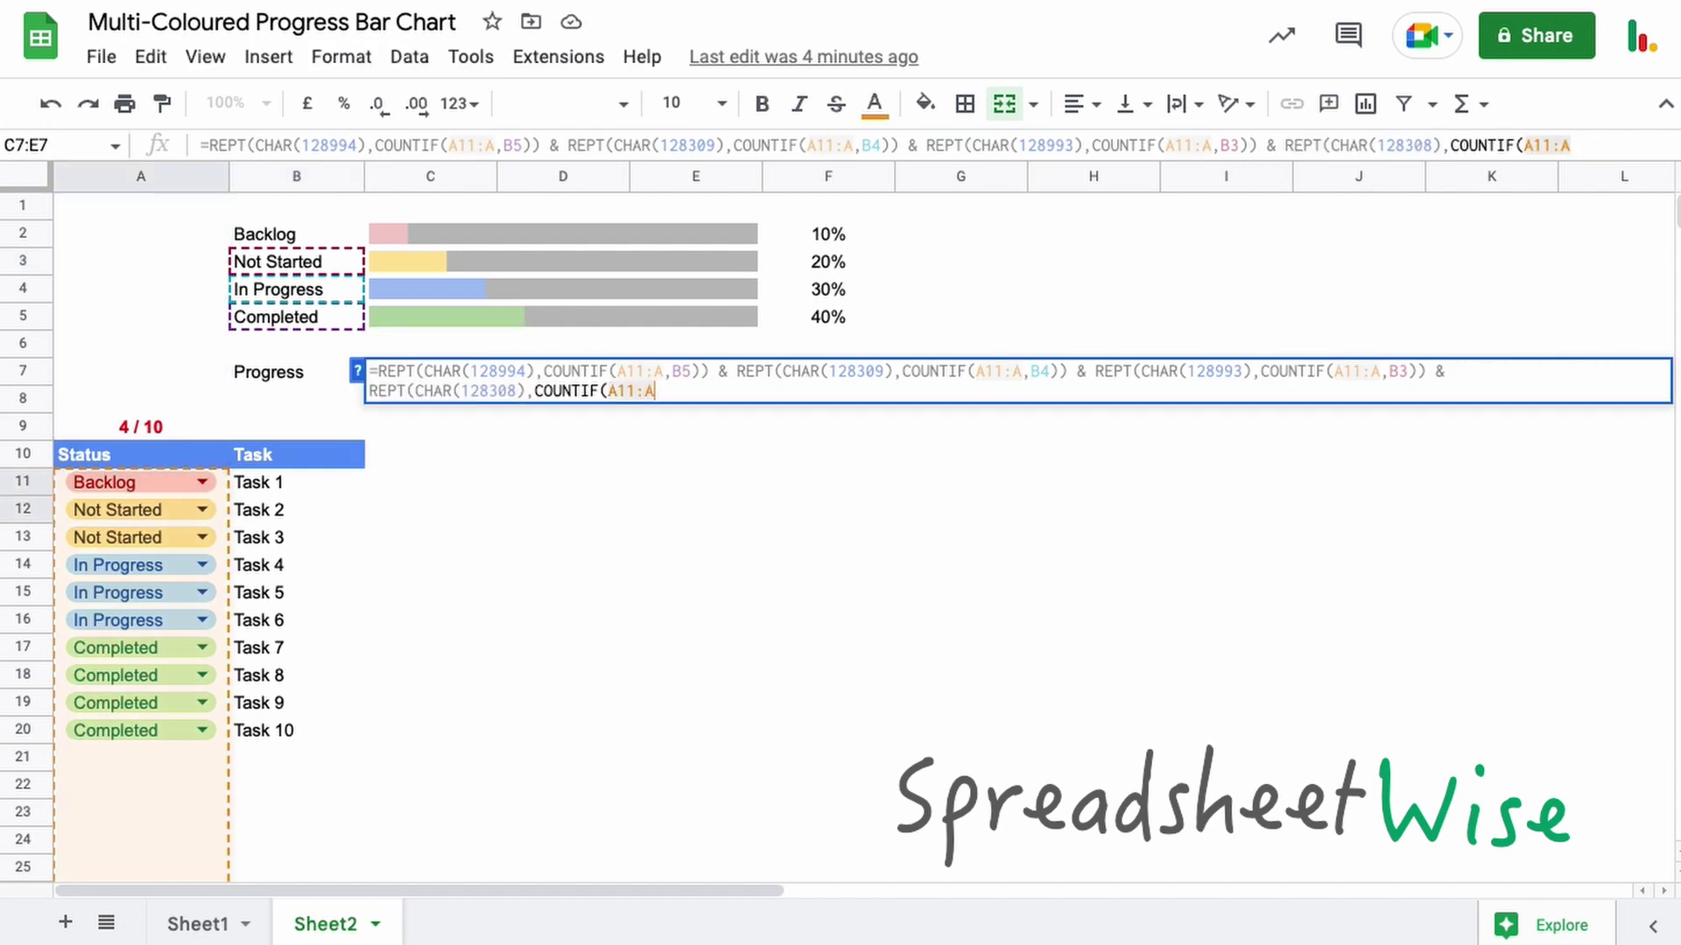
text(,)
click(302, 231)
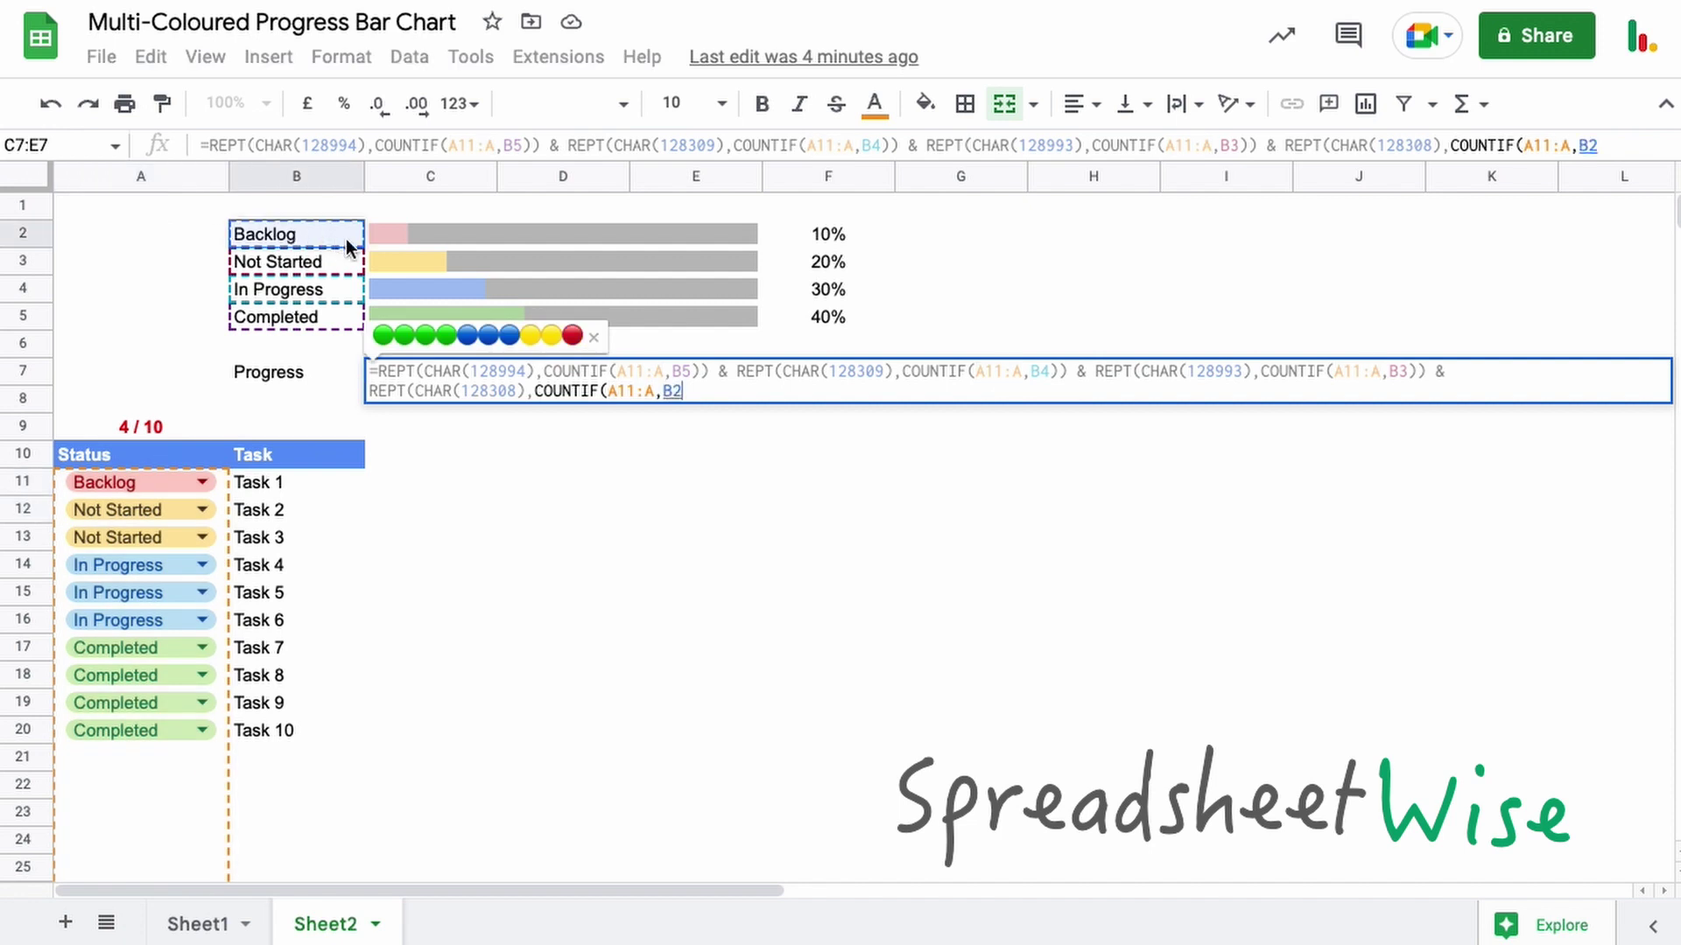
text()))
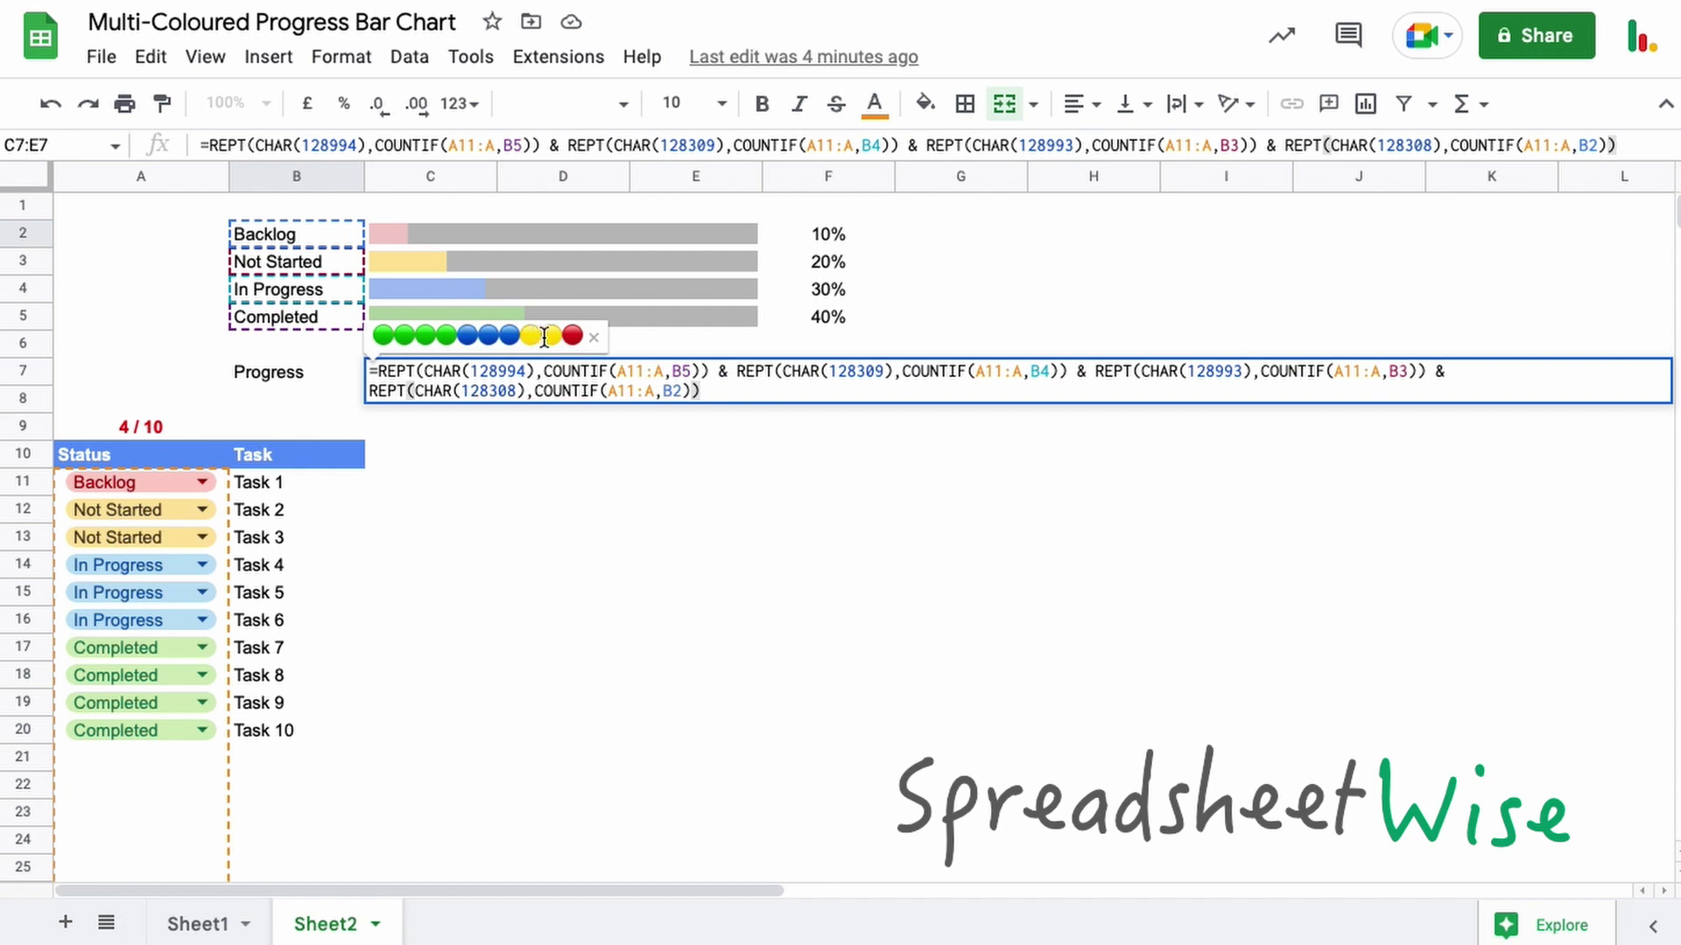
key(Return)
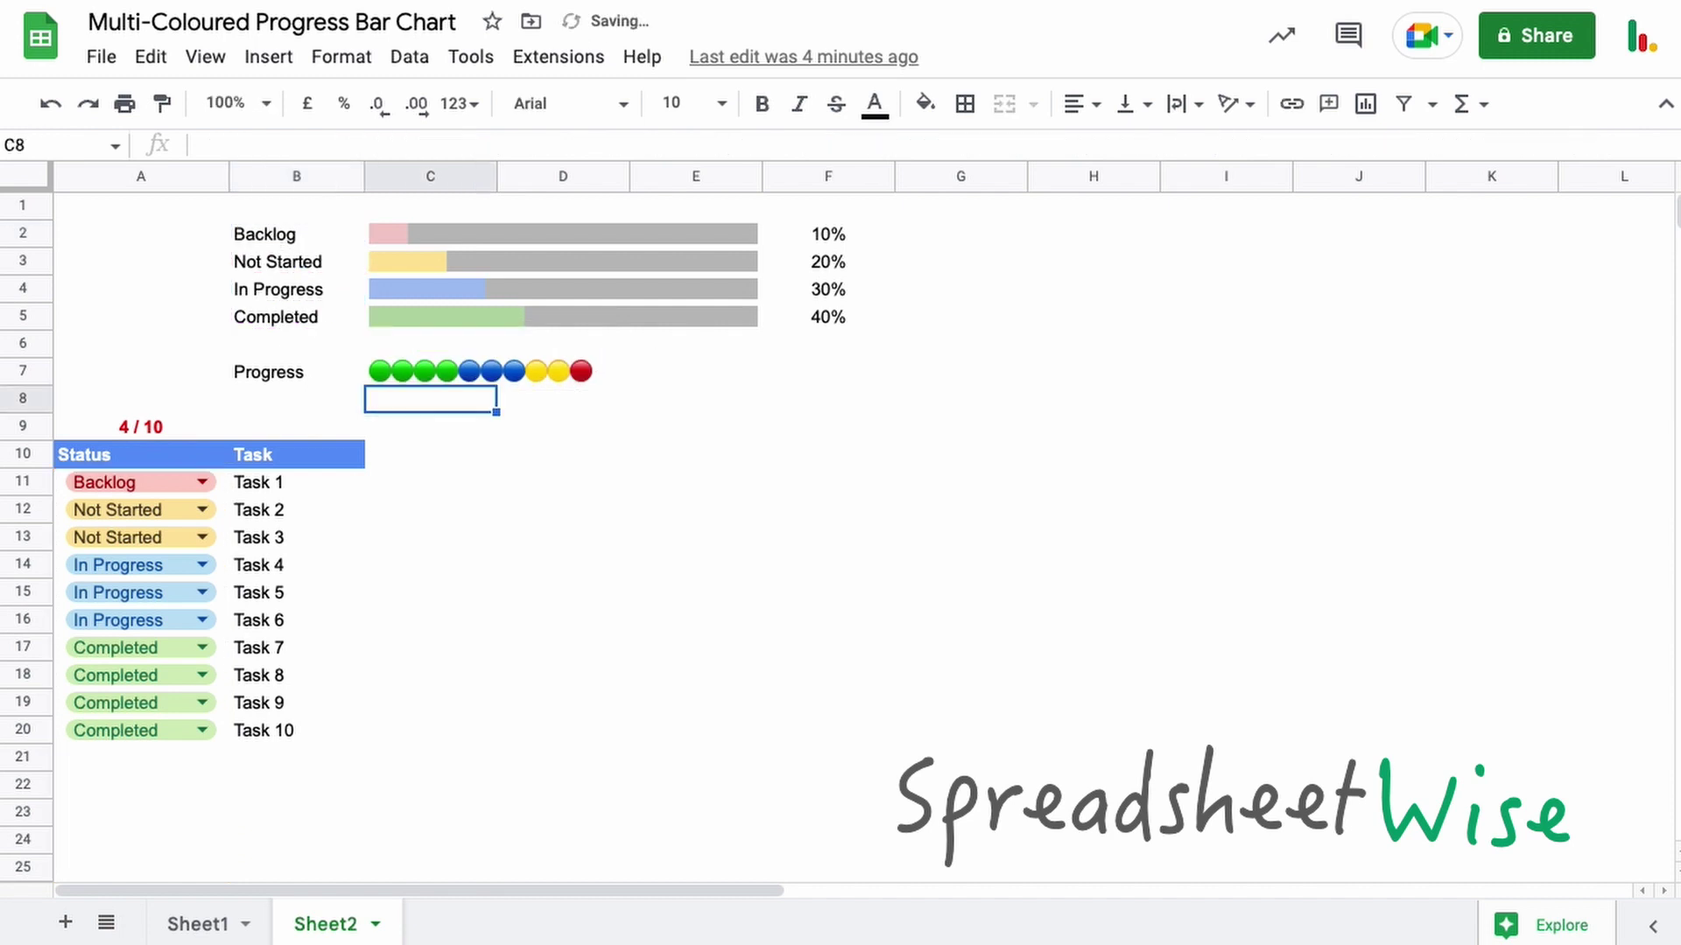
click(611, 375)
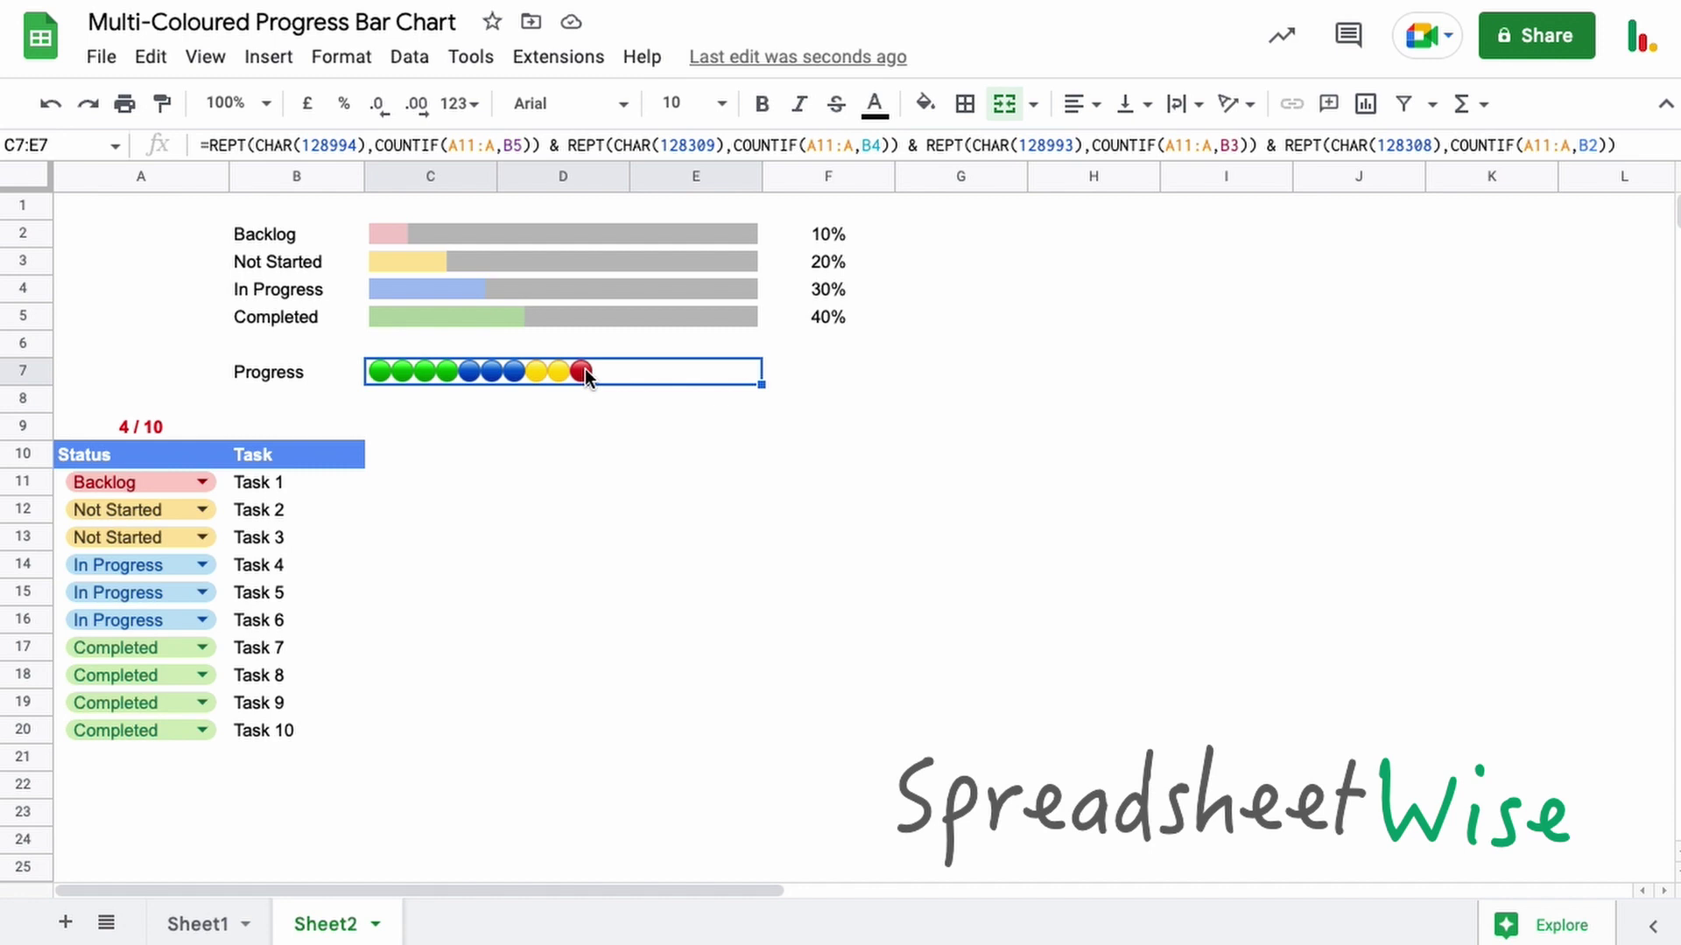
Step: Copy the Completed percentage formula from F5 into F7 unchanged, as =COUNTIF($A$11:$A,$B5)/COUNTA($A$11:$A)
click(852, 317)
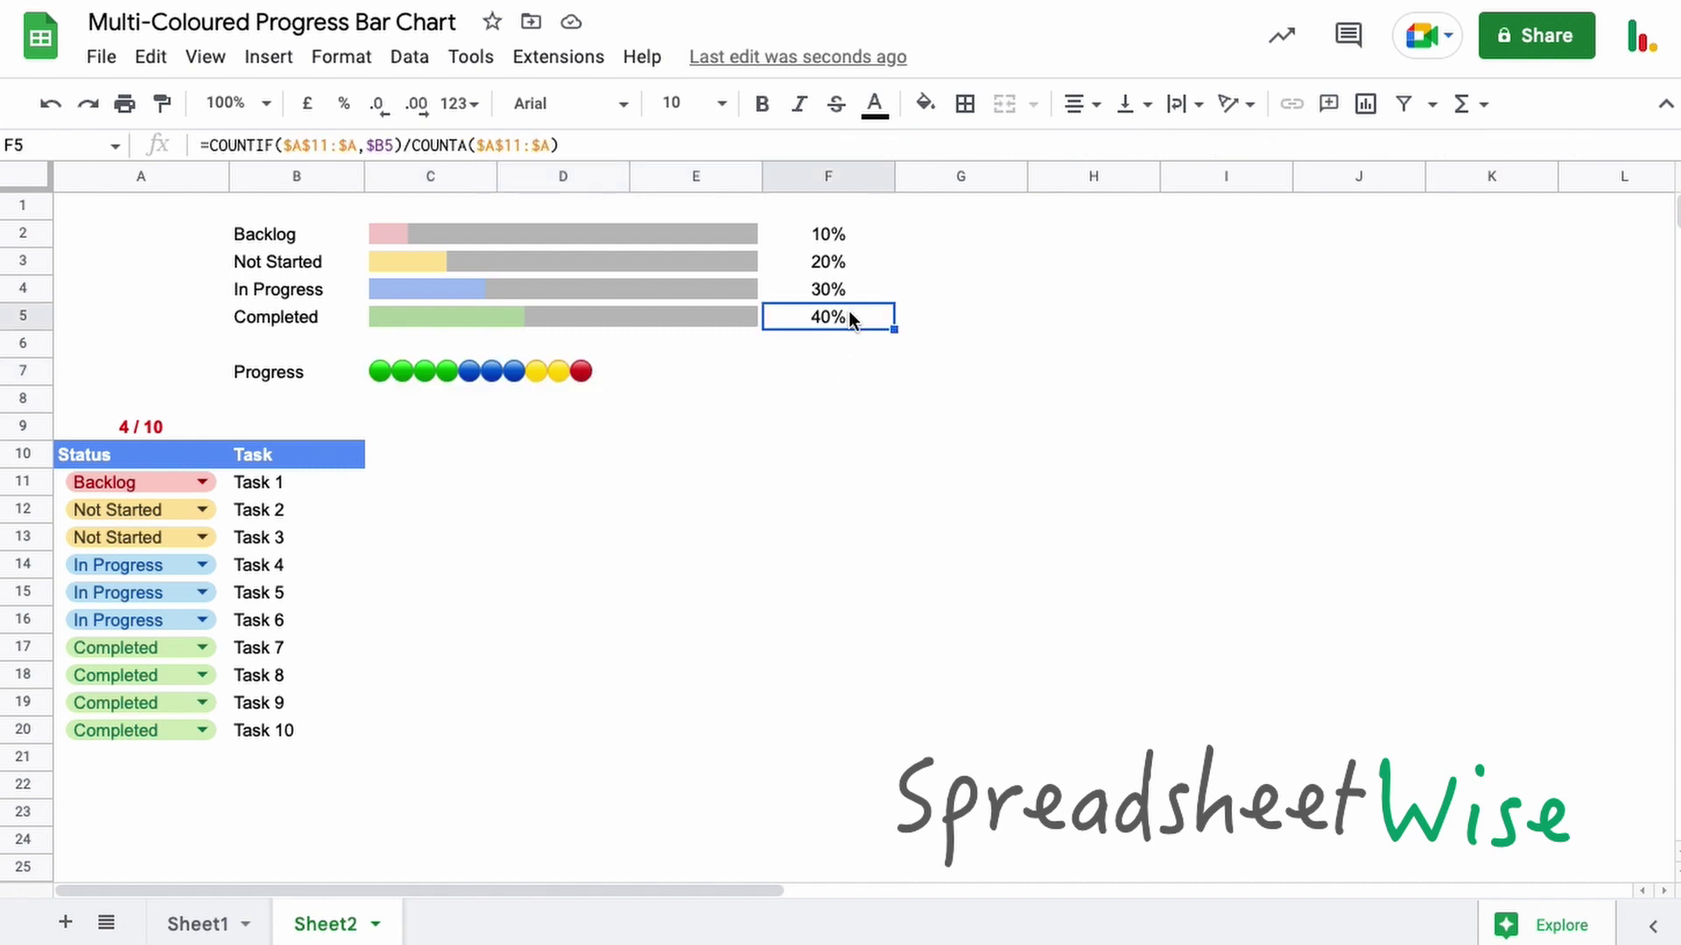
double_click(850, 315)
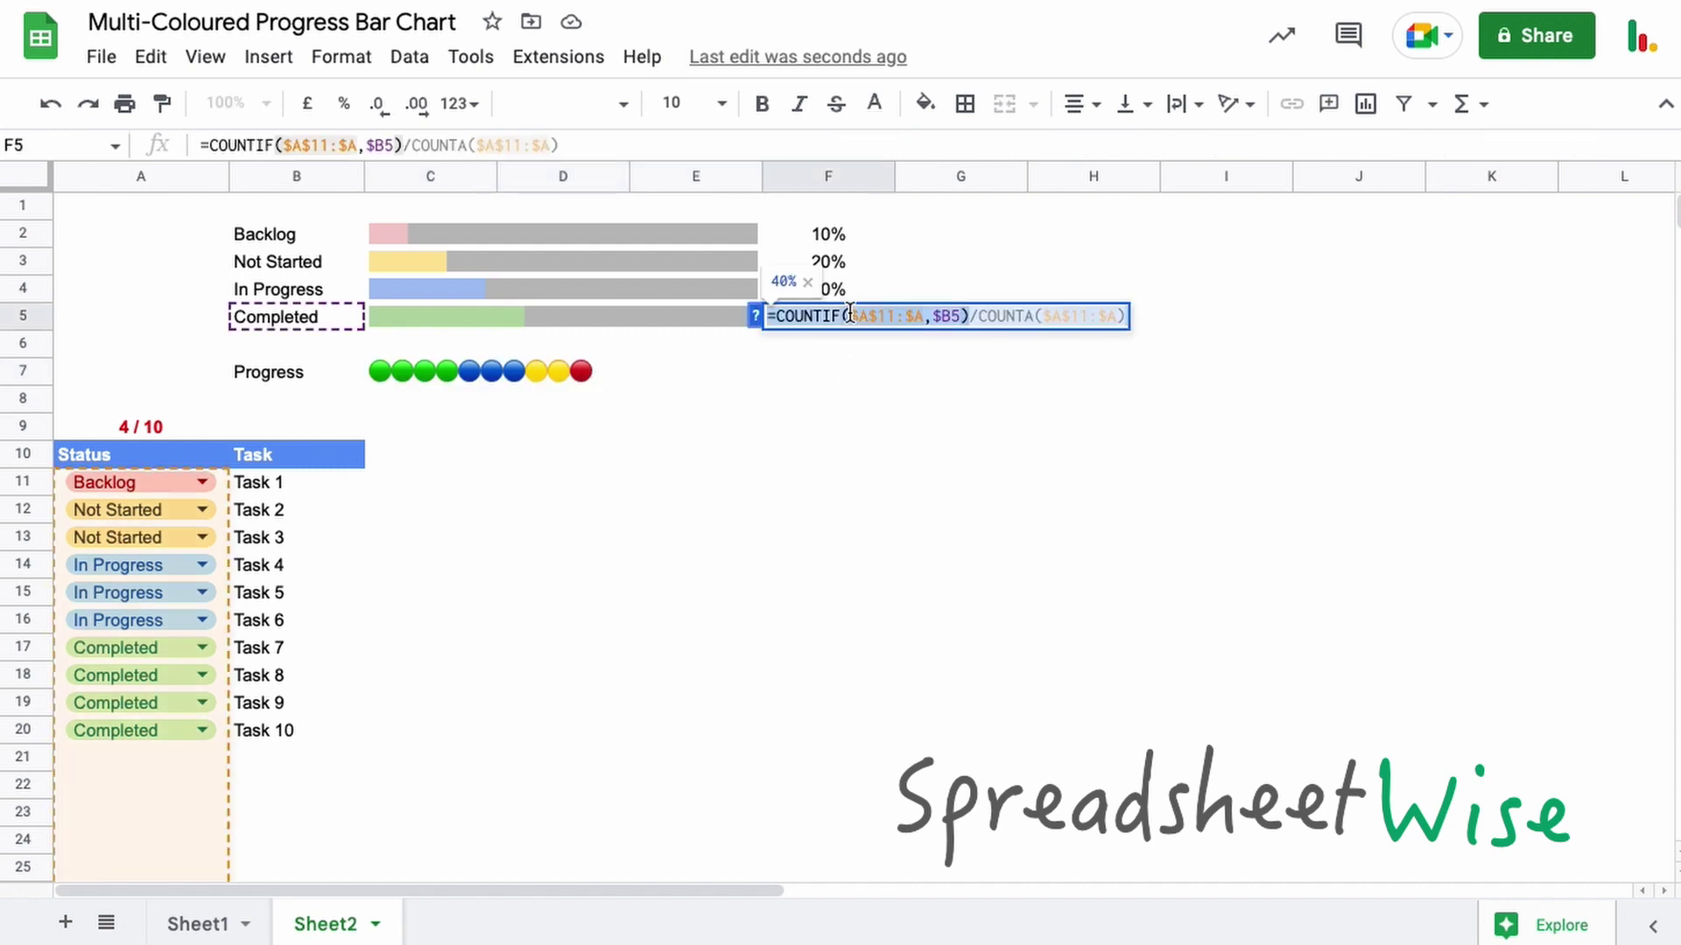
key(Escape)
click(809, 372)
double_click(809, 372)
text(=COUNTIF($A$11:$A,$B5)/COUNTA($A$11:$A))
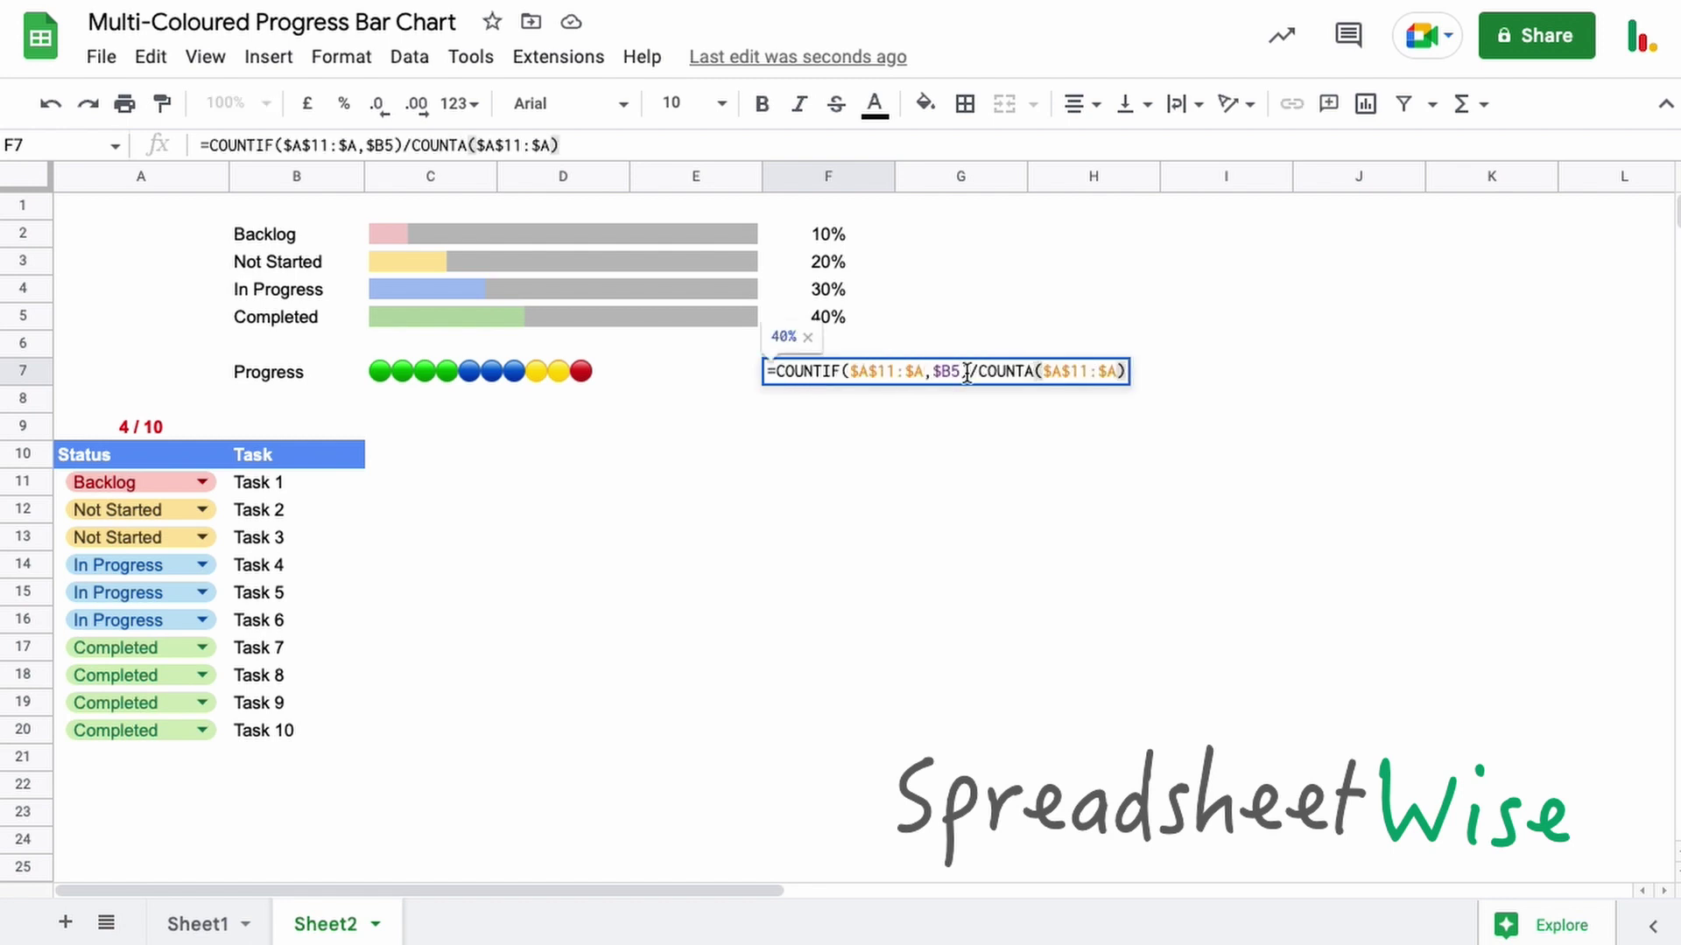
click(950, 372)
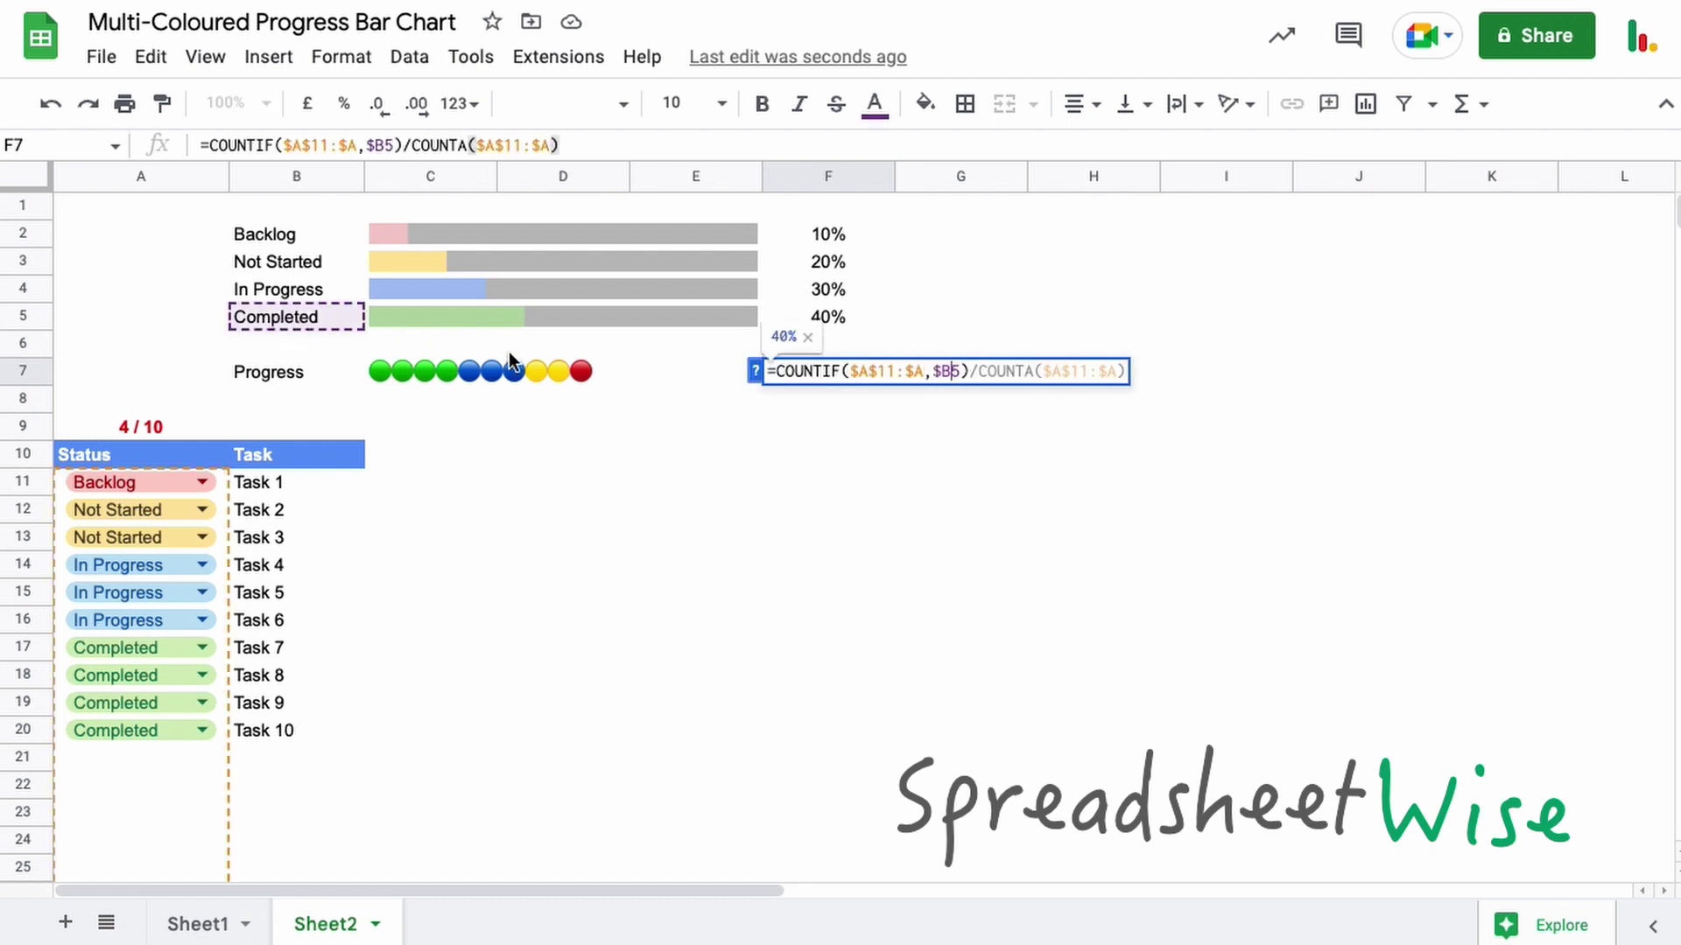
key(Return)
click(837, 372)
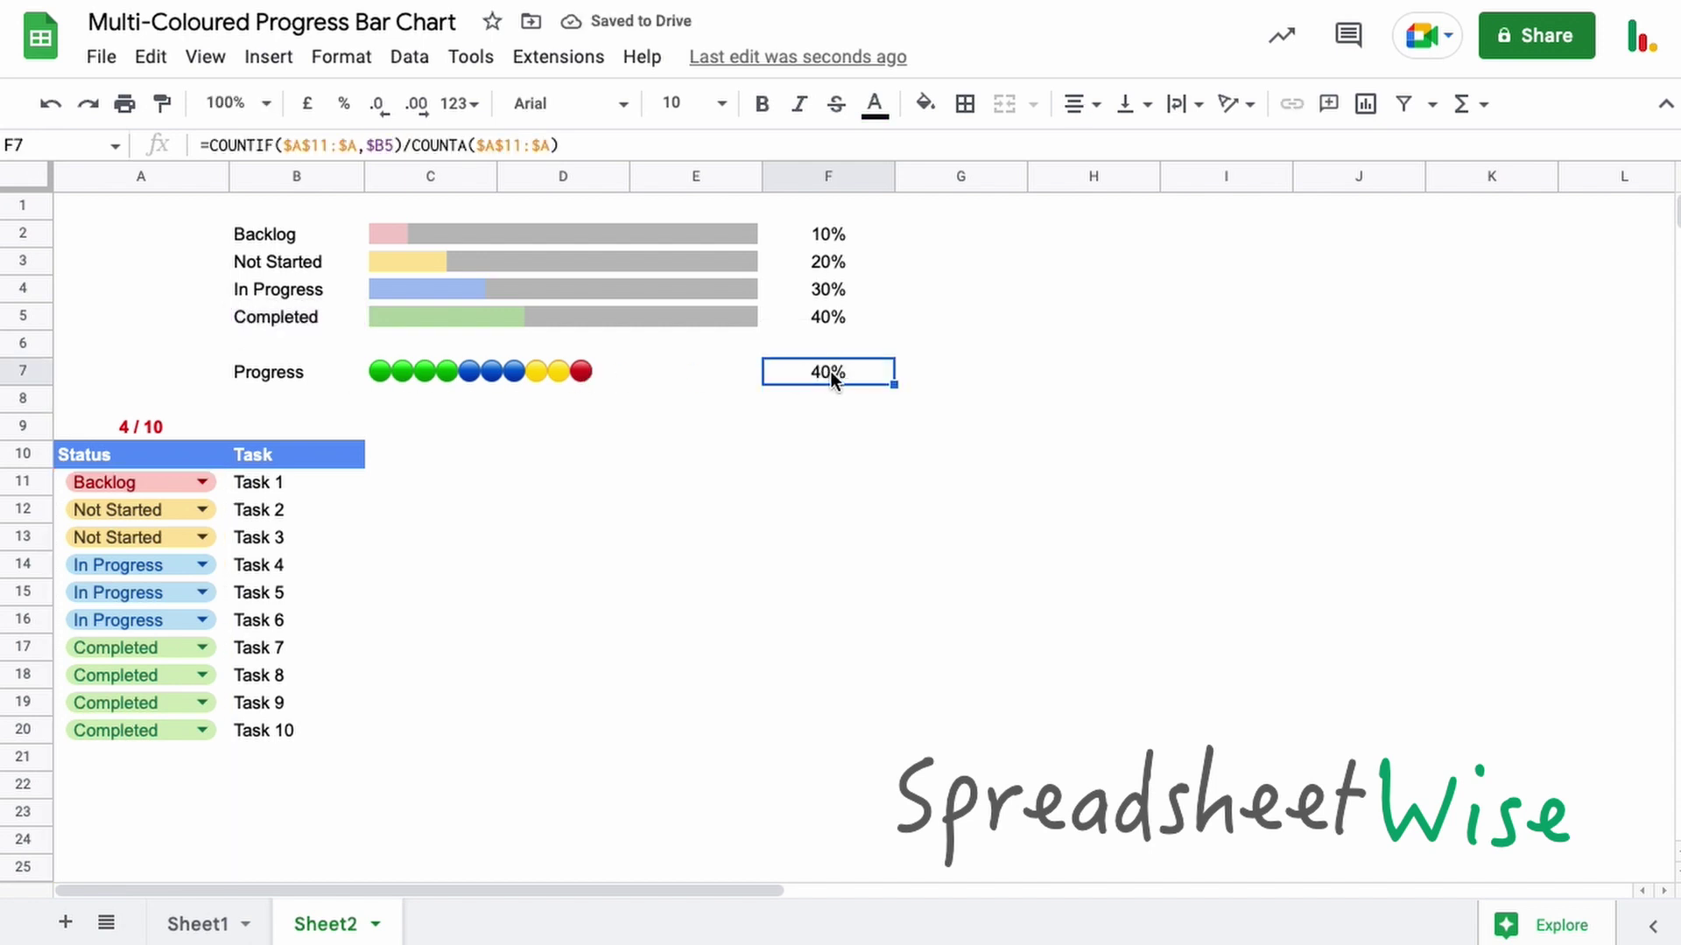
Step: Inspect the completed-over-total count formula in A9, including its "Completed" criterion, and leave it unchanged
click(171, 424)
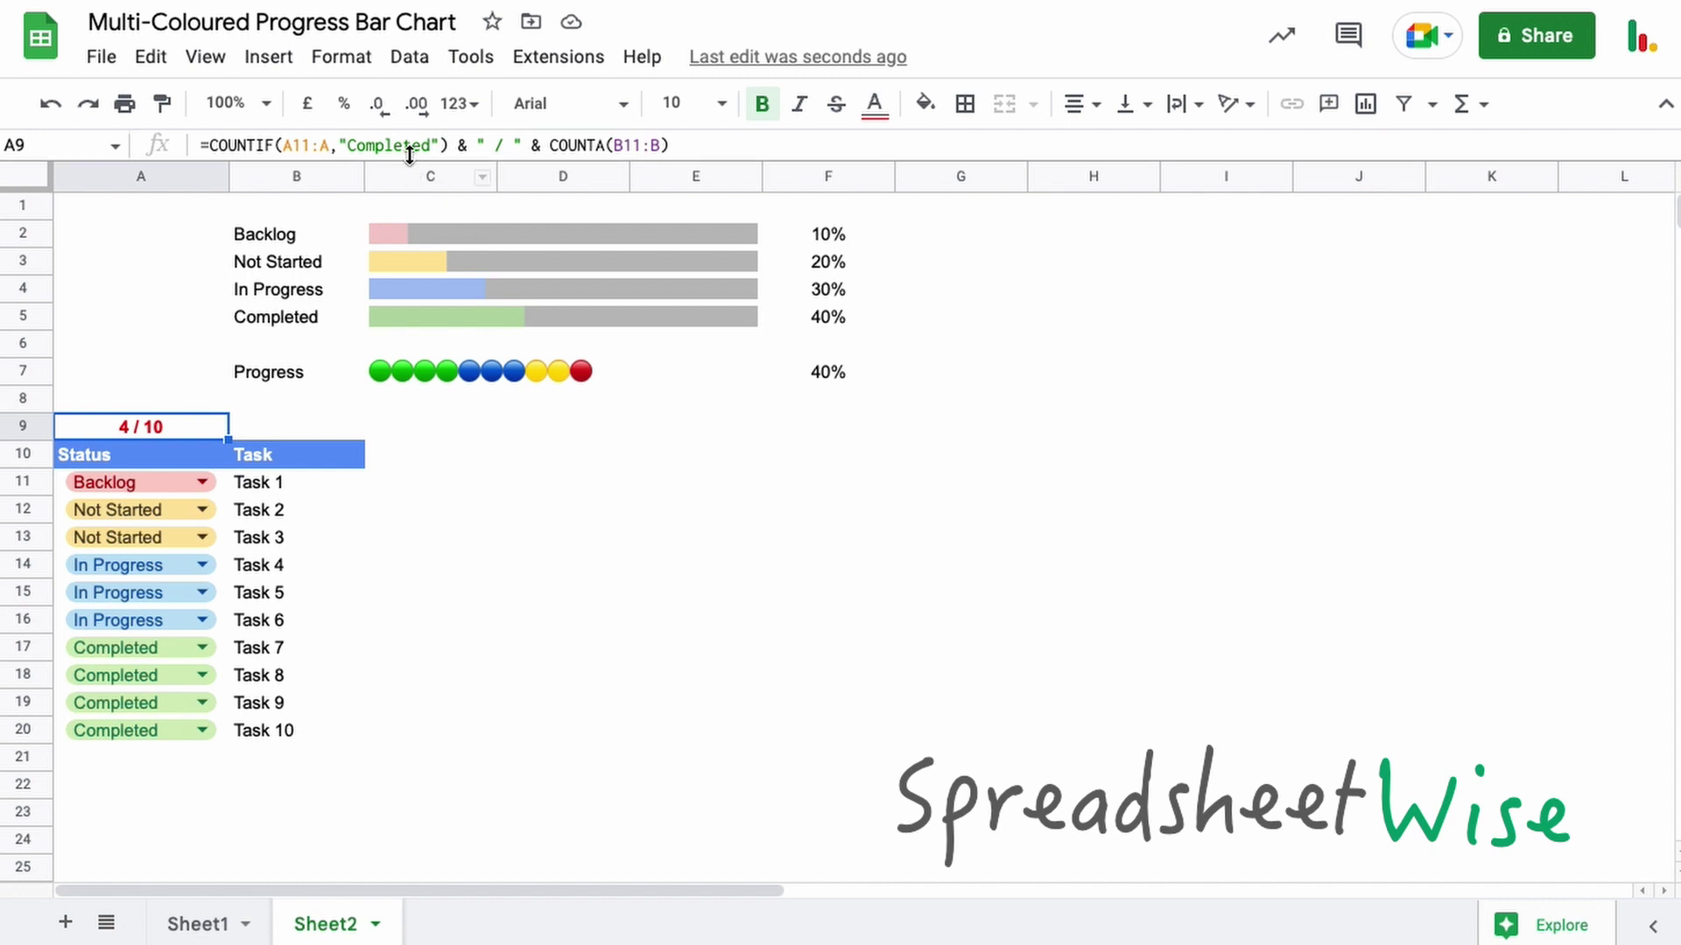
drag(432, 146, 346, 147)
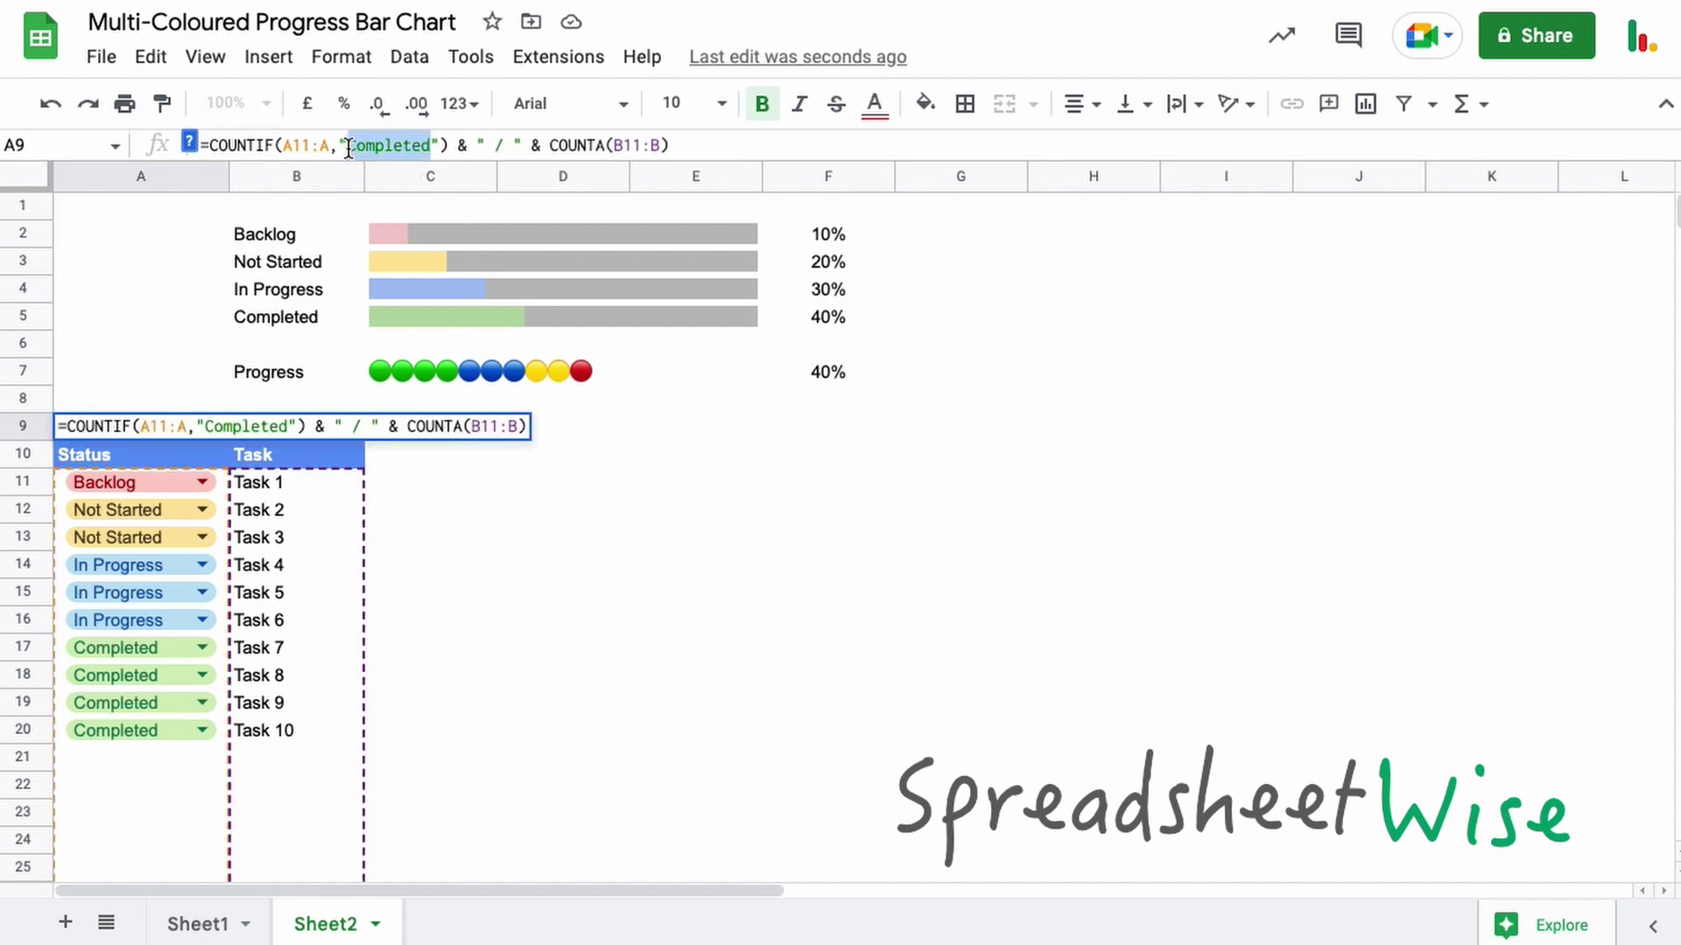
key(Escape)
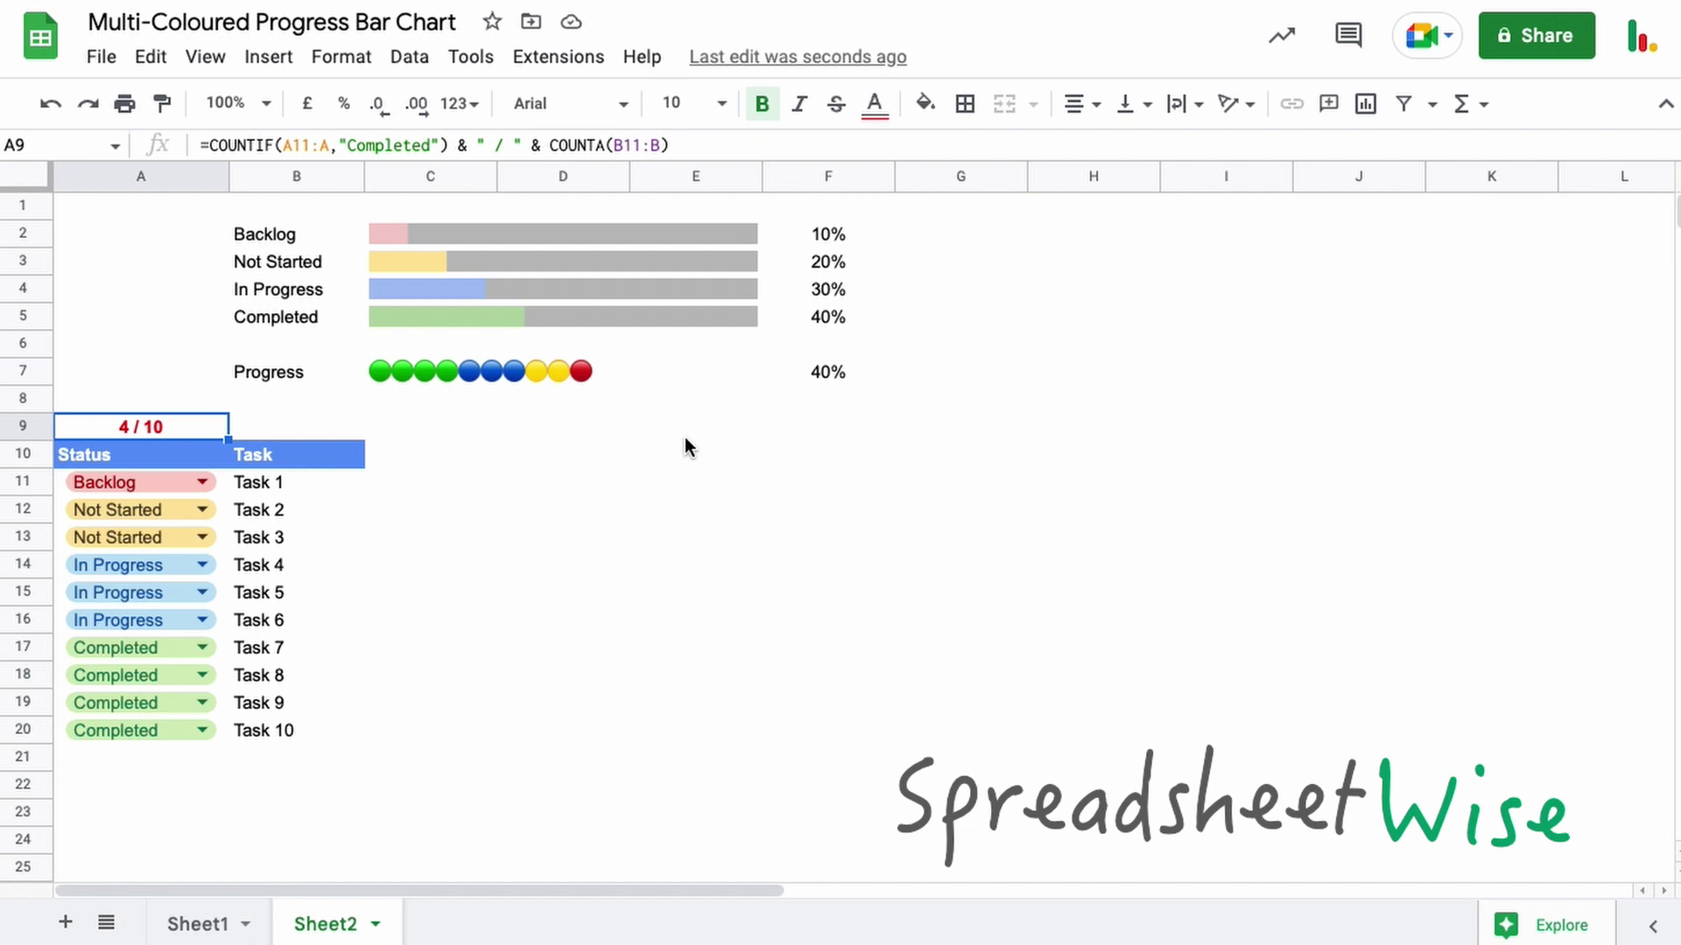
Step: Test the progress bars by switching Task 1's status to In Progress and back to Backlog
click(206, 483)
click(235, 599)
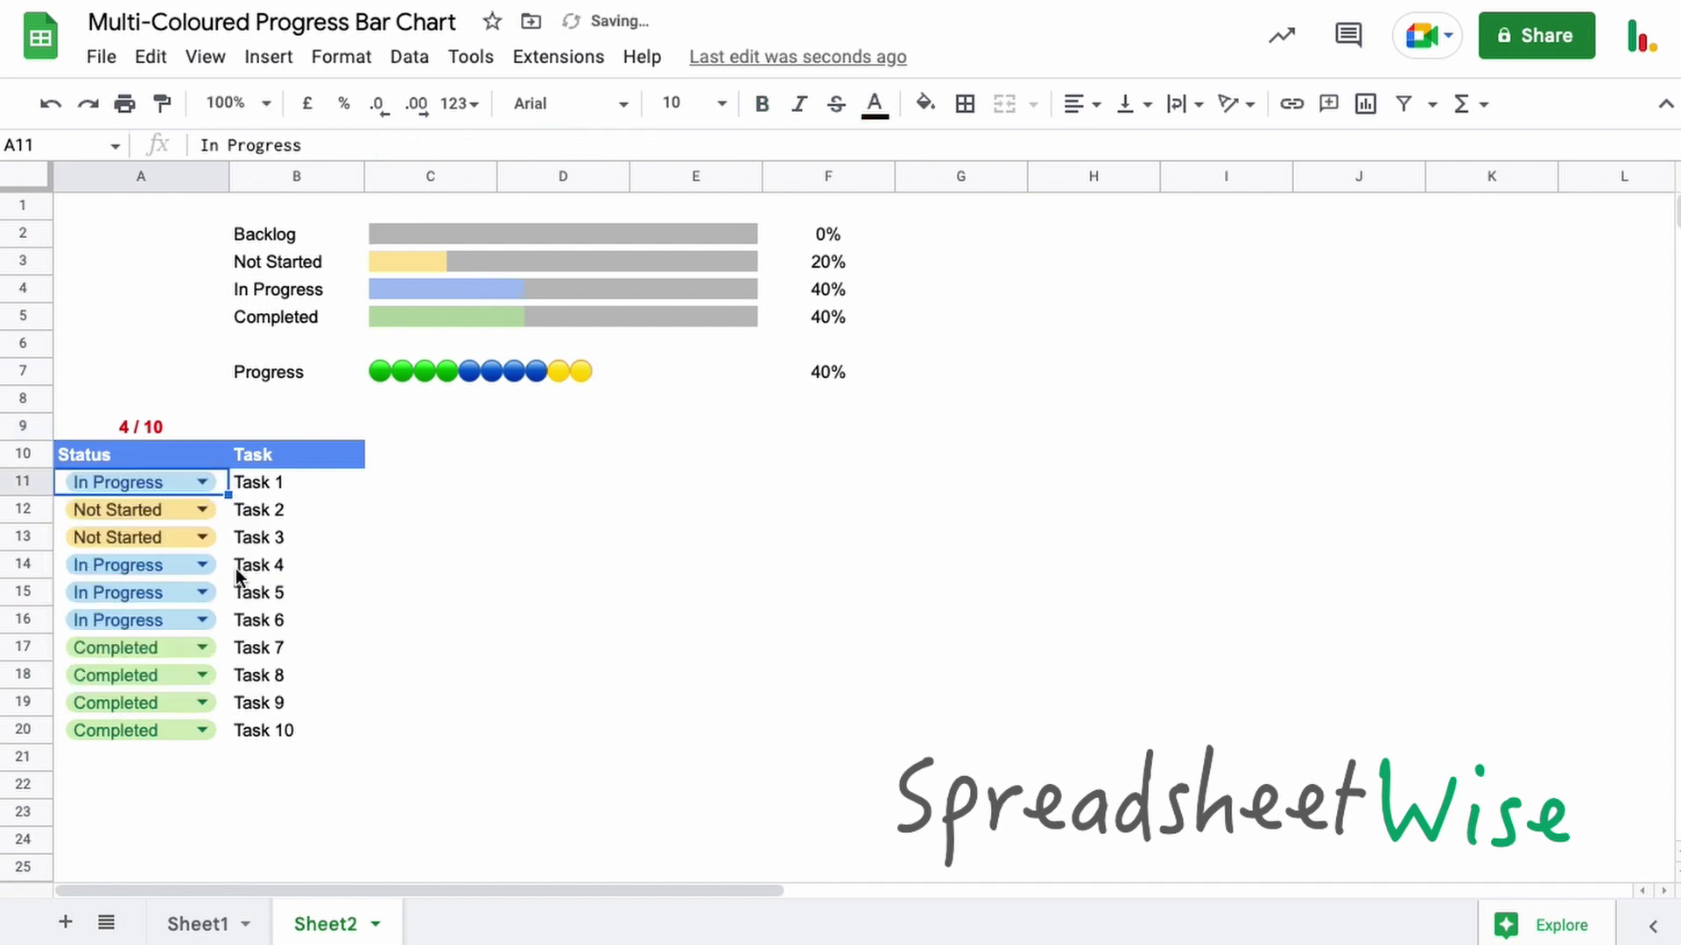
click(207, 483)
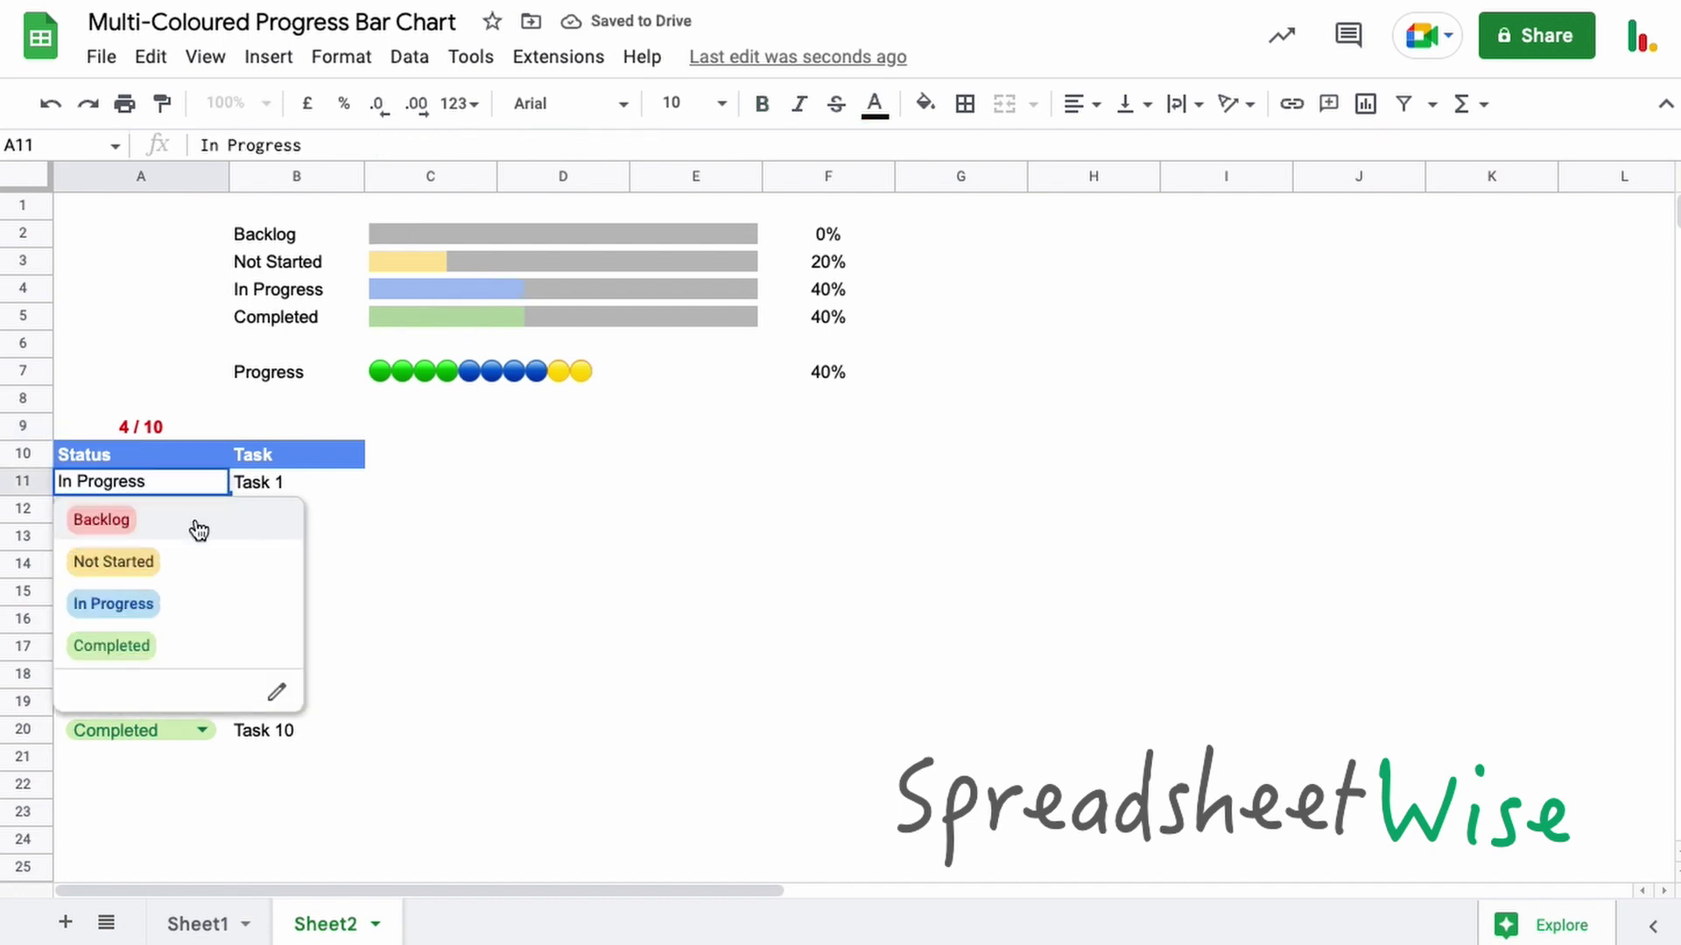
click(197, 526)
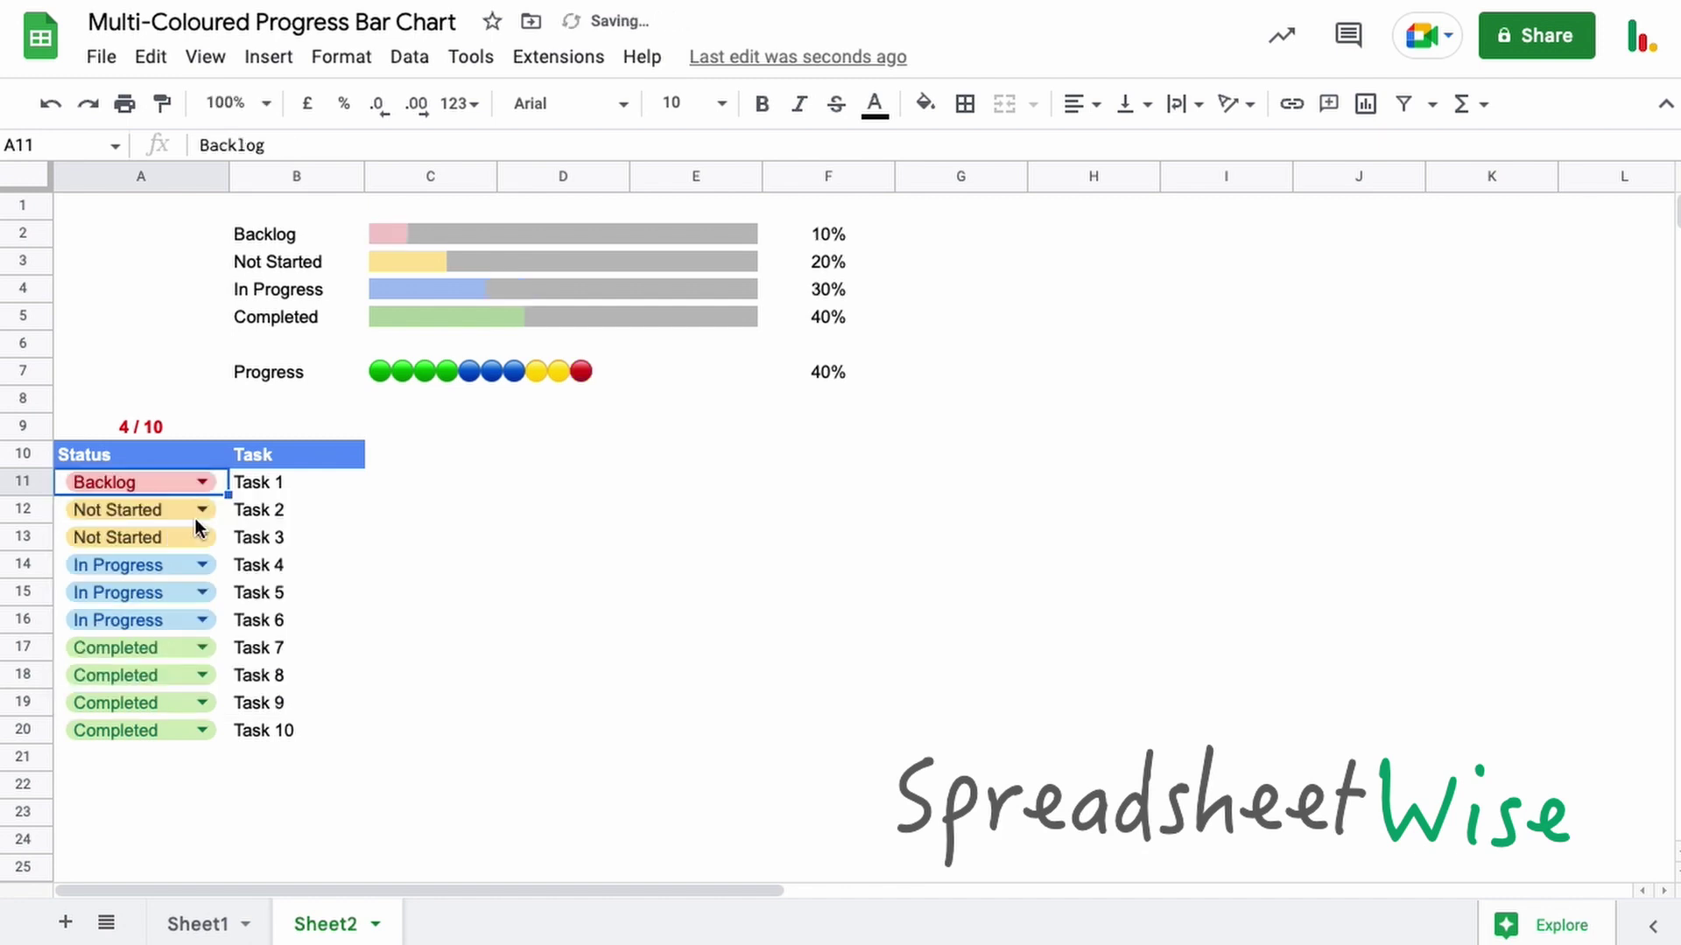